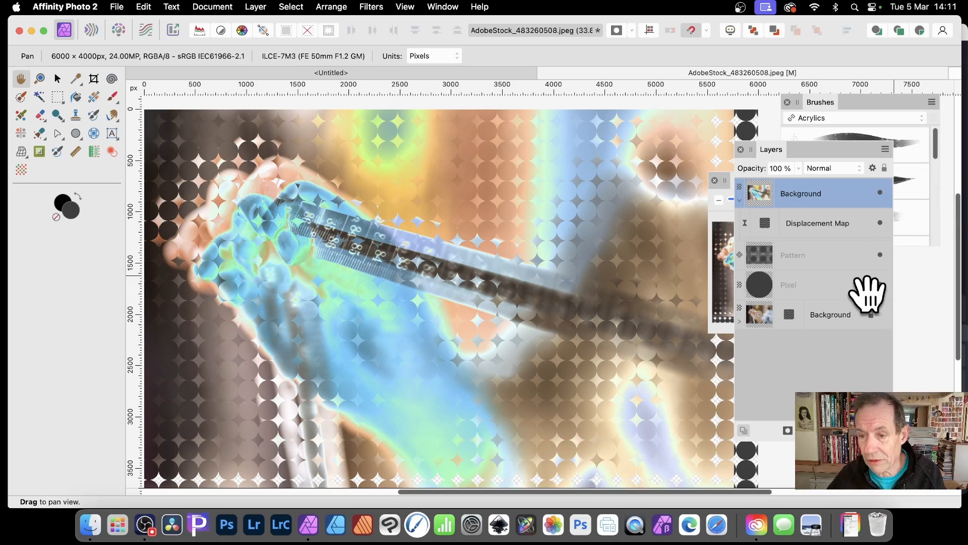
Step: Delete the layers above the locked original photo and make its Background layer visible
key(Delete)
key(Delete)
key(Delete)
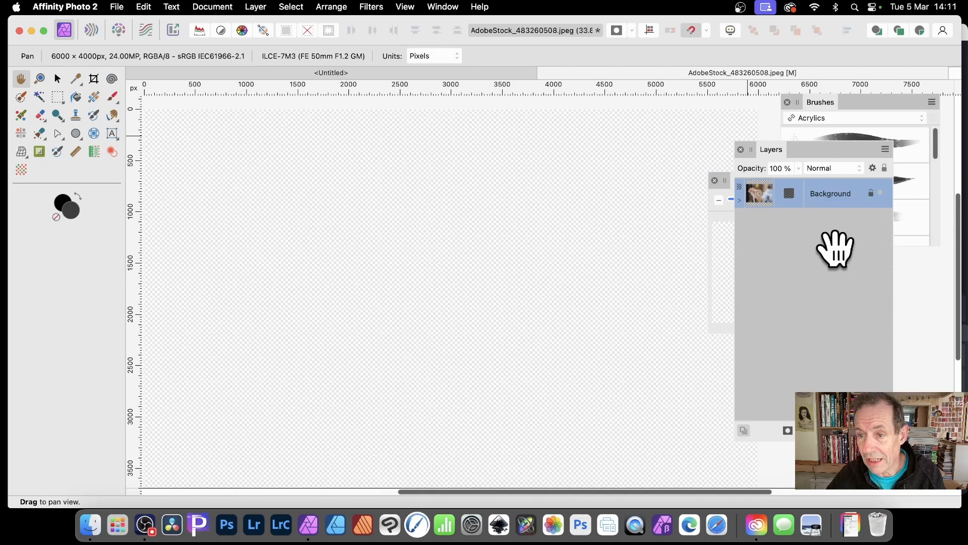
click(880, 193)
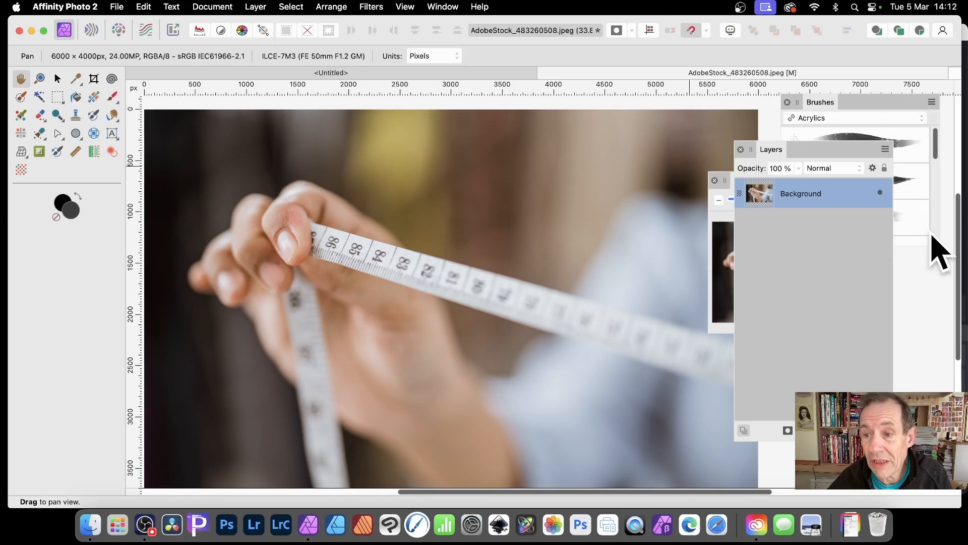
Step: Add a live Displace filter to the single photo layer at 165.3 px strength, loading the map from layers beneath
click(256, 7)
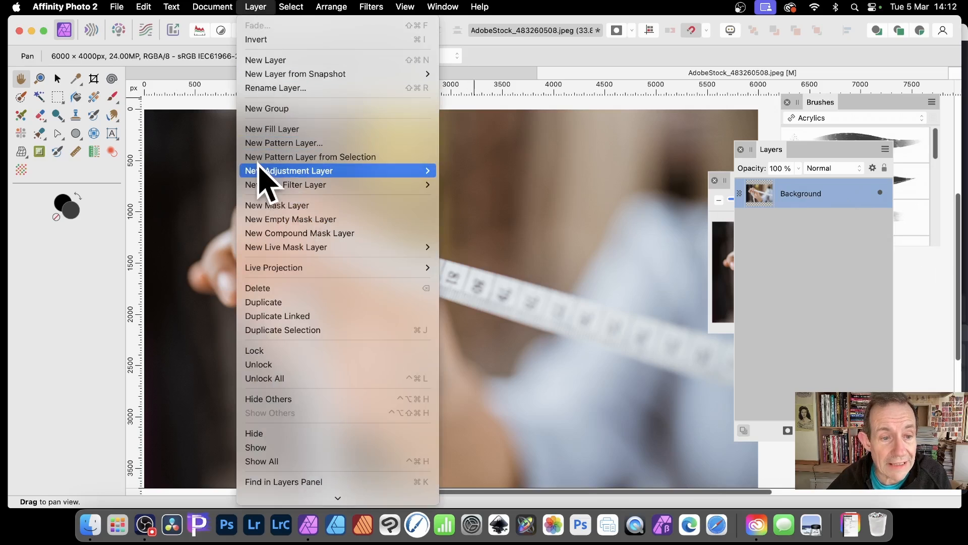
mouse_move(264, 185)
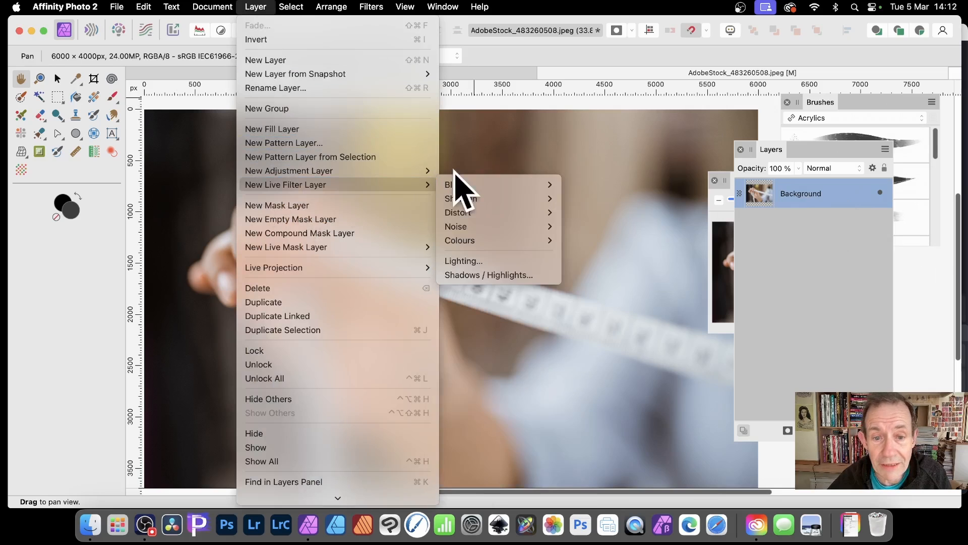
mouse_move(480, 213)
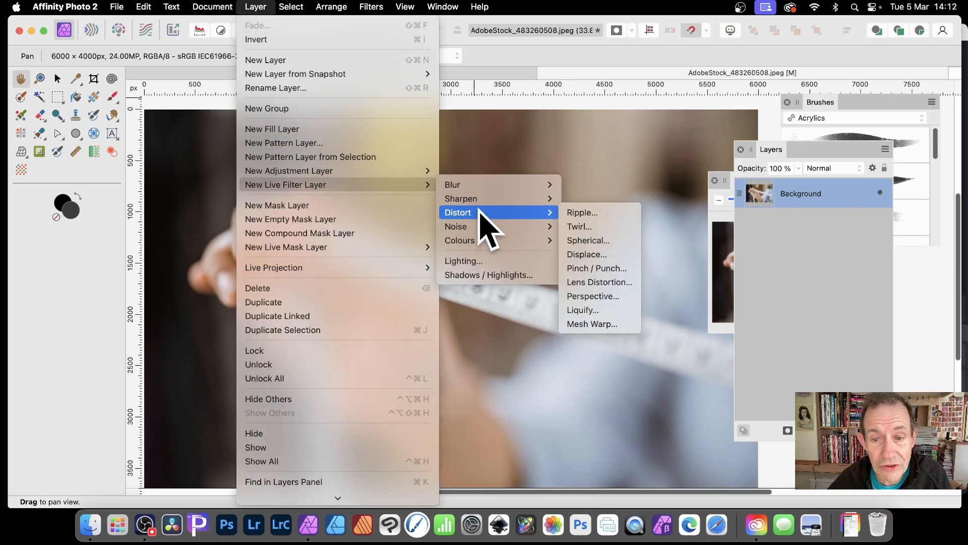
click(589, 259)
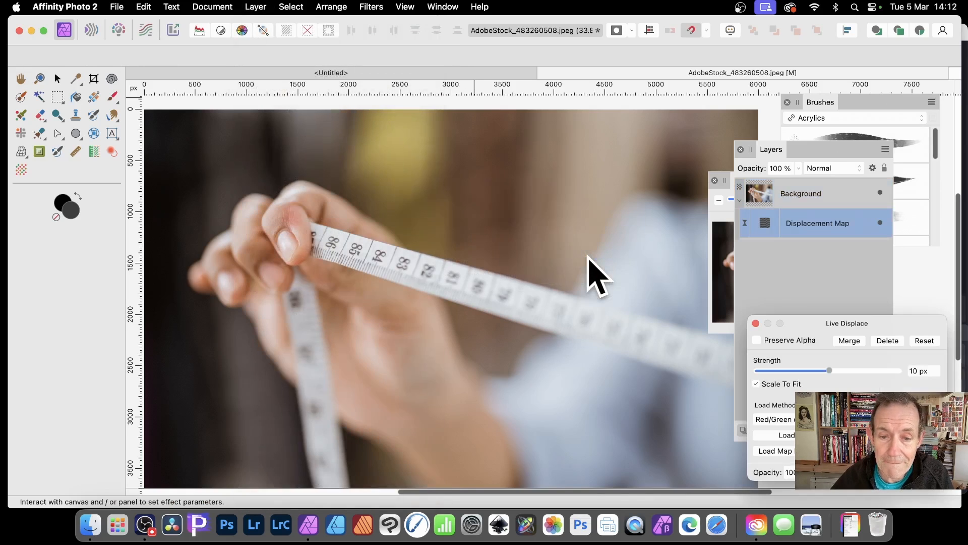
drag(858, 328, 421, 157)
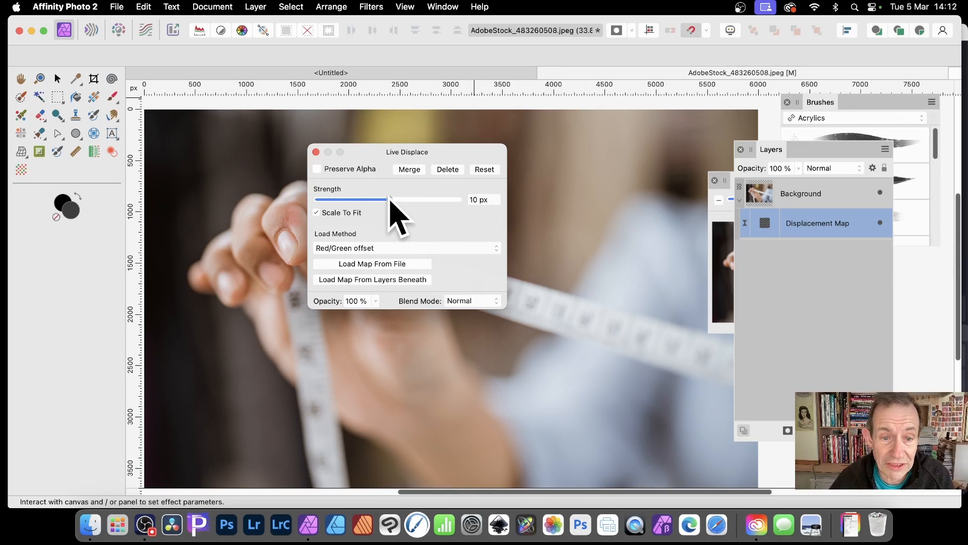
drag(390, 200, 412, 202)
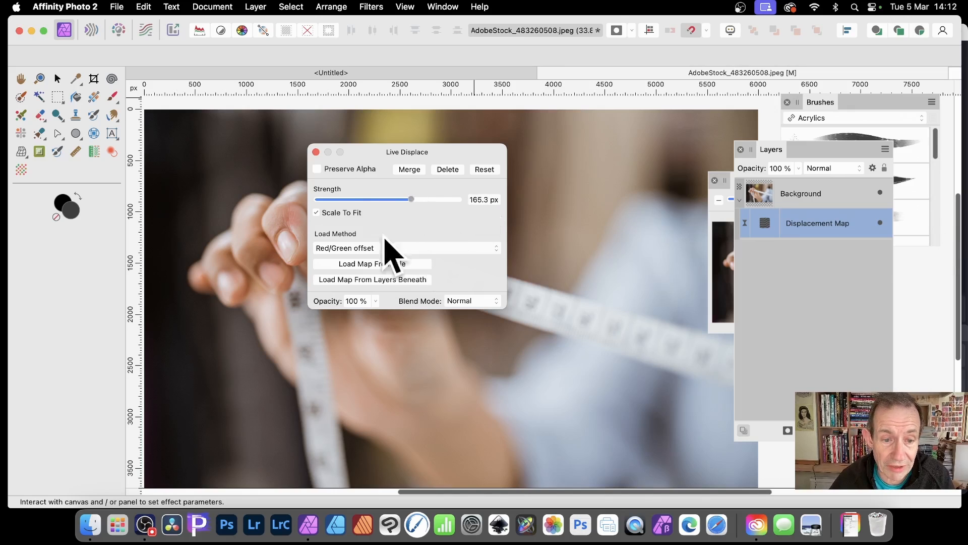
click(385, 279)
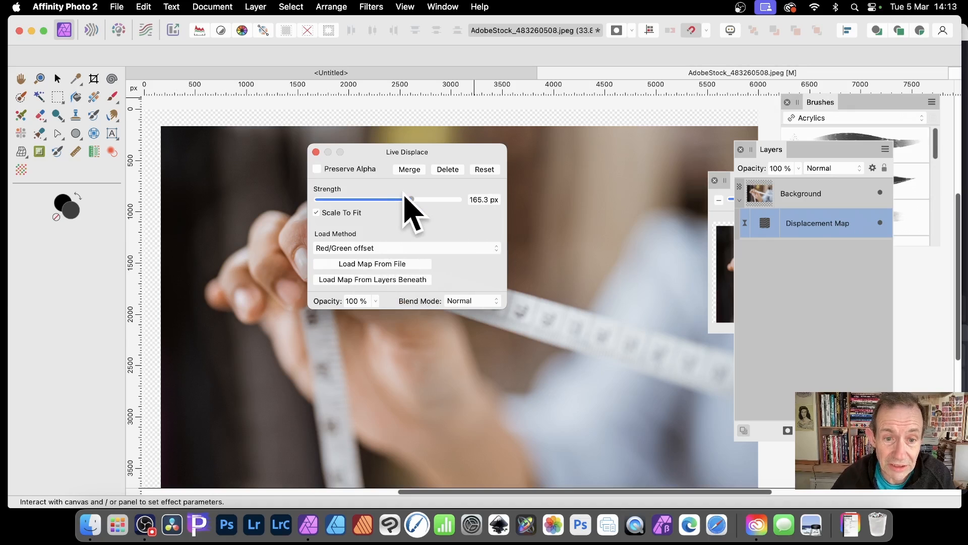
Step: Try displacement strengths of -199.1 px and -330 px, close the filter settings, and undo the Displace filter
drag(412, 200, 360, 198)
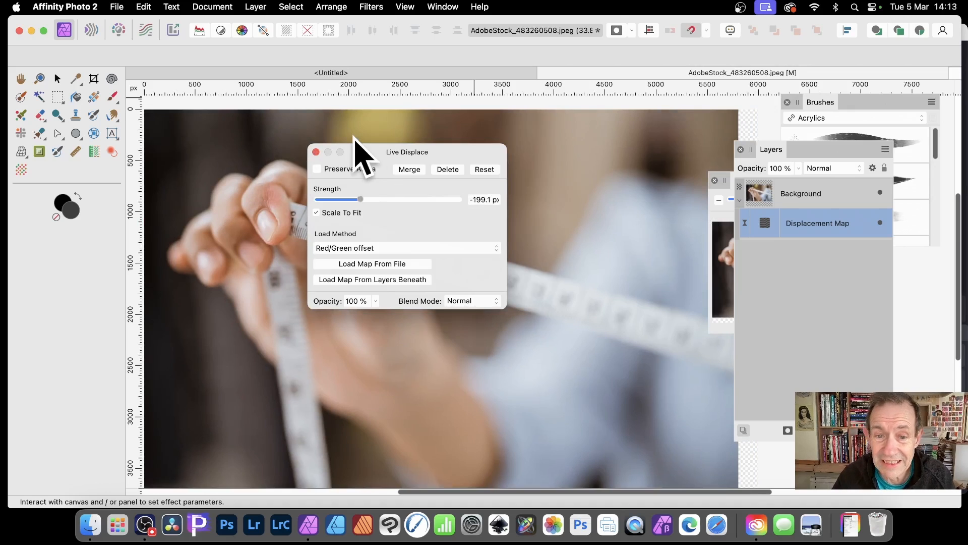
click(553, 326)
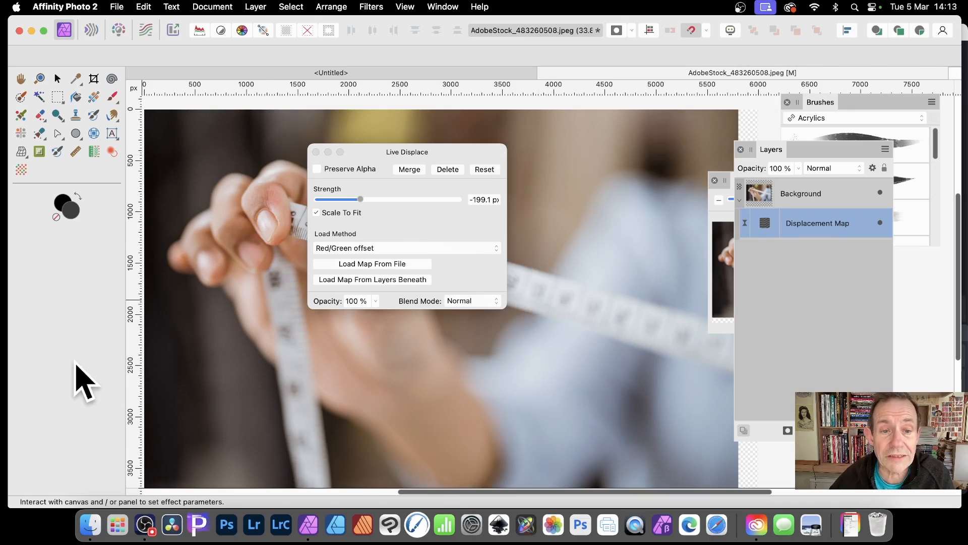
drag(362, 199, 343, 214)
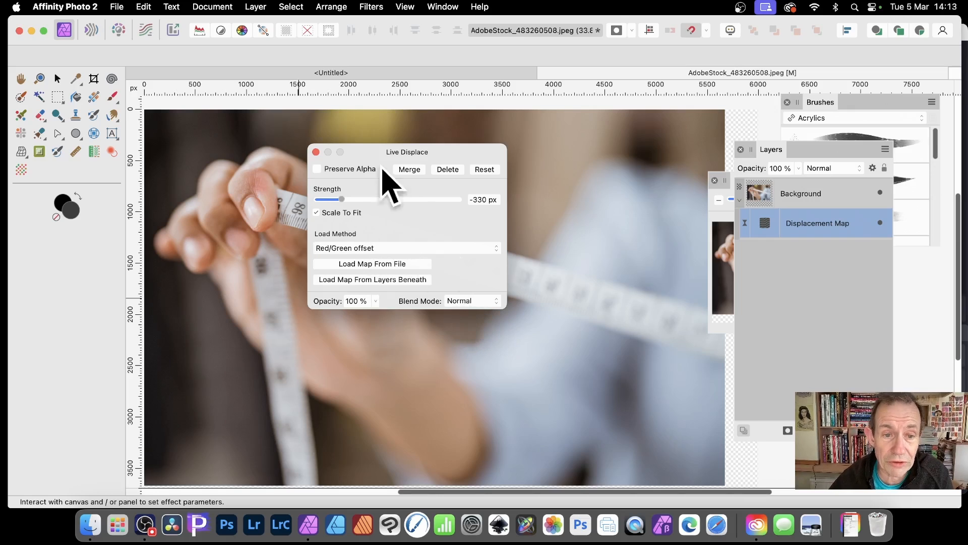
click(315, 152)
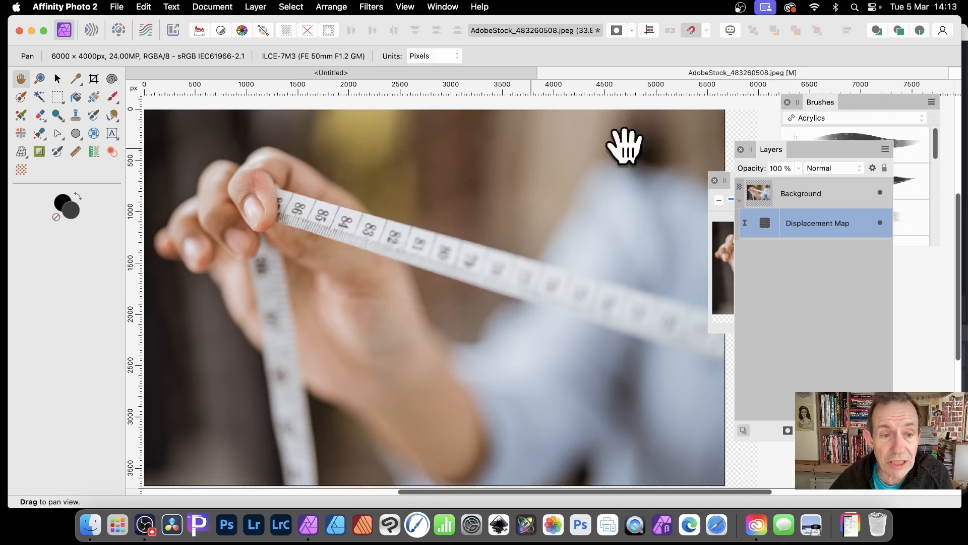
key(super+z)
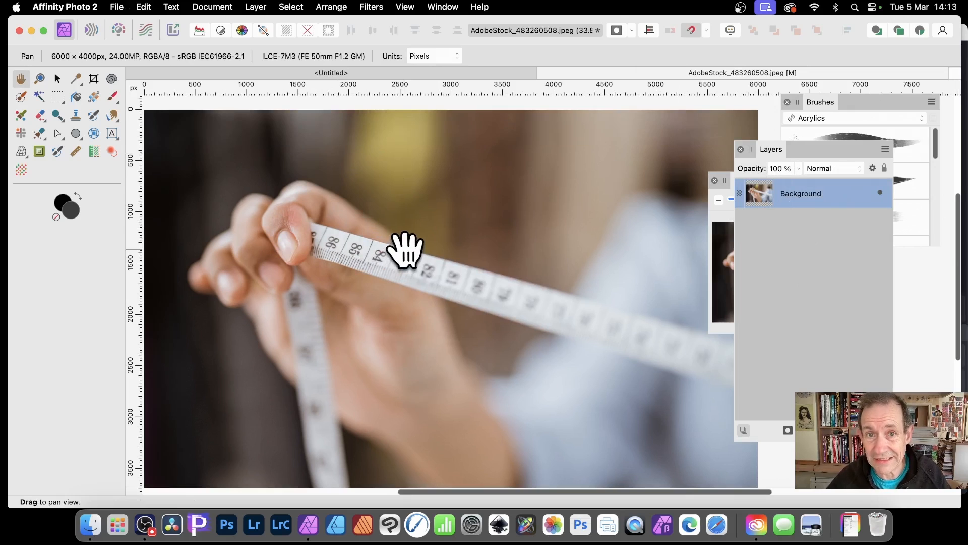
Step: Duplicate the Background layer and select the upper copy
click(263, 7)
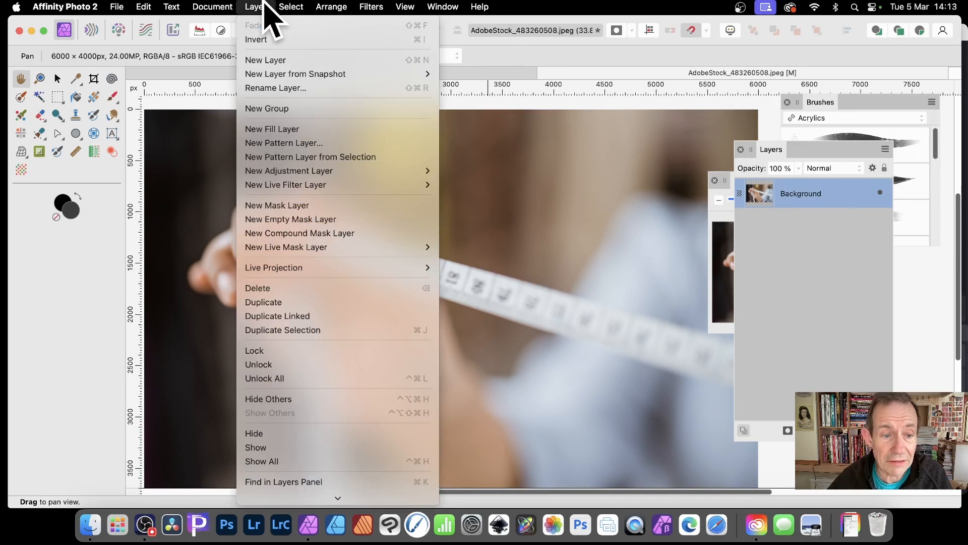
click(293, 303)
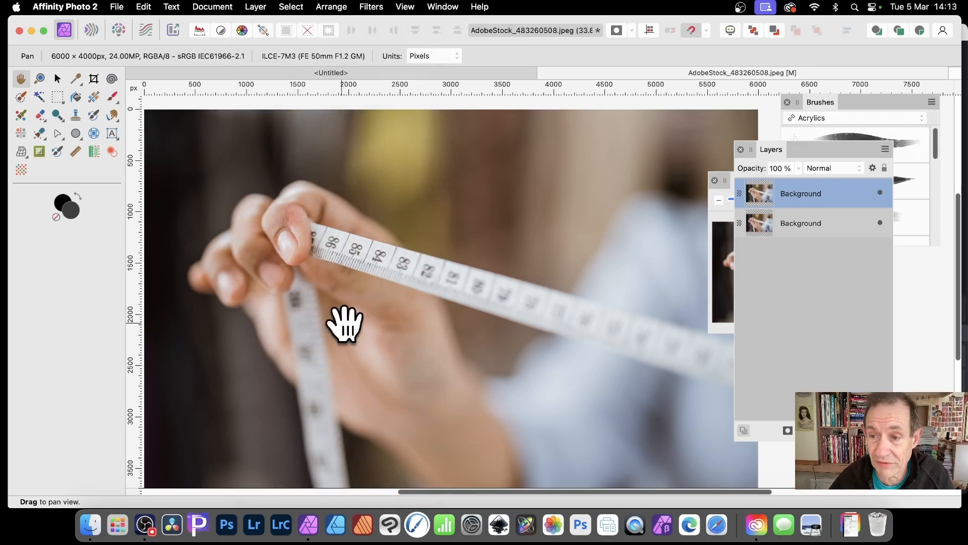
click(817, 225)
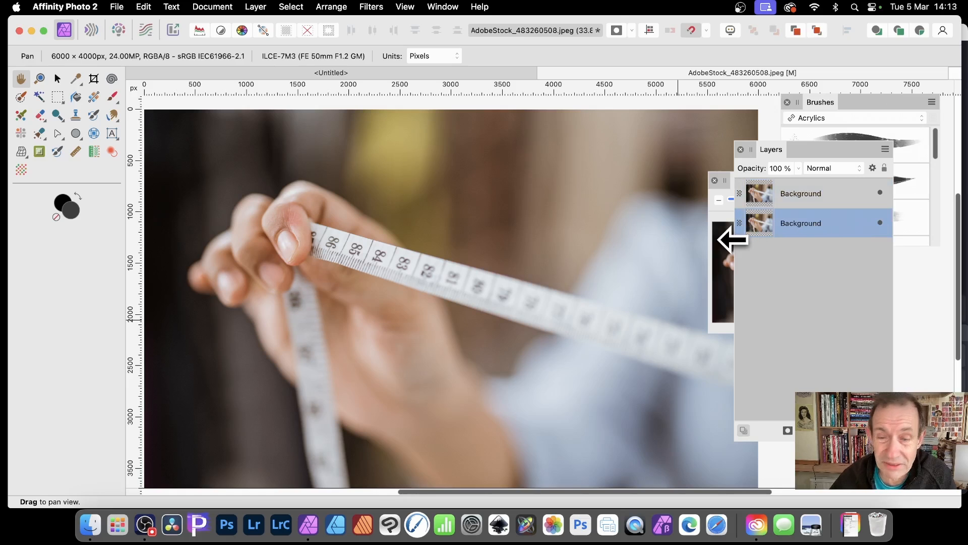
click(769, 196)
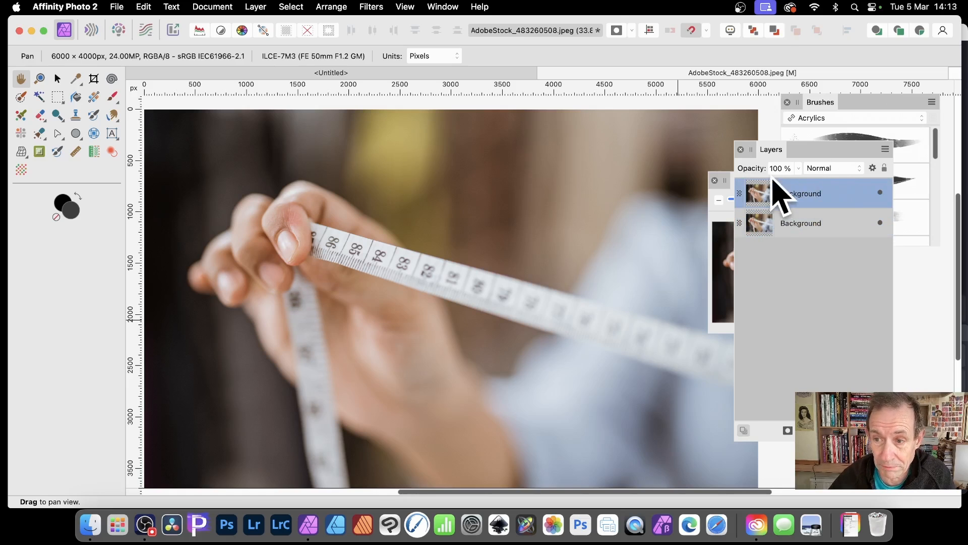
Step: Add a live Displace filter to the upper Background copy at 351.7 px strength, loading the map from layers beneath
click(255, 6)
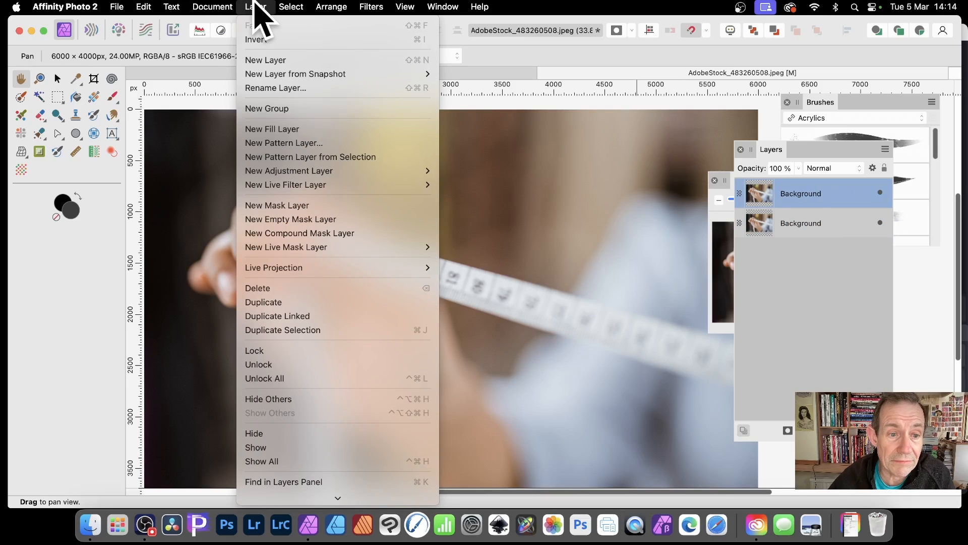
mouse_move(280, 185)
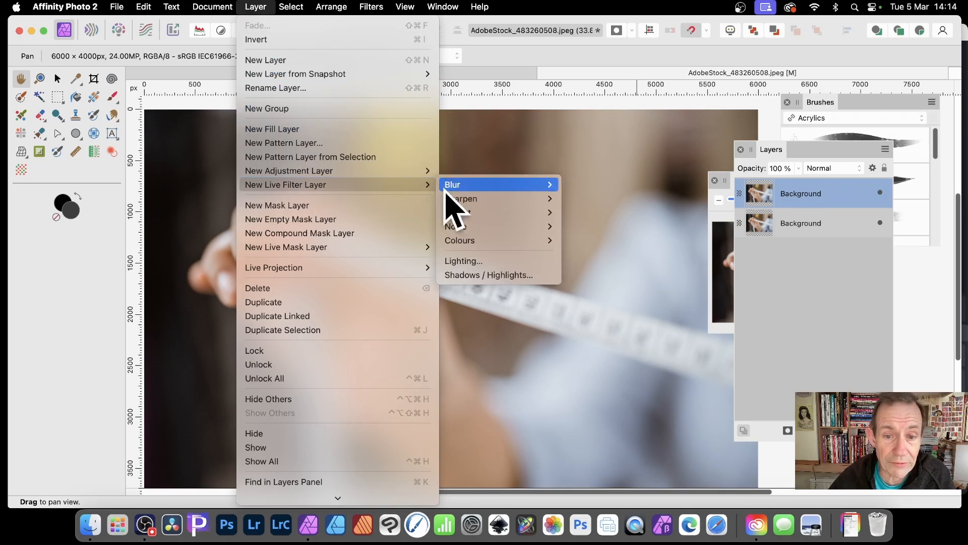
mouse_move(482, 213)
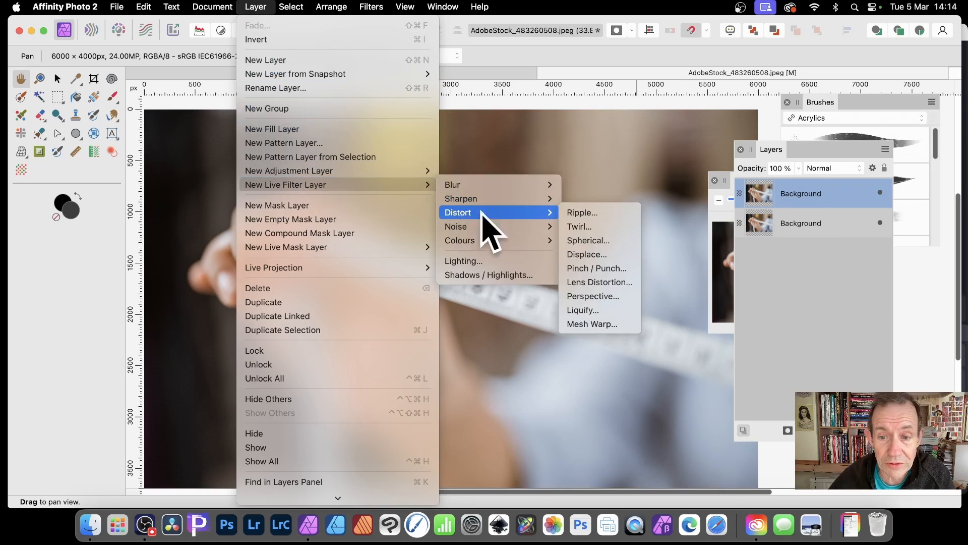
click(595, 256)
drag(841, 323, 414, 231)
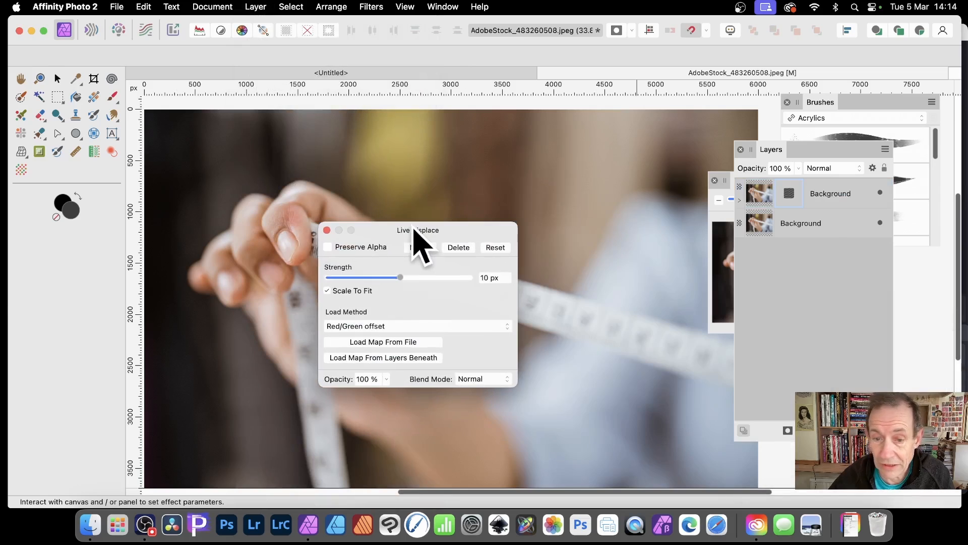
drag(400, 278, 448, 277)
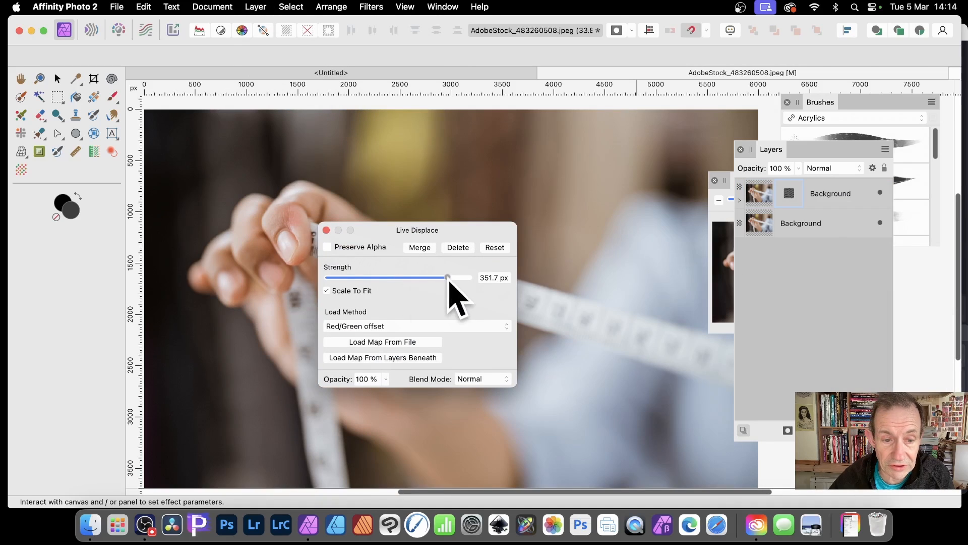
click(375, 358)
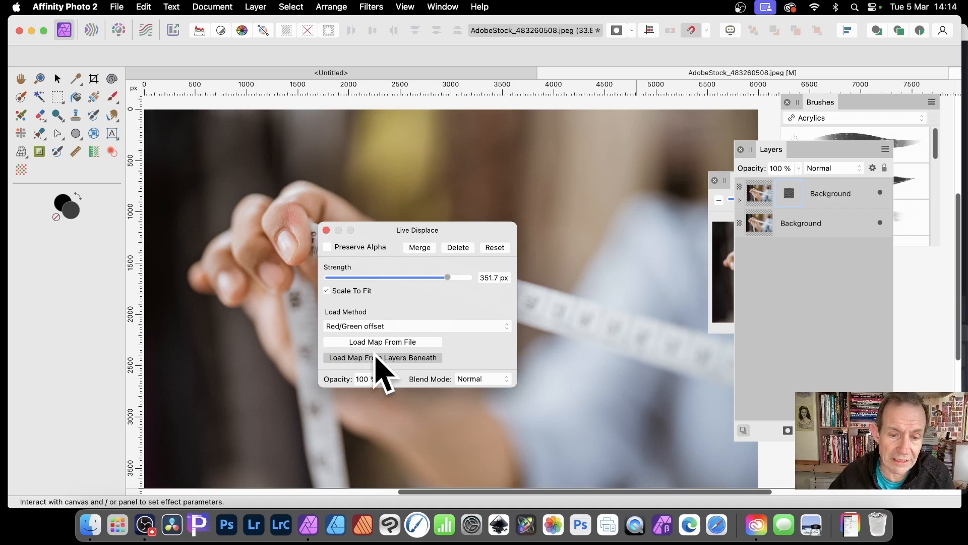
Step: Try negative displacement strengths of -308 px and -267.4 px, moving the filter settings aside to see the hand
drag(418, 233, 600, 312)
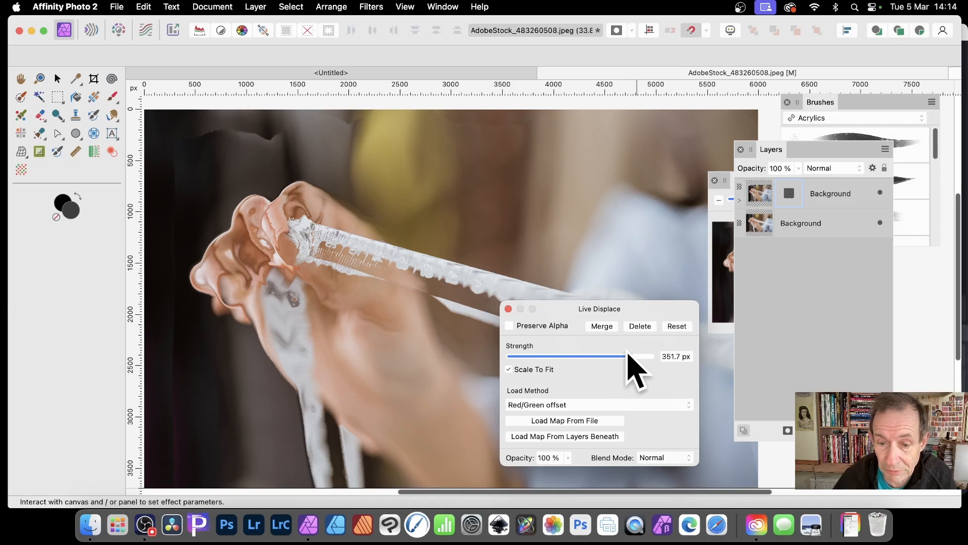
drag(628, 356, 527, 383)
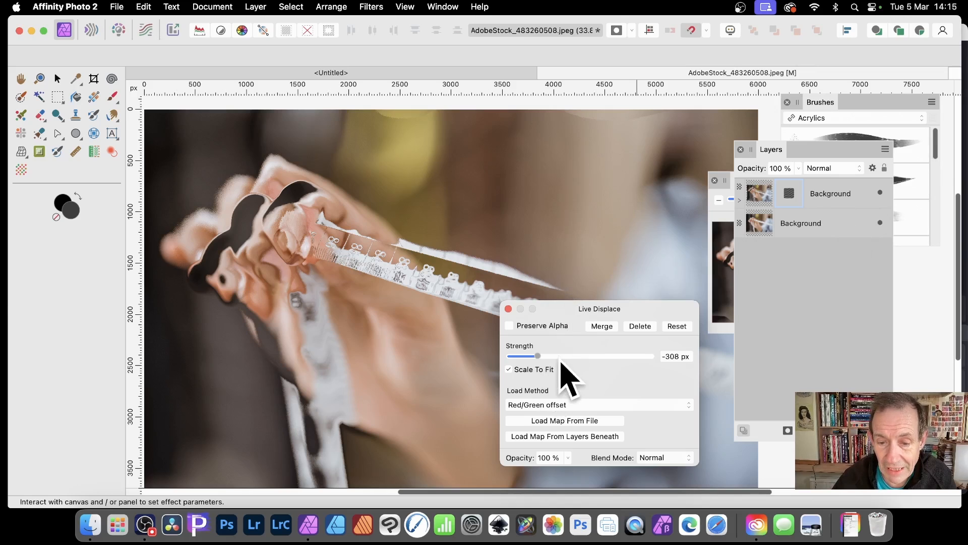
mouse_move(555, 357)
mouse_down()
mouse_move(583, 356)
mouse_move(544, 356)
mouse_up()
drag(570, 310, 483, 234)
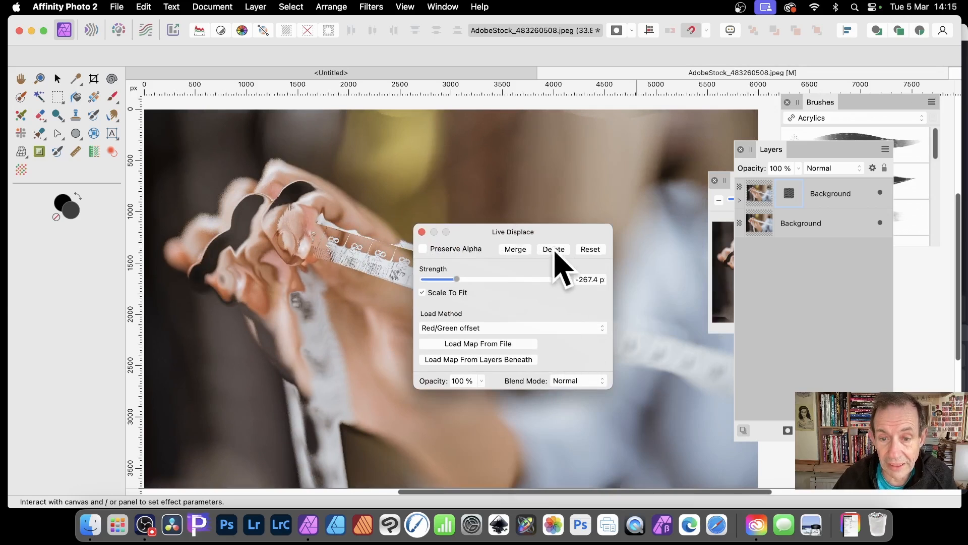
drag(553, 234, 439, 169)
Step: Try varying the Displace filter's opacity, restore it to 100%, and toggle Preserve Alpha on and off
click(368, 315)
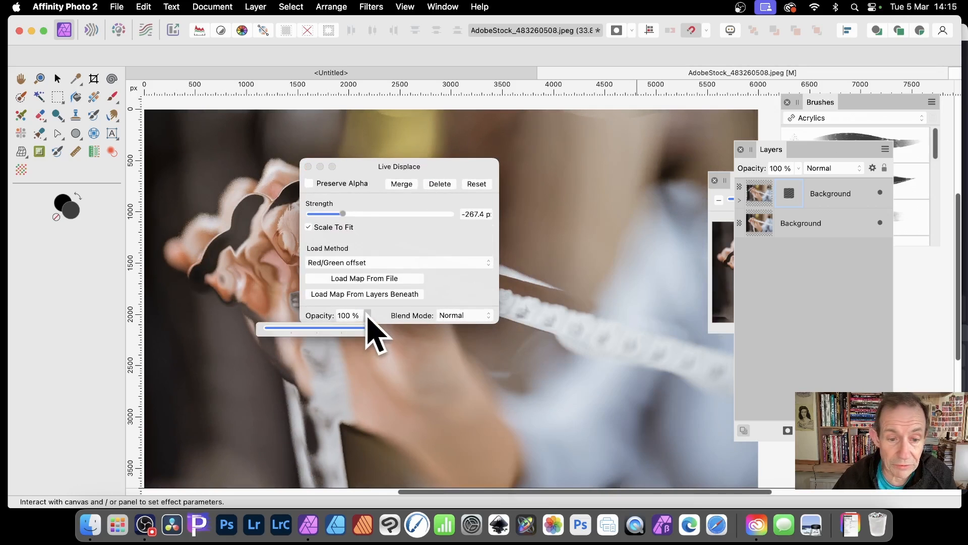
drag(341, 329, 409, 342)
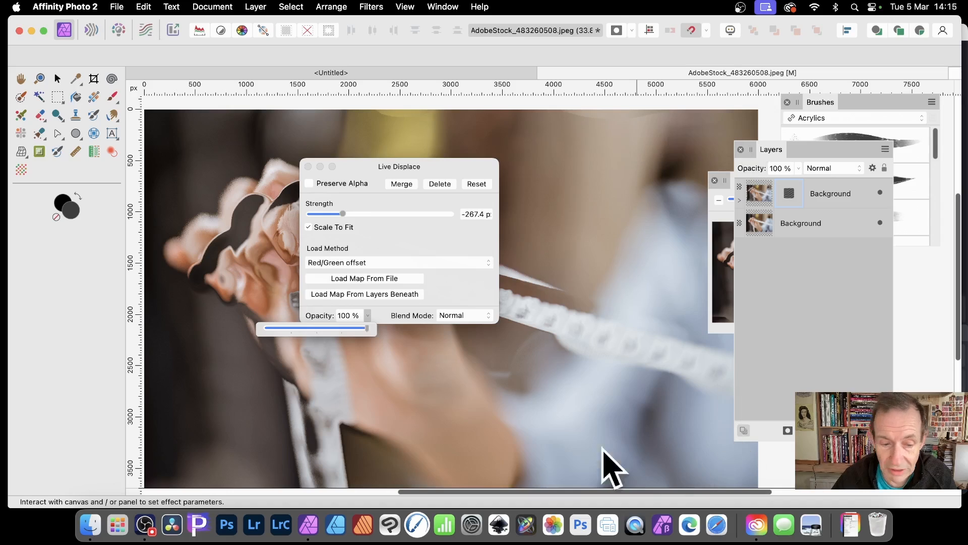
click(309, 183)
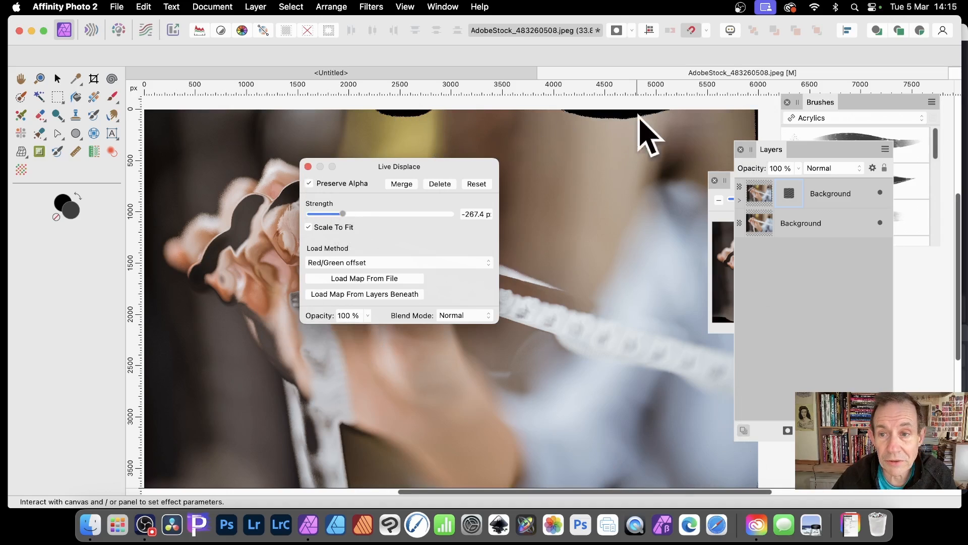
click(311, 184)
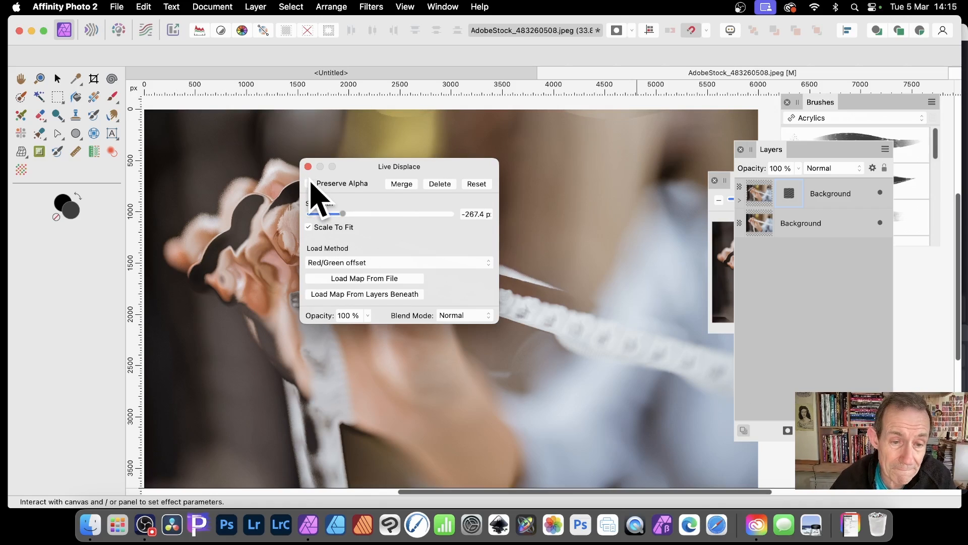
Step: Set the live Displace strength to 512 px and its blend mode to Glow, and close the filter settings
drag(342, 217, 486, 227)
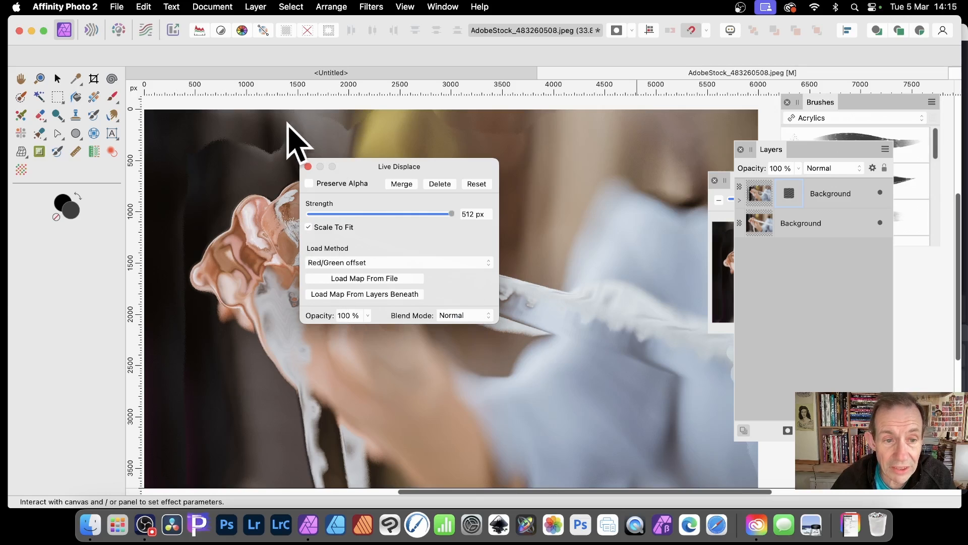
click(445, 316)
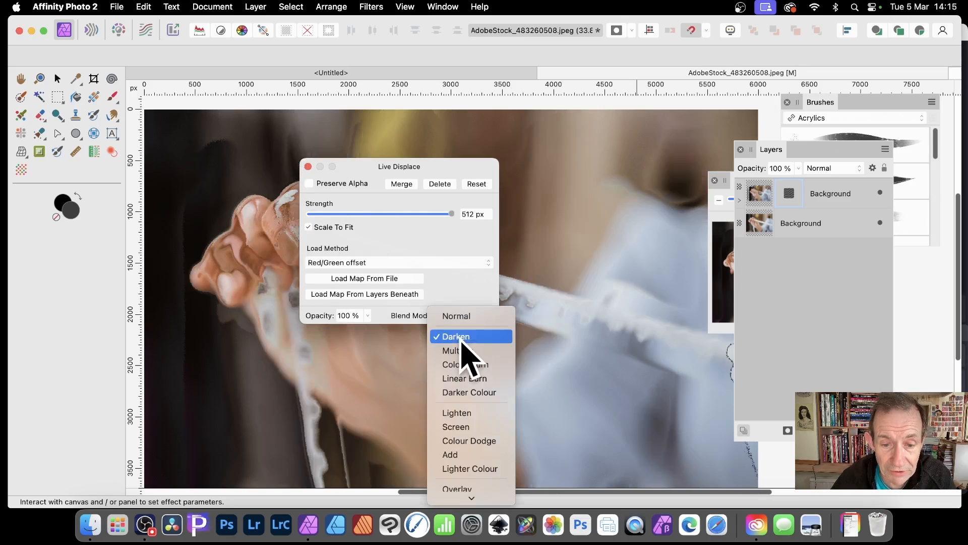
scroll(466, 355, down, 5)
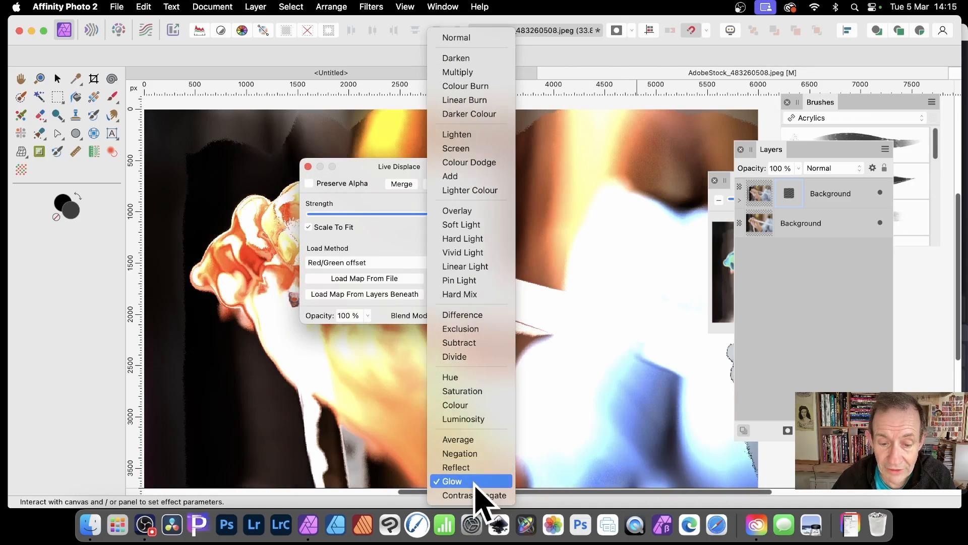
click(475, 483)
drag(385, 166, 497, 145)
click(580, 292)
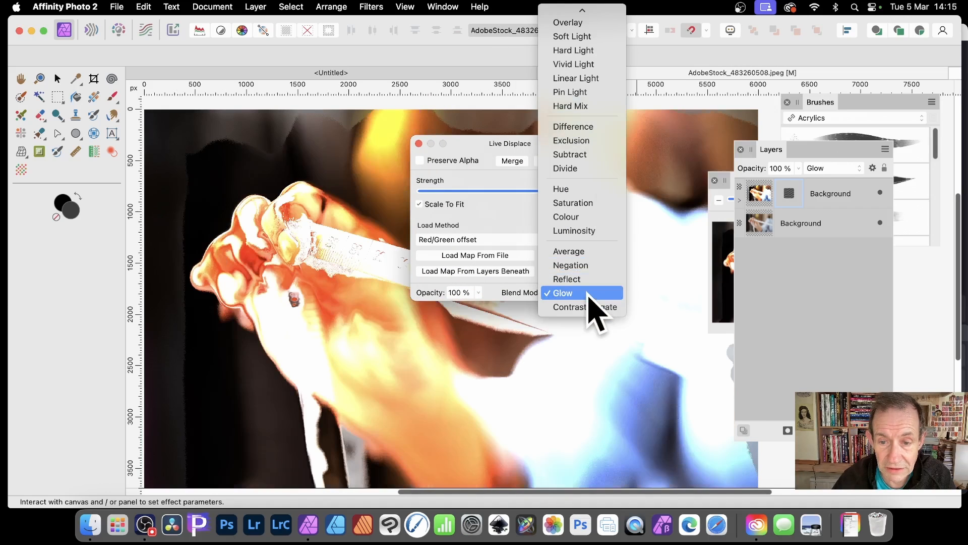
click(589, 294)
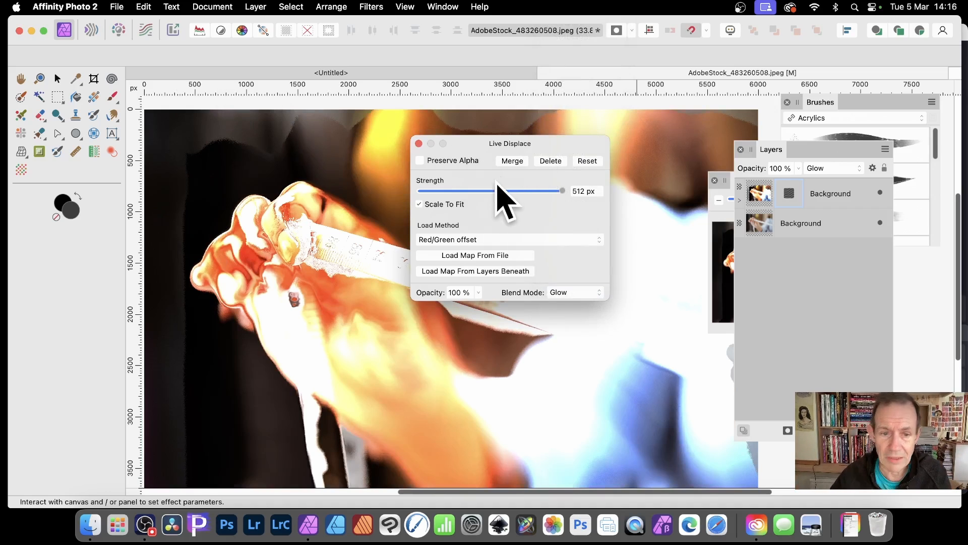
click(418, 143)
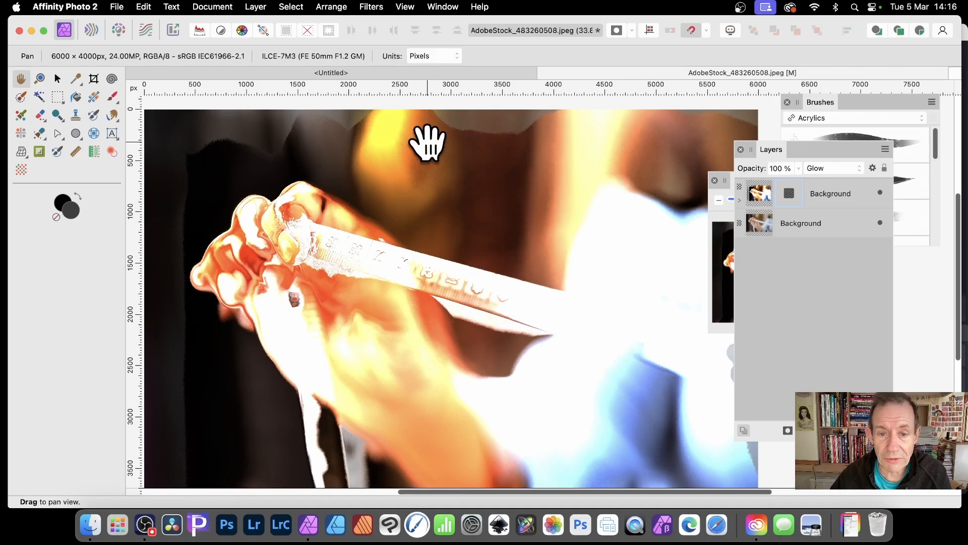
Step: Expand the upper Background layer and review its nested Displacement Map settings, closing them again unchanged
click(741, 200)
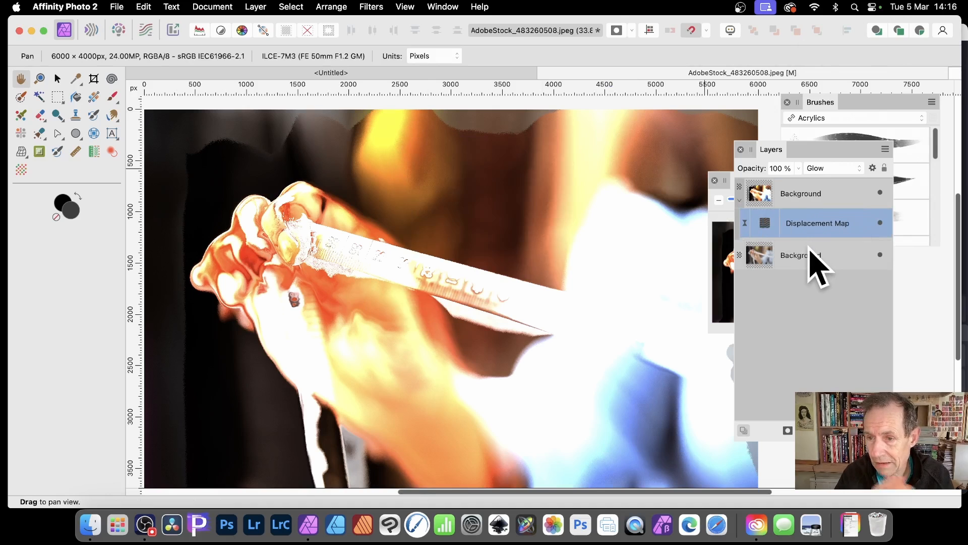
double_click(765, 223)
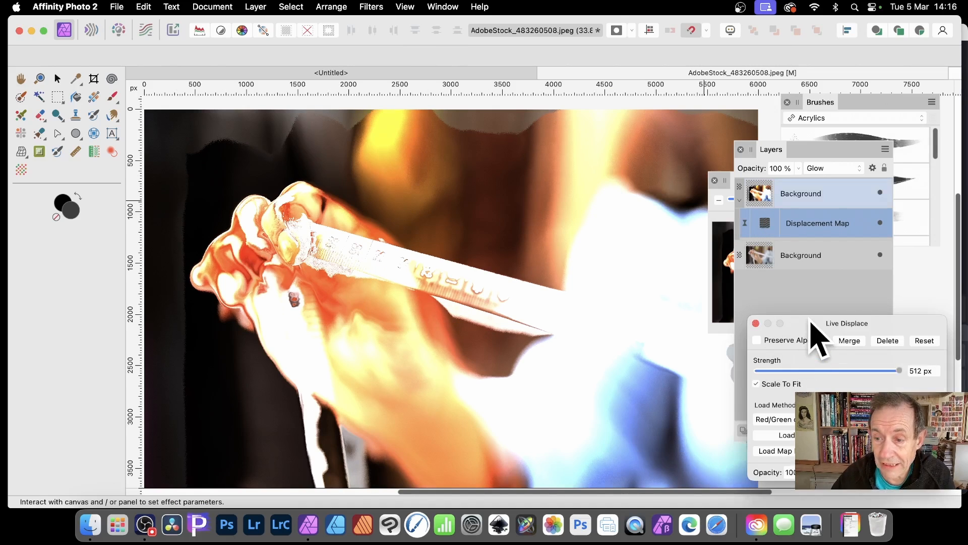
drag(804, 321, 567, 194)
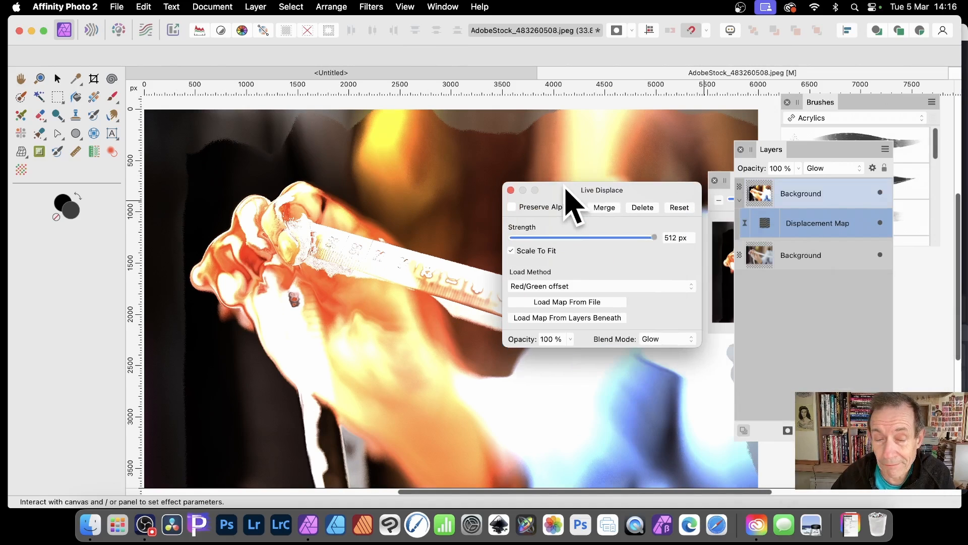
click(510, 190)
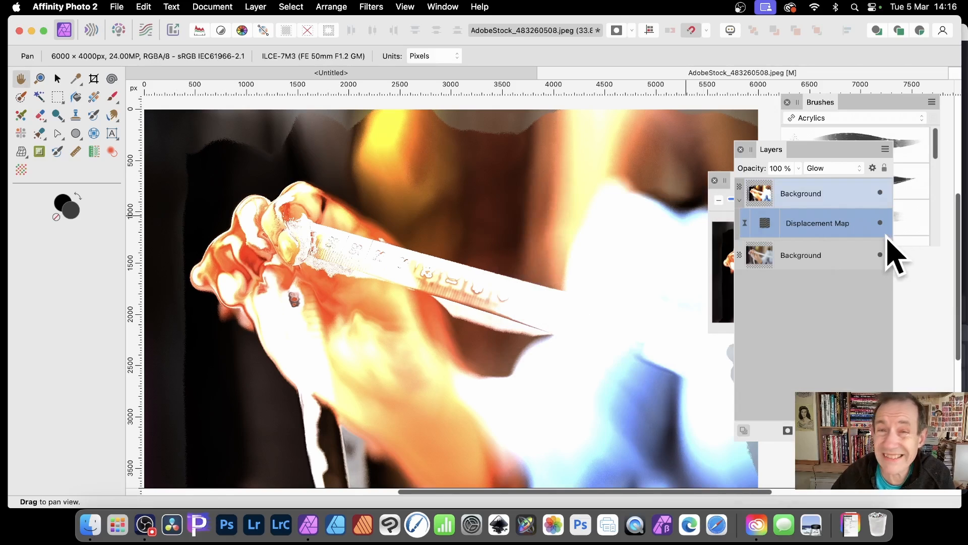
double_click(766, 224)
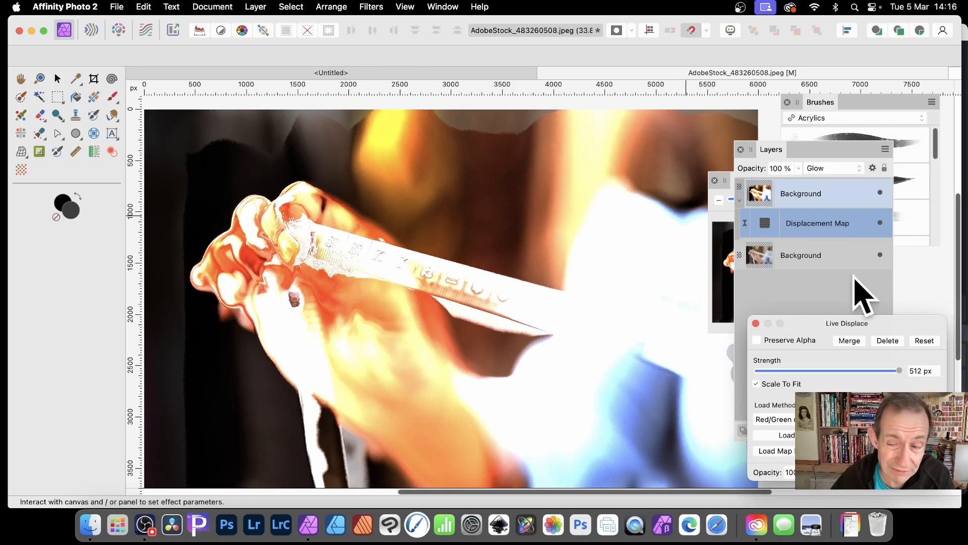
drag(861, 324, 554, 215)
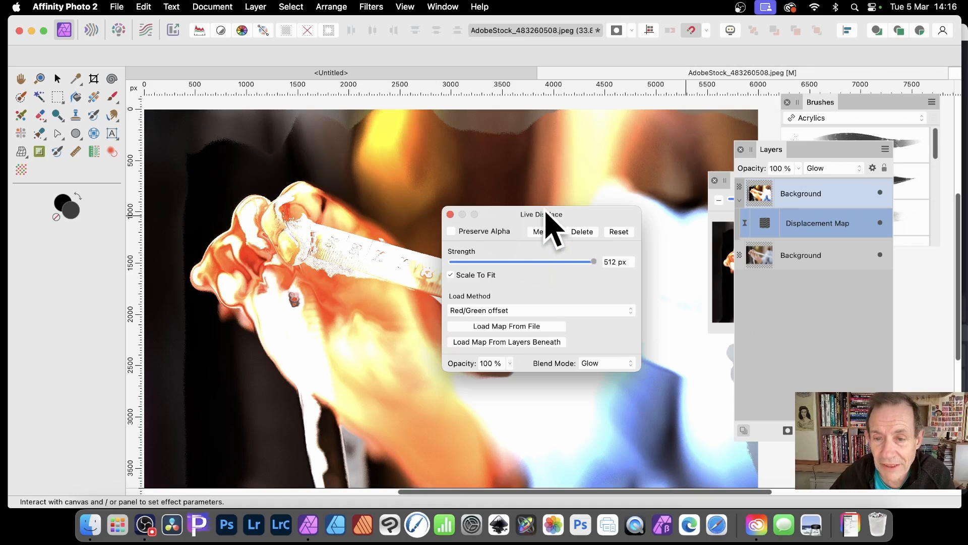
drag(545, 216, 604, 210)
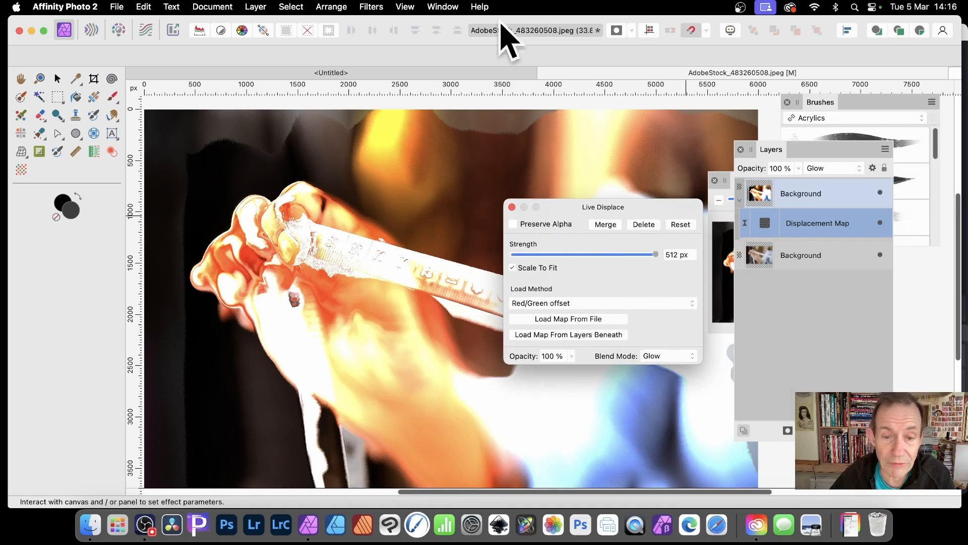
click(512, 208)
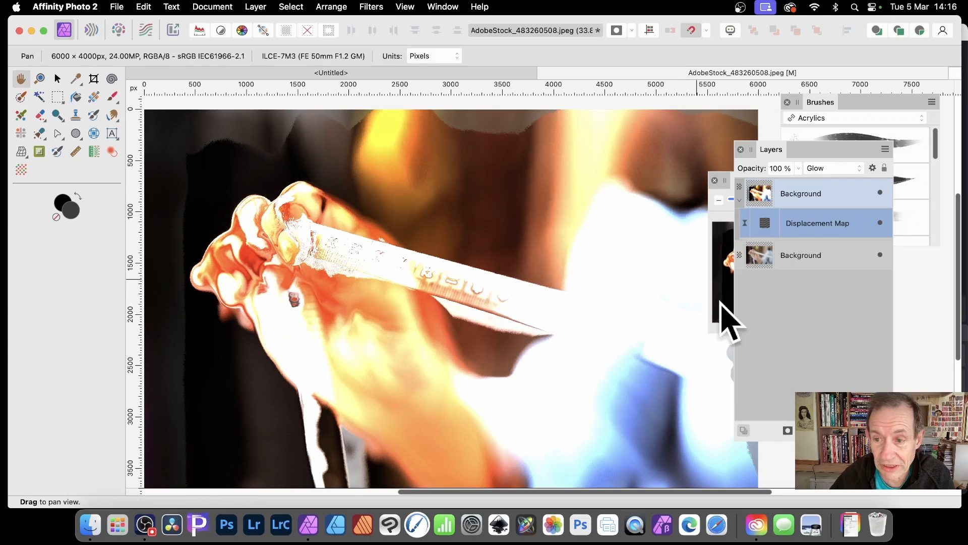
Step: Start a Deform filter on the lower Background layer and place five deform points across the photo's middle
click(768, 257)
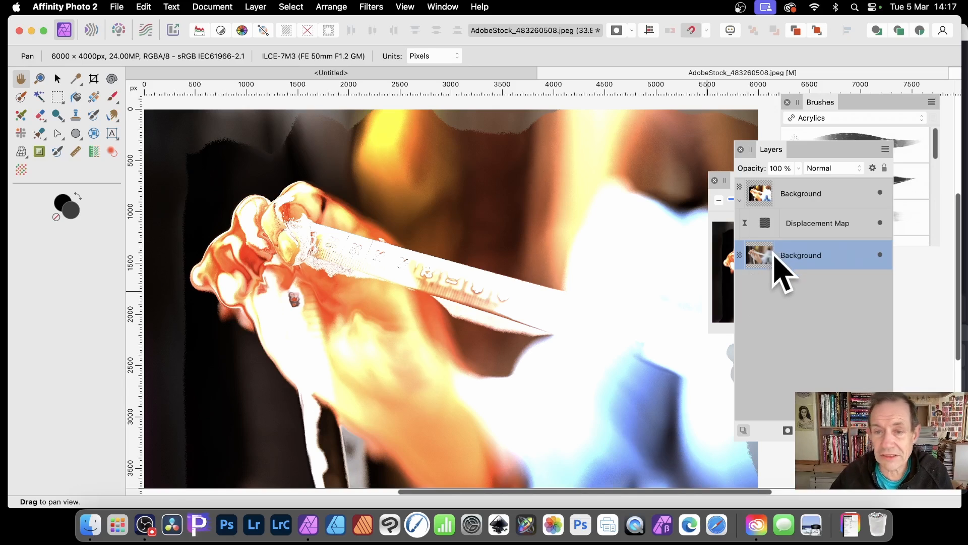
click(377, 7)
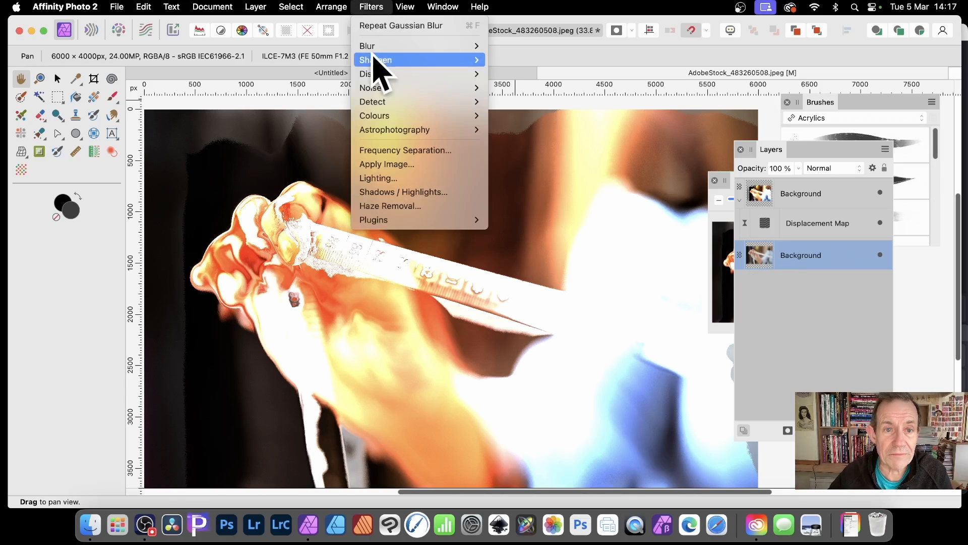
mouse_move(376, 75)
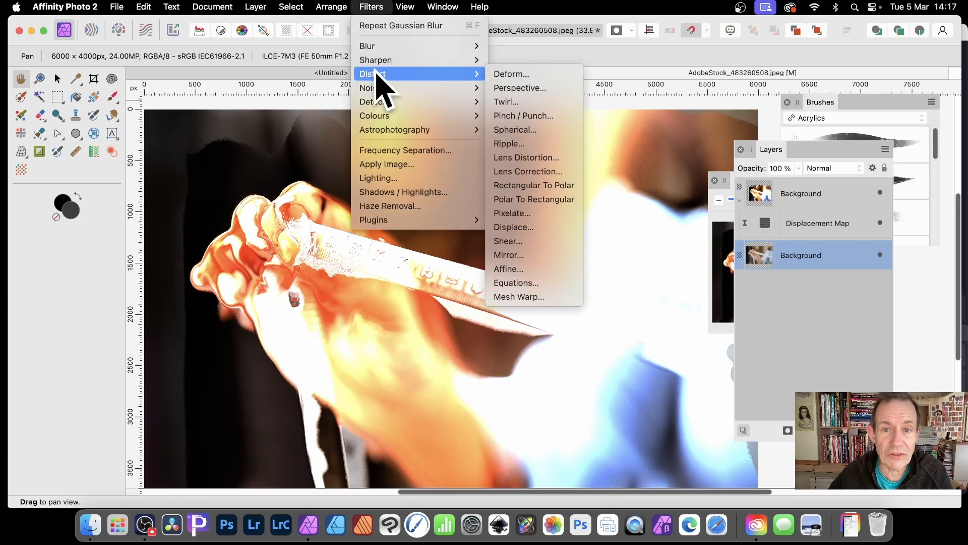
click(569, 74)
click(349, 174)
click(545, 260)
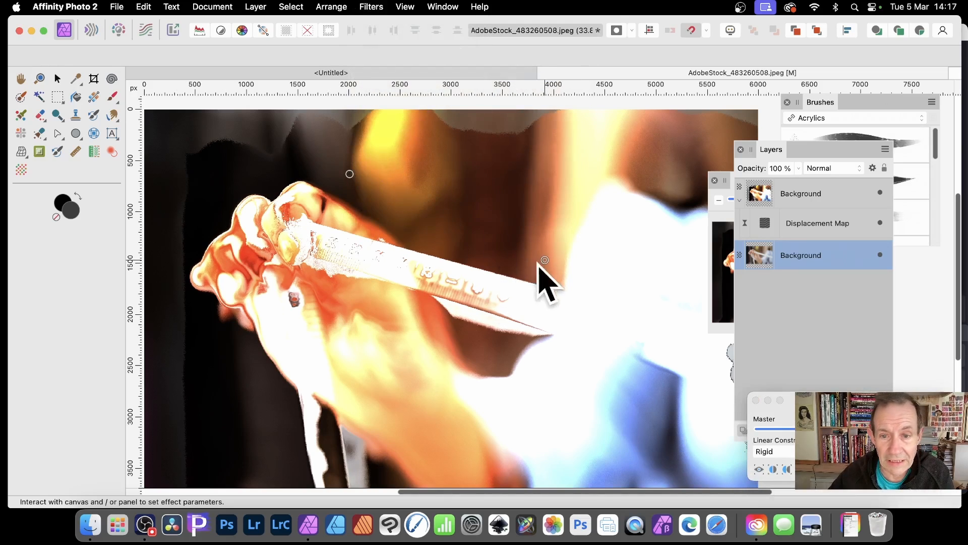
click(446, 327)
click(503, 383)
click(591, 355)
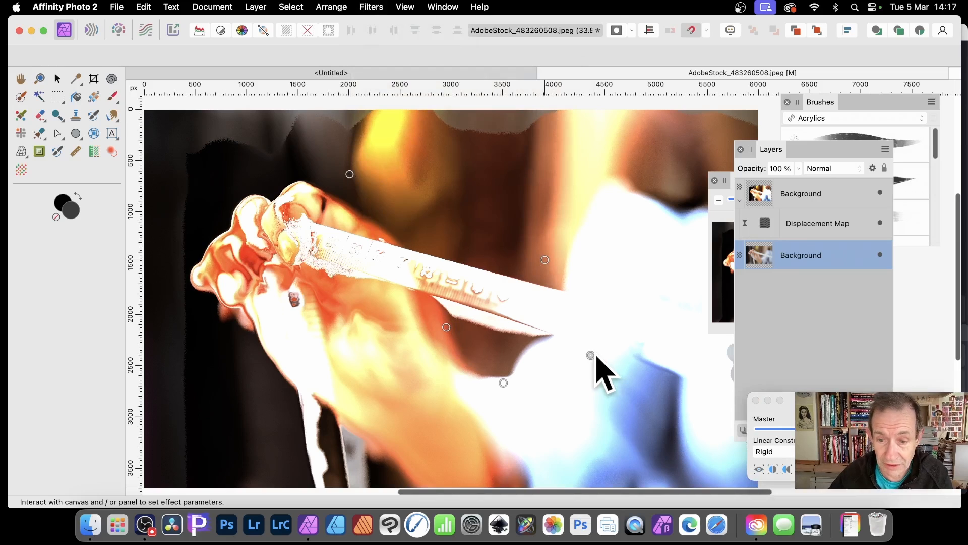
Step: Pull four deform points toward the photo's corners, apply the deformation, and briefly hide the upper Background to inspect the result
drag(593, 356, 674, 195)
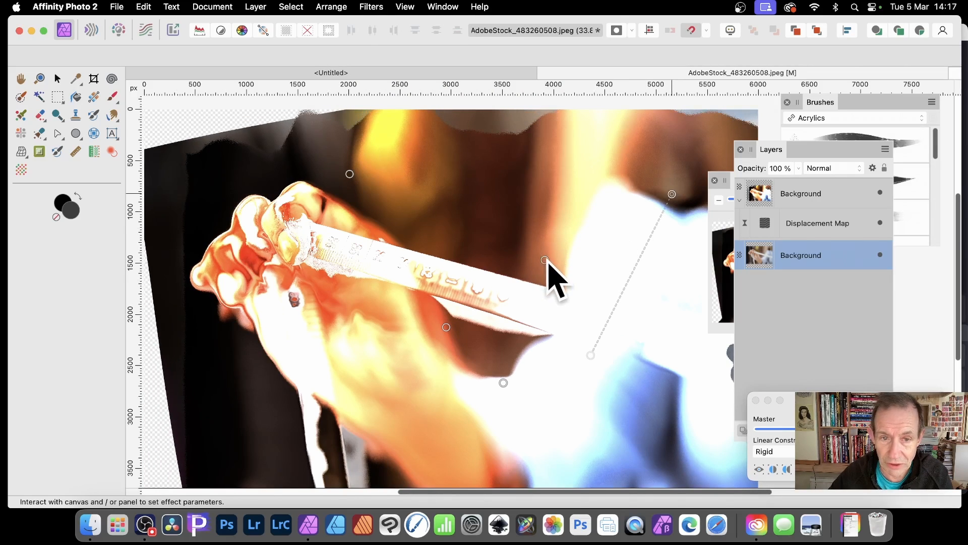
drag(545, 260, 161, 107)
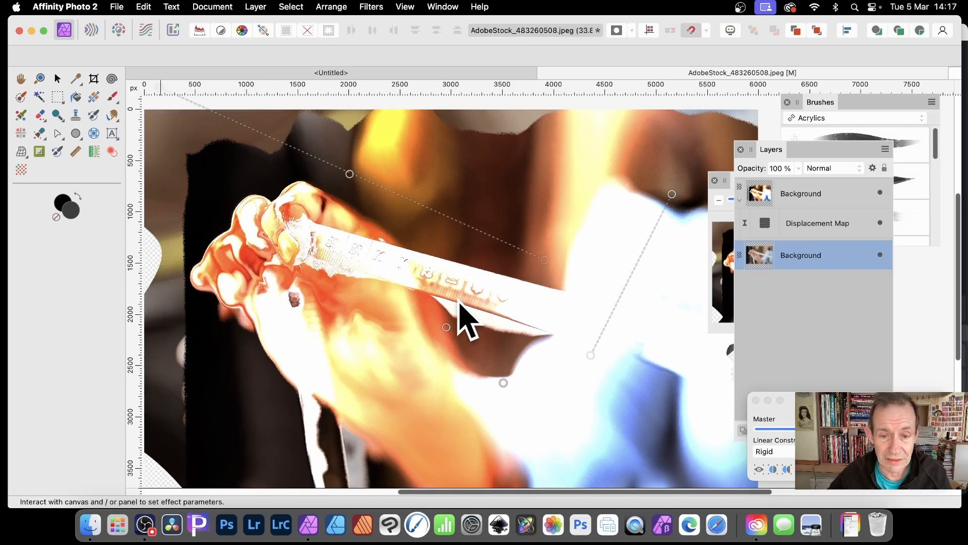
drag(459, 301, 240, 426)
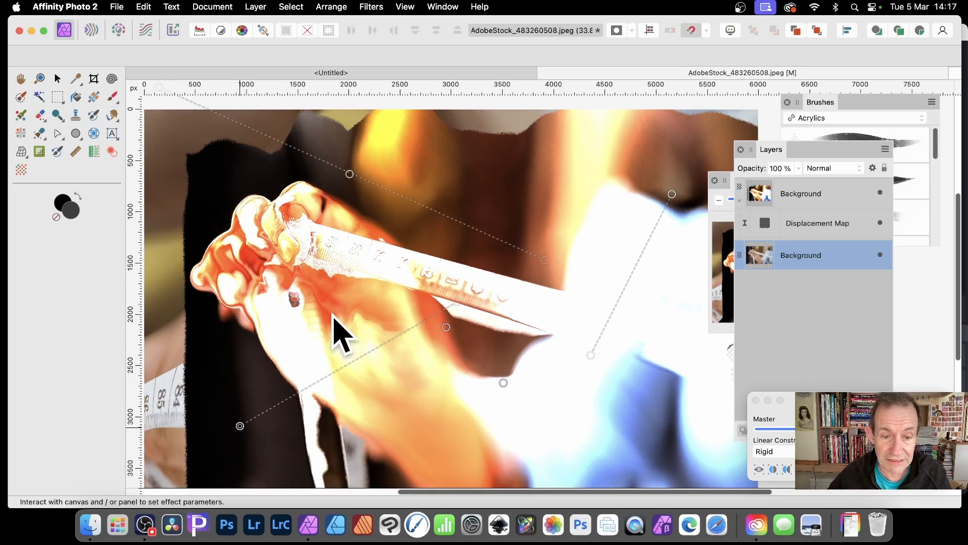
drag(336, 314, 723, 454)
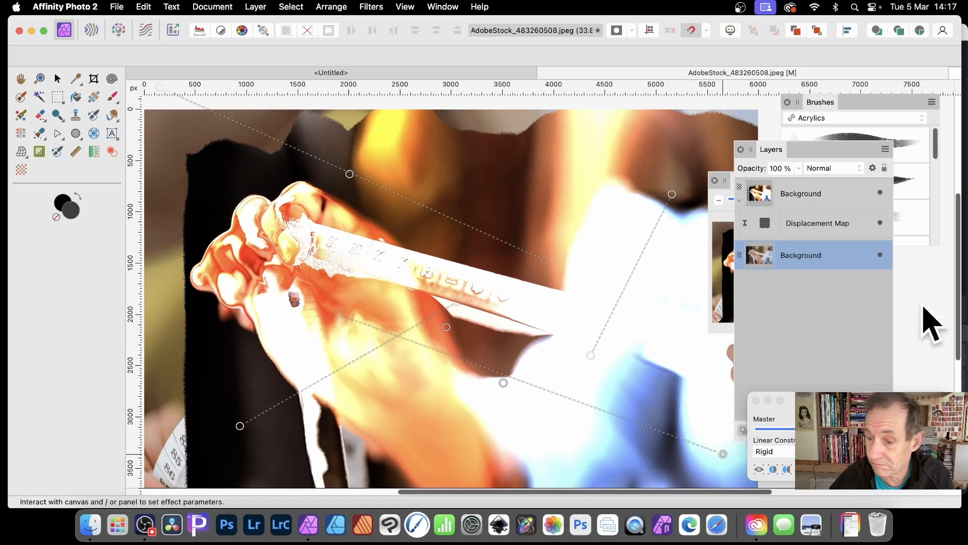
key(h)
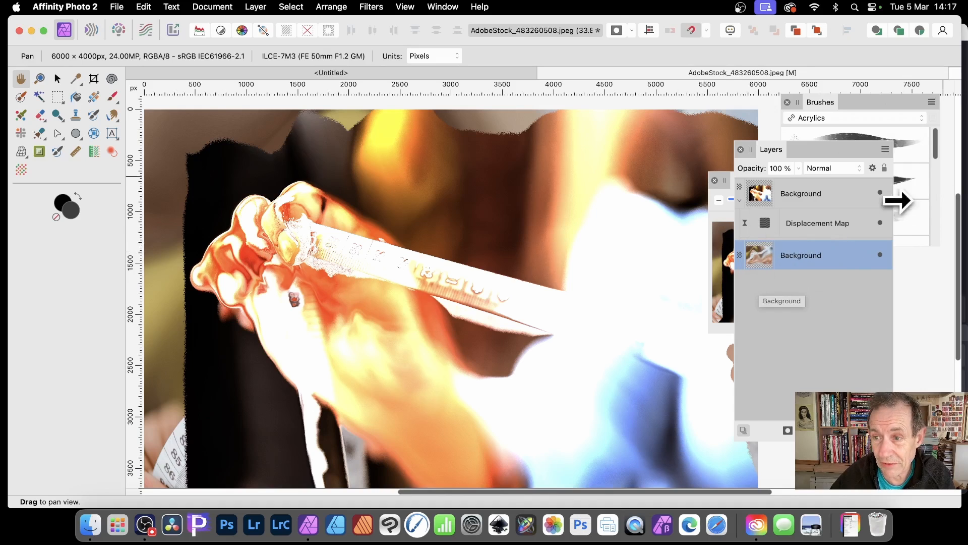
click(881, 193)
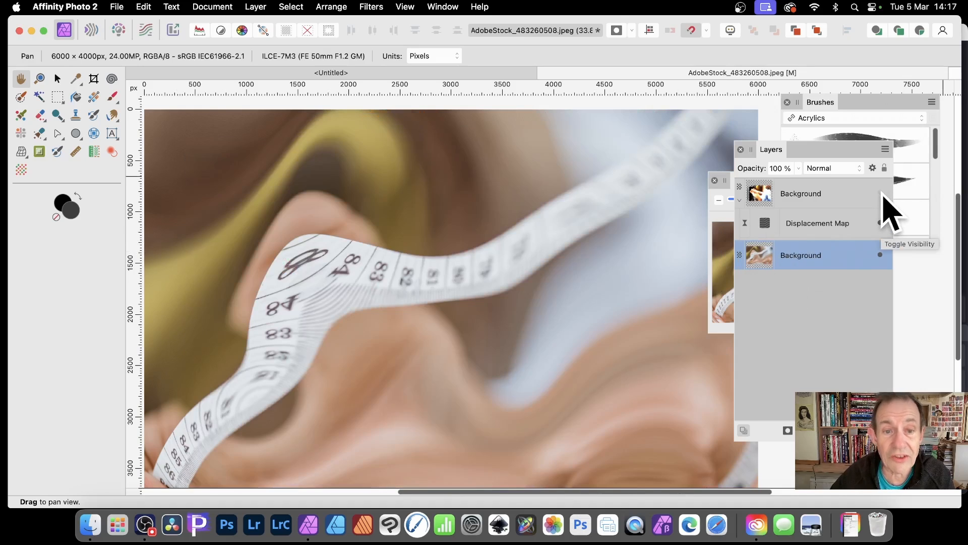
click(881, 193)
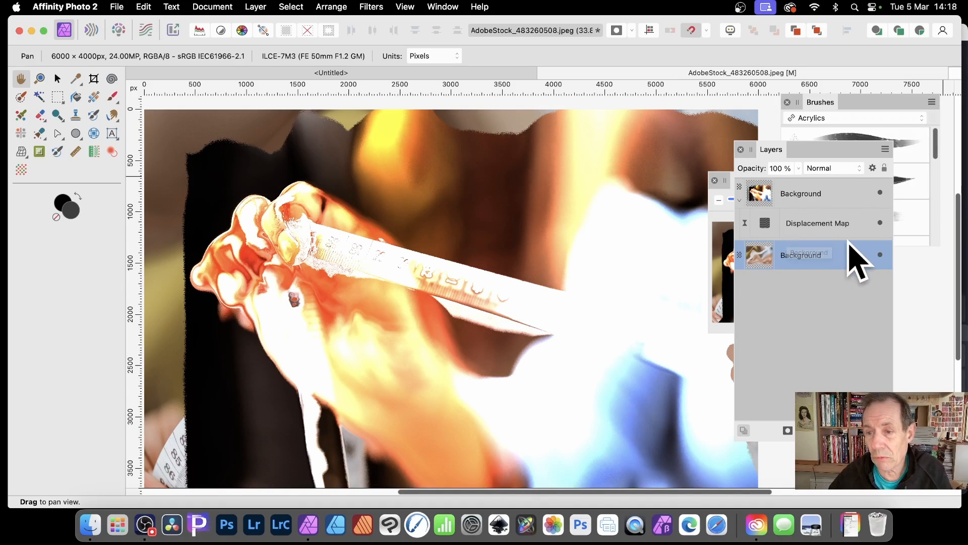
Step: Reopen the upper Background's Displacement Map filter and reload its map from the deformed layer beneath, moving the settings off the hand
click(818, 198)
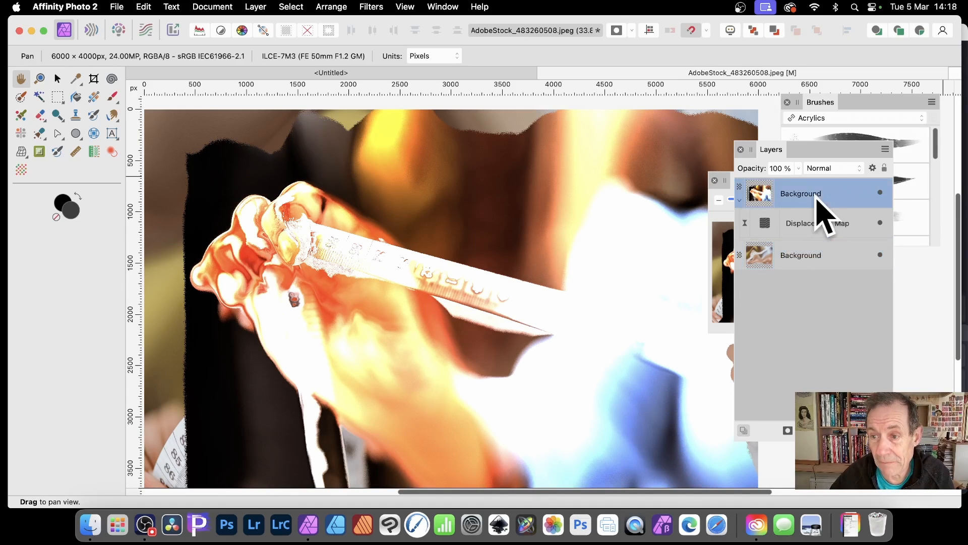
click(767, 226)
click(767, 226)
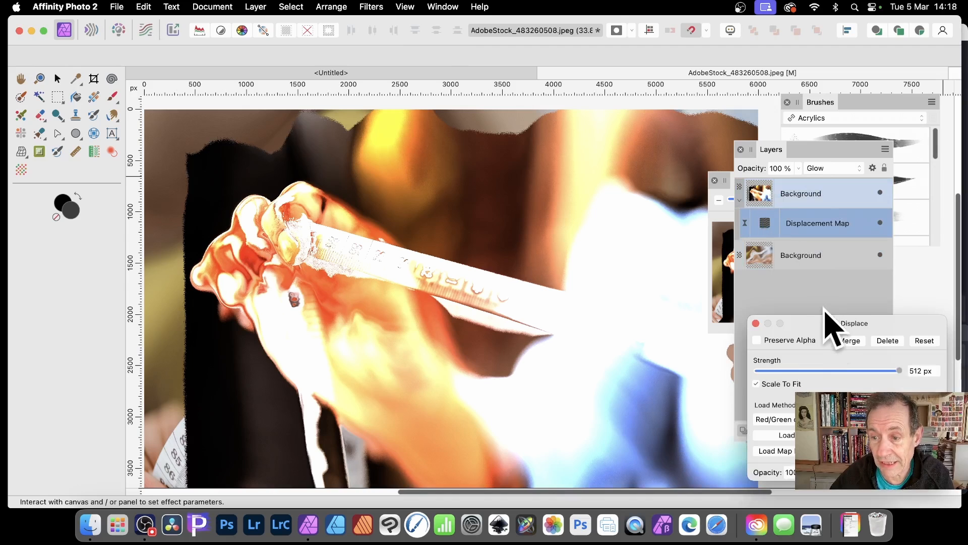
drag(831, 321, 254, 136)
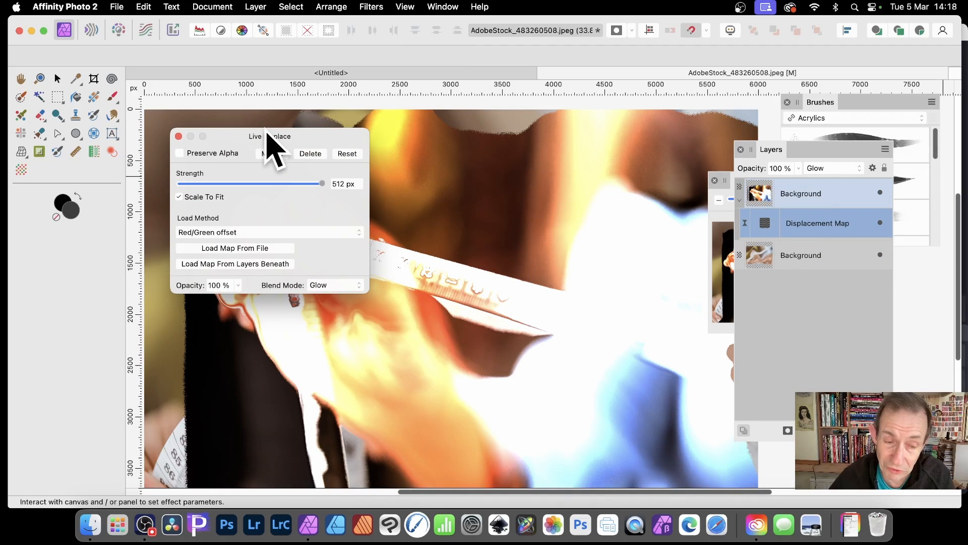
drag(250, 137, 661, 128)
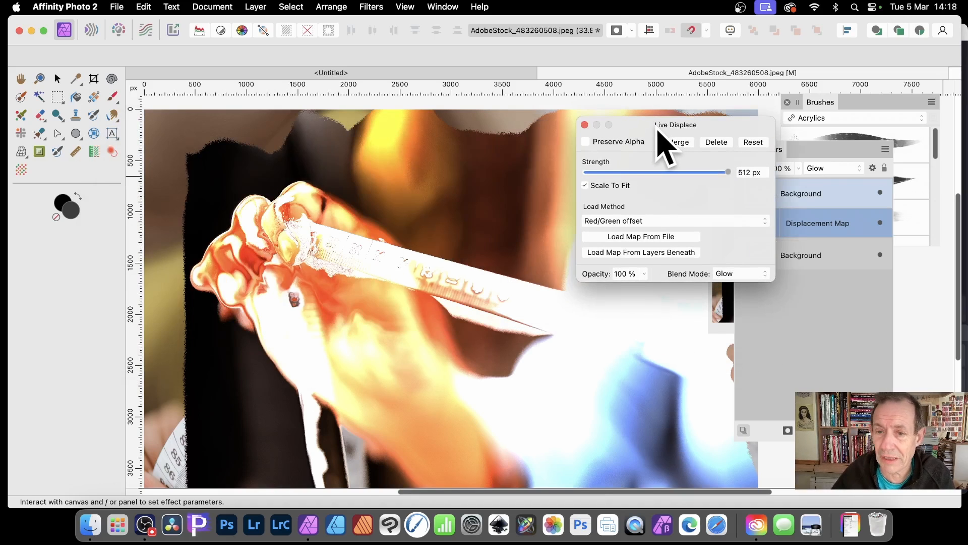
click(634, 252)
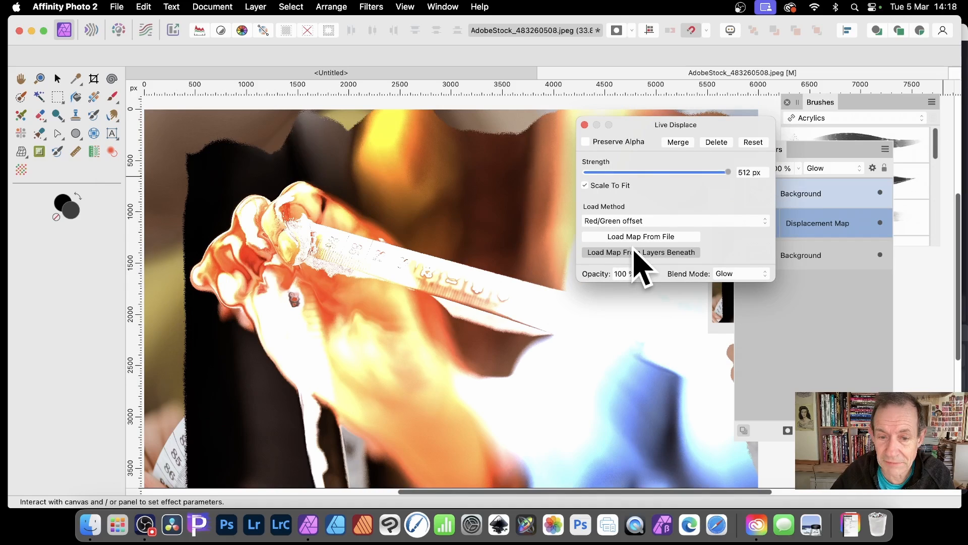
drag(621, 127, 639, 134)
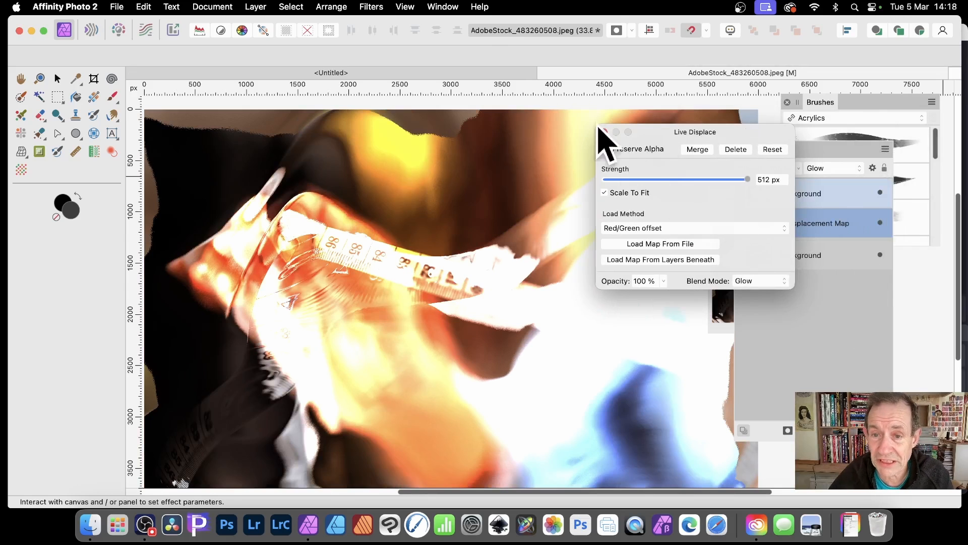
Step: Toggle Preserve Alpha on and off, and set the displacement strength to -512 px
click(605, 150)
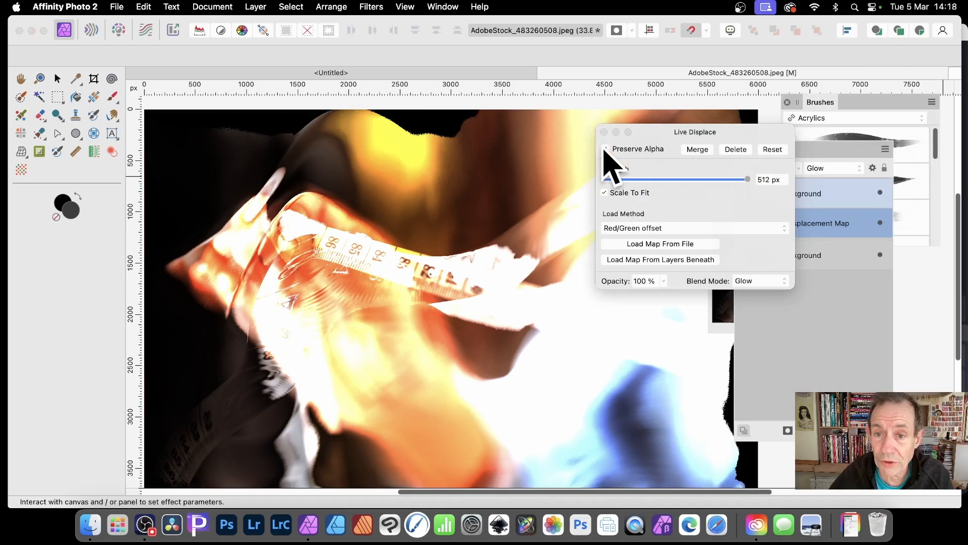
click(604, 150)
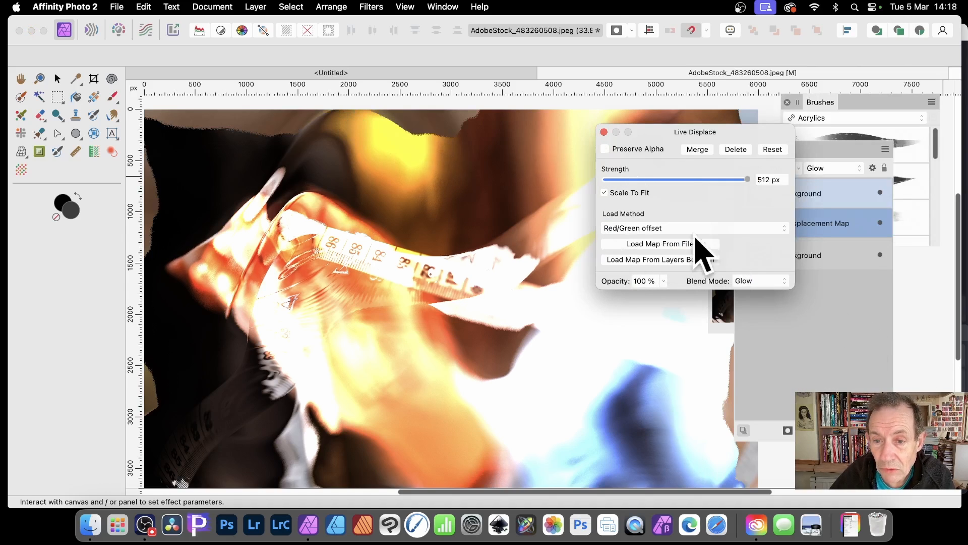
drag(747, 180, 581, 204)
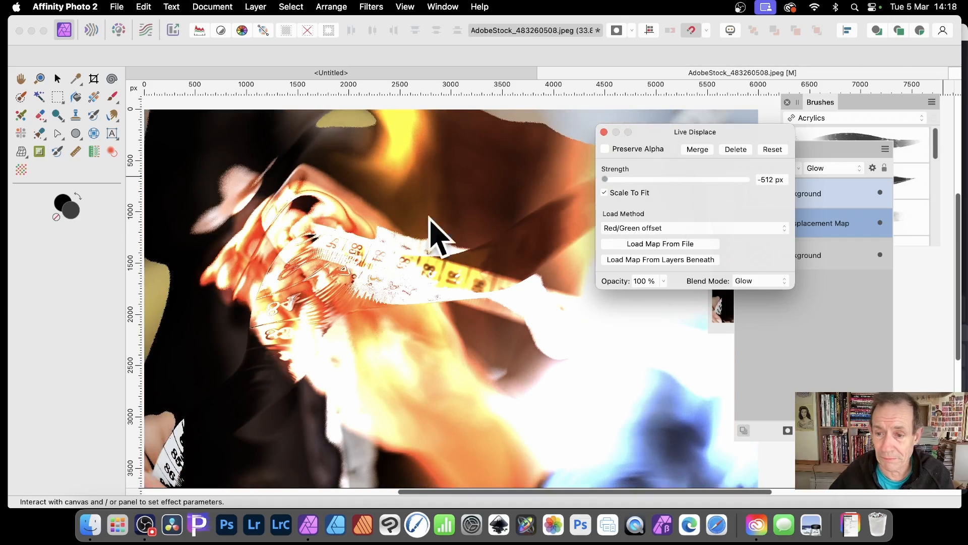
Step: Close the displacement settings and undo the recent strength change, map reload and deformation of the lower Background layer
click(604, 132)
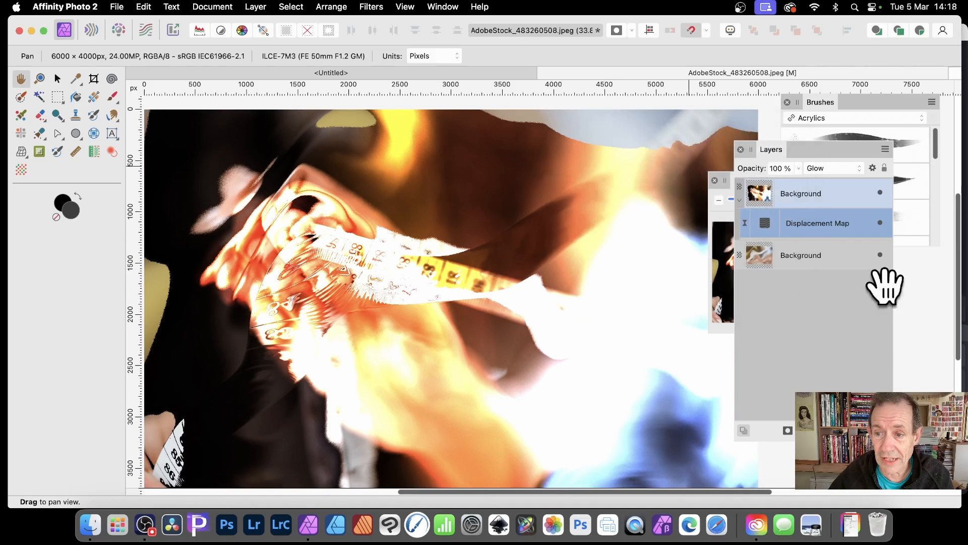
click(765, 255)
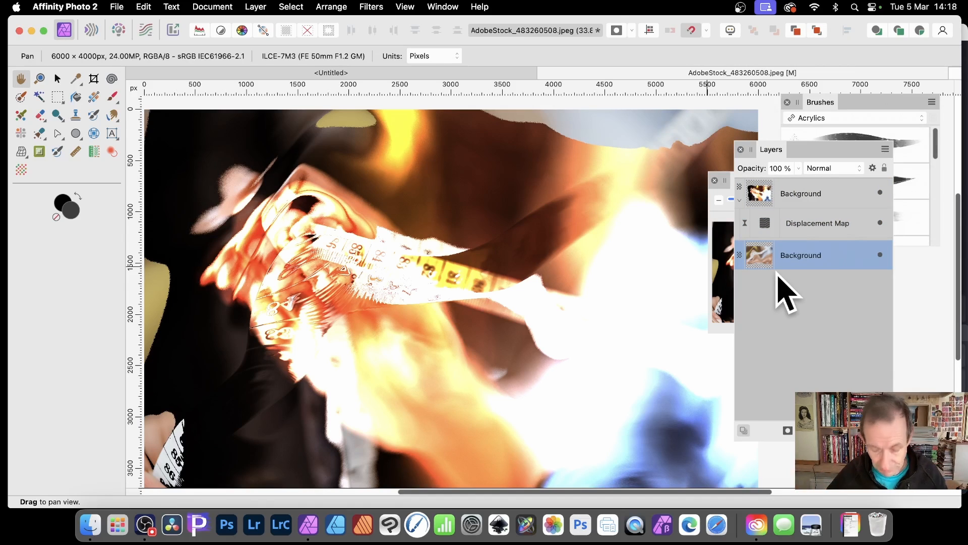
key(super+z)
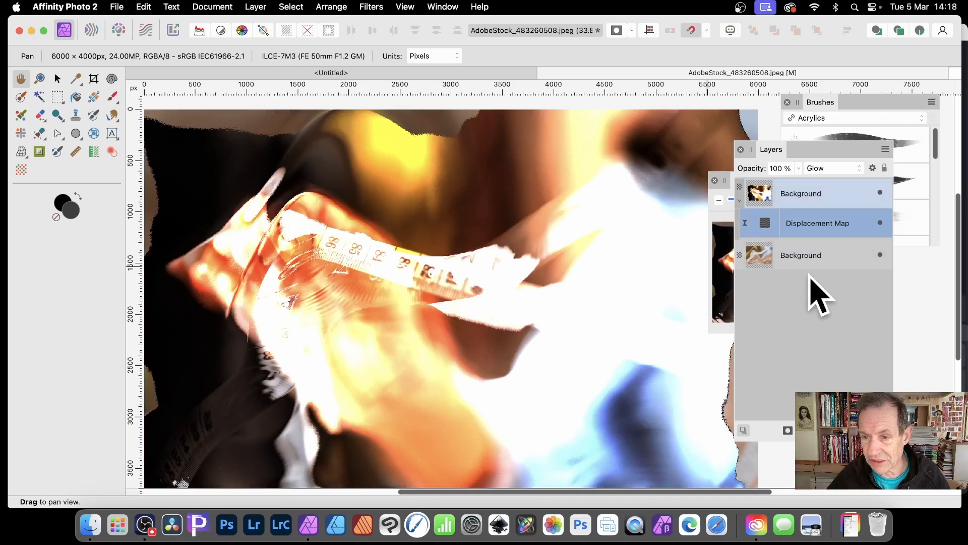
key(super+z)
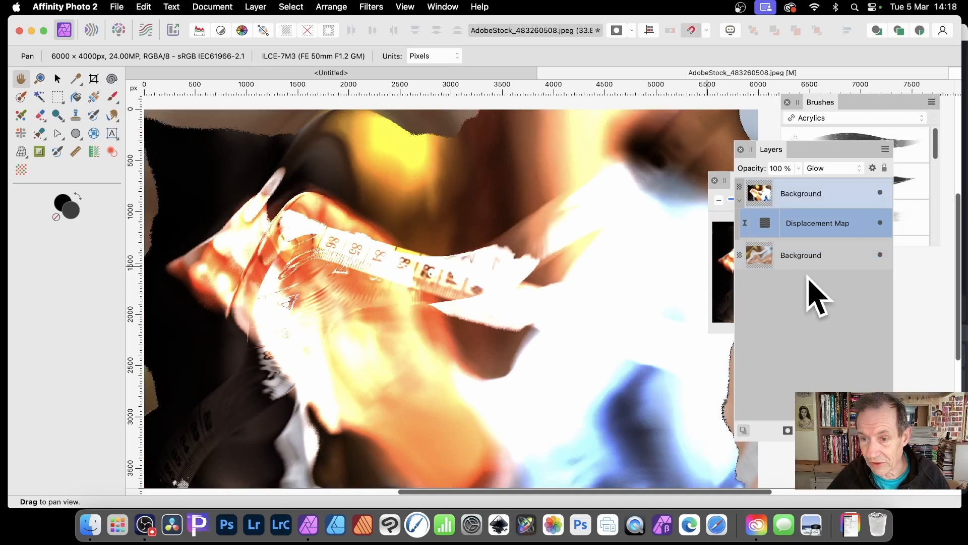
key(super+z)
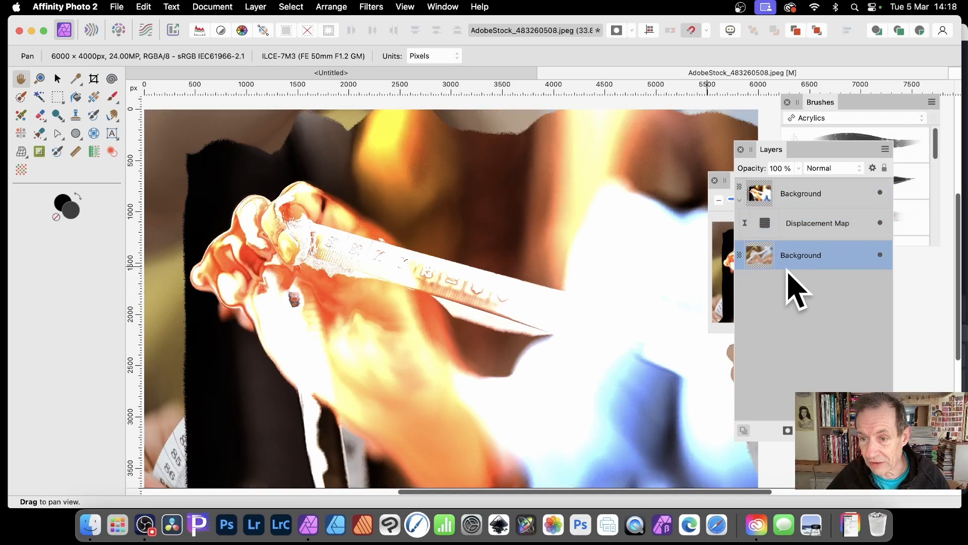
key(super+shift+z)
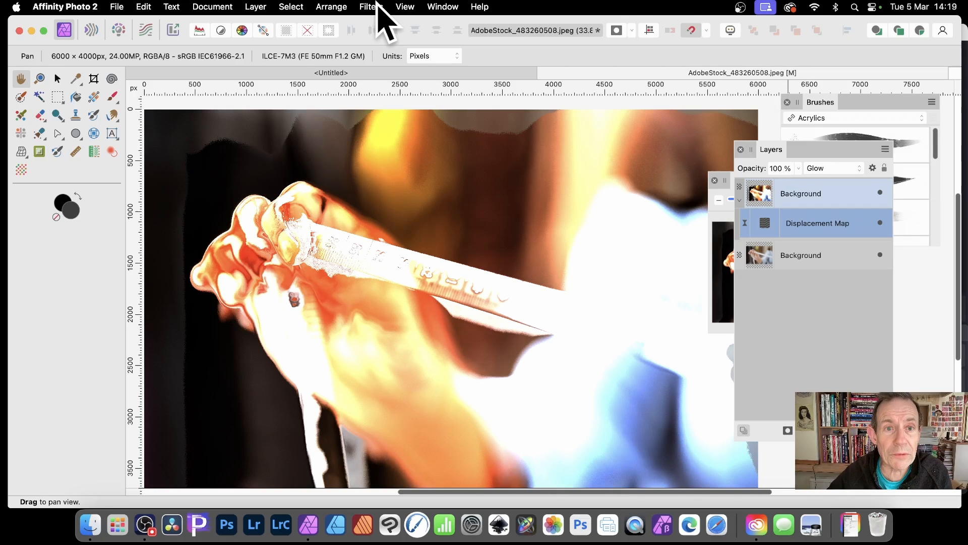
Step: Apply a Gaussian Blur of 95.5 px to the lower Background layer and briefly hide the upper Background to inspect it
click(806, 257)
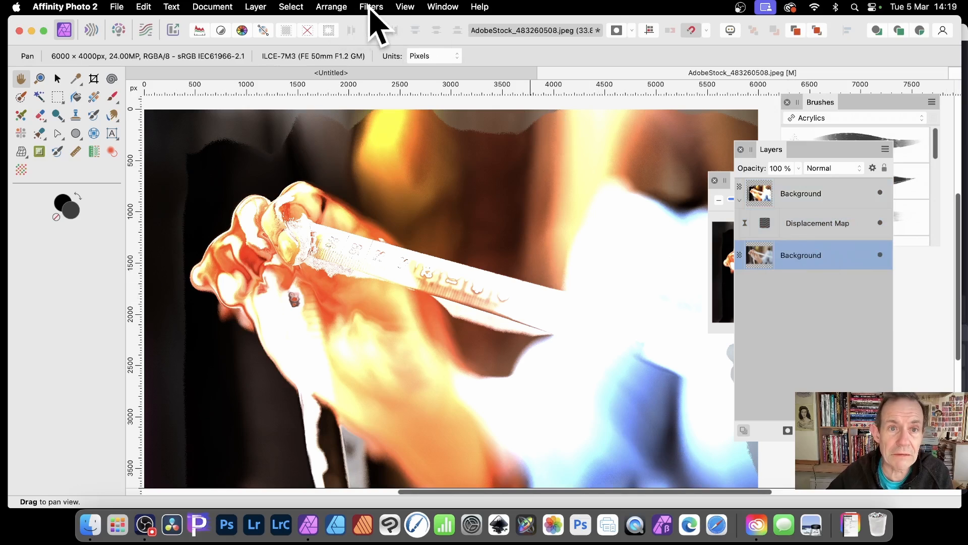
click(372, 4)
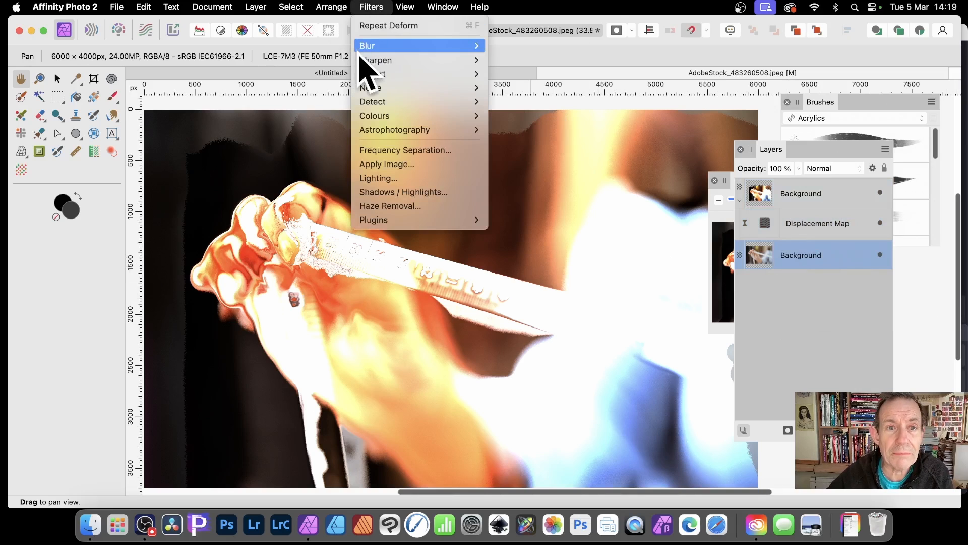
mouse_move(367, 46)
click(554, 60)
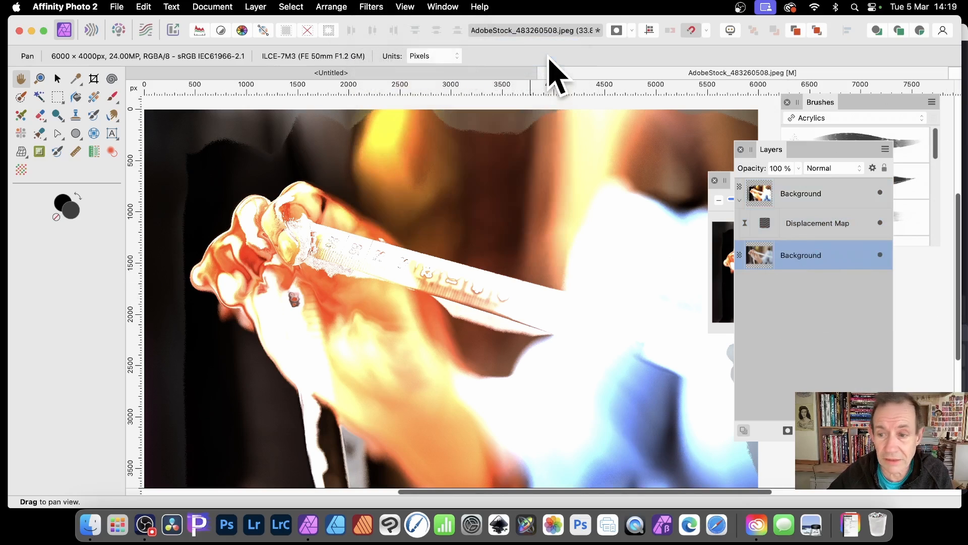
drag(876, 422, 565, 303)
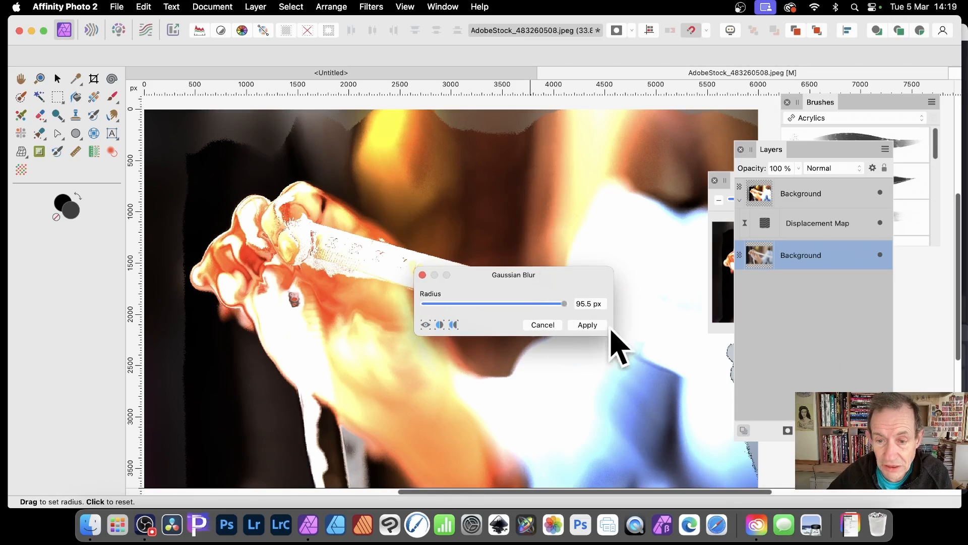
click(589, 325)
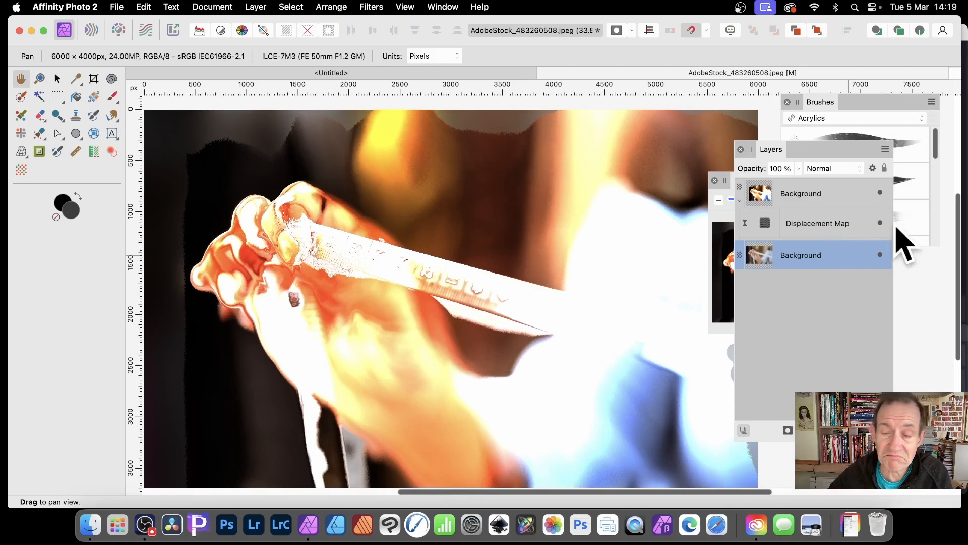
click(880, 193)
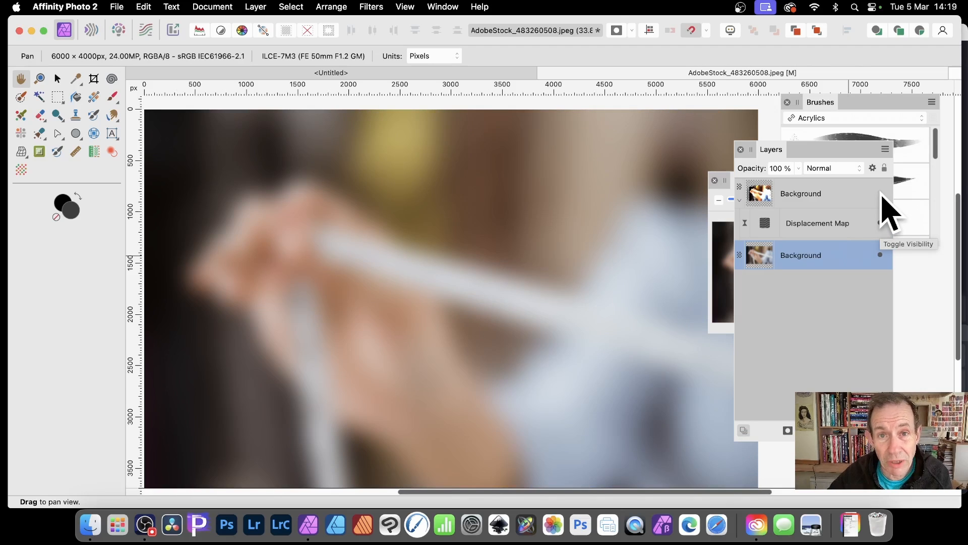
click(881, 193)
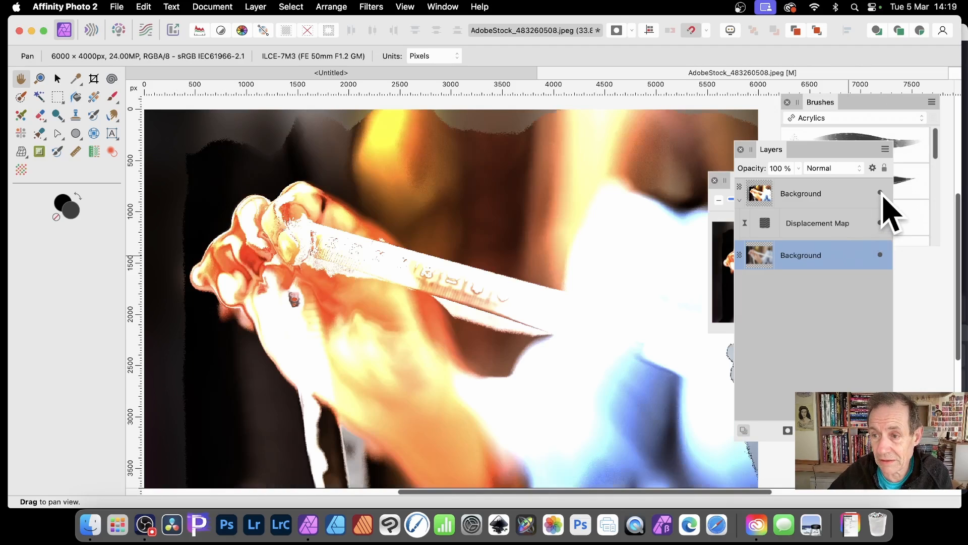
Step: Reopen the upper Background's Displacement Map filter and reload its map from the blurred layer beneath, moving the settings off the photo's centre
click(764, 196)
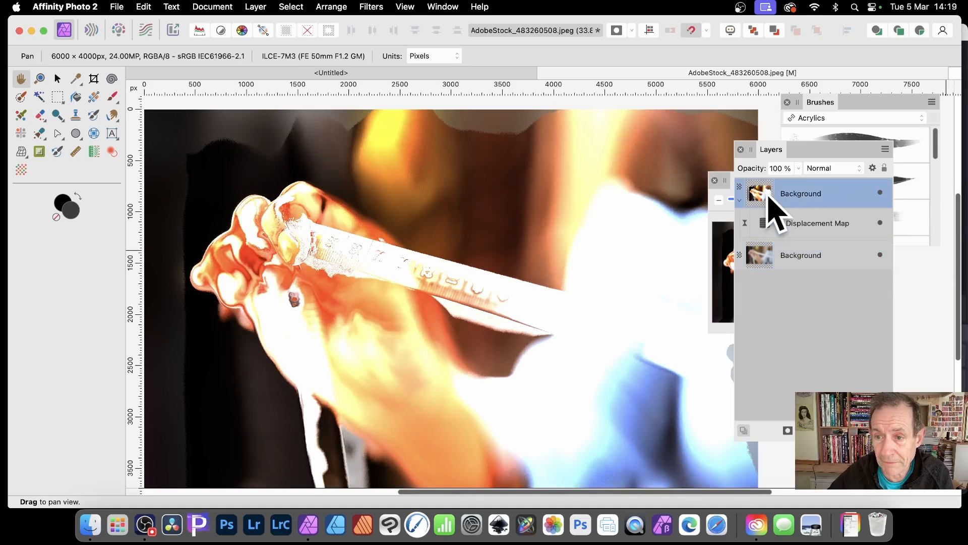
click(765, 224)
drag(835, 334, 297, 219)
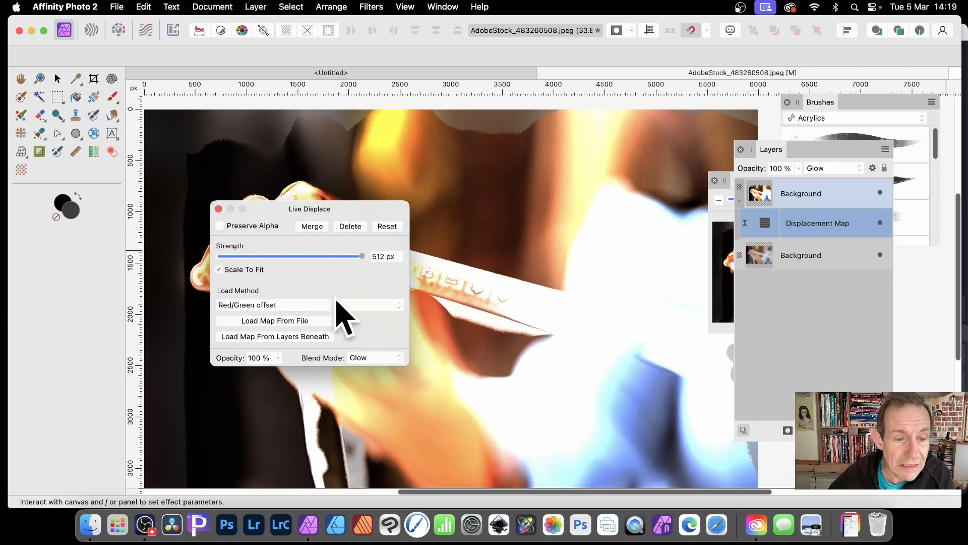
click(289, 337)
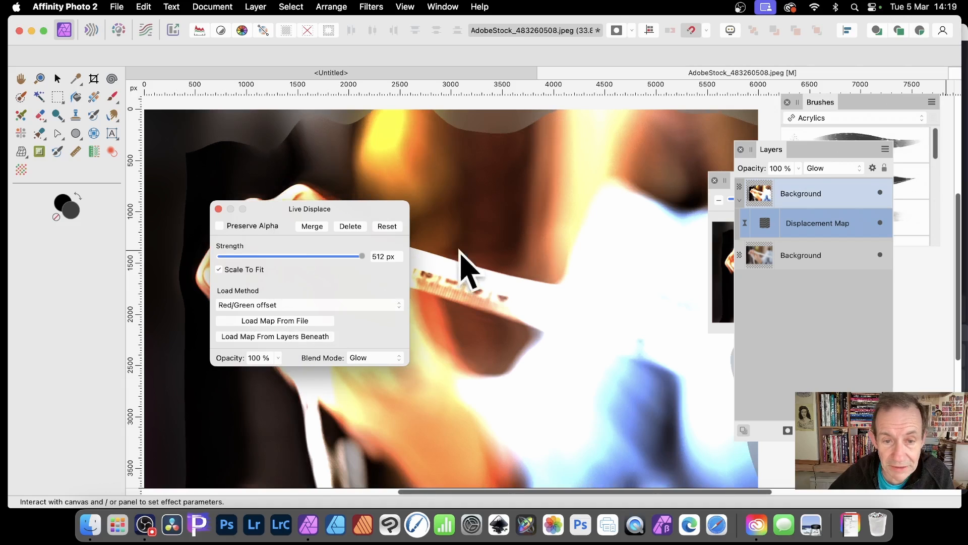
drag(356, 208, 210, 204)
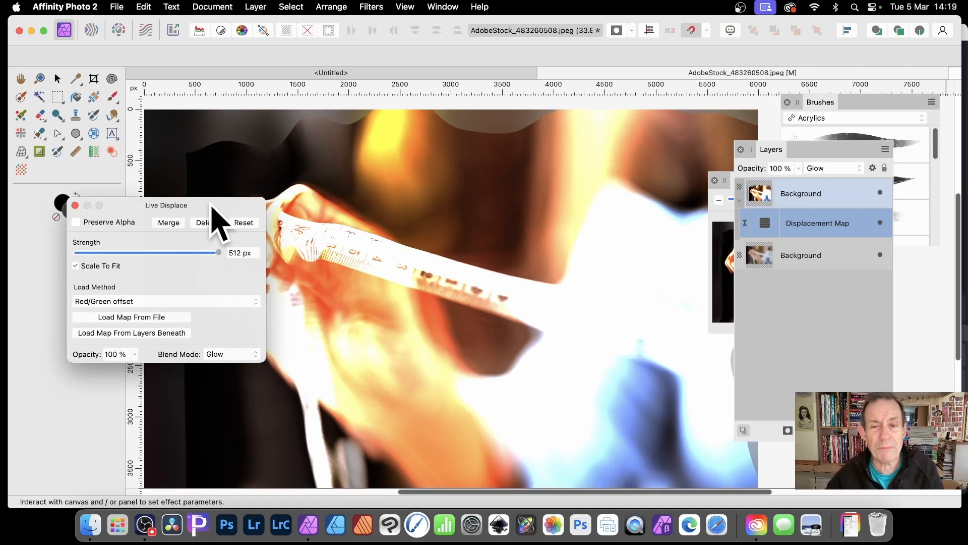
Step: Set the Displacement Map filter's blend mode to Linear Light and close its settings
click(228, 353)
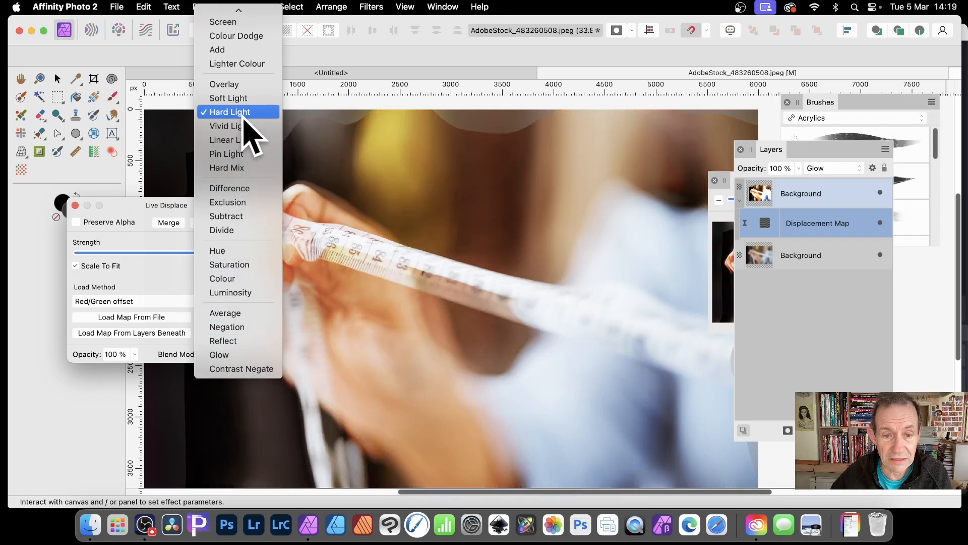
click(238, 139)
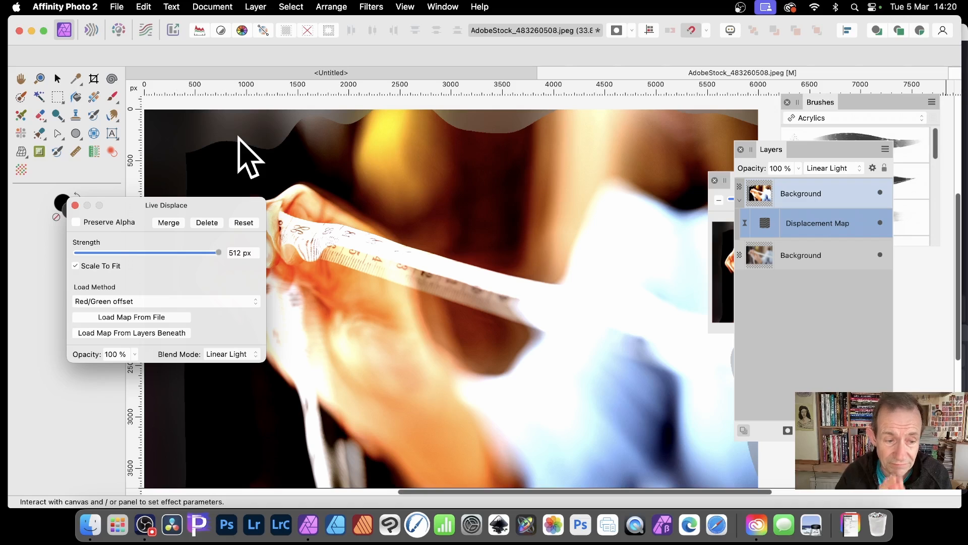
click(75, 205)
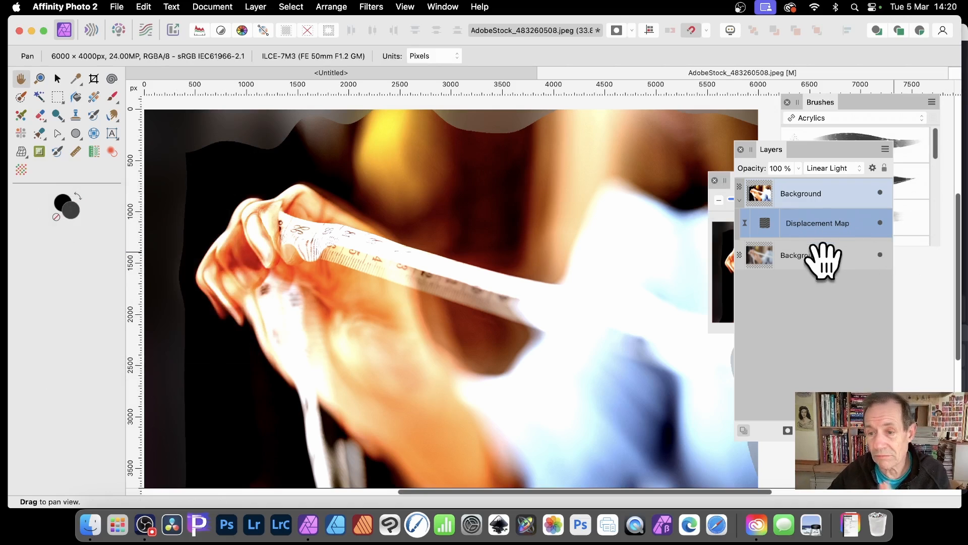
Step: Draw a circle about 2500 px wide above the lower Background, near the photo's middle, and fill it with red B02727
click(801, 254)
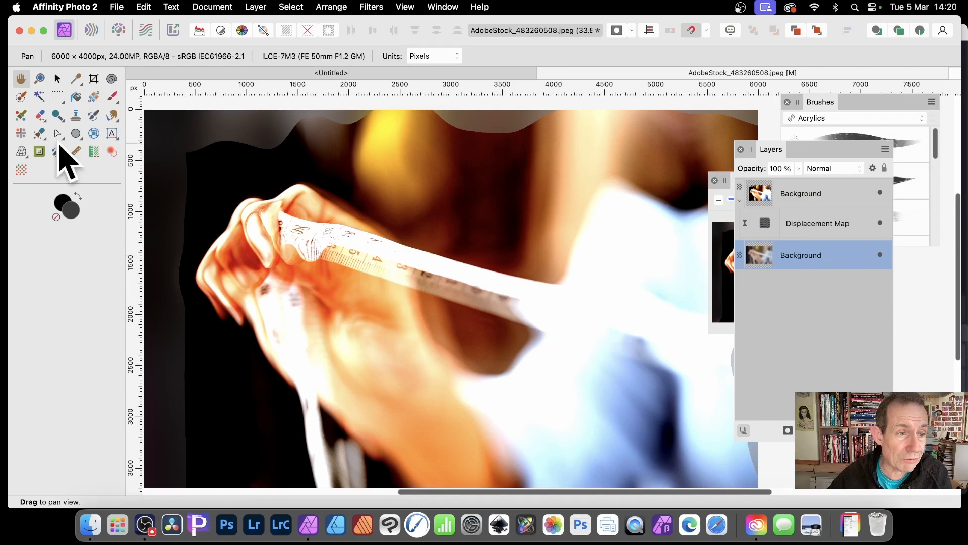
click(77, 133)
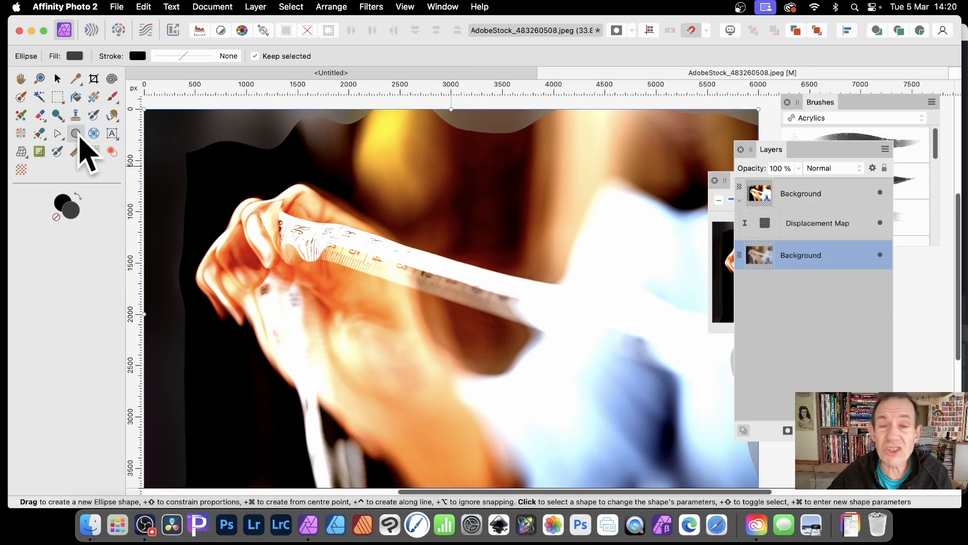
drag(358, 171, 612, 427)
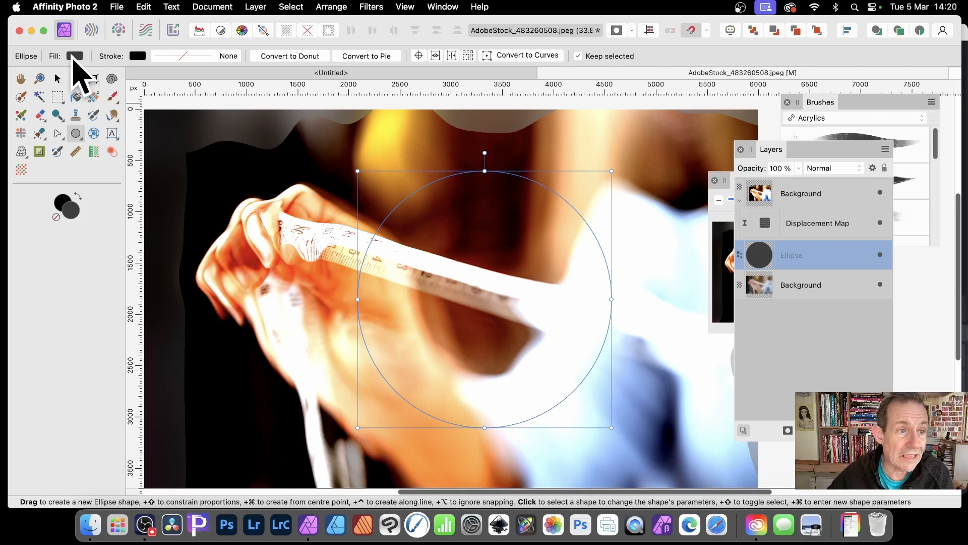
click(76, 56)
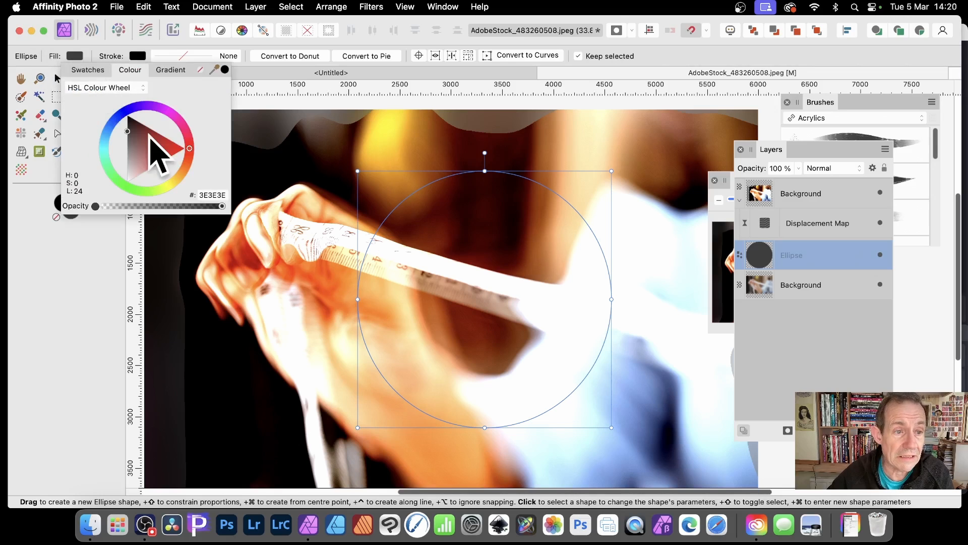
drag(152, 137, 180, 153)
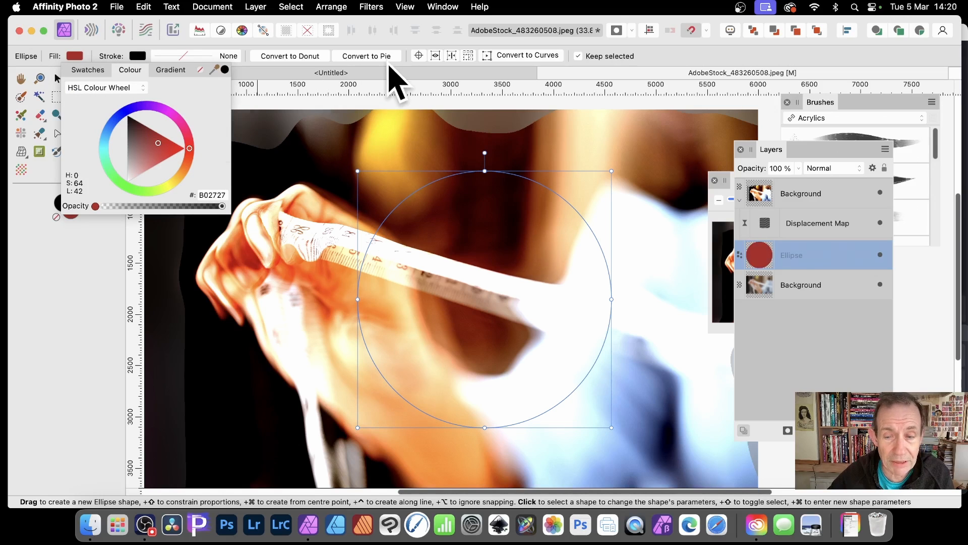
click(834, 355)
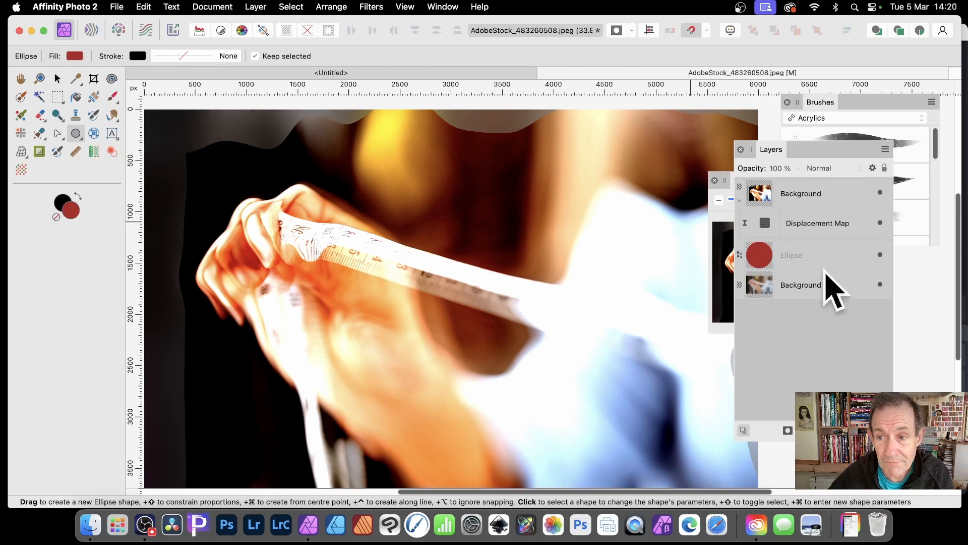
Step: Reload the Displacement Map filter's map from the layers beneath, including the red circle, and set its strength to 332 px
click(807, 194)
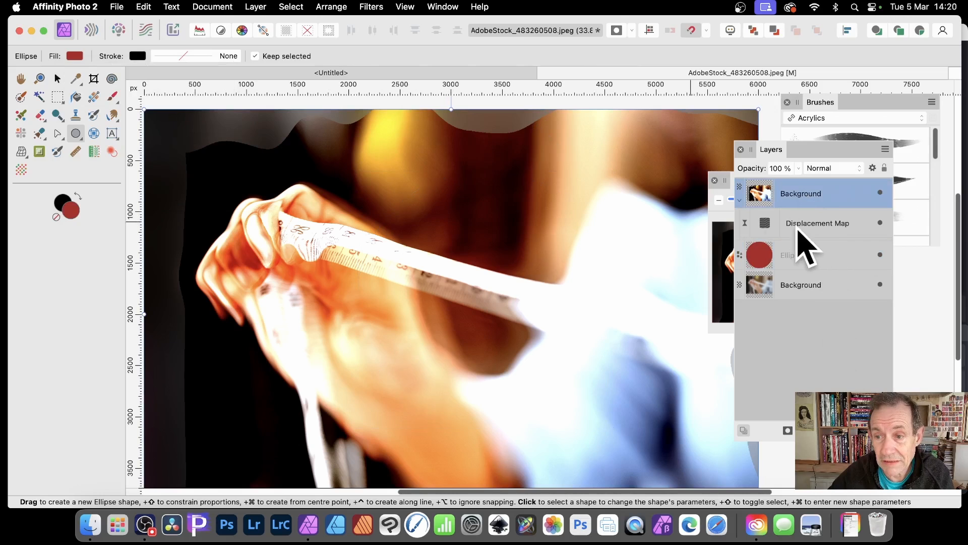
double_click(767, 224)
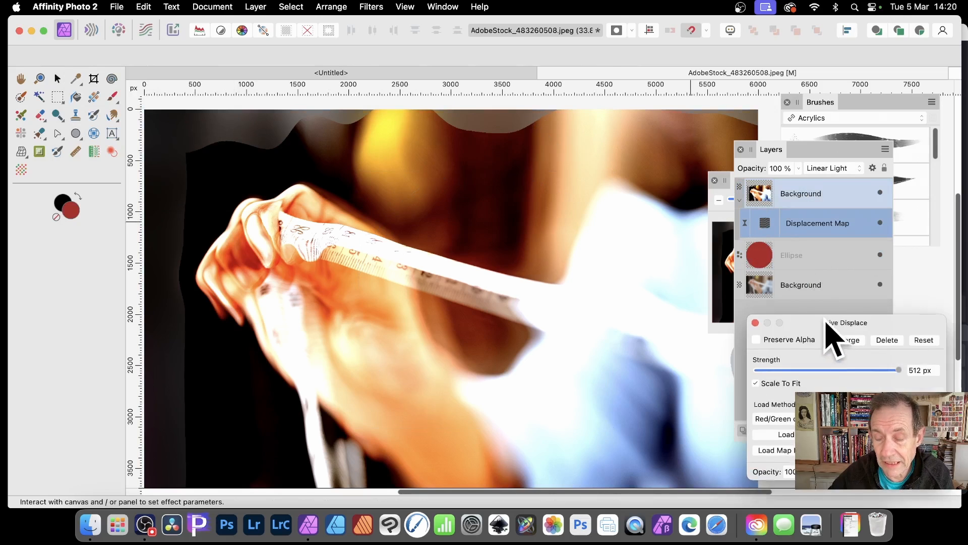
drag(827, 319, 175, 185)
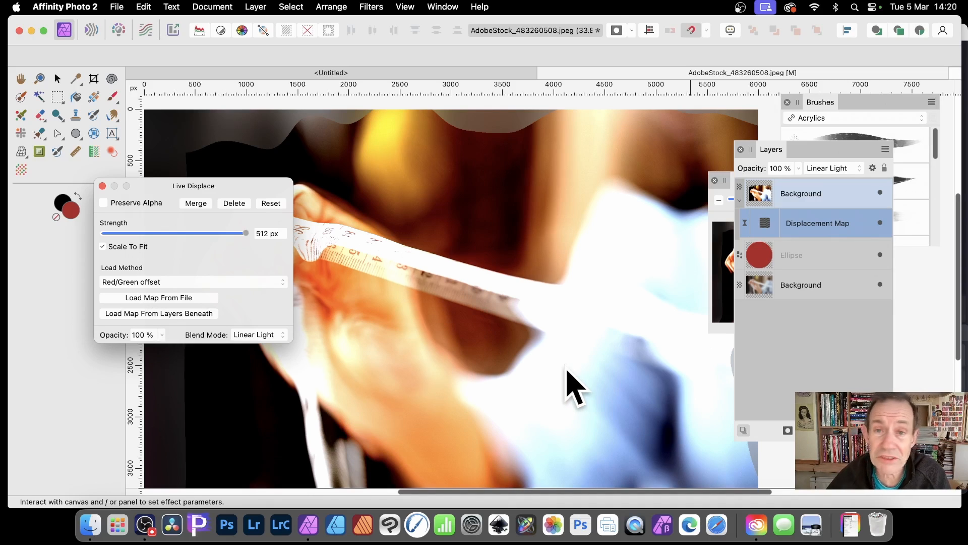
click(139, 313)
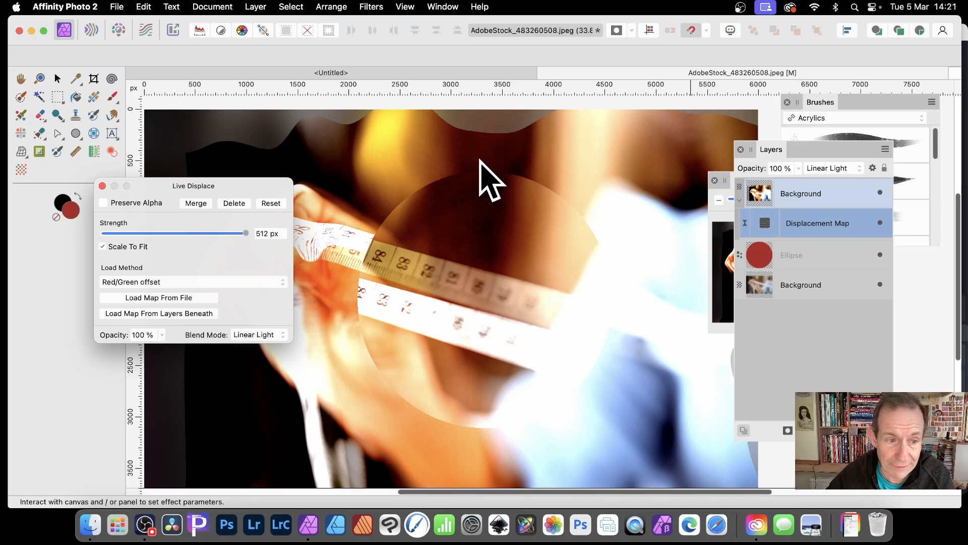
drag(246, 233, 219, 233)
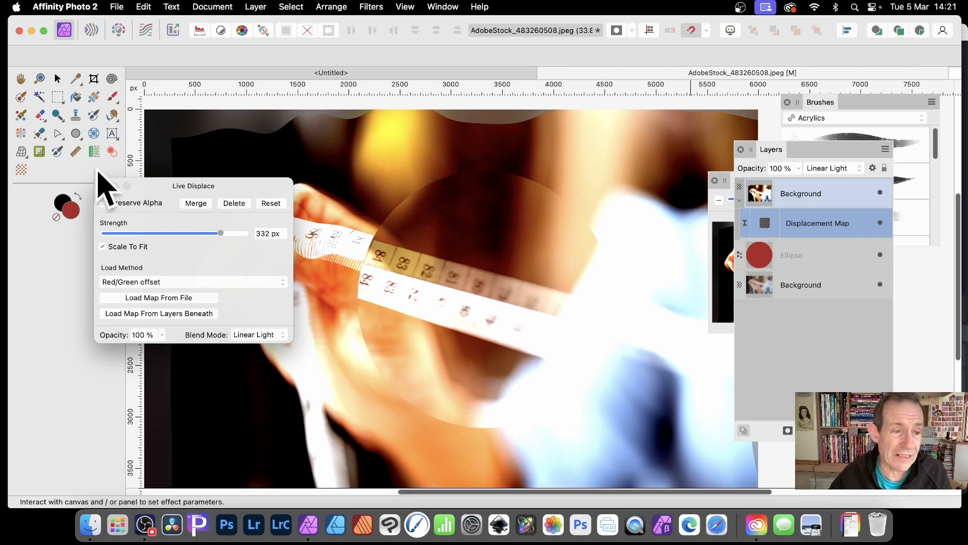
key(m)
click(102, 186)
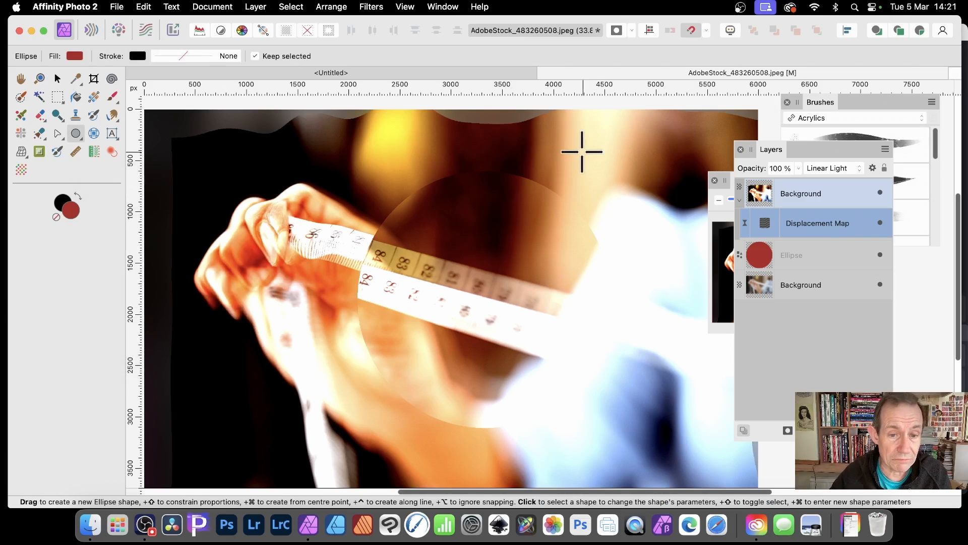
Step: Duplicate the red Ellipse layer beneath the Displacement Map filter
click(772, 257)
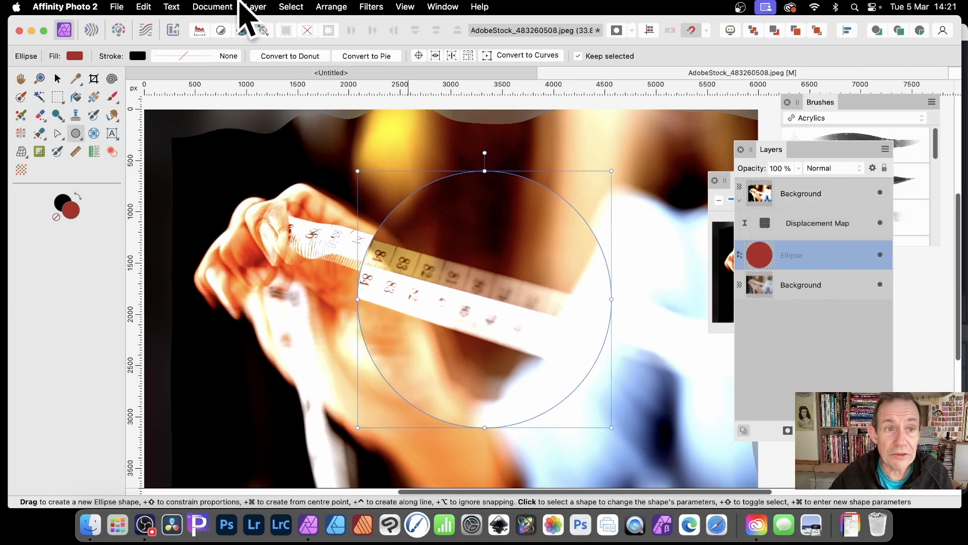
click(256, 6)
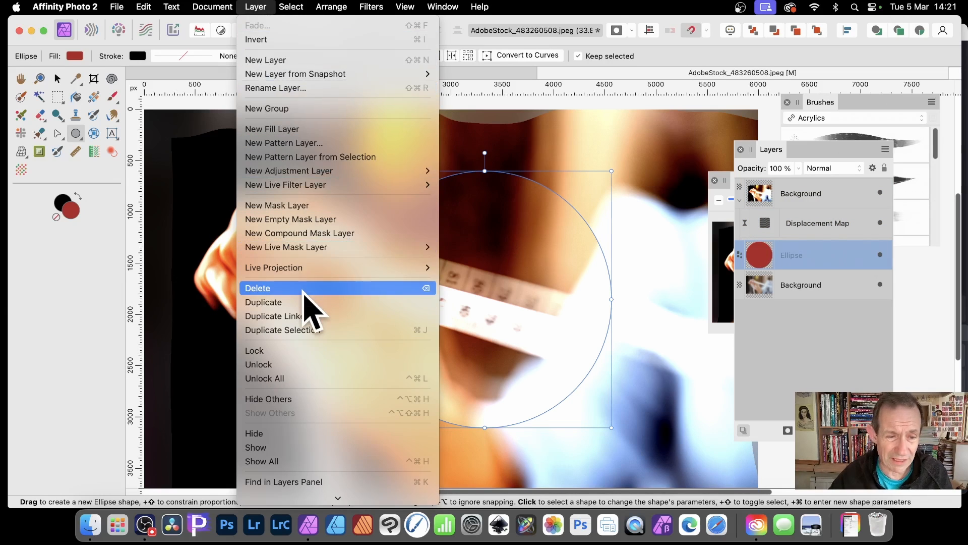
click(305, 301)
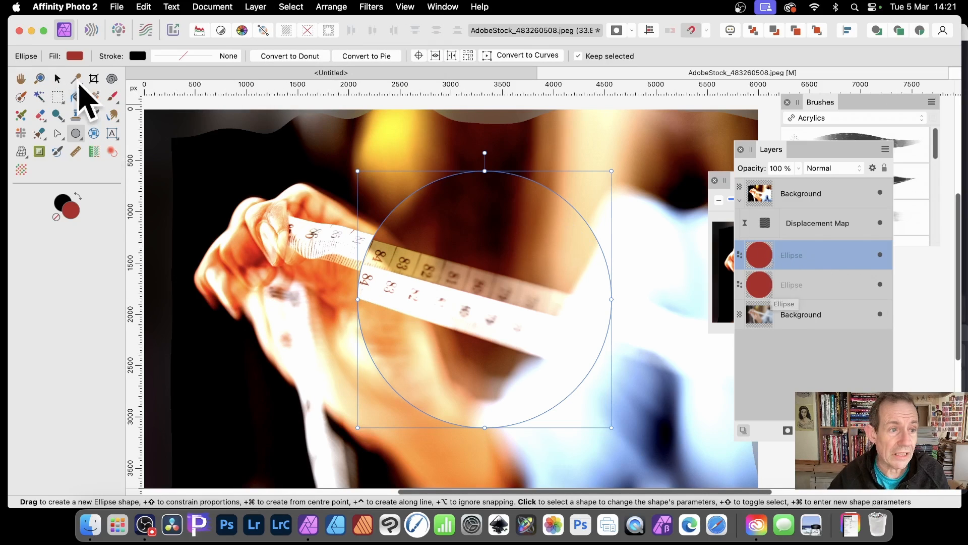
Step: Fill the upper duplicate circle with the pale yellow-green D9DEBF
click(58, 77)
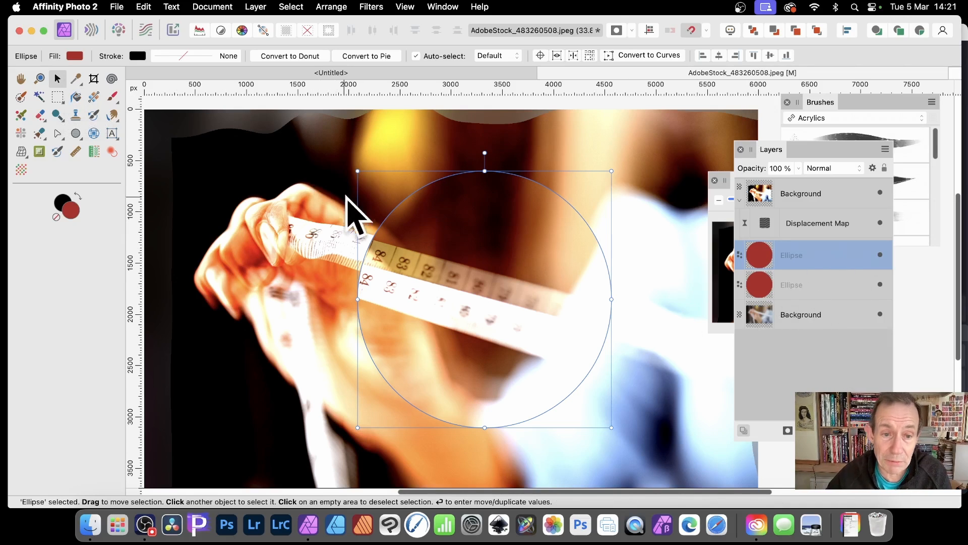
click(75, 56)
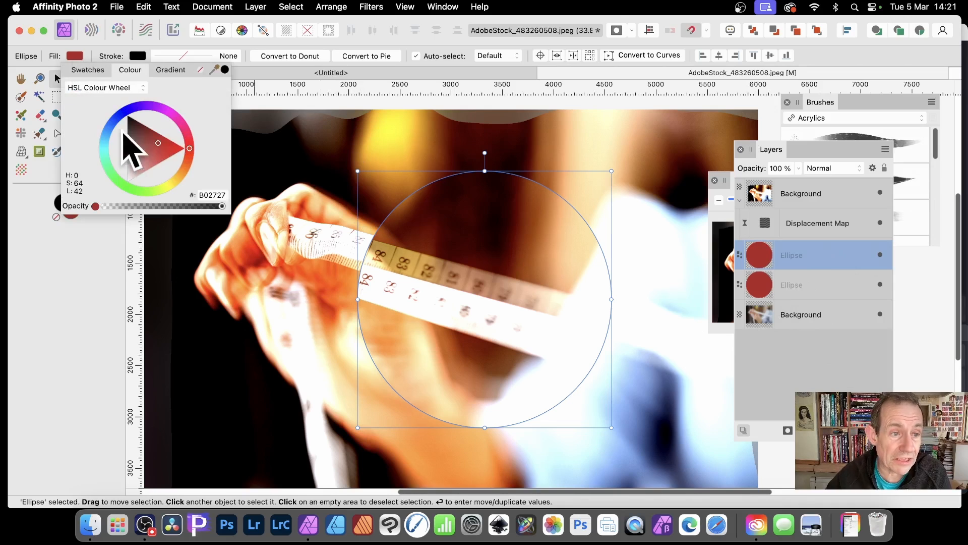
click(163, 188)
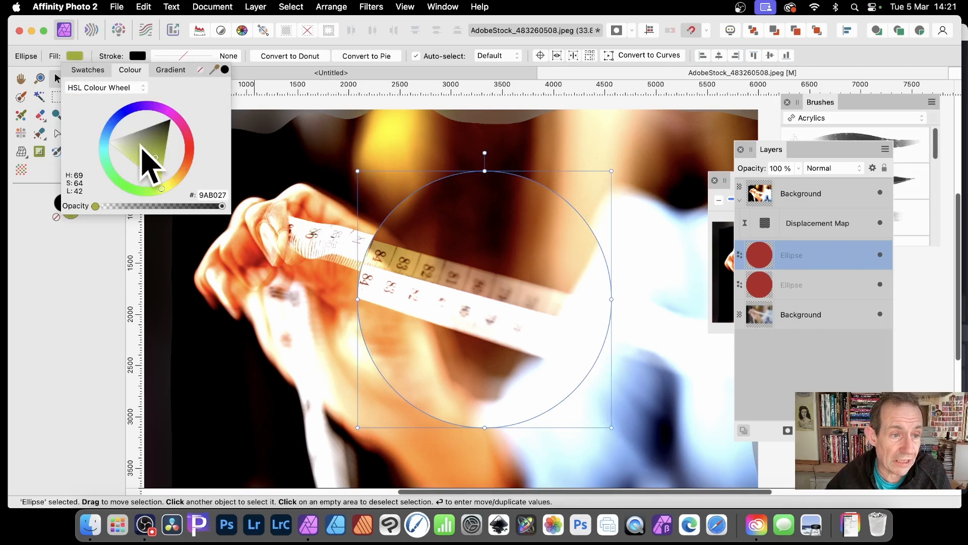
drag(143, 156, 123, 144)
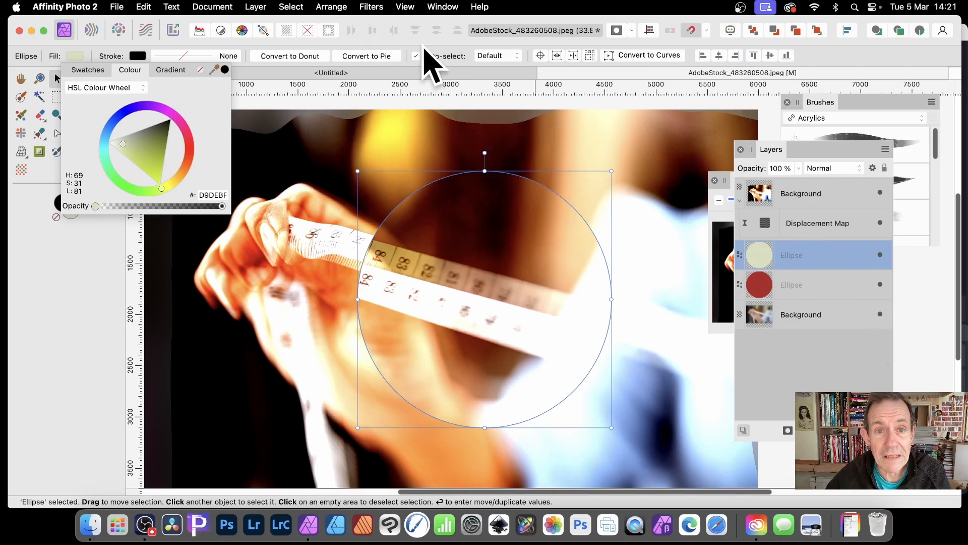
Step: Shrink the pale ellipse to about 1800 px wide and centre it within the red circle
click(357, 166)
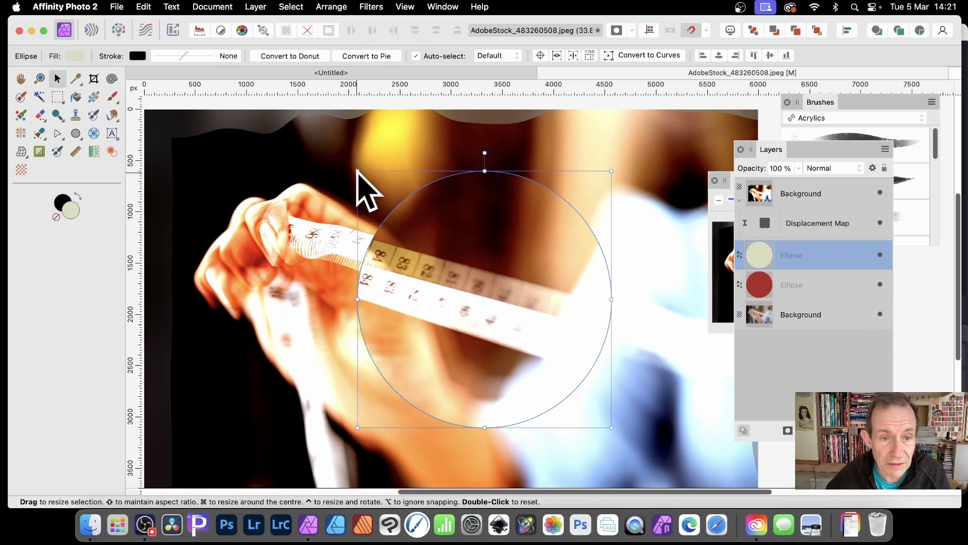
drag(357, 171, 426, 246)
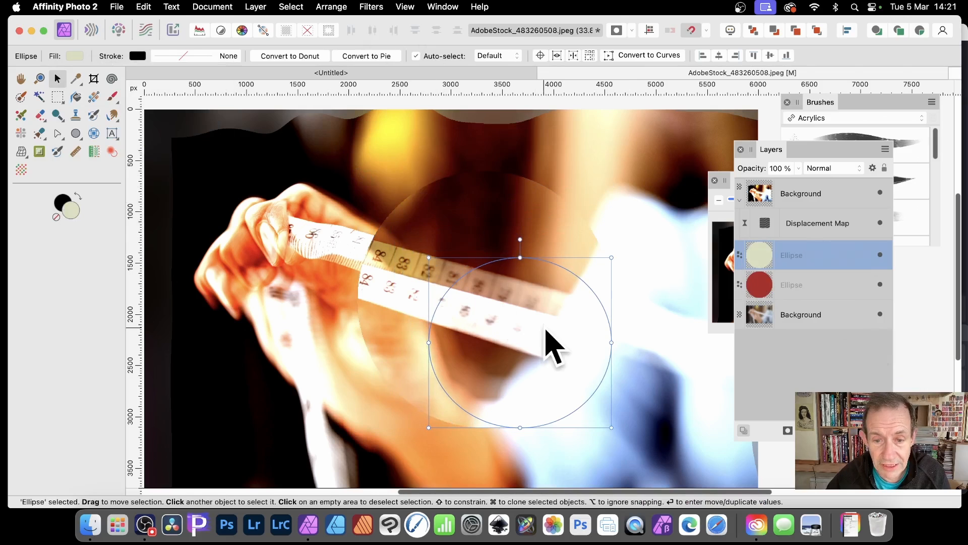
drag(551, 346, 515, 296)
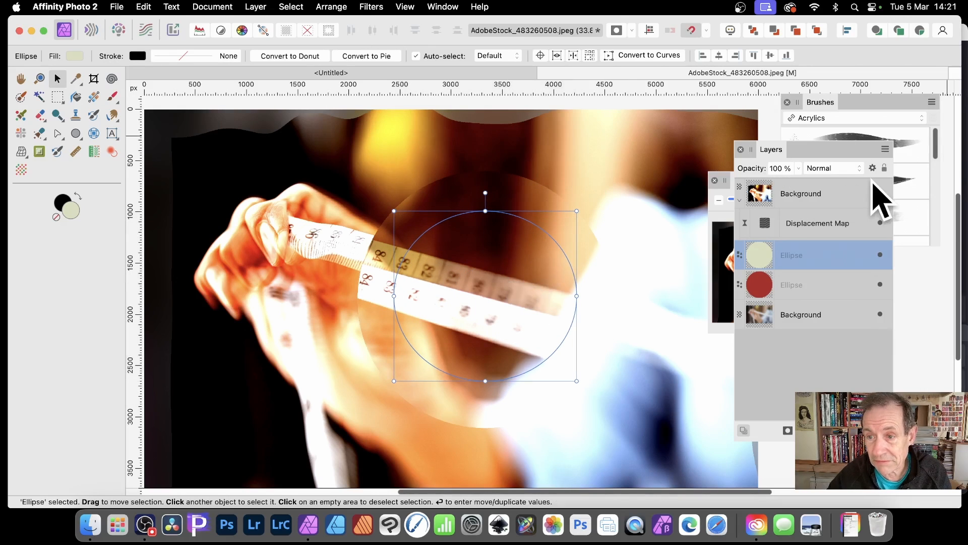
Step: Set the Displacement Map filter's strength to 393 px and reload its map from the layers beneath, including the pale ellipse
click(759, 196)
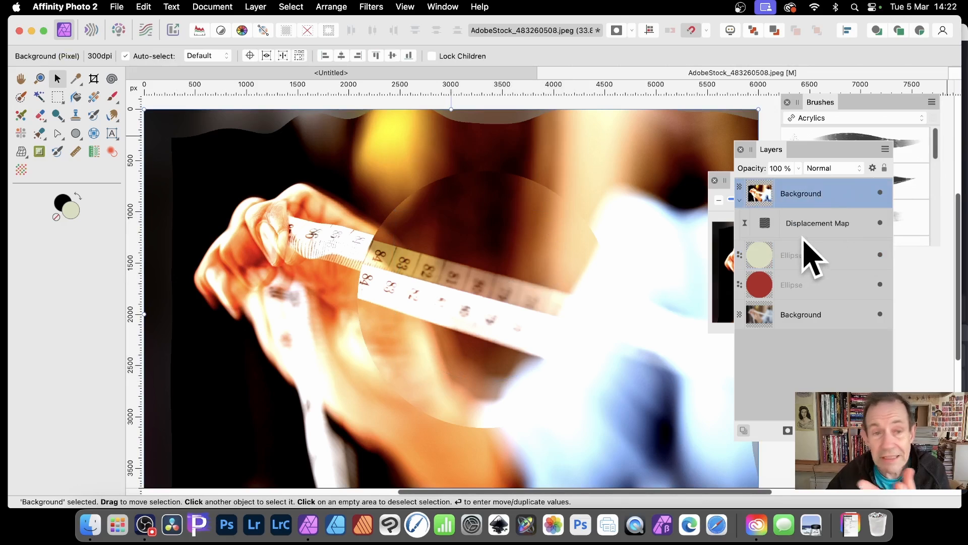
click(767, 227)
drag(853, 327, 182, 213)
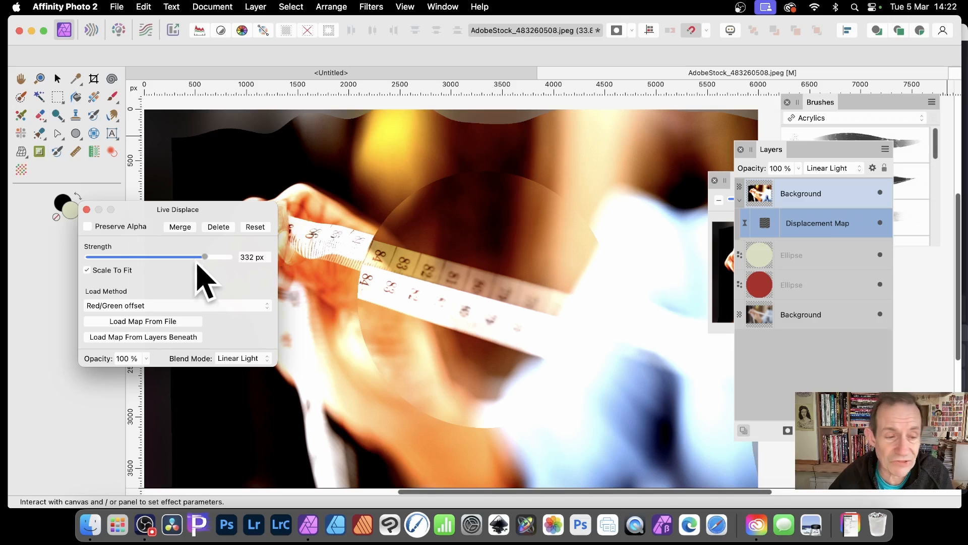
mouse_move(203, 260)
mouse_down()
mouse_move(179, 262)
mouse_move(218, 265)
mouse_up()
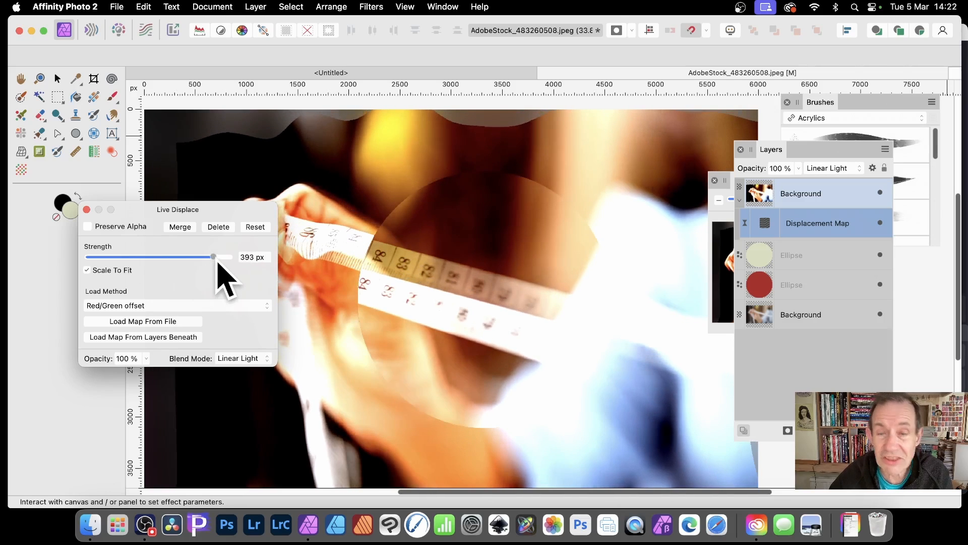
click(145, 336)
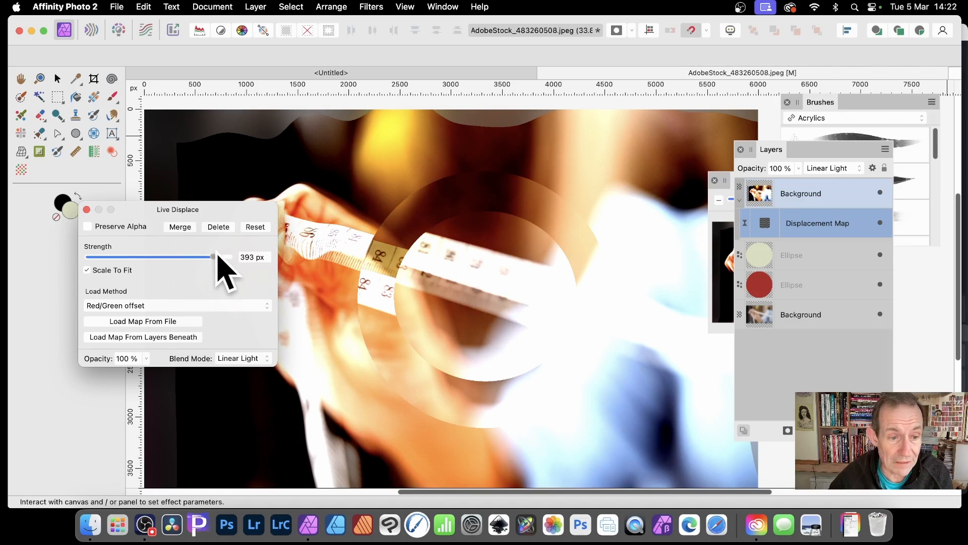
Step: Try lower and negative displacement strengths, set the Displacement Map filter's strength to 512 px, and close its settings
drag(213, 258, 194, 259)
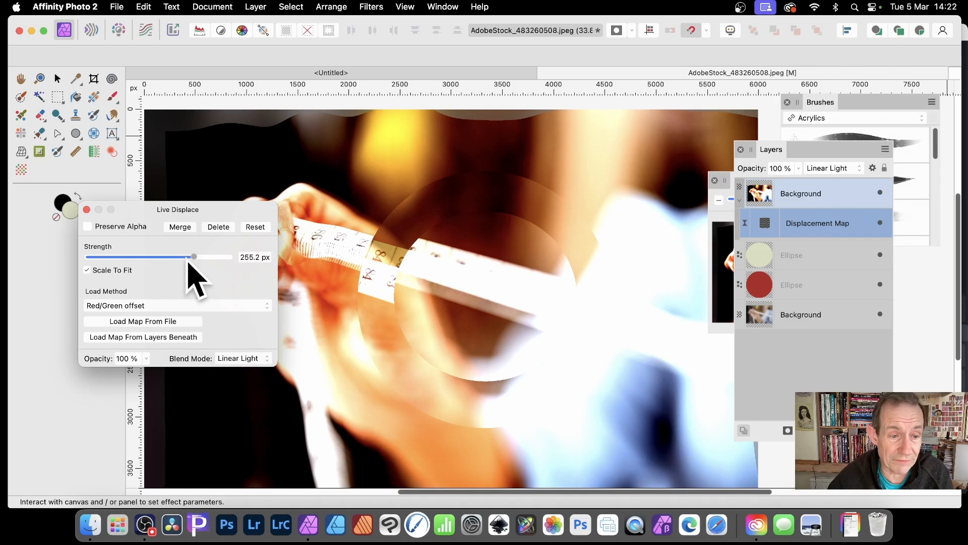
drag(194, 257, 95, 268)
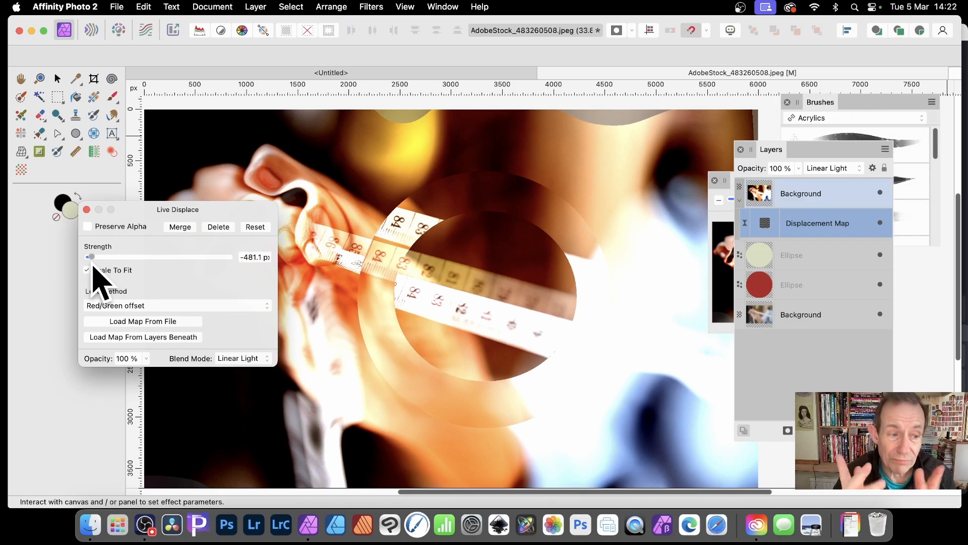
drag(113, 258, 237, 249)
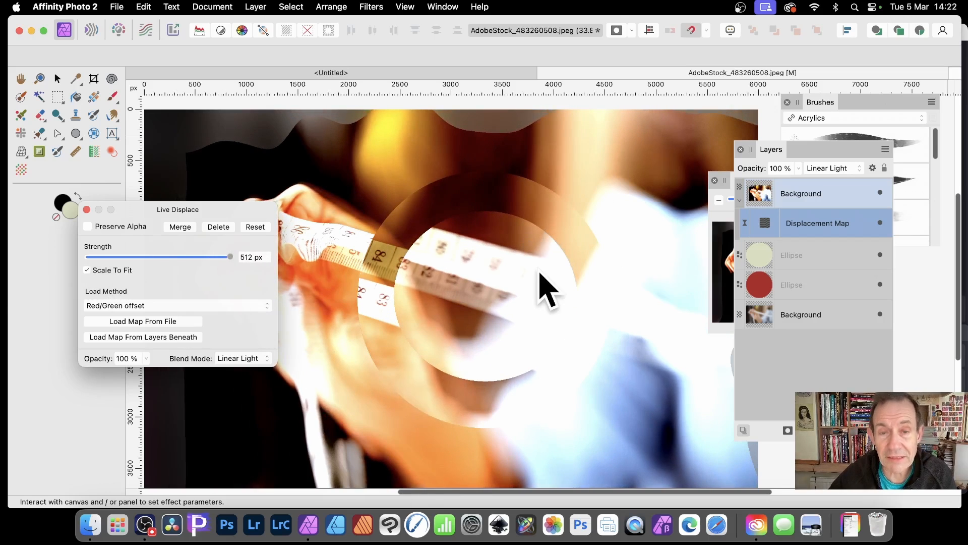
click(86, 209)
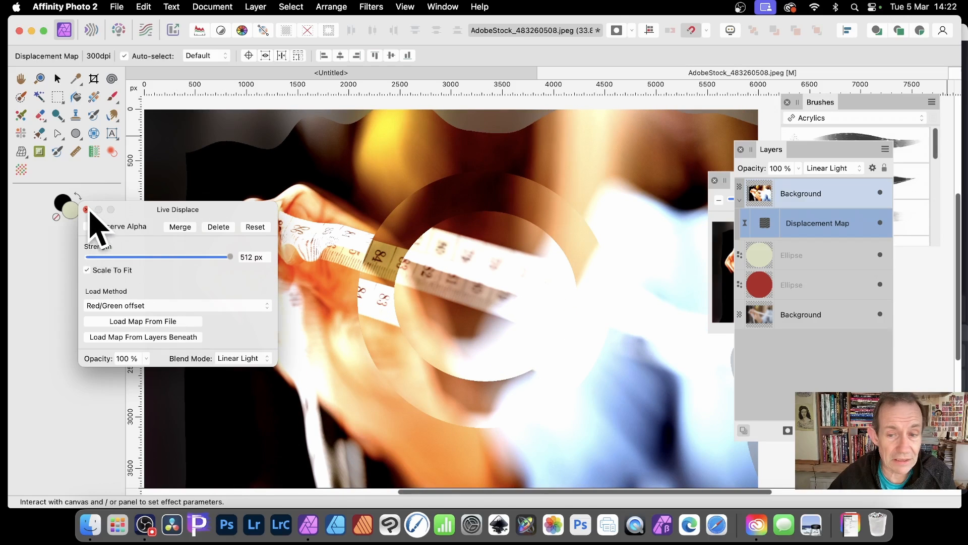
Step: Delete the pale ellipse and apply a 200 px Gaussian Blur to the remaining red circle
click(787, 262)
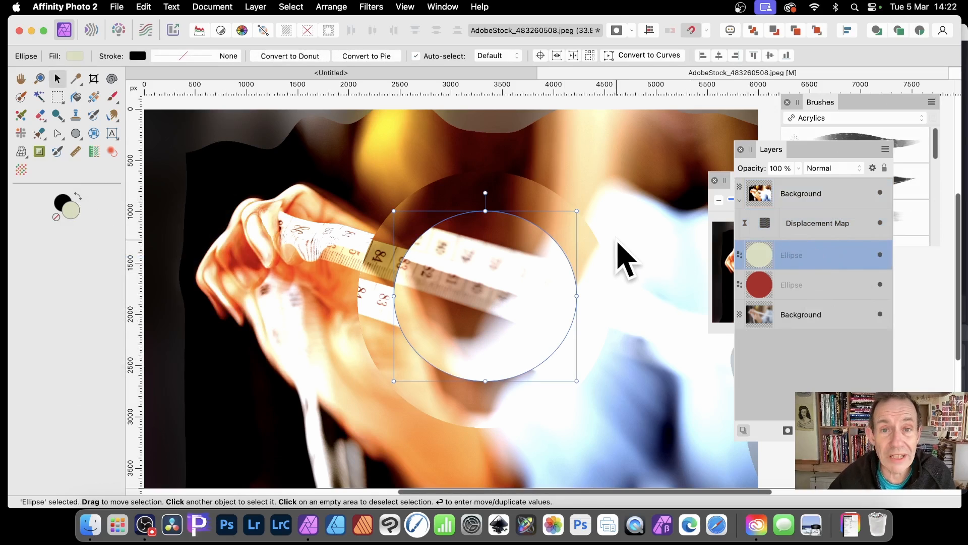
key(Delete)
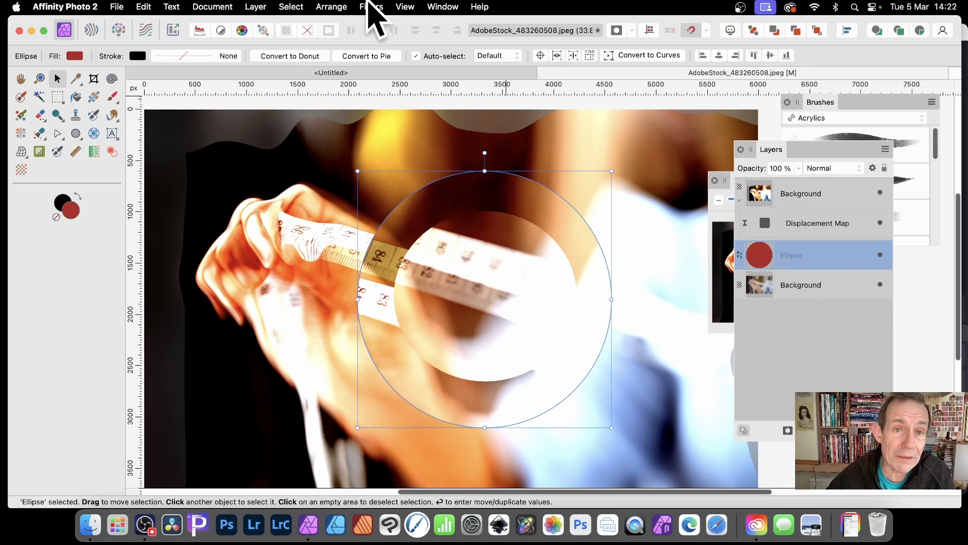
click(372, 7)
mouse_move(383, 46)
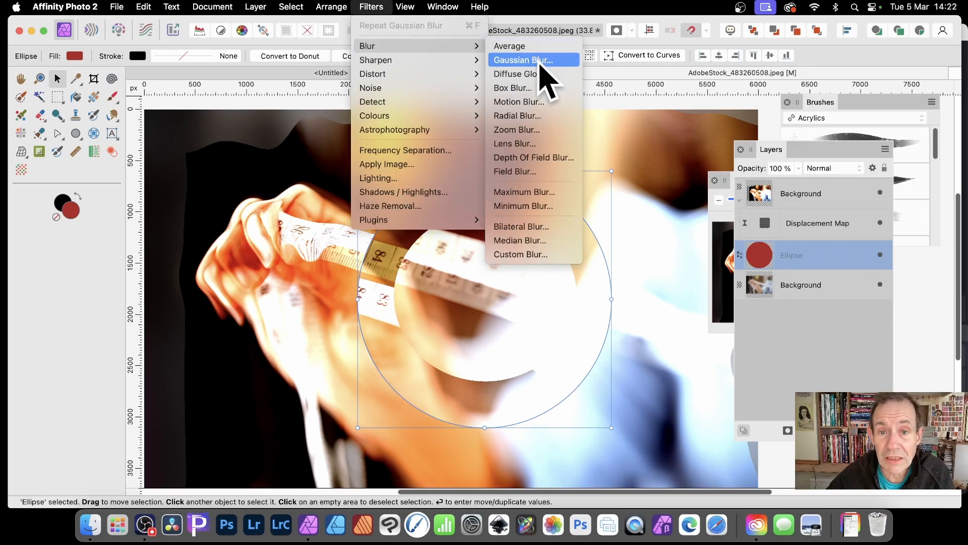
click(534, 60)
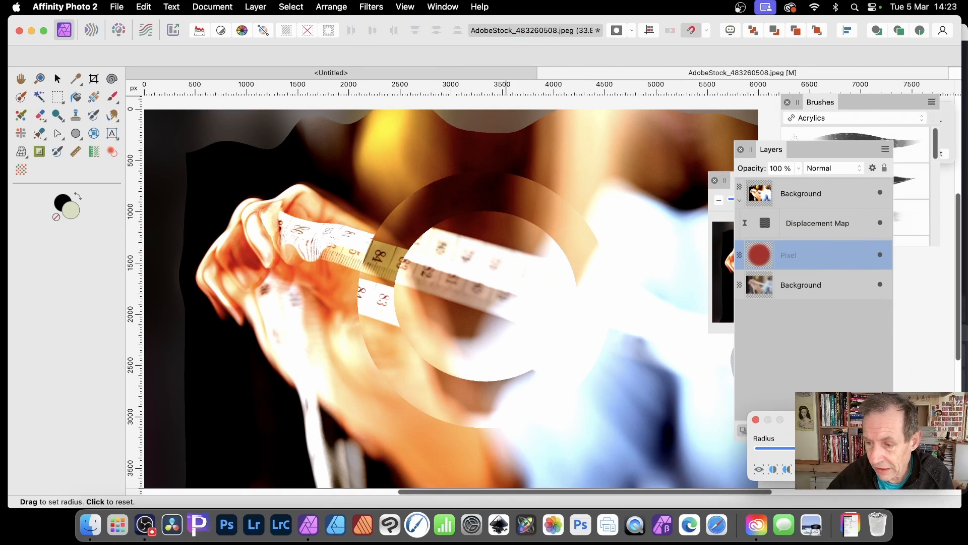
drag(886, 423, 456, 210)
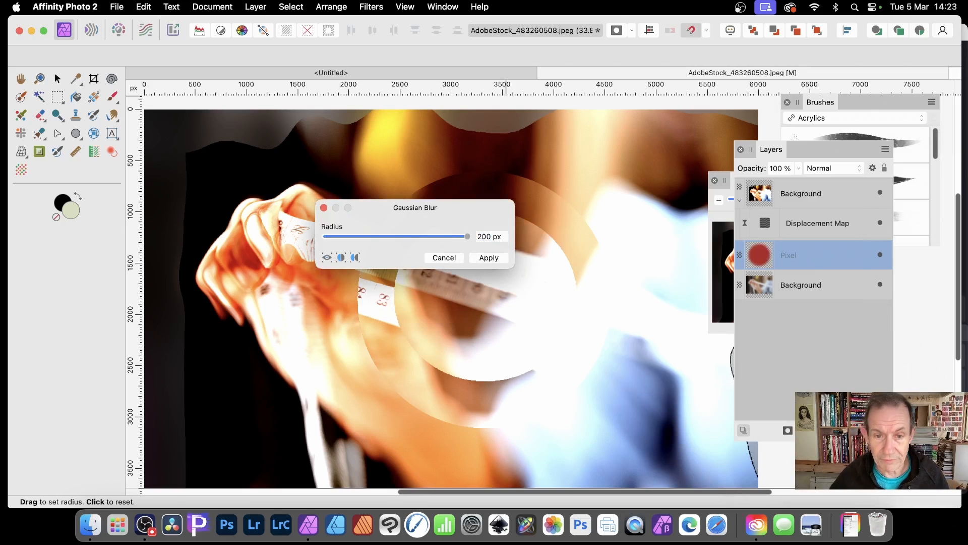
click(489, 258)
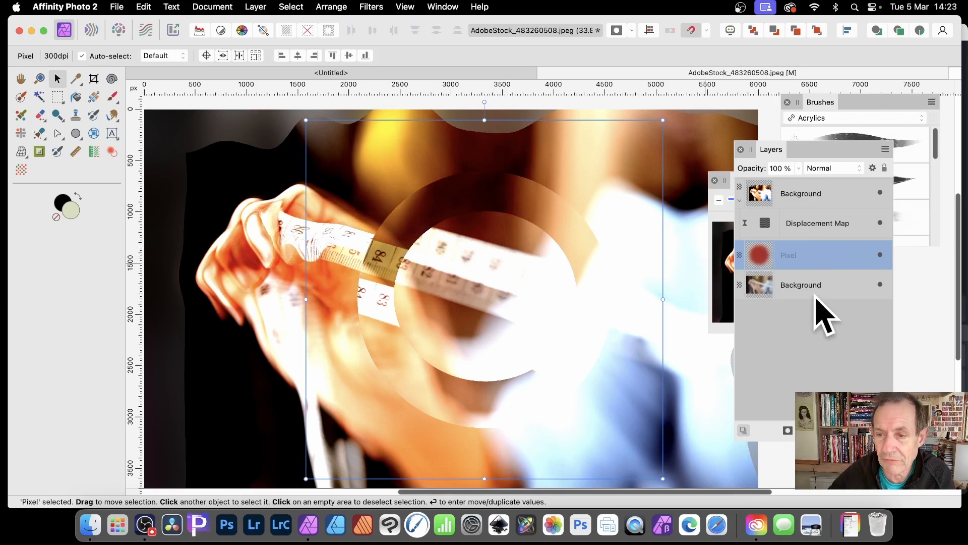
Step: Reload the Displacement Map filter's map from the layers beneath, including the blurred red circle
click(772, 192)
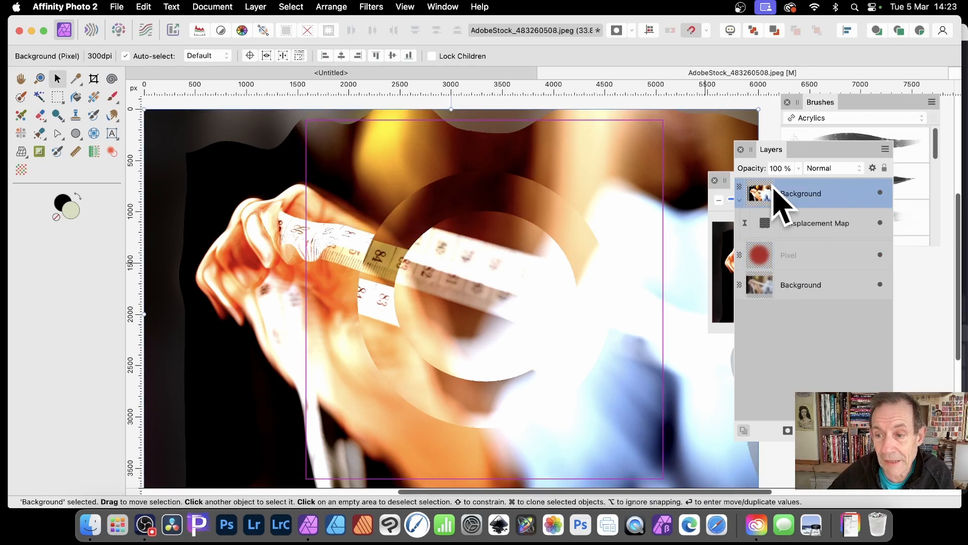
click(770, 224)
drag(824, 324, 211, 167)
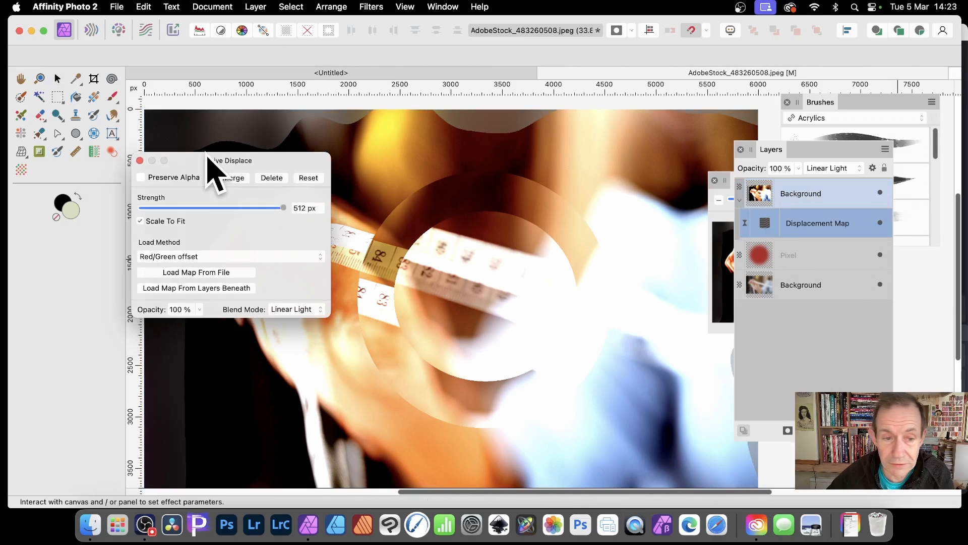
click(189, 288)
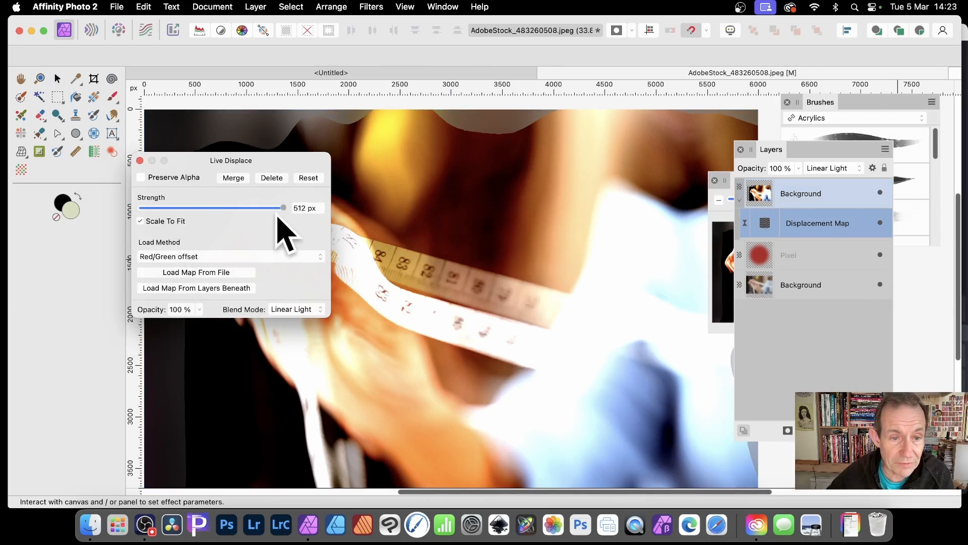
Step: Set the Displacement Map filter's strength to -271.1 px and close its settings
drag(283, 207, 297, 226)
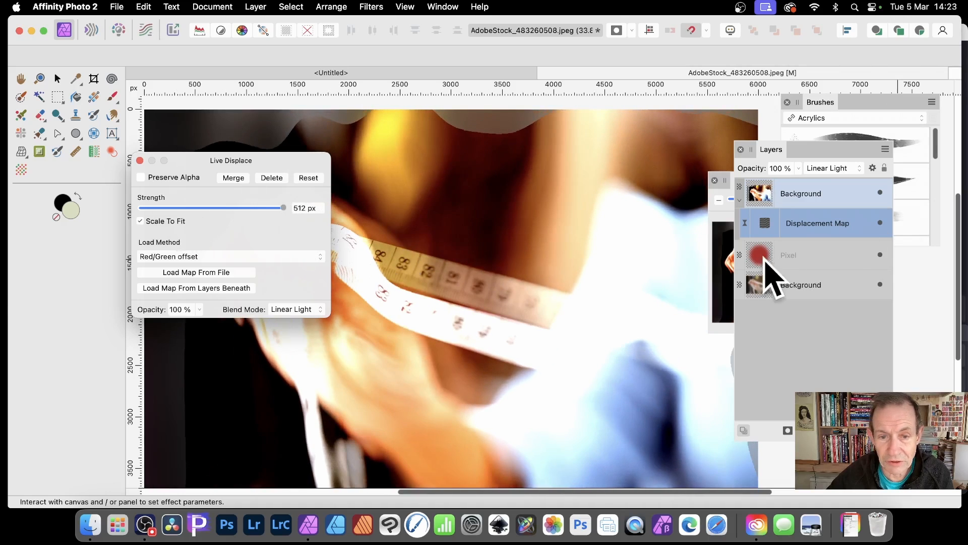
drag(277, 161, 170, 200)
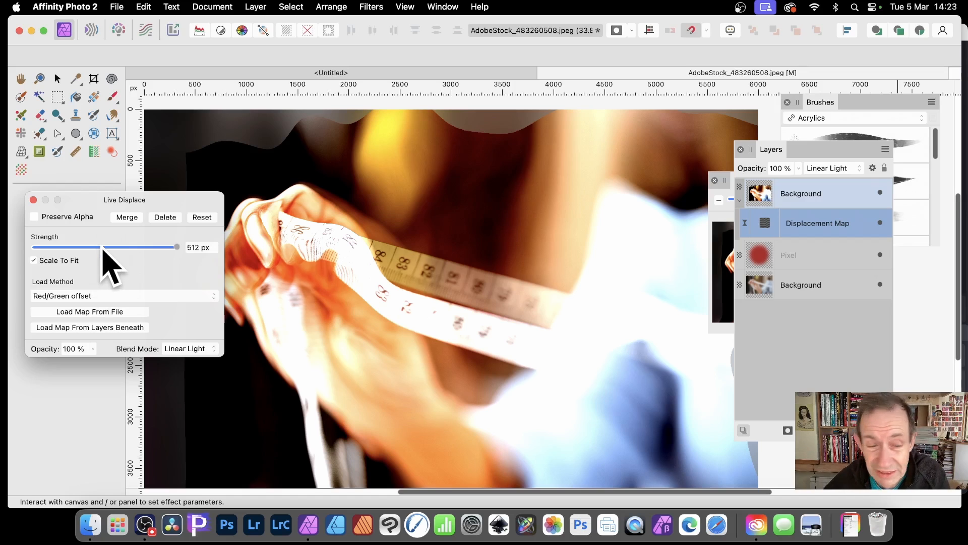
drag(177, 247, 67, 248)
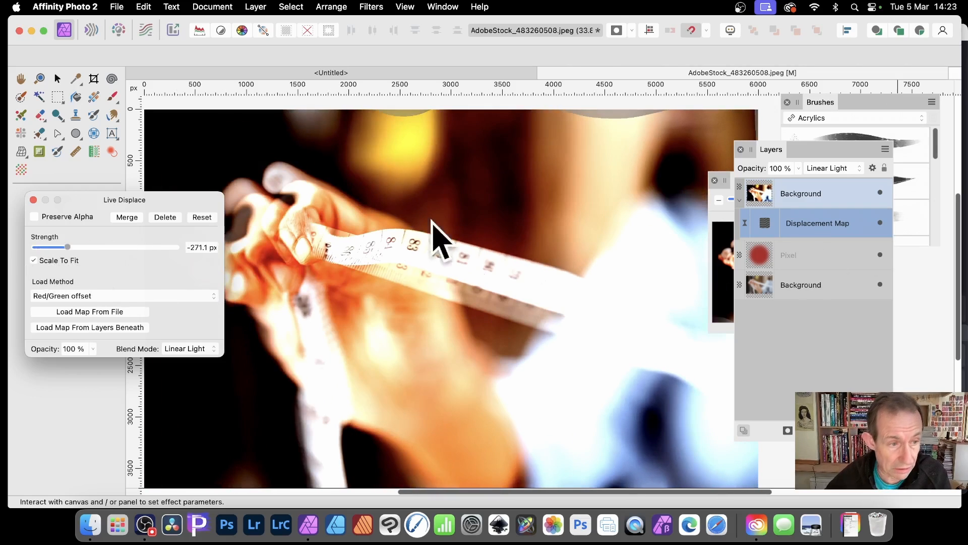
click(34, 200)
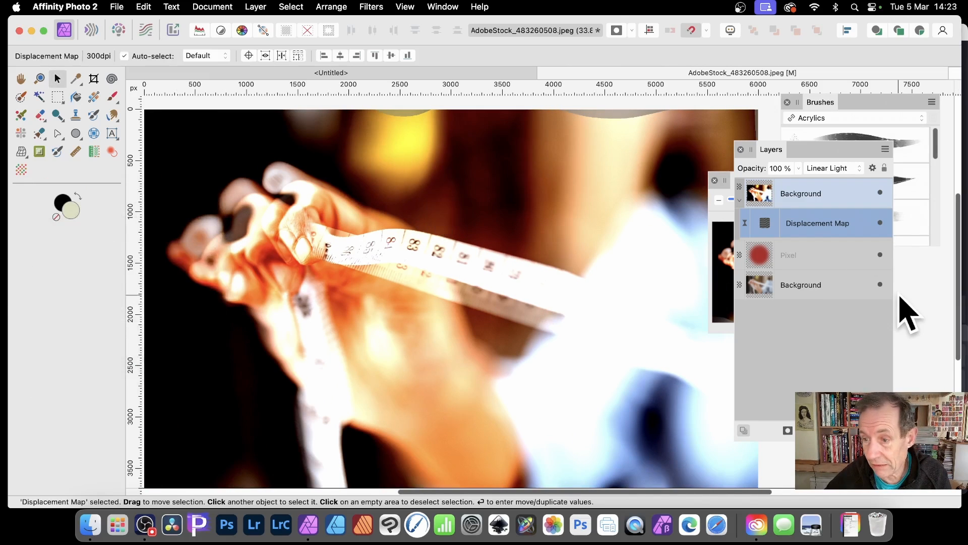
Step: Hide the lower Background layer beneath the blurred red circle
click(880, 284)
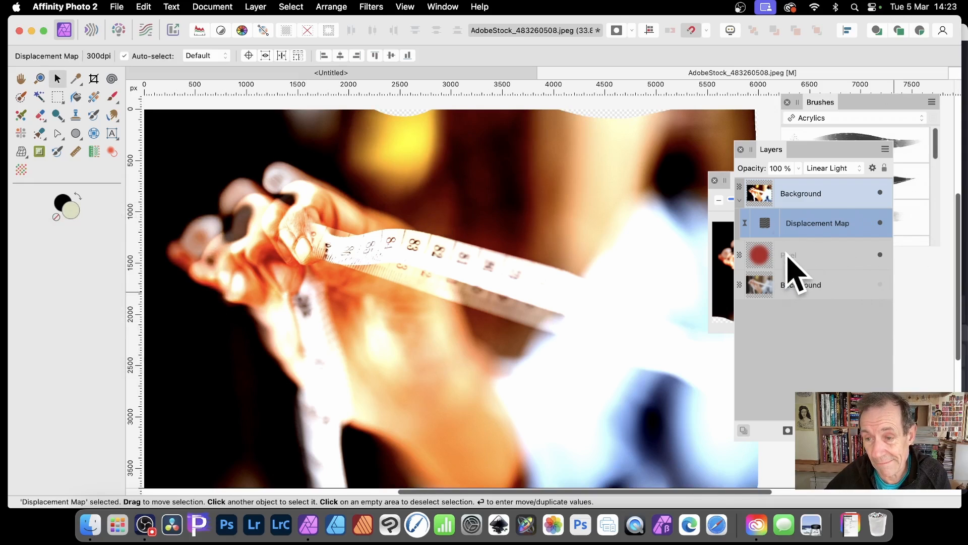
click(814, 196)
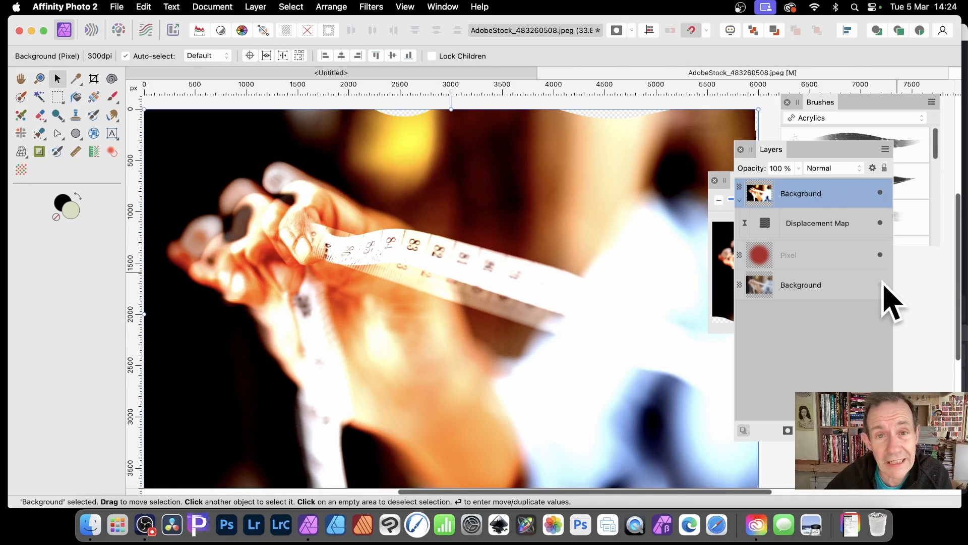
click(793, 258)
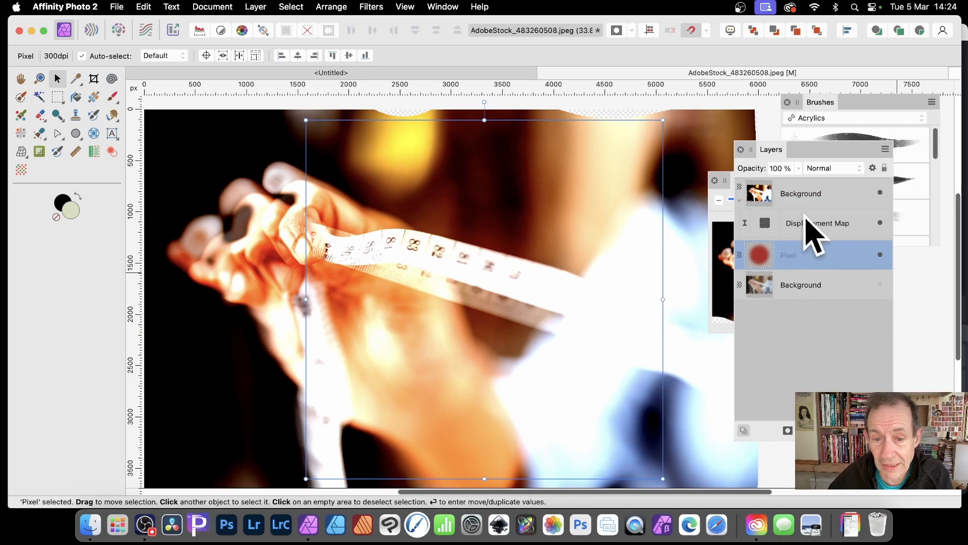
Step: Reload the Displacement Map filter's map using only the blurred red circle beneath, and set its strength to -205.3 px
click(771, 190)
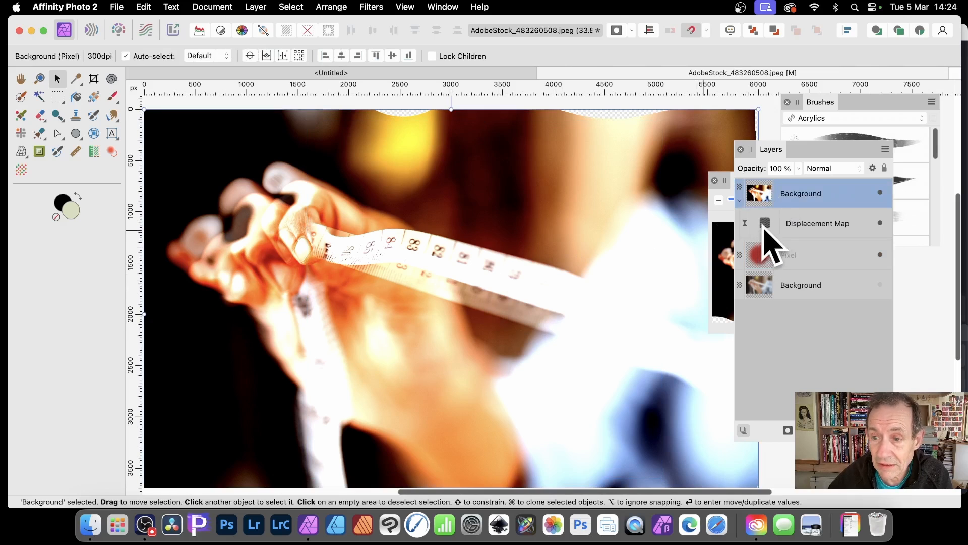
double_click(767, 223)
drag(840, 327, 111, 227)
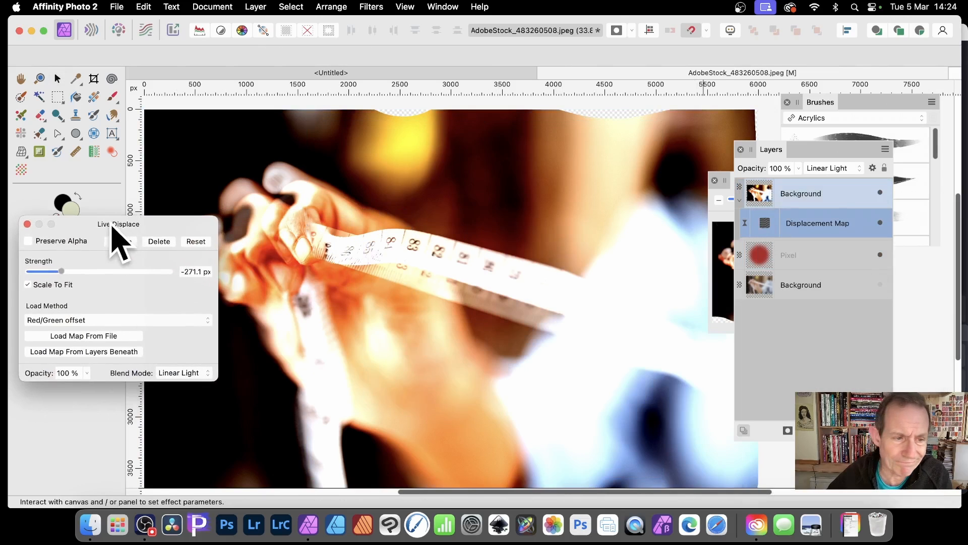
click(95, 352)
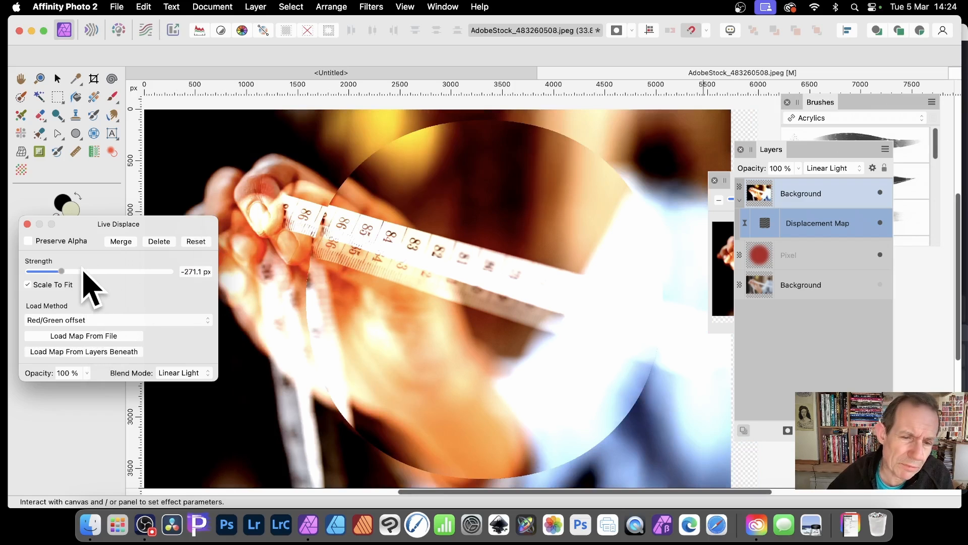
mouse_move(65, 271)
mouse_down()
mouse_move(170, 271)
mouse_move(37, 273)
mouse_move(136, 273)
mouse_move(73, 272)
mouse_move(71, 284)
mouse_up()
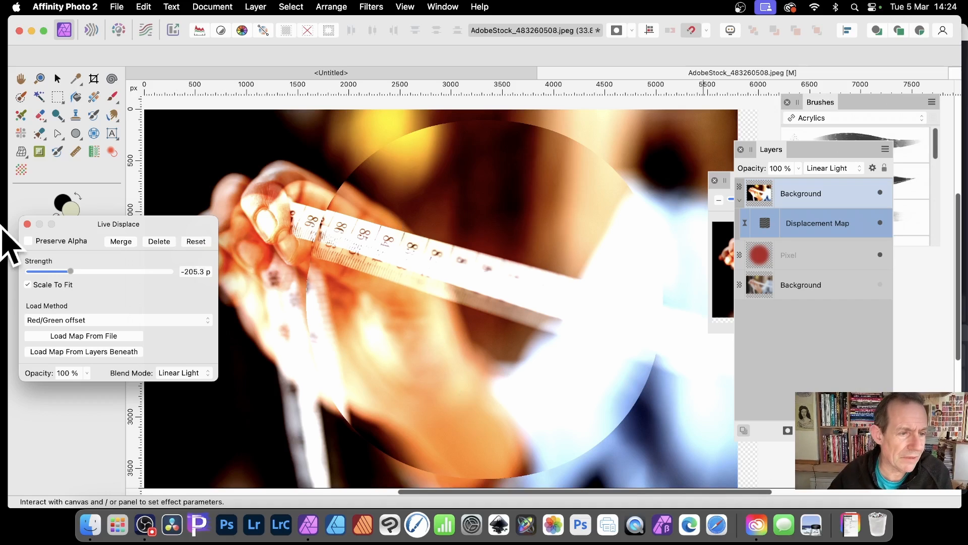
Step: Close the Displacement Map filter's settings and delete the blurred red circle layer
click(28, 224)
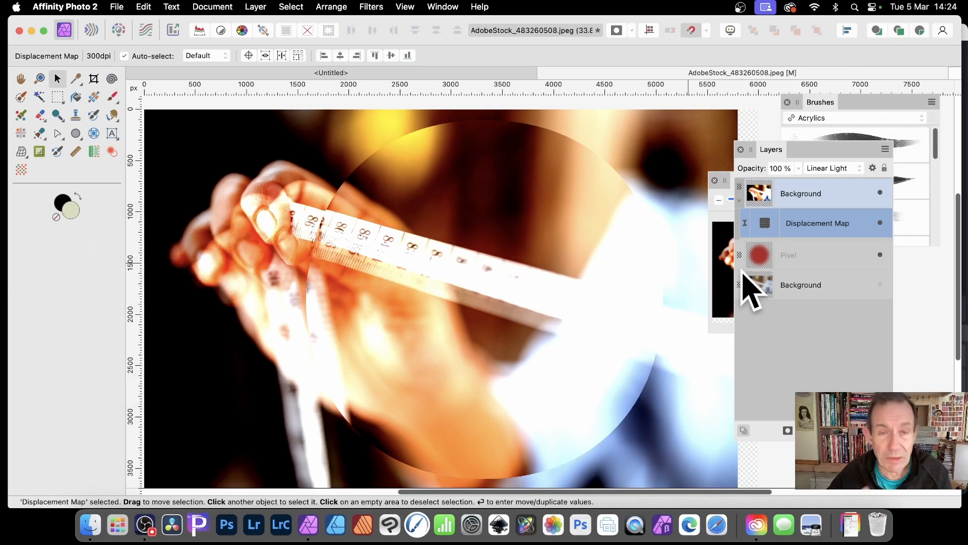
click(785, 275)
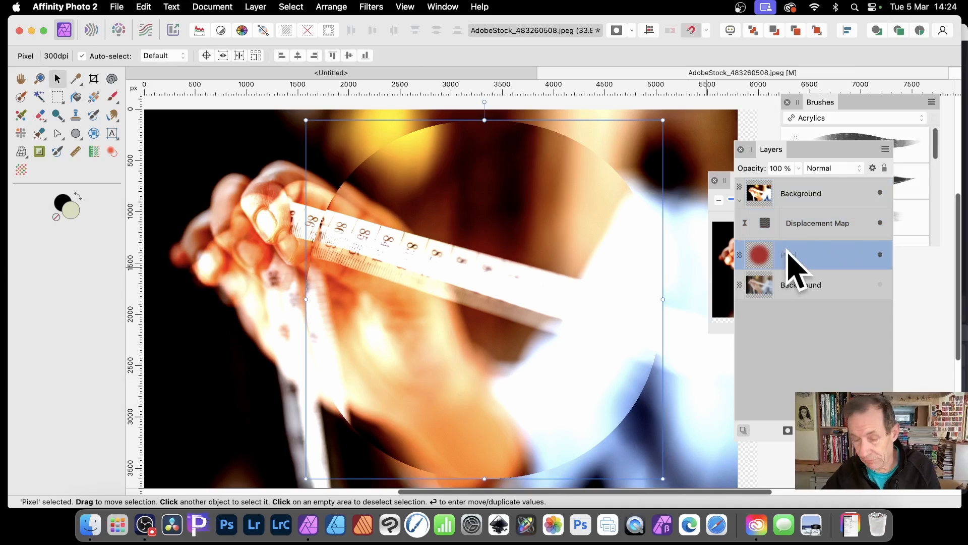
key(Delete)
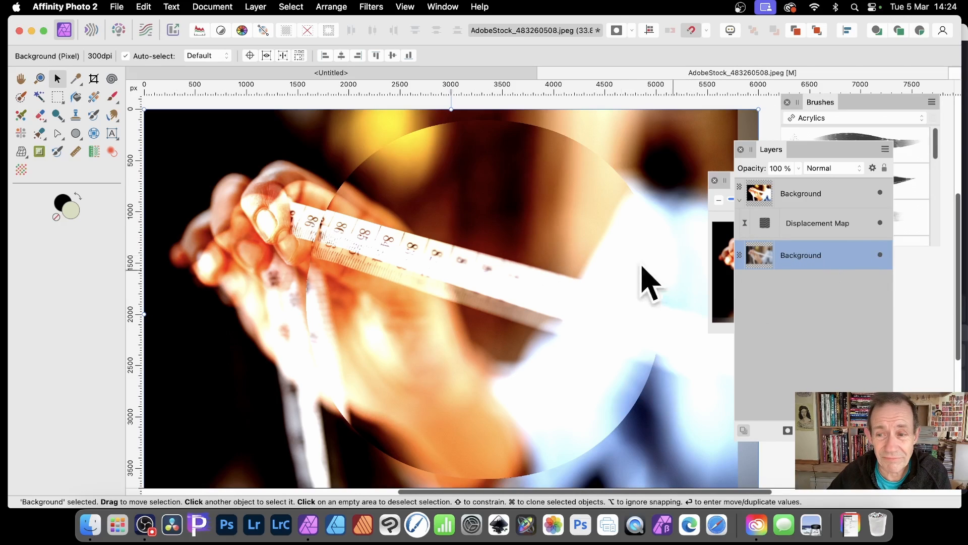
Step: Create a pattern layer from the lower Background layer and shrink it into a small repeating tile with Mirror enabled
click(253, 7)
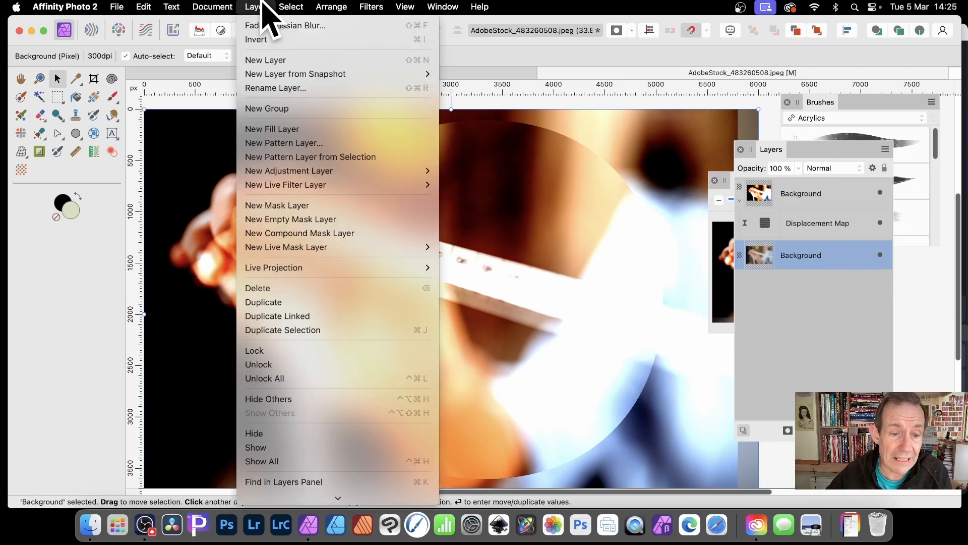
click(286, 159)
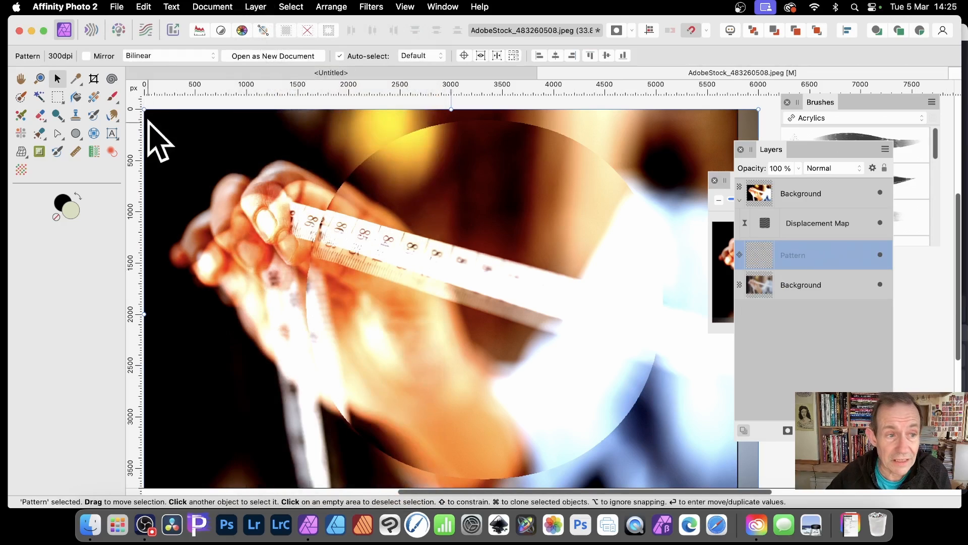
drag(160, 112, 640, 353)
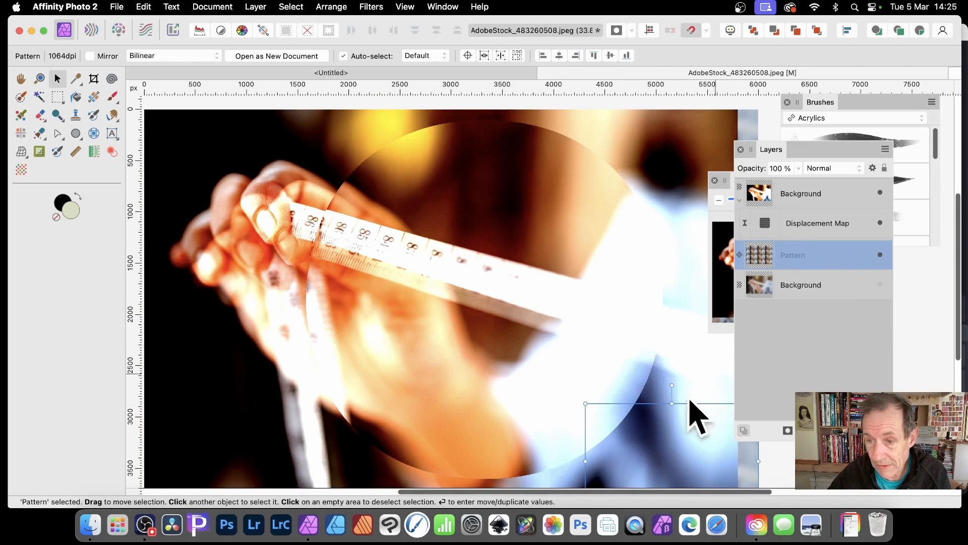
drag(696, 450, 581, 333)
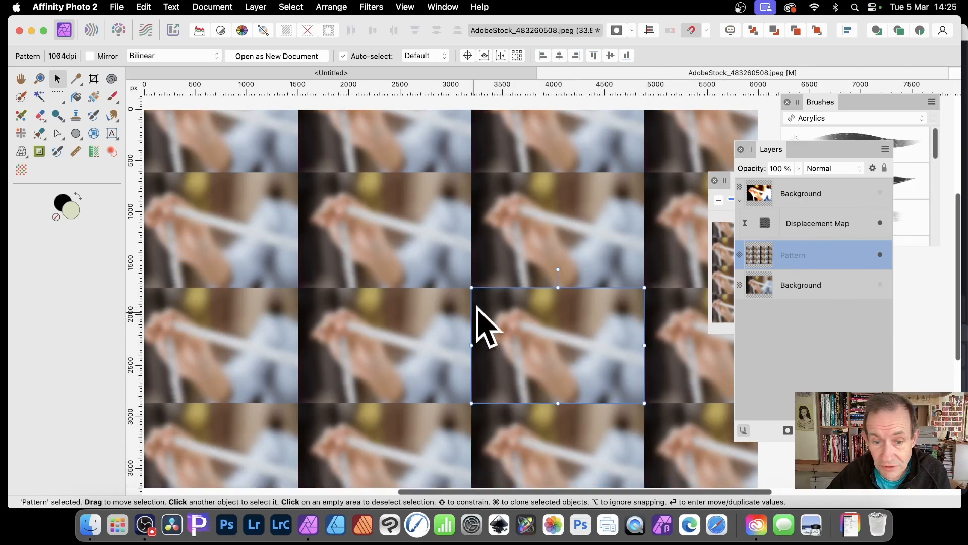
mouse_move(472, 288)
mouse_down()
mouse_move(558, 329)
mouse_move(527, 308)
mouse_move(504, 309)
mouse_move(567, 346)
mouse_move(482, 295)
mouse_up()
click(90, 56)
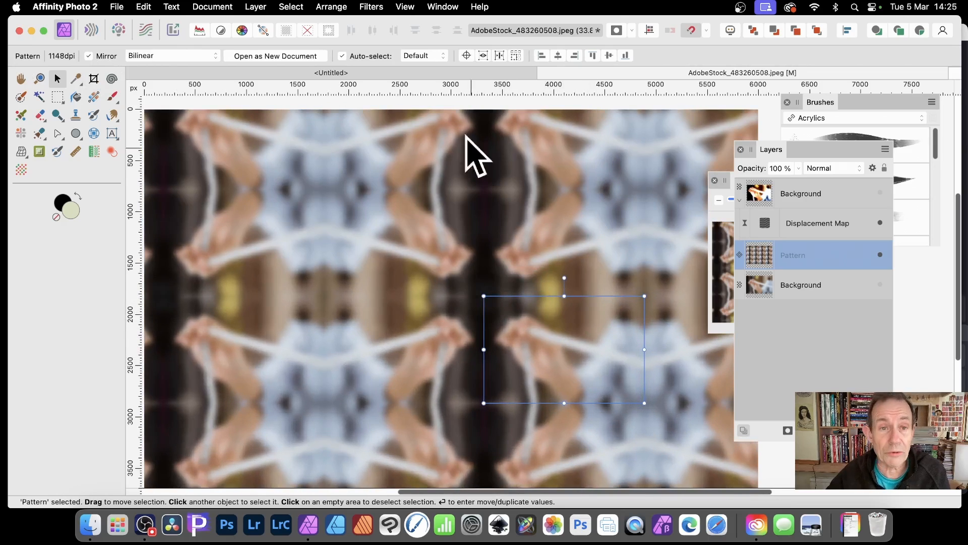
Step: Warp the mirrored pattern tile with the Deform filter using several control points, and make the tile smaller and tilted
click(371, 7)
mouse_move(421, 74)
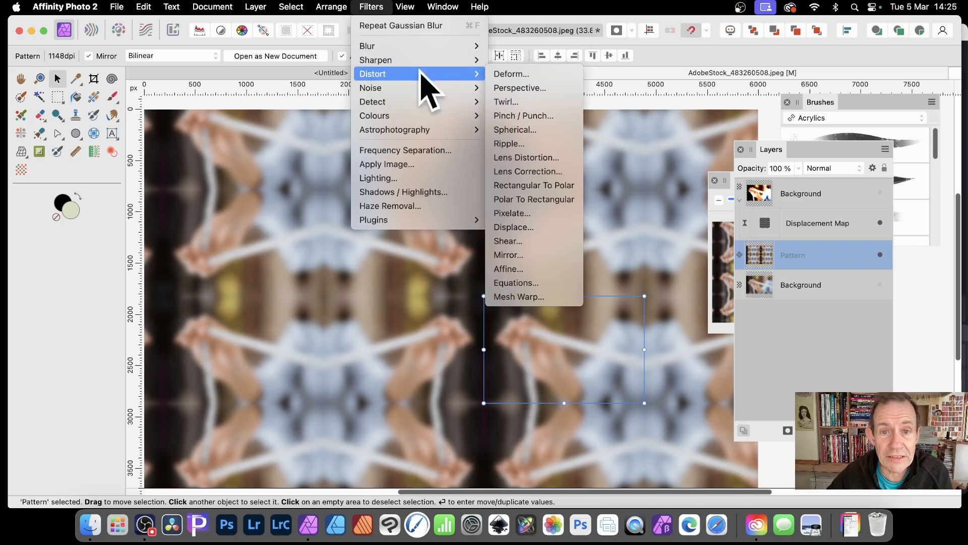
click(515, 74)
click(511, 301)
click(570, 335)
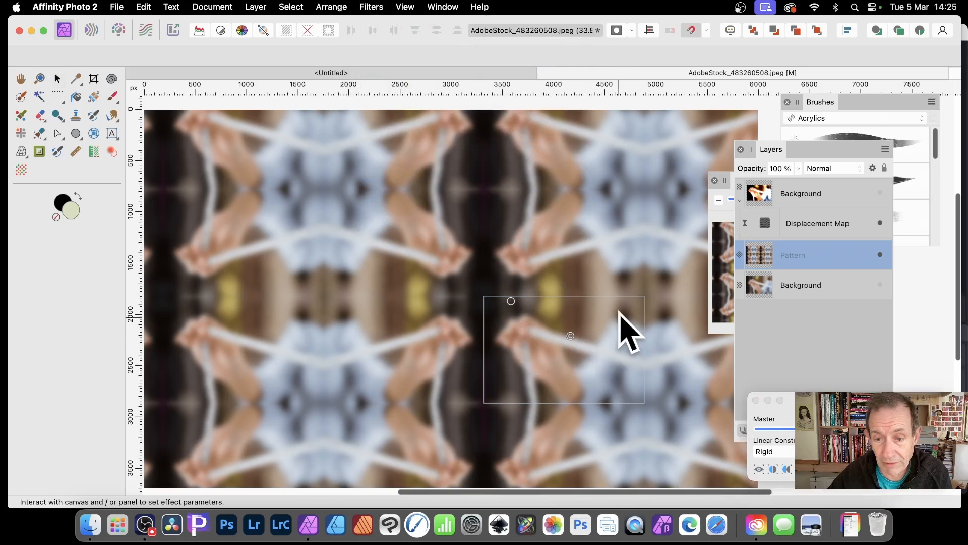
click(618, 314)
click(560, 387)
drag(616, 387, 517, 273)
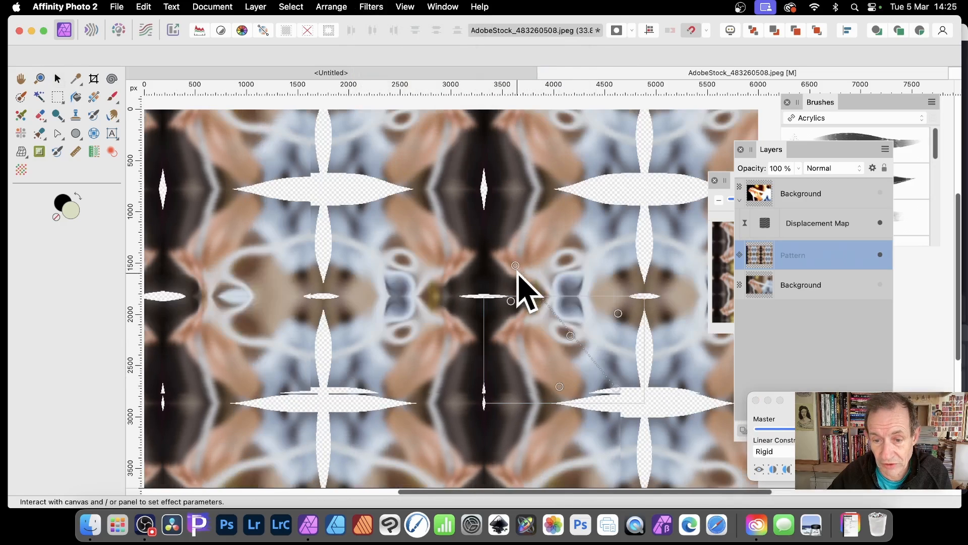
drag(532, 359, 493, 238)
key(v)
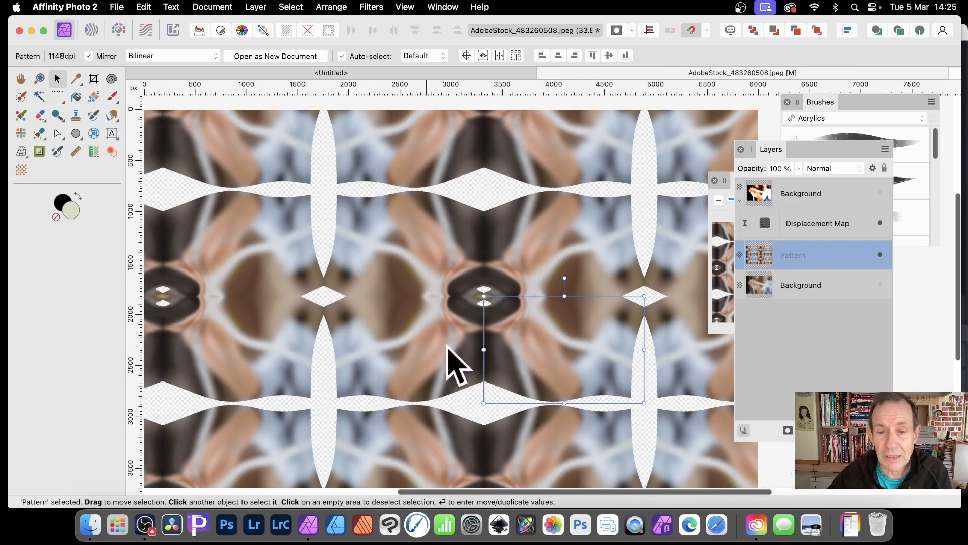
drag(484, 296, 638, 346)
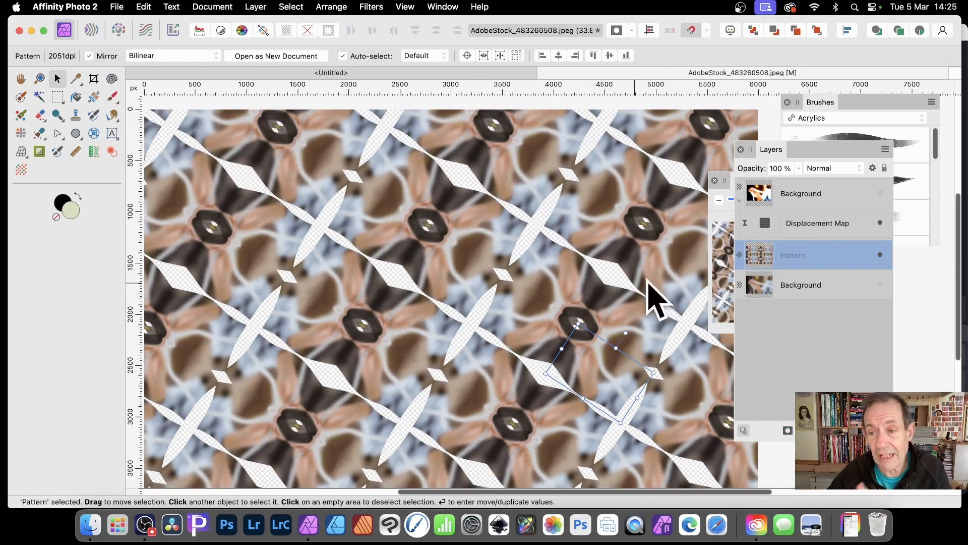
Step: Reload the Displacement Map filter's map from the deformed pattern layer beneath
click(803, 189)
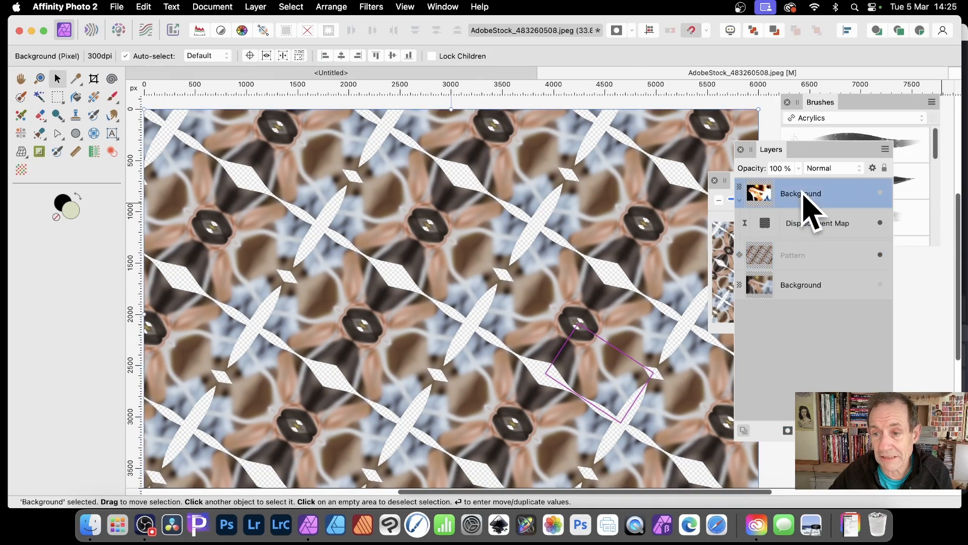
double_click(765, 223)
drag(864, 324, 218, 207)
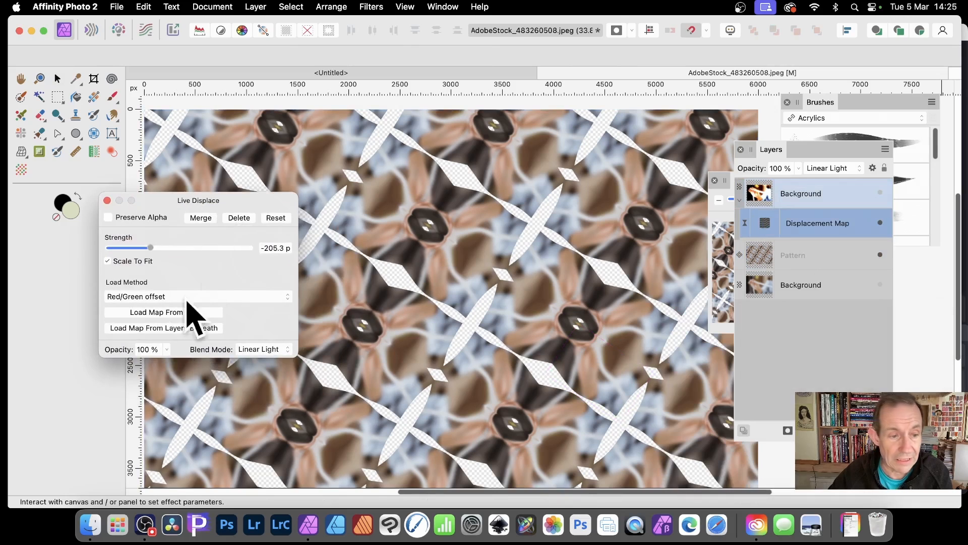
click(147, 329)
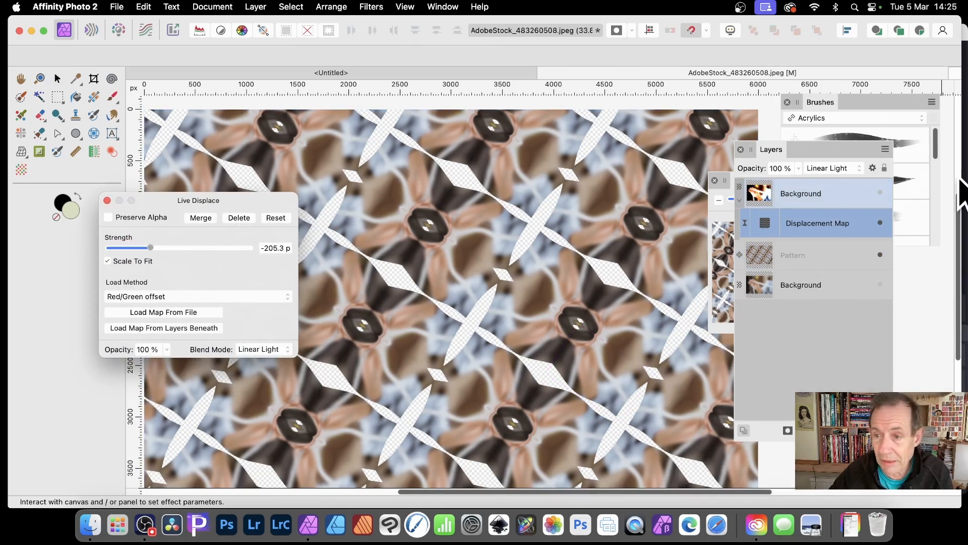
Step: Show the upper Background layer and set the Displacement Map filter's strength to 512 px
click(881, 193)
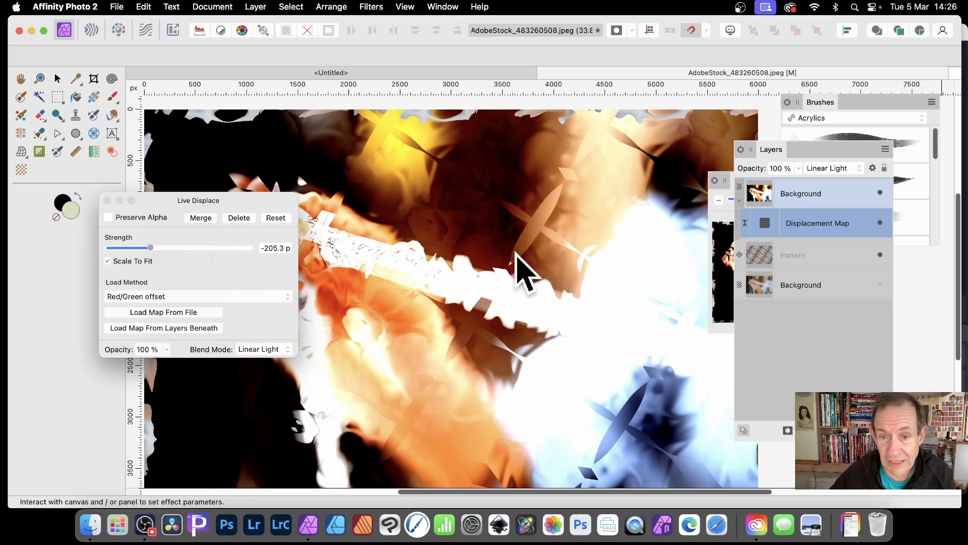
drag(174, 248, 271, 248)
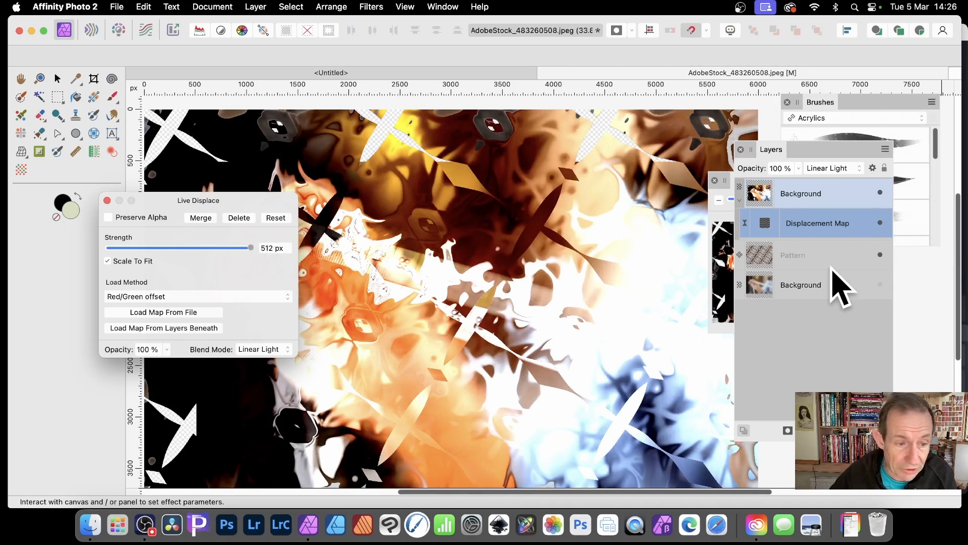
Step: Hide the upper Background layer and shrink, rotate and squash the Pattern layer's tile into a much denser repeat
click(769, 253)
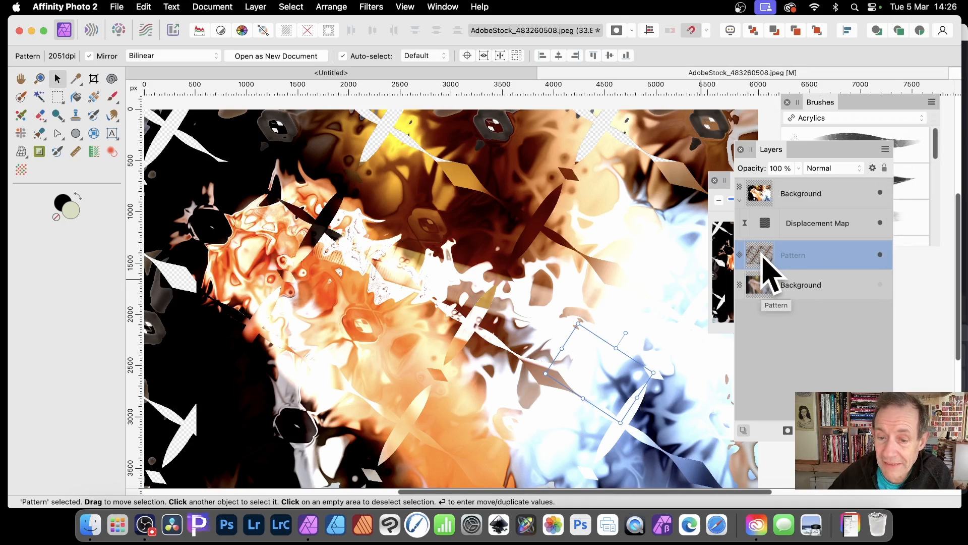
drag(579, 325, 622, 389)
click(880, 193)
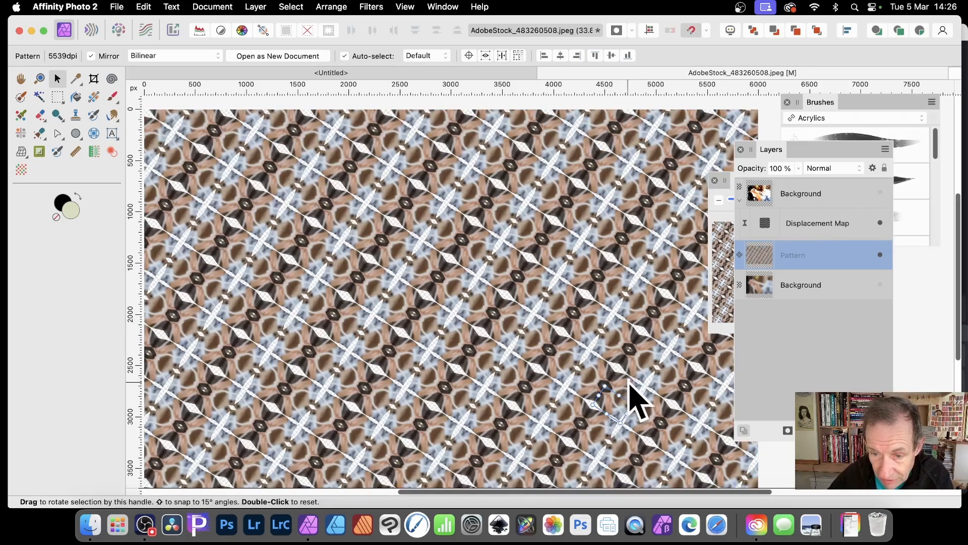
drag(631, 385, 590, 353)
click(622, 406)
drag(607, 395, 604, 388)
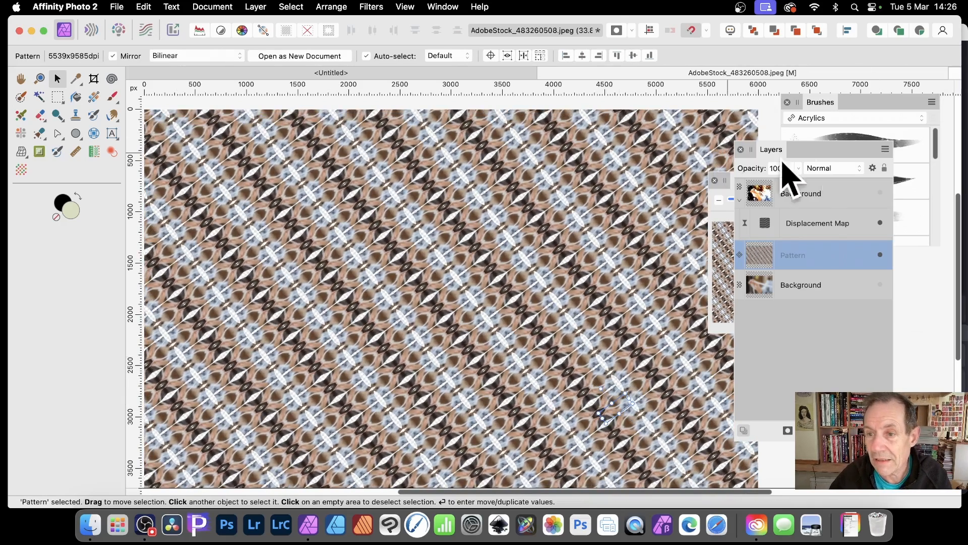
Step: Show the upper Background layer and reload the Displacement Map filter's map from the denser pattern beneath
click(870, 197)
click(880, 192)
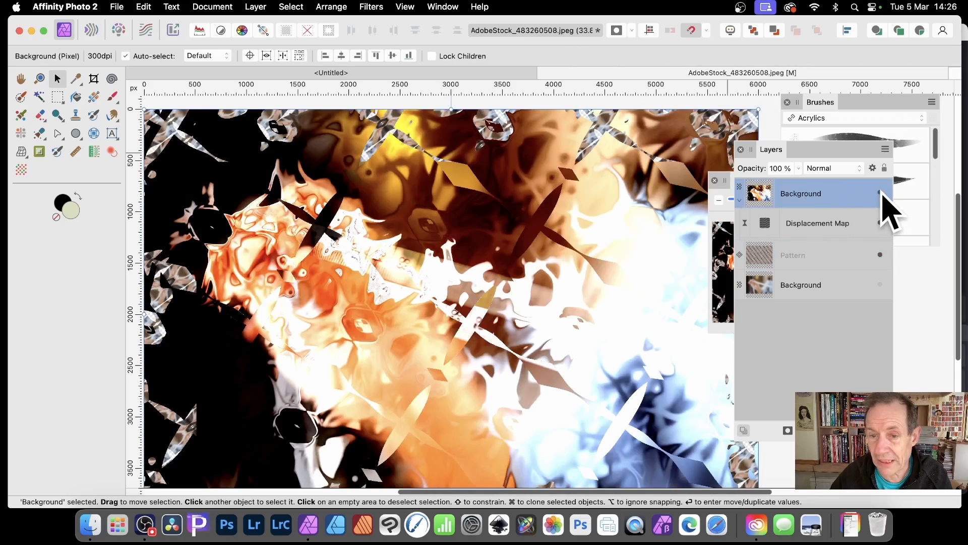
click(770, 222)
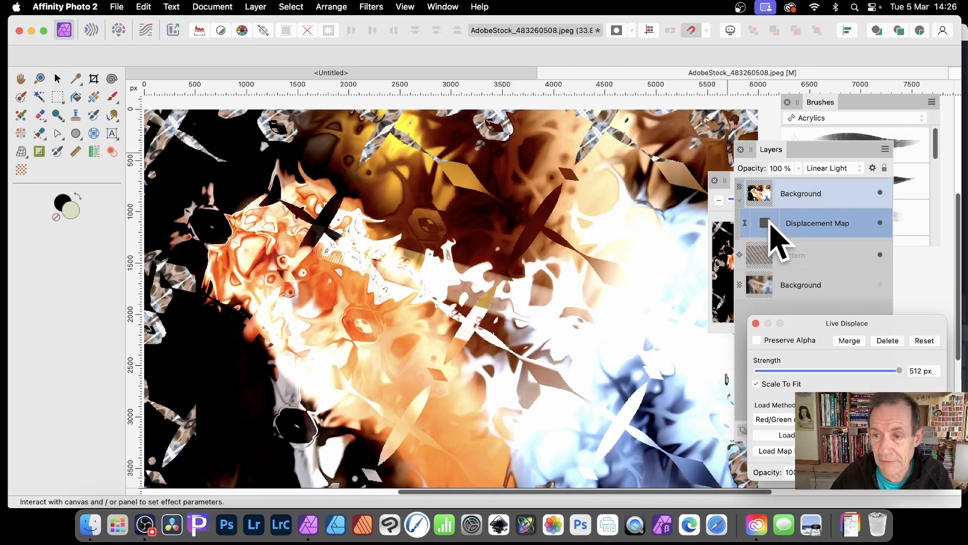
drag(858, 320, 178, 199)
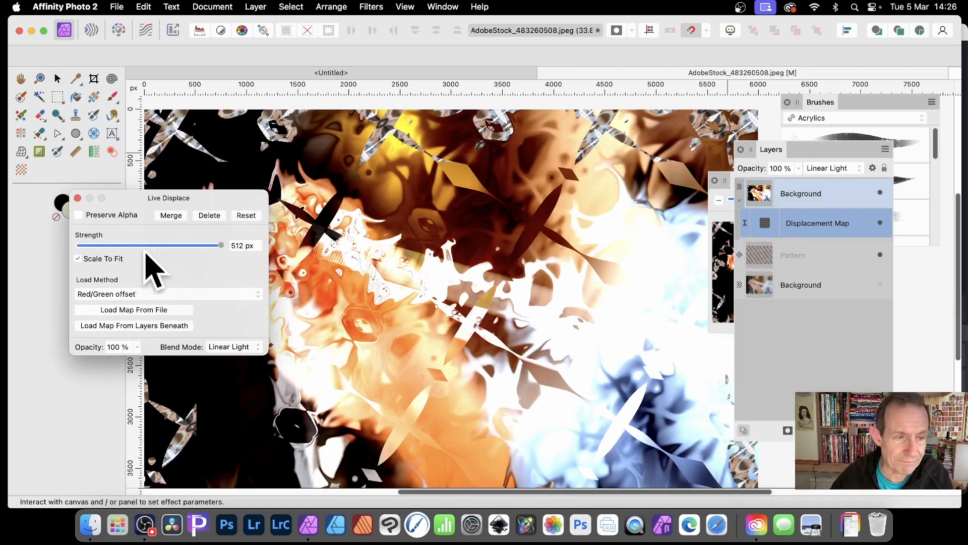
click(97, 327)
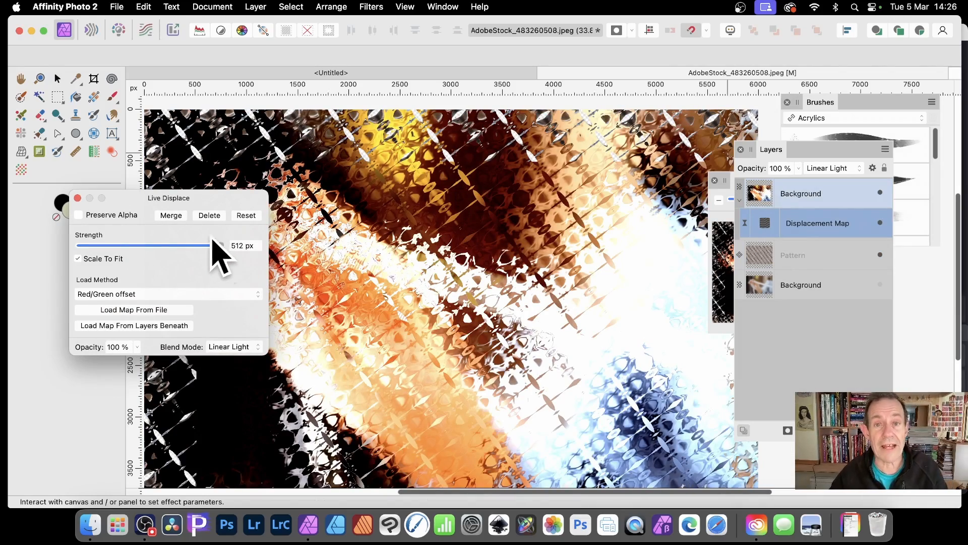
Step: Close the Displacement Map filter's settings at a strength of 512 px and delete the Pattern layer
mouse_move(221, 246)
mouse_down()
mouse_move(150, 256)
mouse_move(238, 259)
mouse_move(164, 263)
mouse_move(229, 266)
mouse_move(210, 255)
mouse_up()
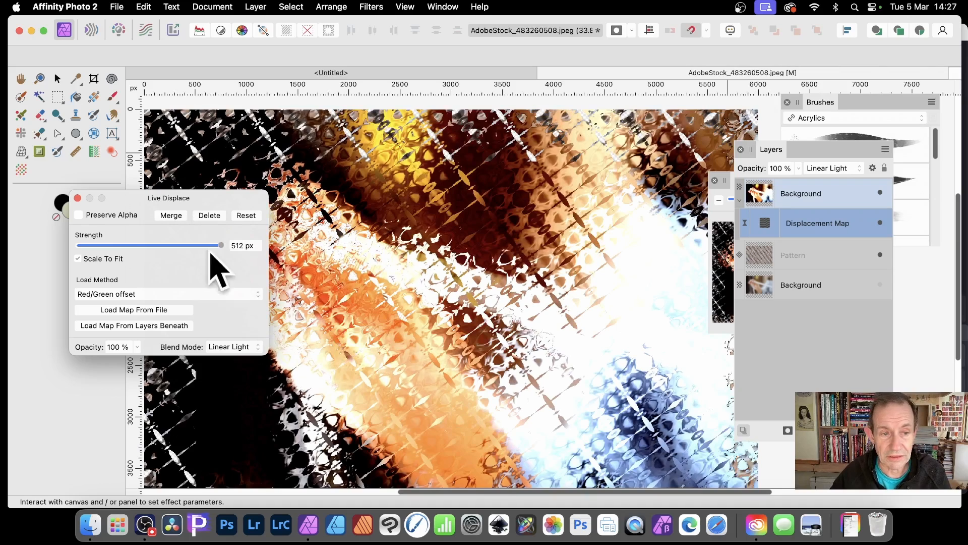
drag(233, 198, 207, 237)
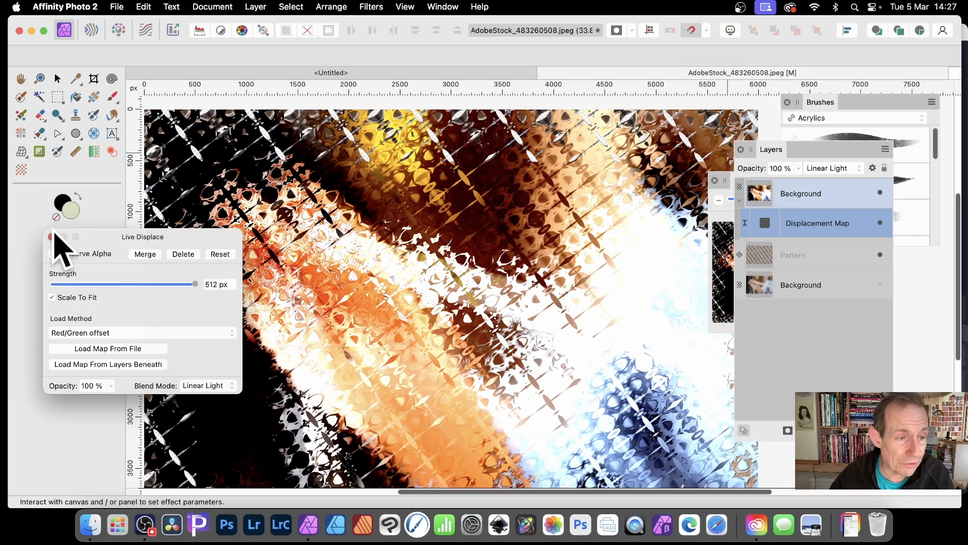
click(51, 237)
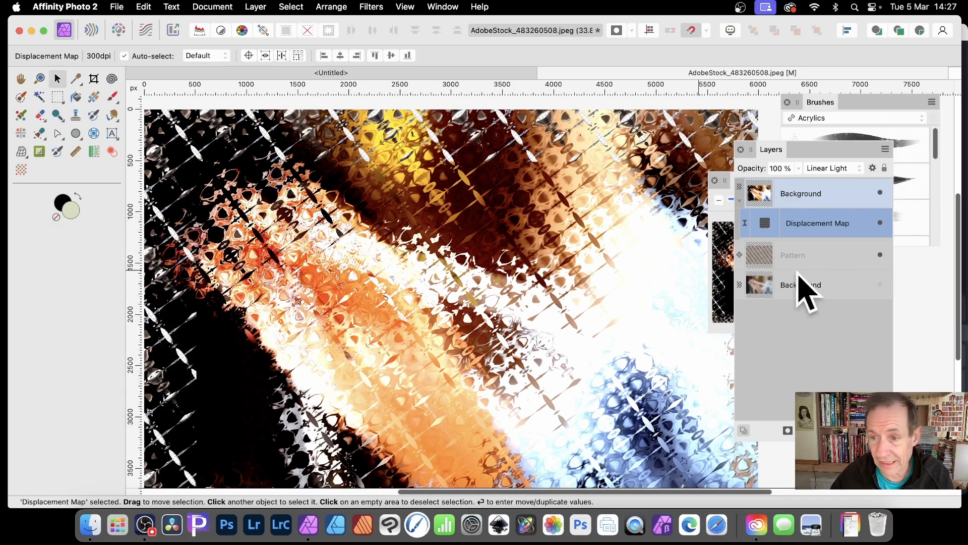
click(778, 255)
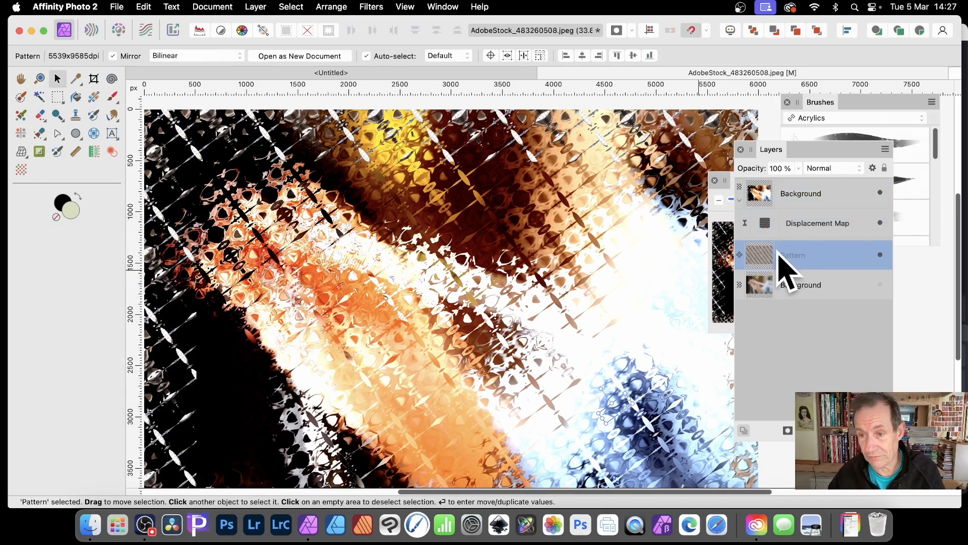
key(Delete)
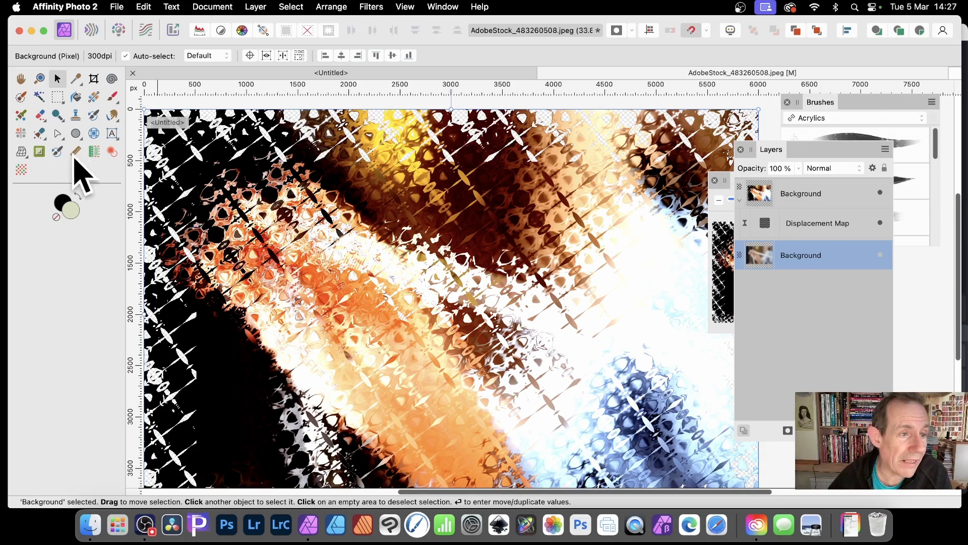
Step: Draw a closed, self-crossing curve of straight segments across the whole photo with the Pen tool, above the lower Background layer
click(58, 135)
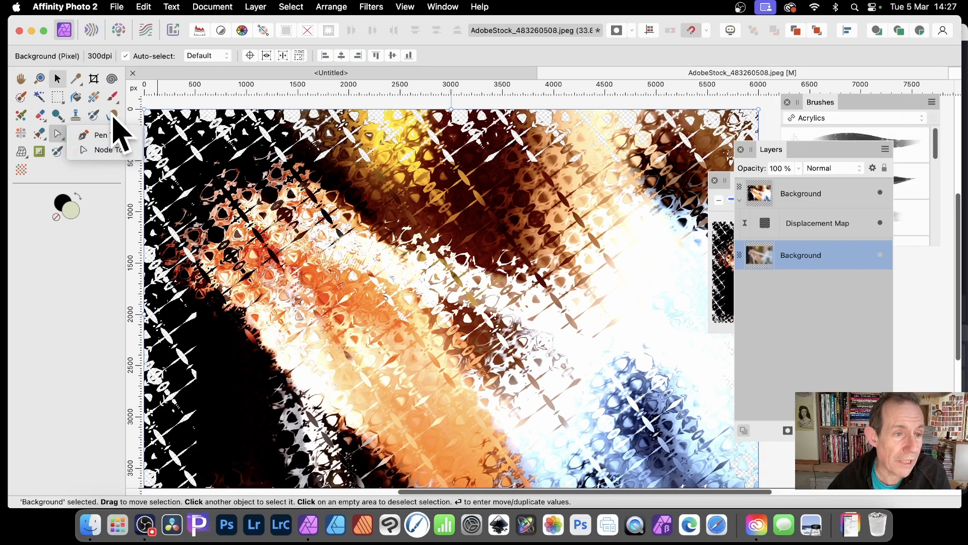
click(106, 135)
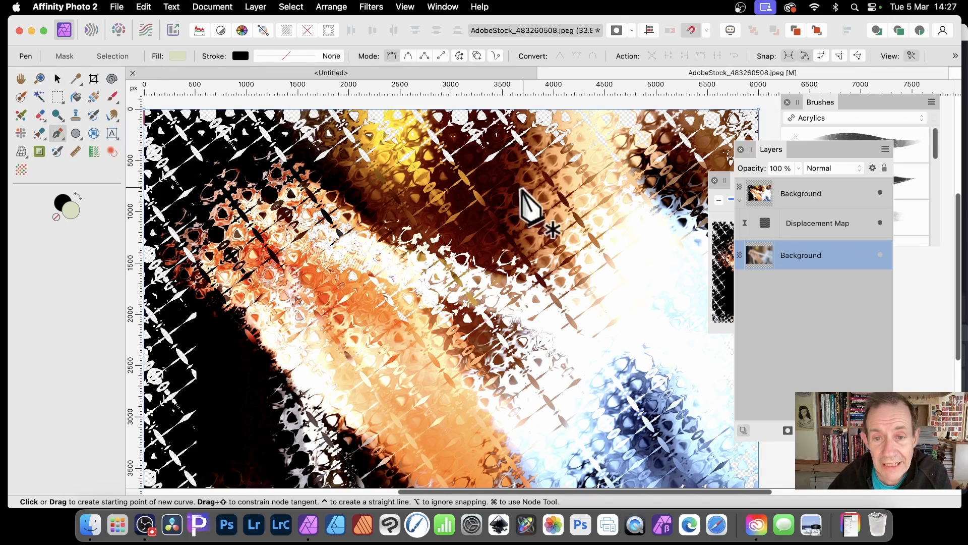
click(543, 183)
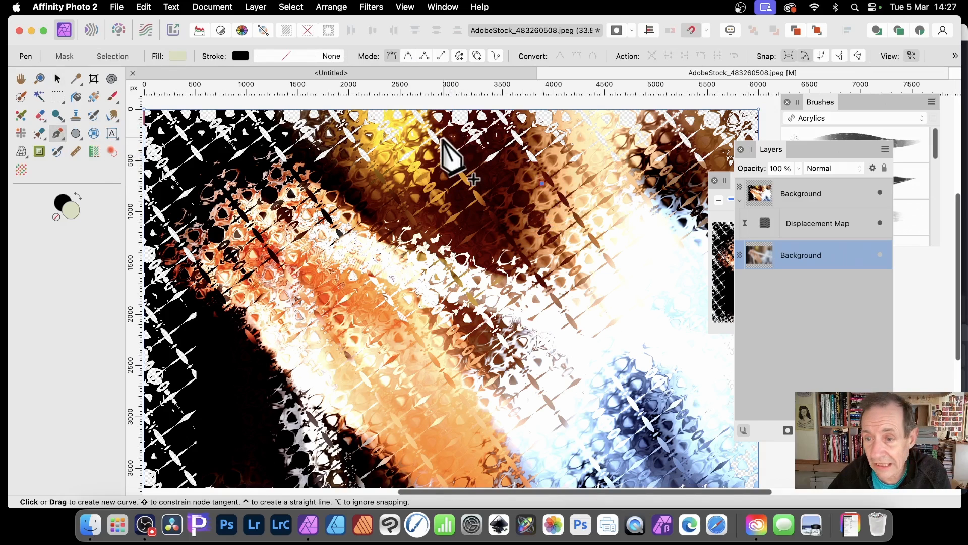
click(443, 137)
click(372, 273)
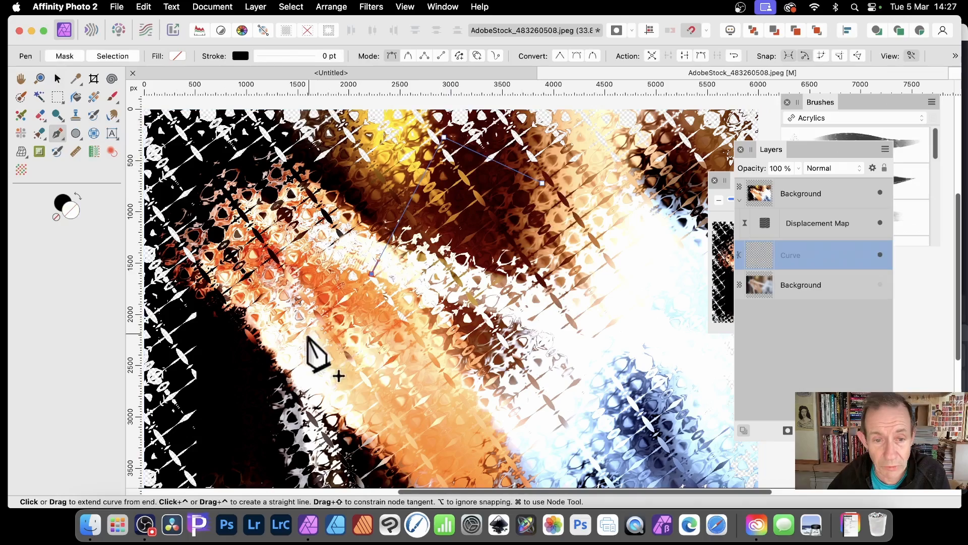
click(531, 229)
click(495, 343)
click(282, 220)
click(268, 342)
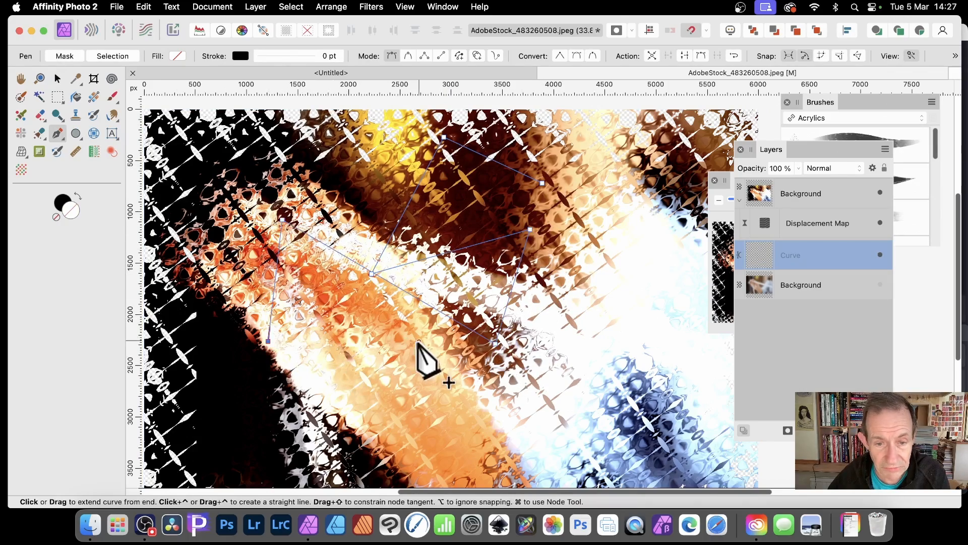
click(420, 341)
click(384, 418)
click(268, 399)
click(330, 455)
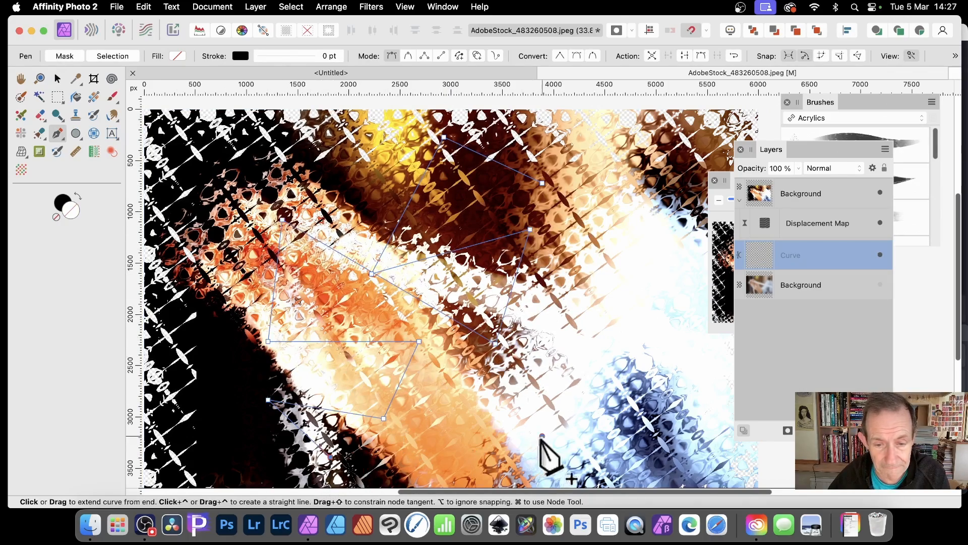
click(542, 435)
click(560, 360)
click(485, 396)
click(588, 299)
click(607, 226)
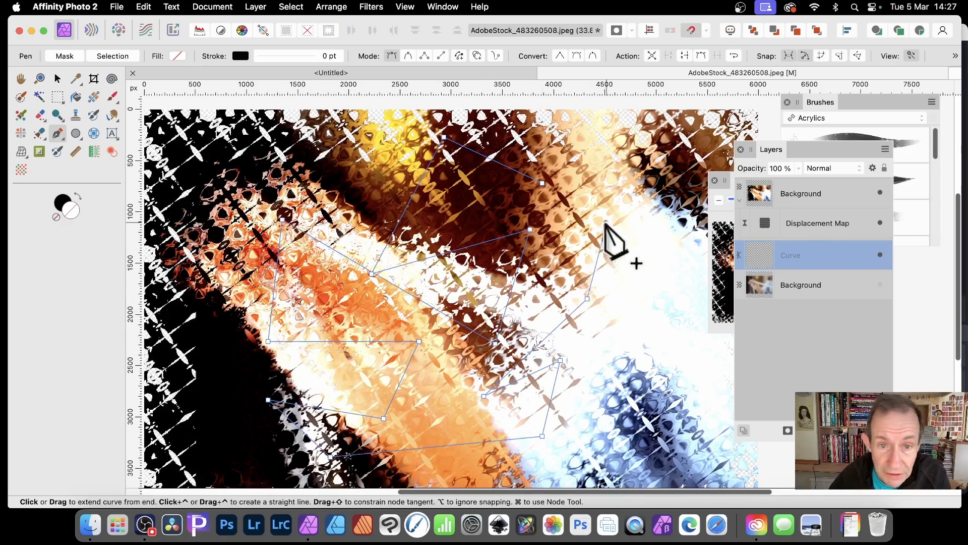
click(659, 193)
click(689, 117)
click(610, 130)
click(542, 137)
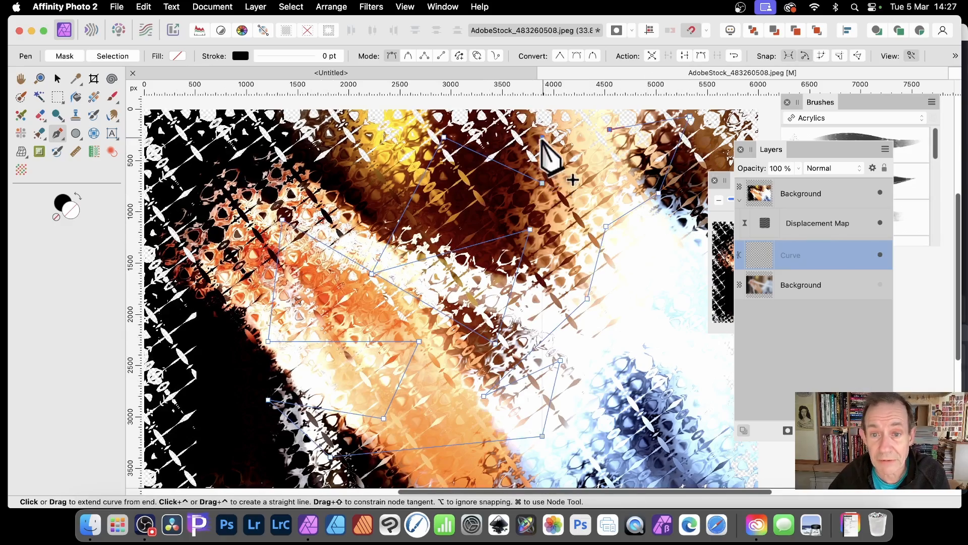
click(476, 126)
click(376, 126)
click(339, 169)
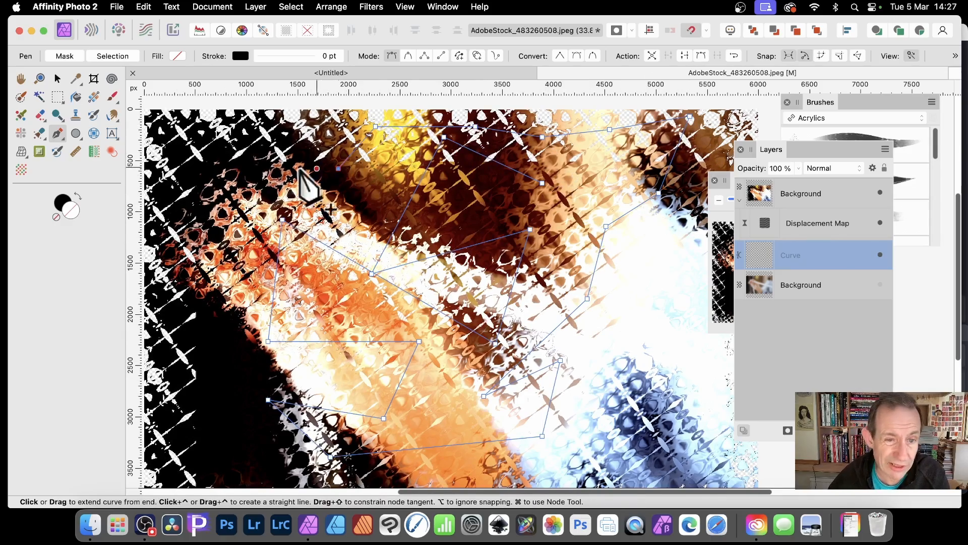
click(268, 167)
click(201, 220)
click(232, 396)
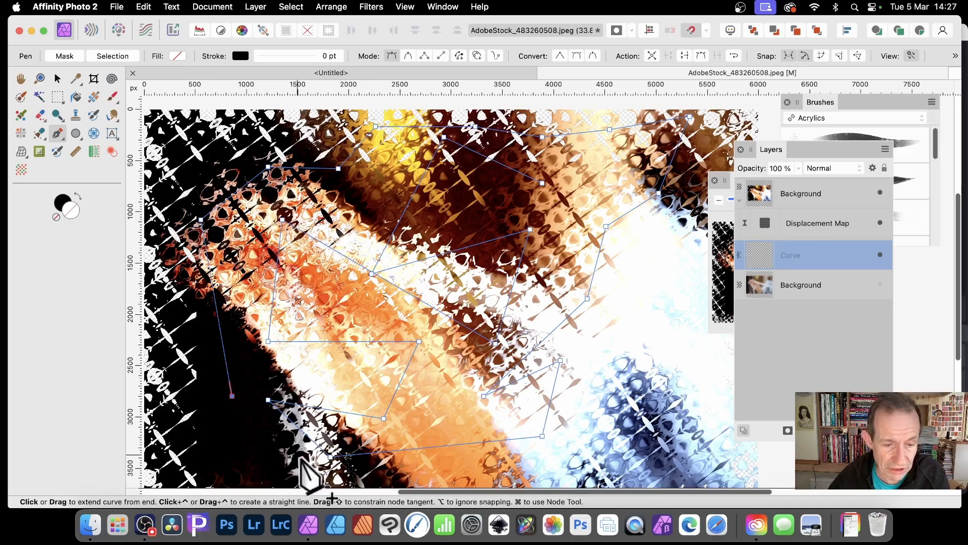
click(303, 456)
click(542, 459)
click(668, 432)
click(640, 331)
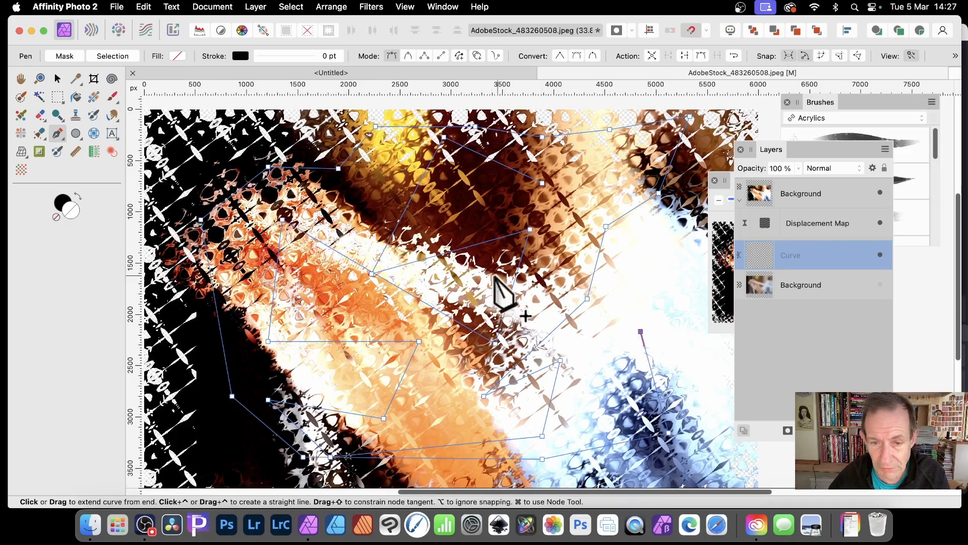
click(467, 270)
click(475, 202)
click(578, 234)
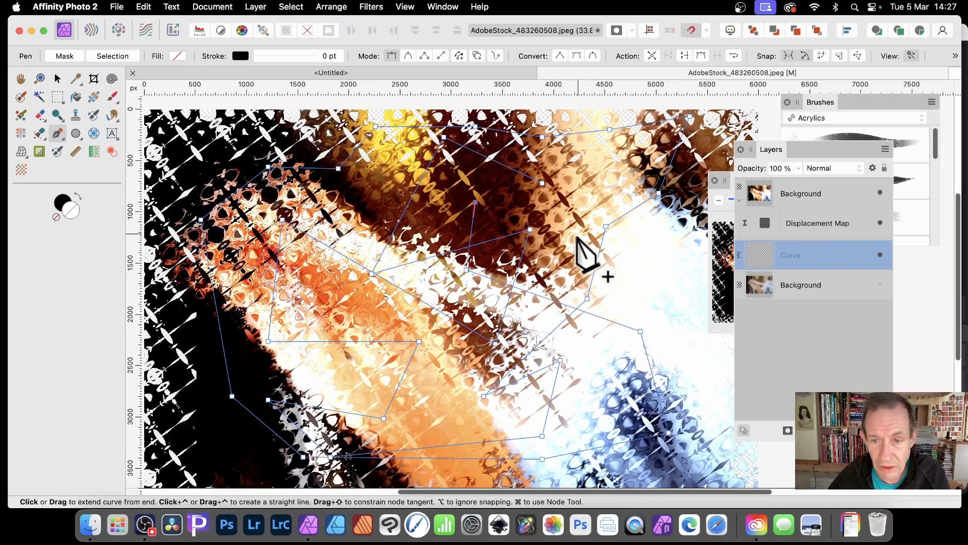
click(640, 304)
click(683, 234)
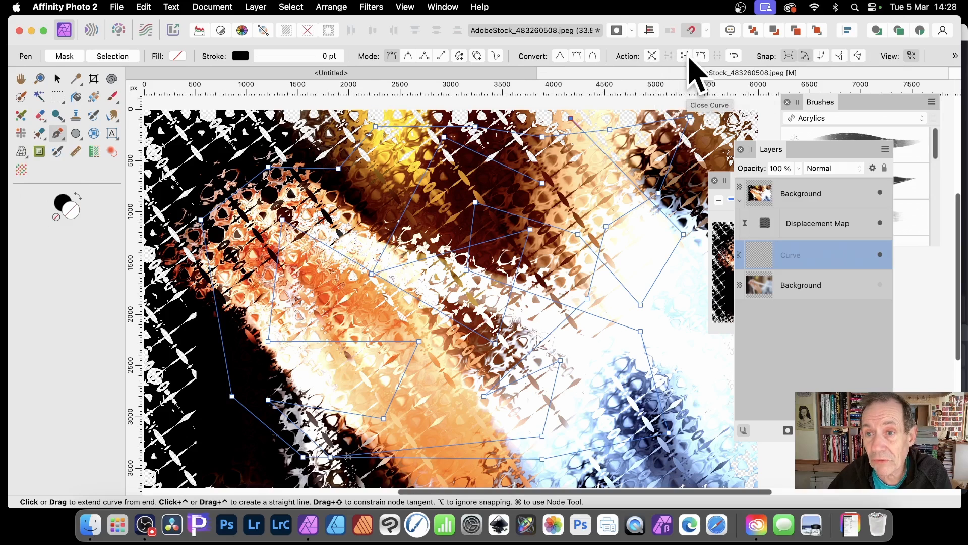
click(685, 56)
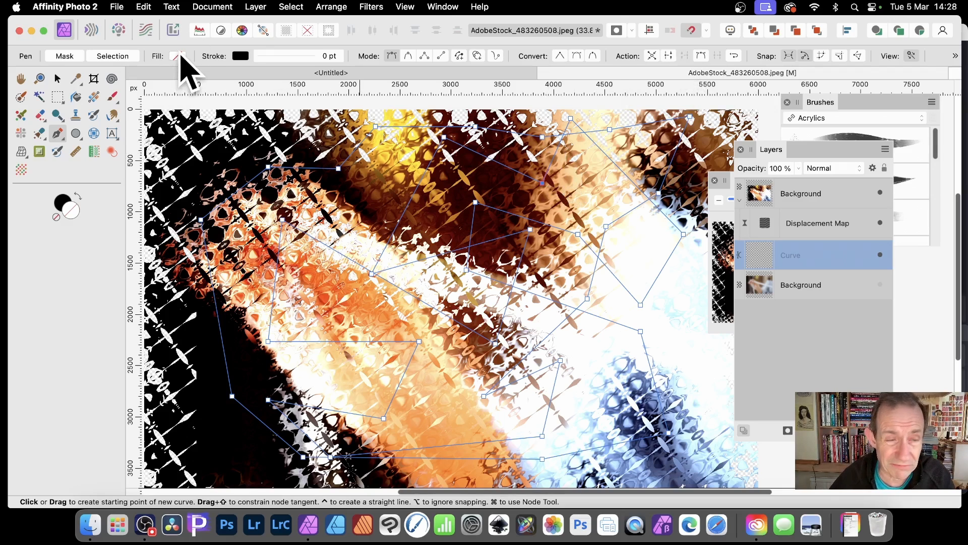
Step: Fill the zigzag curve with the solid blue 0056FF and deselect it
click(177, 56)
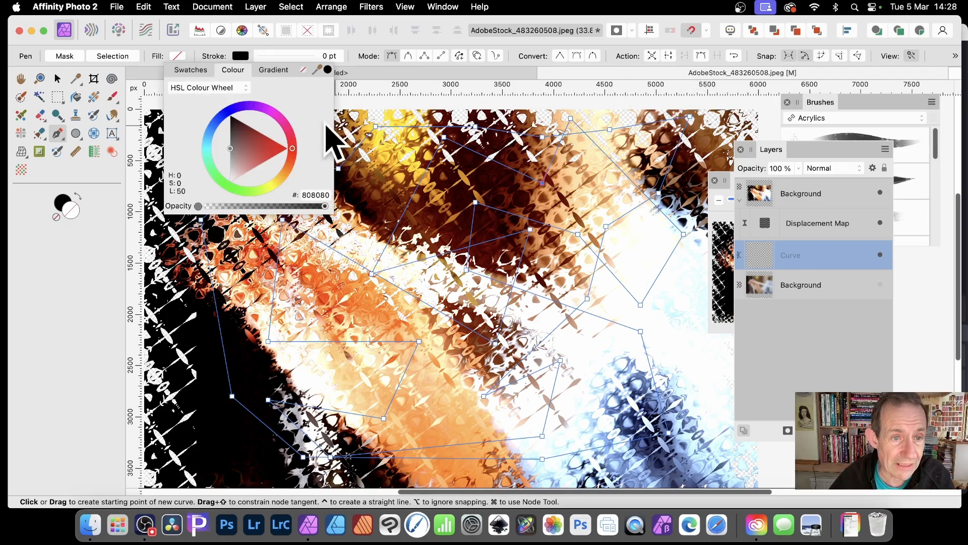
click(218, 121)
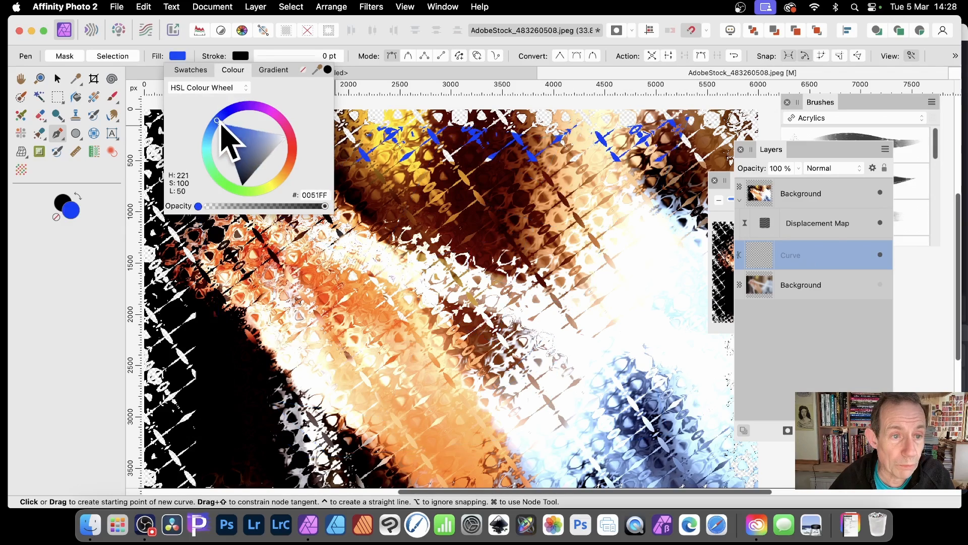
drag(218, 121, 219, 123)
click(217, 121)
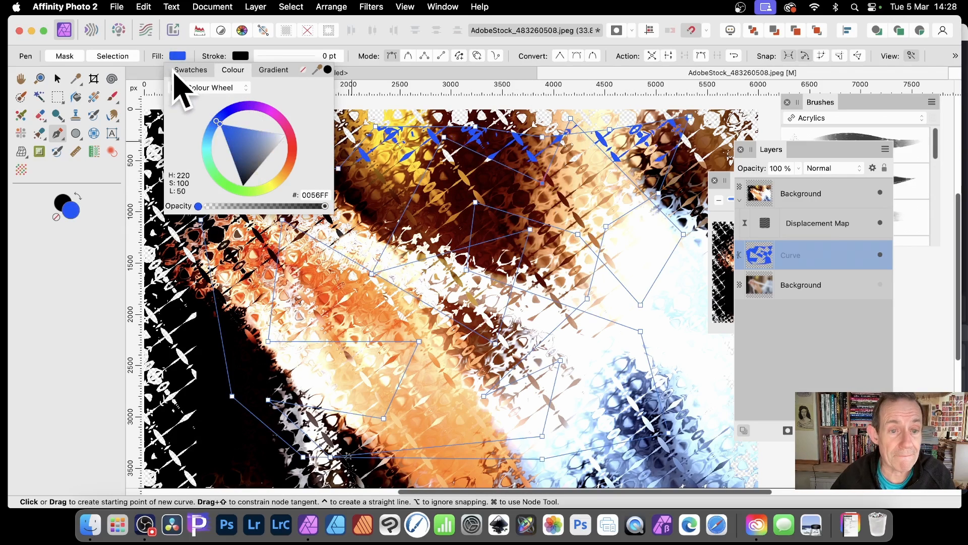
click(829, 349)
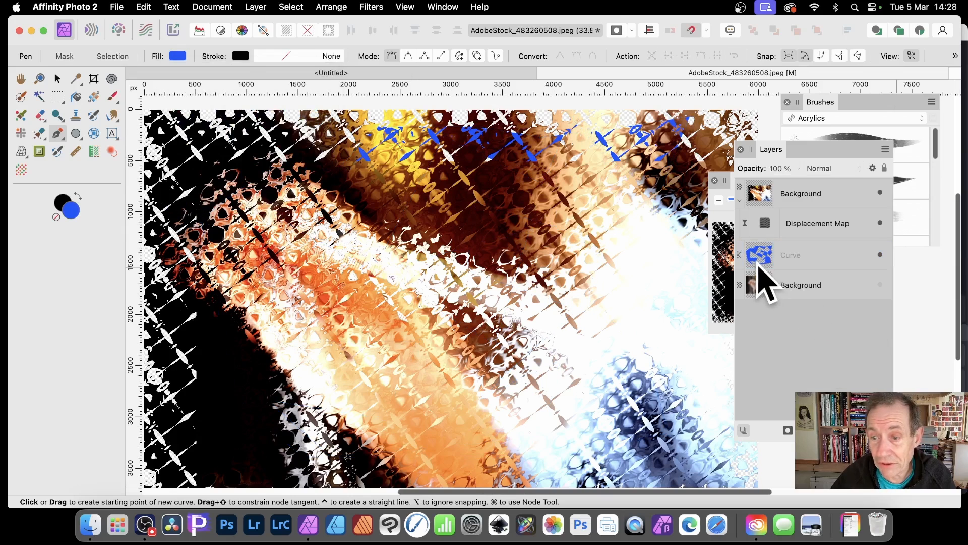
Step: Set the Displacement Map filter's blend mode to Soft Light and reload its map from the layers beneath
click(756, 193)
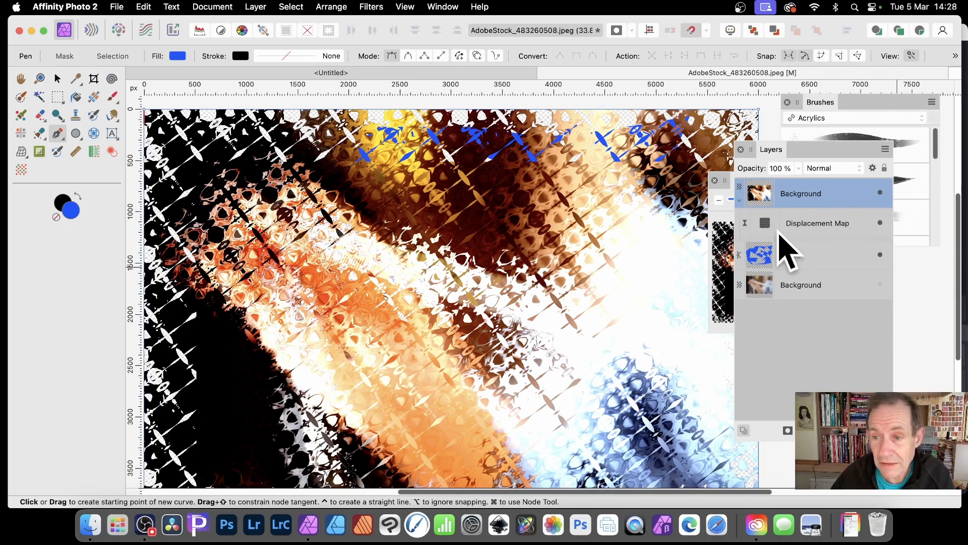
double_click(767, 224)
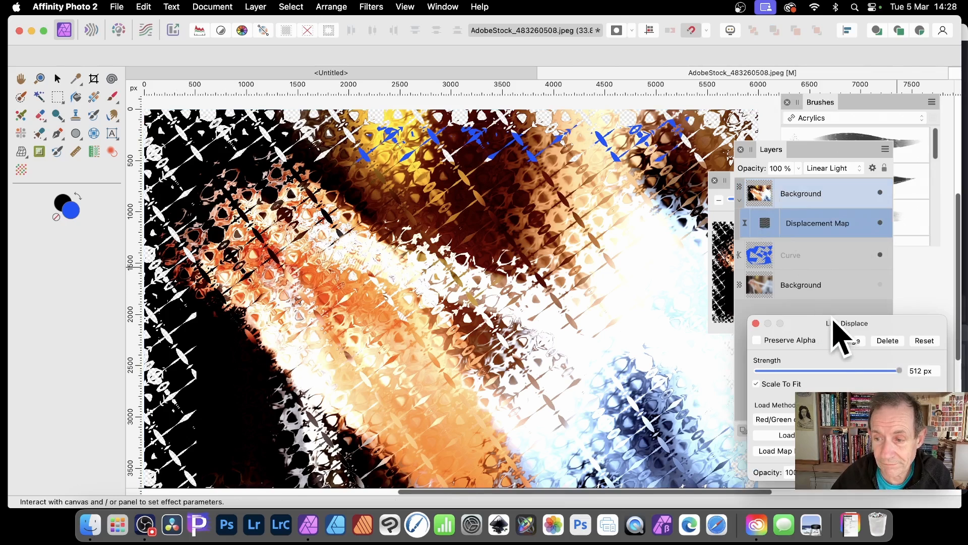
drag(833, 323, 163, 141)
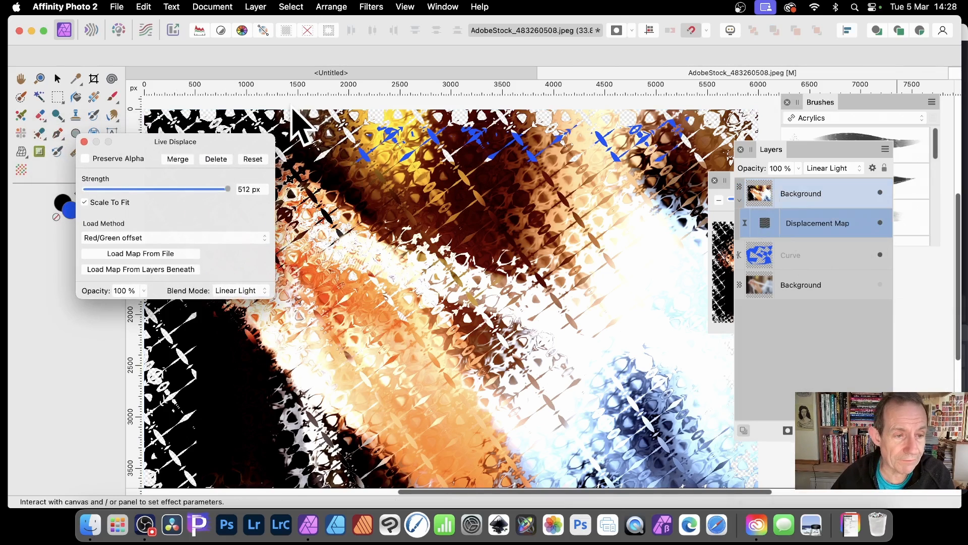
click(257, 292)
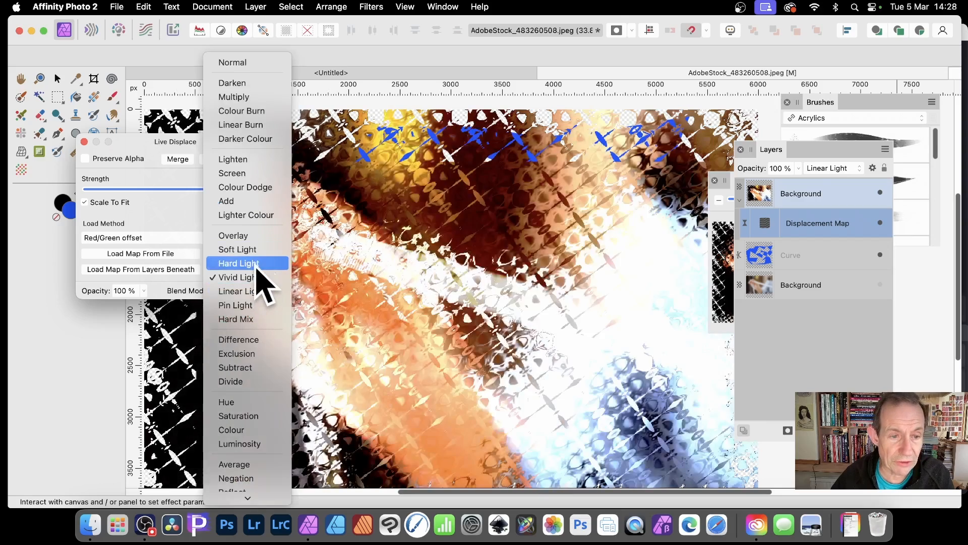
click(259, 250)
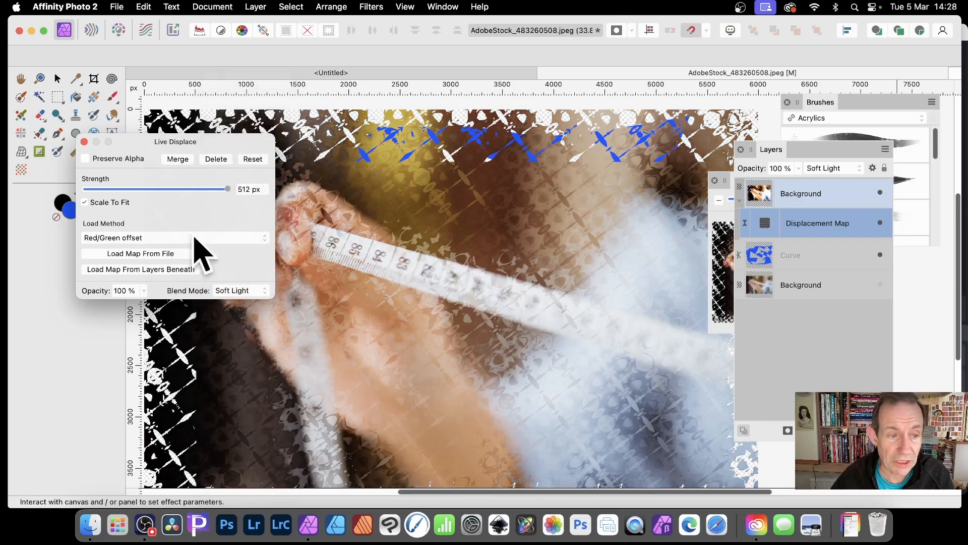
click(144, 270)
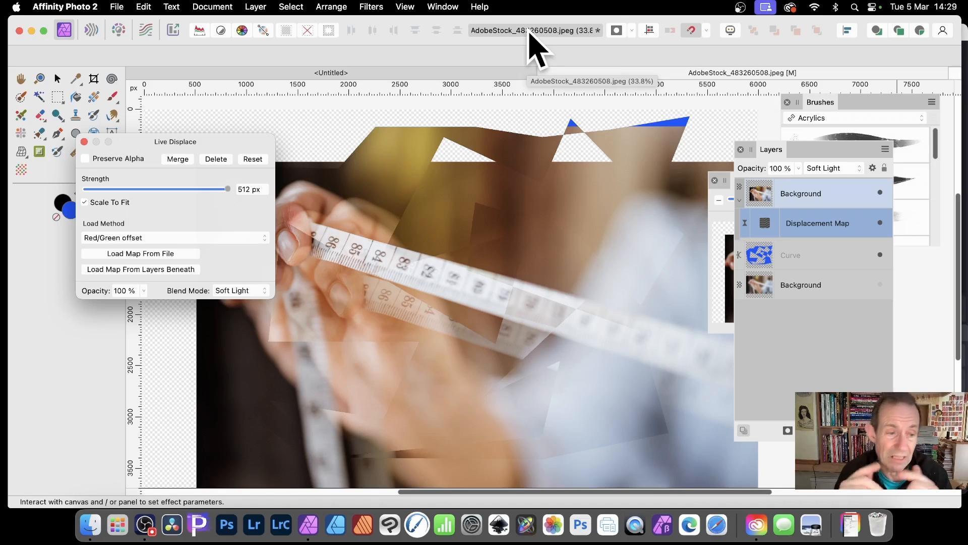
Step: Set the Displacement Map filter's strength to 362.8 px and its blend mode to Reflect, then close its settings
drag(227, 188, 216, 232)
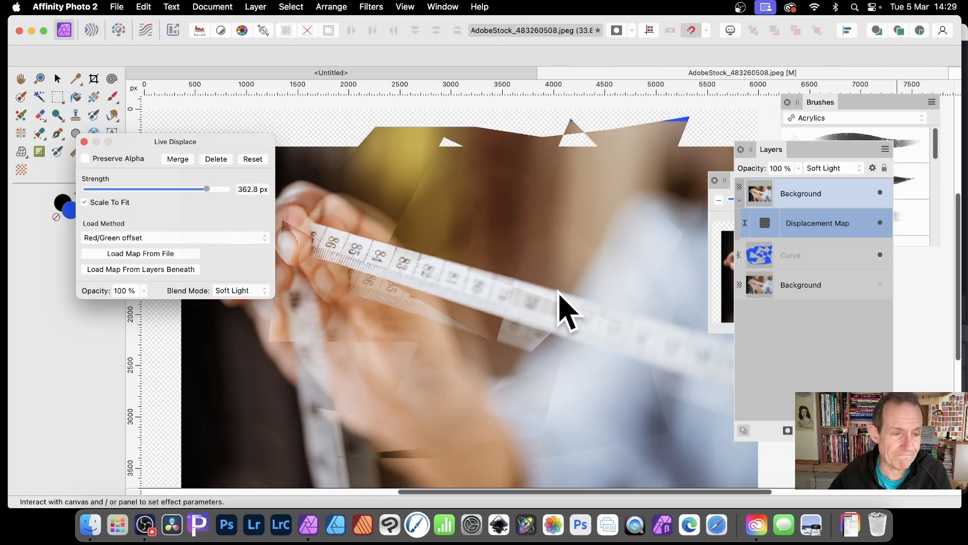
click(254, 291)
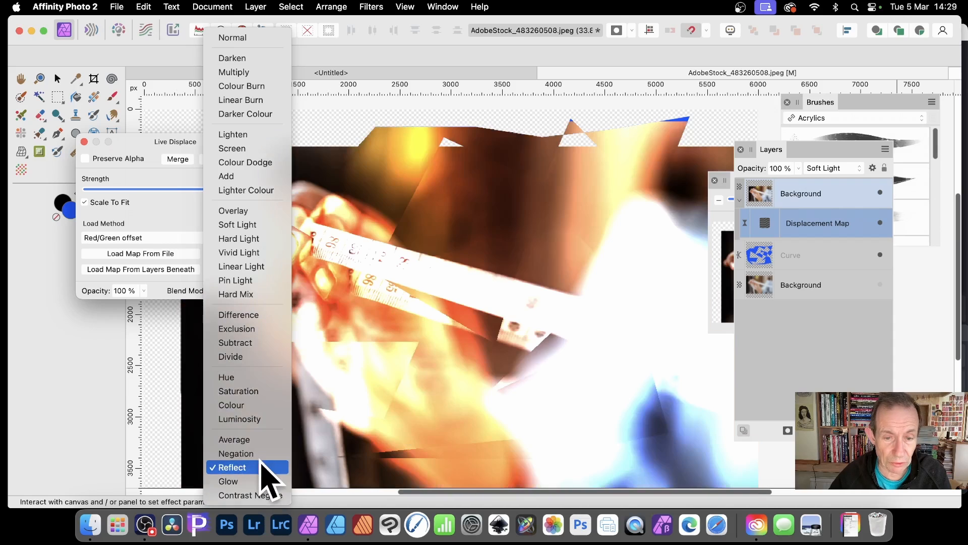
click(261, 466)
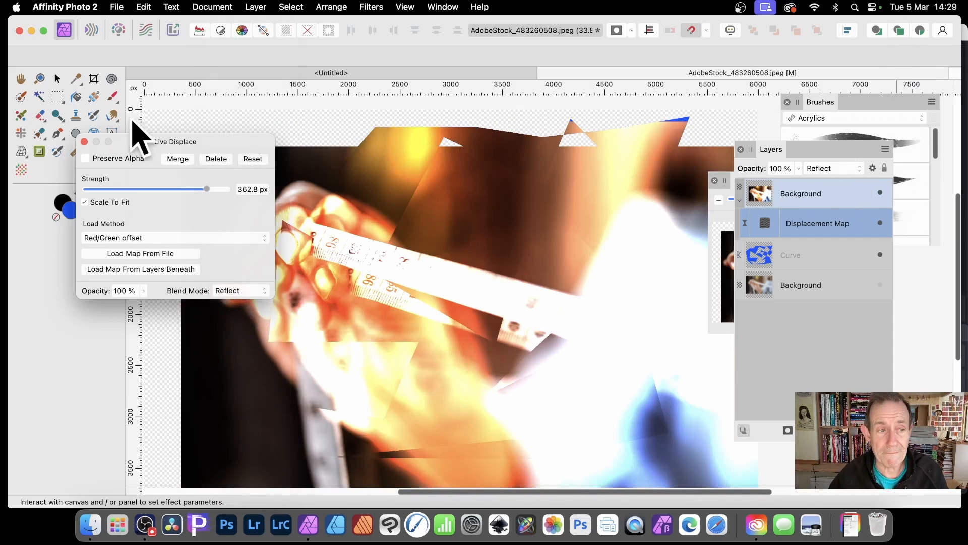
key(p)
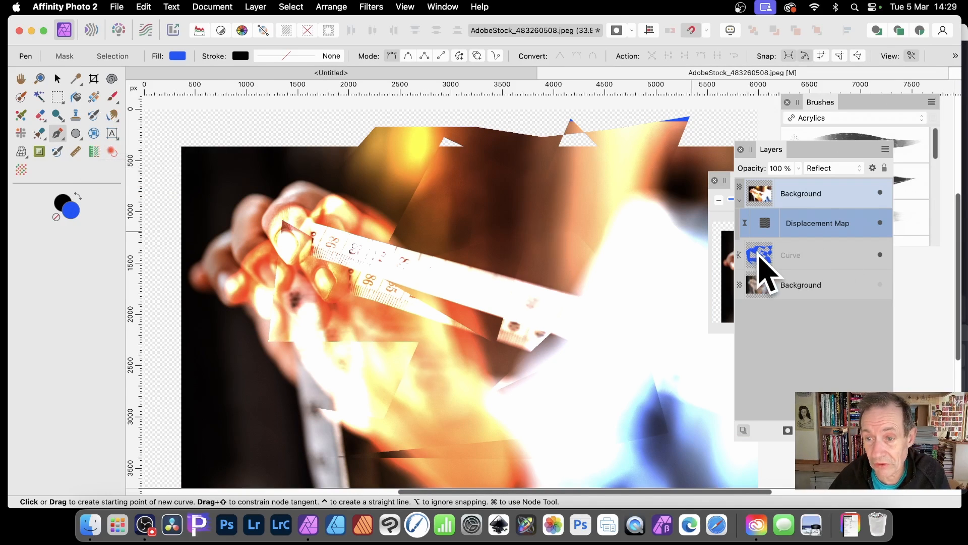
Step: Reshape the blue curve with the Node tool by moving six of its nodes to new places across the photo
click(759, 252)
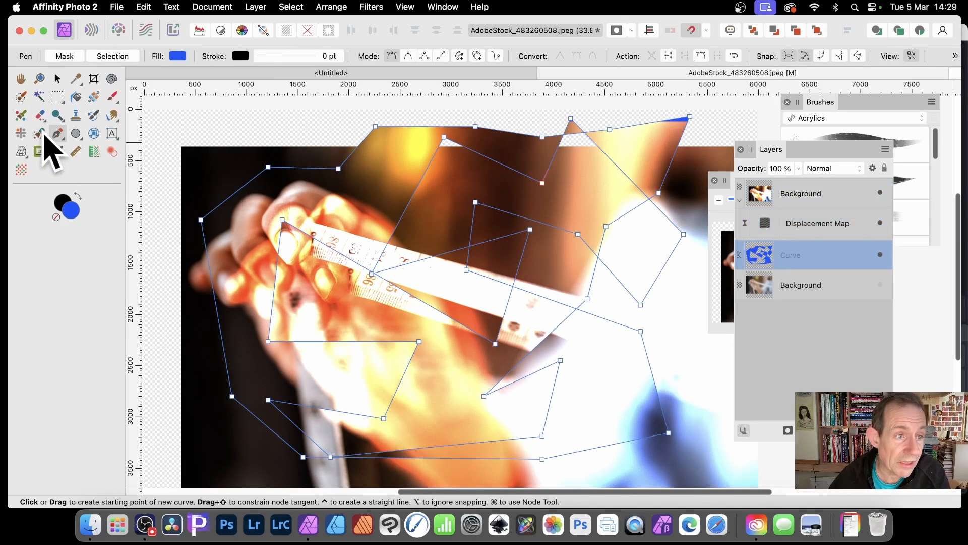
drag(58, 134, 101, 151)
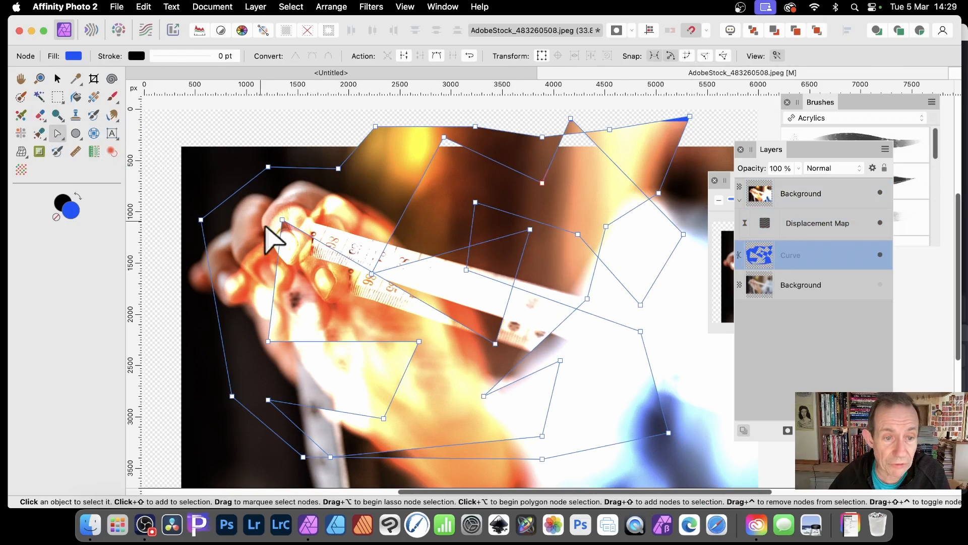
drag(284, 221, 334, 300)
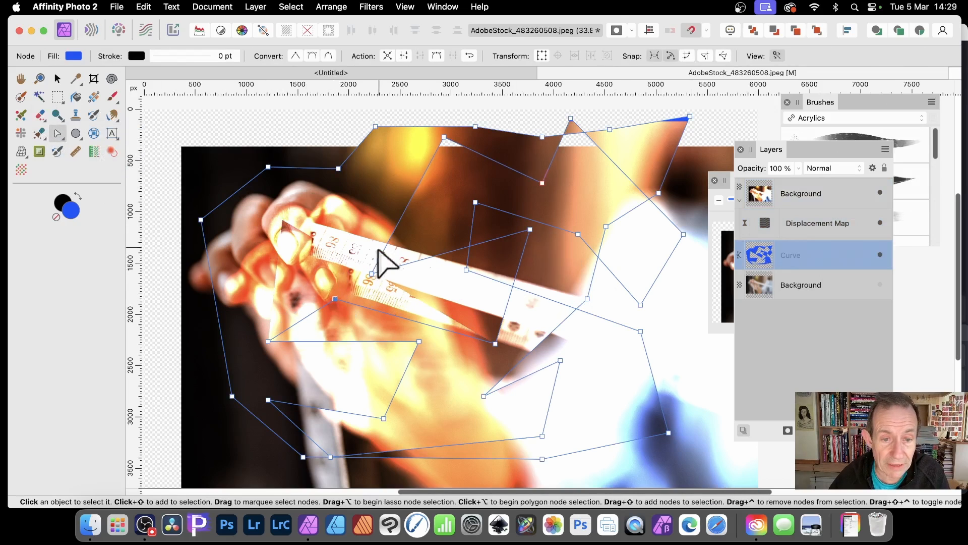
drag(372, 273, 301, 223)
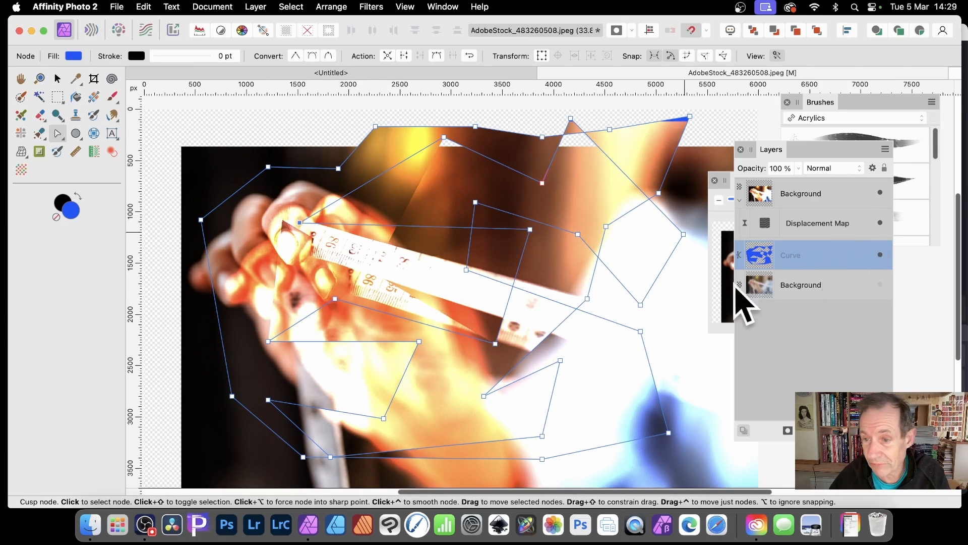
drag(529, 229, 409, 250)
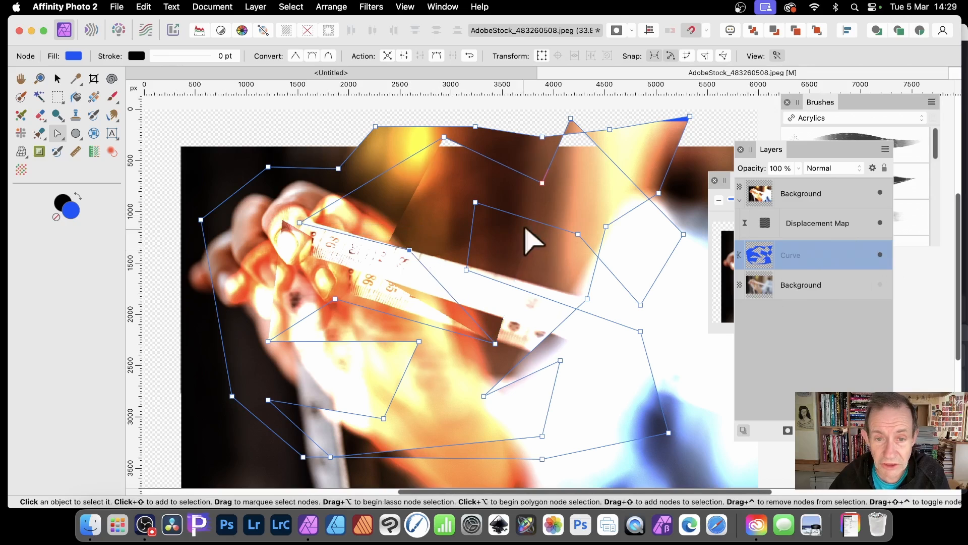
drag(476, 202, 442, 175)
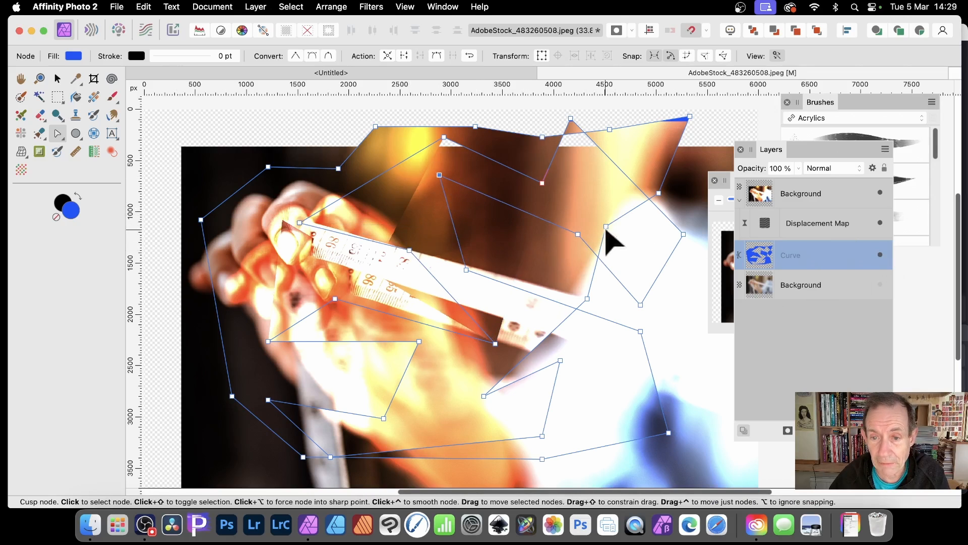
drag(605, 227, 718, 369)
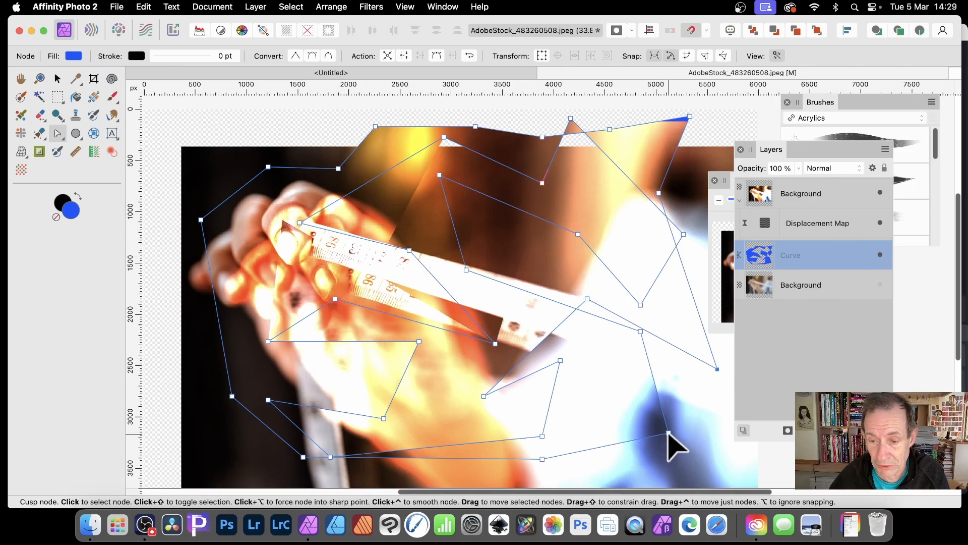
drag(669, 432, 508, 315)
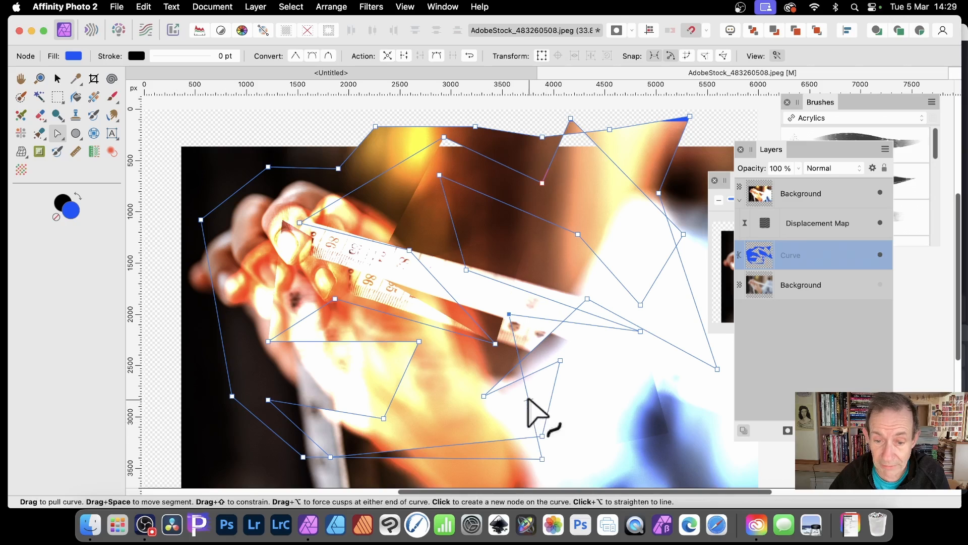
Step: Bend several straight segments of the blue curve into smooth arcs across the photo
drag(528, 411, 640, 400)
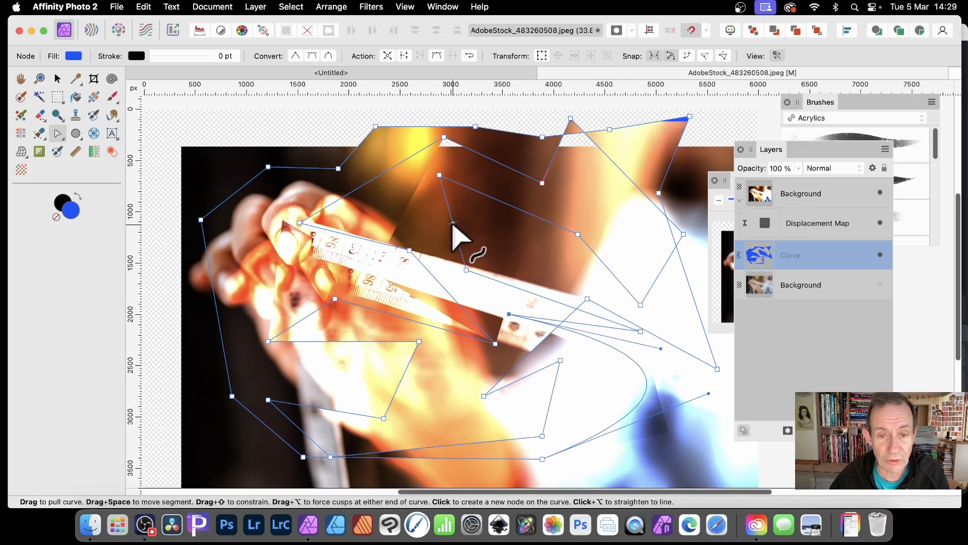
drag(451, 223, 595, 176)
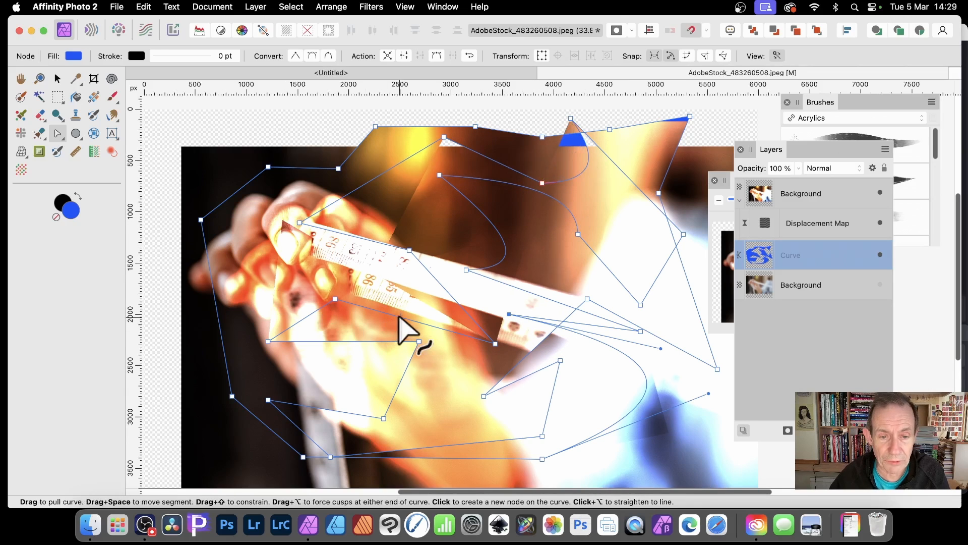
drag(404, 328, 414, 304)
drag(366, 359, 353, 403)
drag(231, 194, 278, 252)
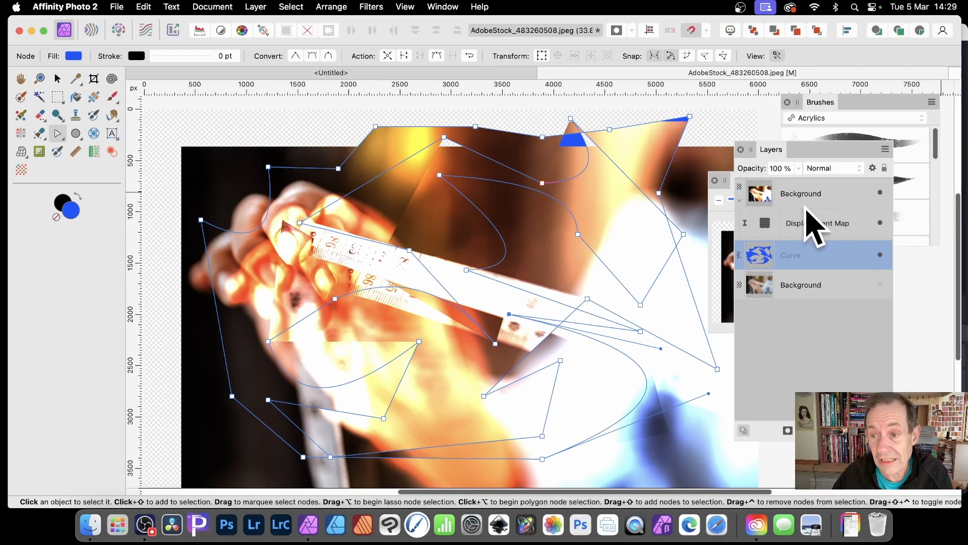
Step: Reload the Displacement Map filter's map from the layers beneath, set its strength to 512 px and close its settings
click(775, 198)
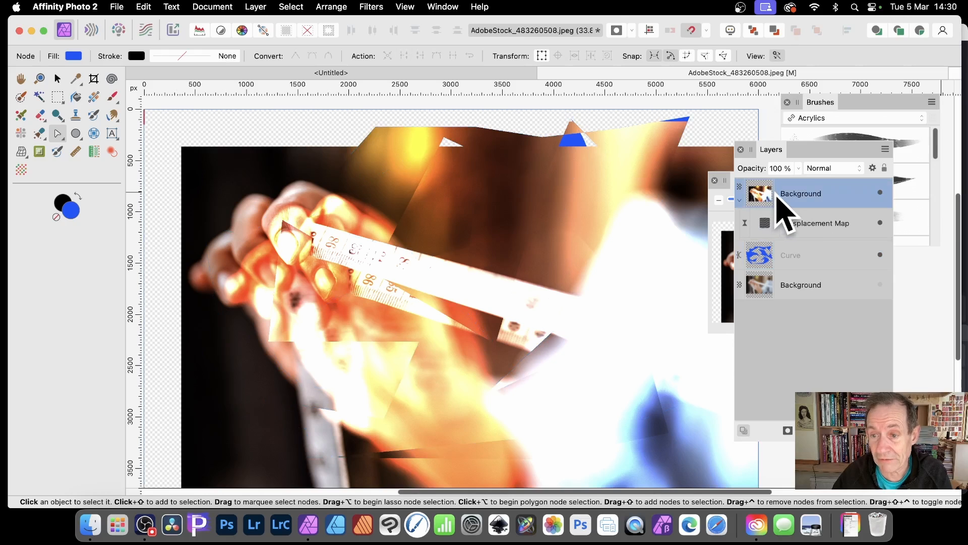
double_click(766, 226)
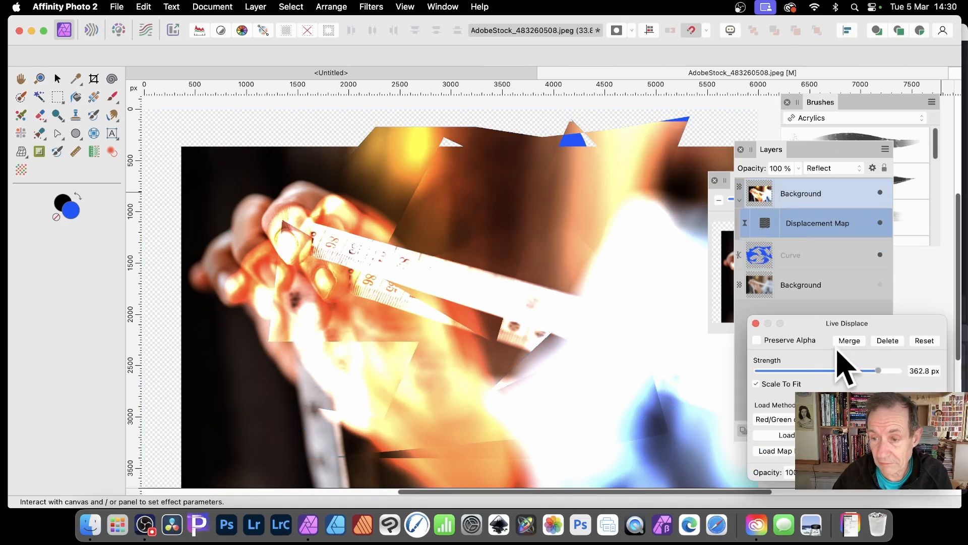
drag(858, 325, 255, 188)
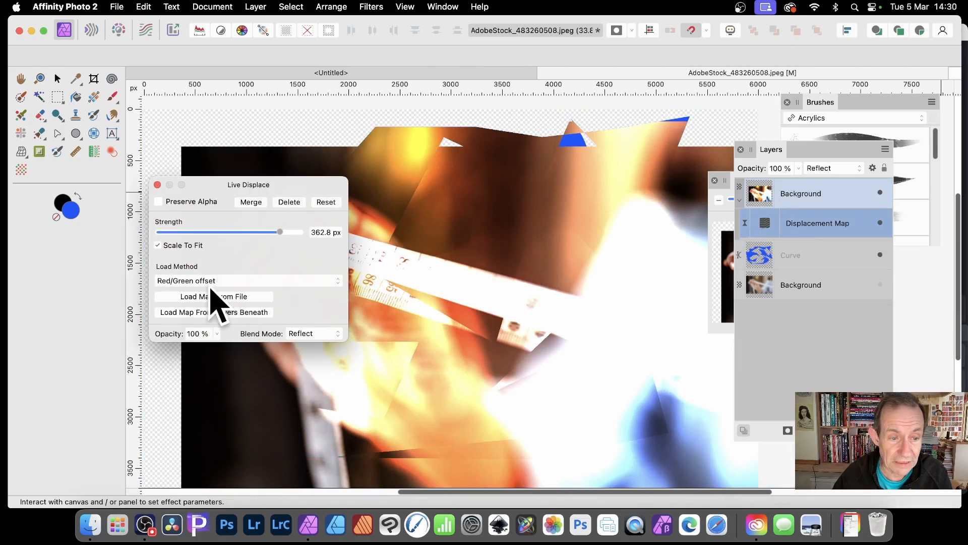
click(235, 312)
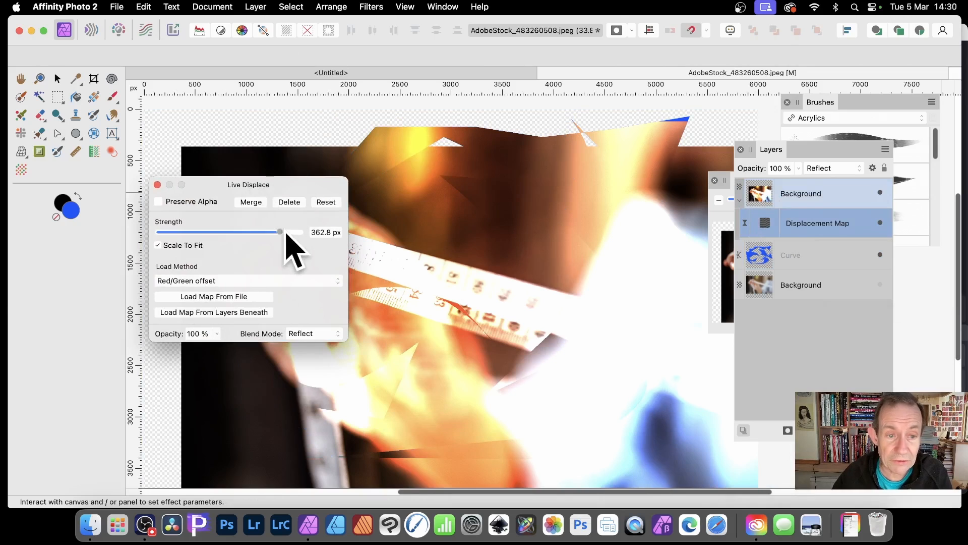
drag(286, 234, 499, 177)
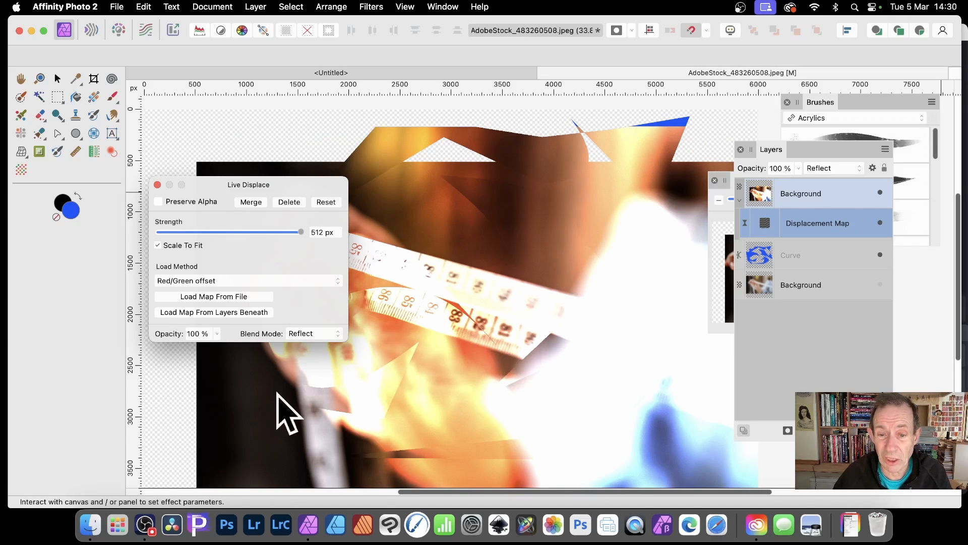
click(158, 184)
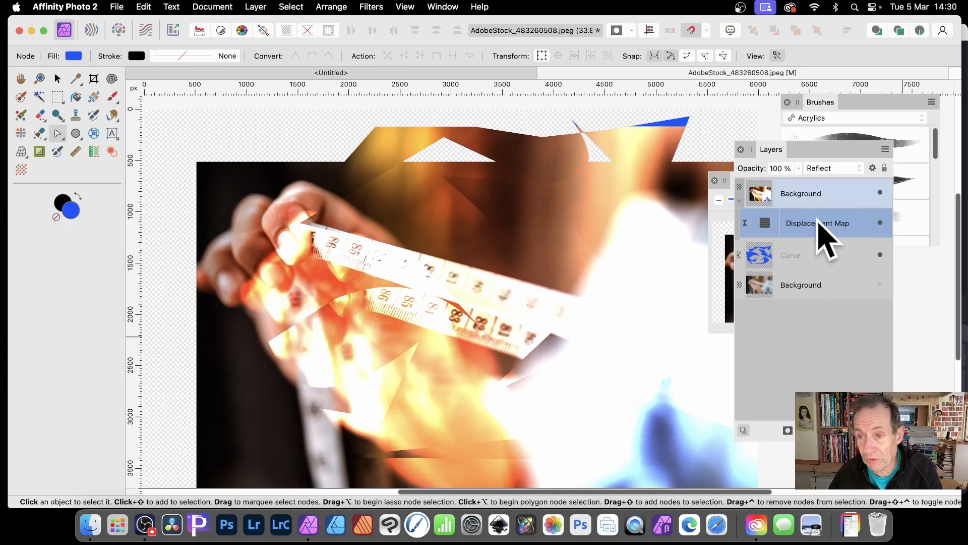
Step: Delete the blue Curve layer between the two Background layers
click(799, 258)
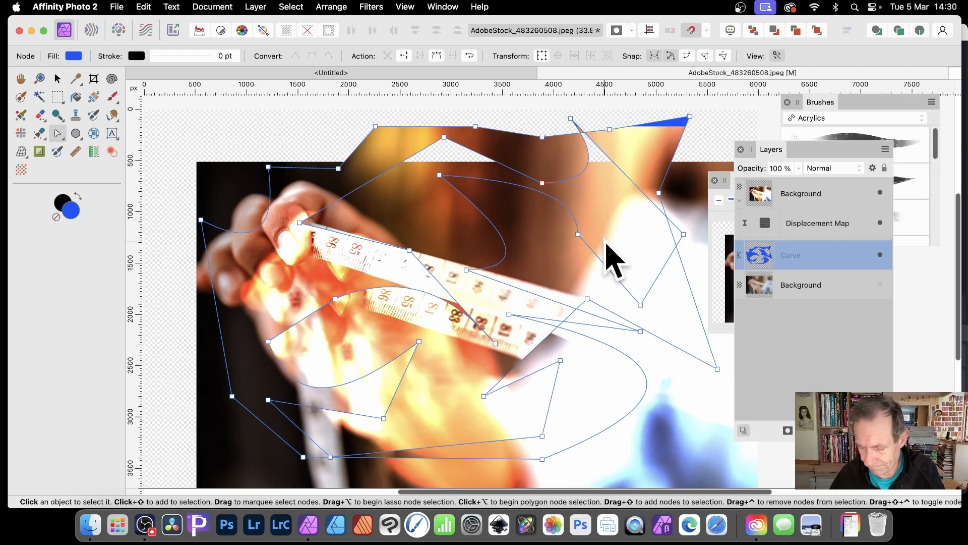
key(Delete)
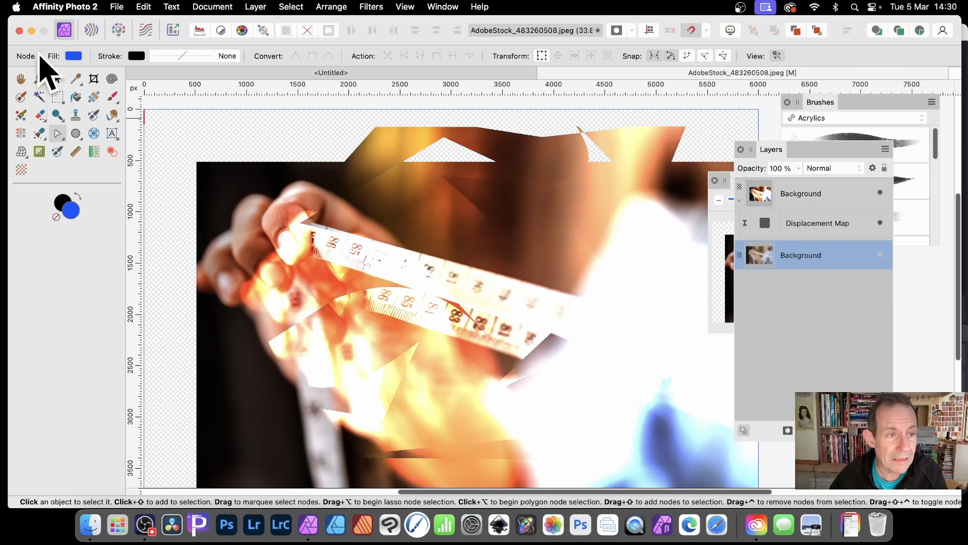
Step: Draw a narrow vertical blue rectangle, about 119 px wide and 955 px high, near the canvas's upper-left corner above the lower Background
click(76, 133)
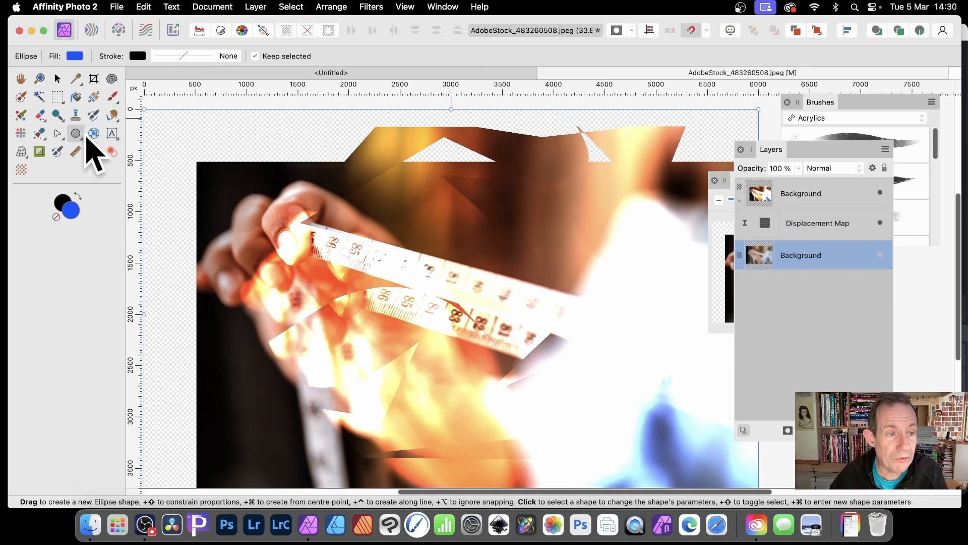
click(82, 137)
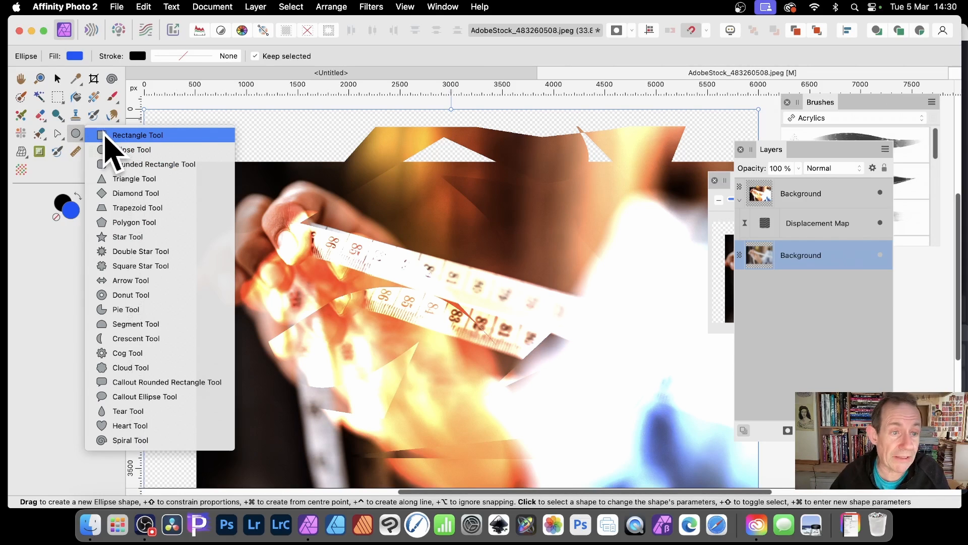
click(105, 135)
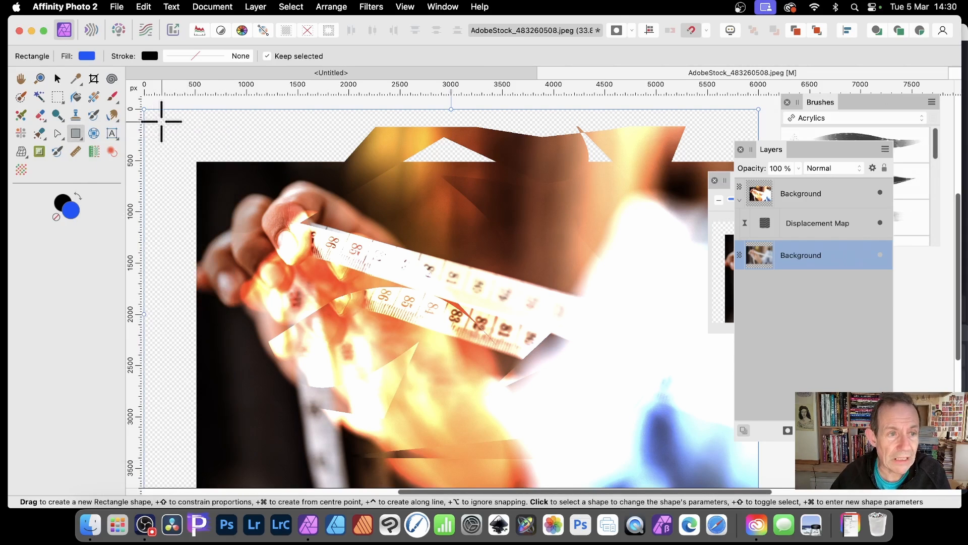
drag(161, 121, 173, 219)
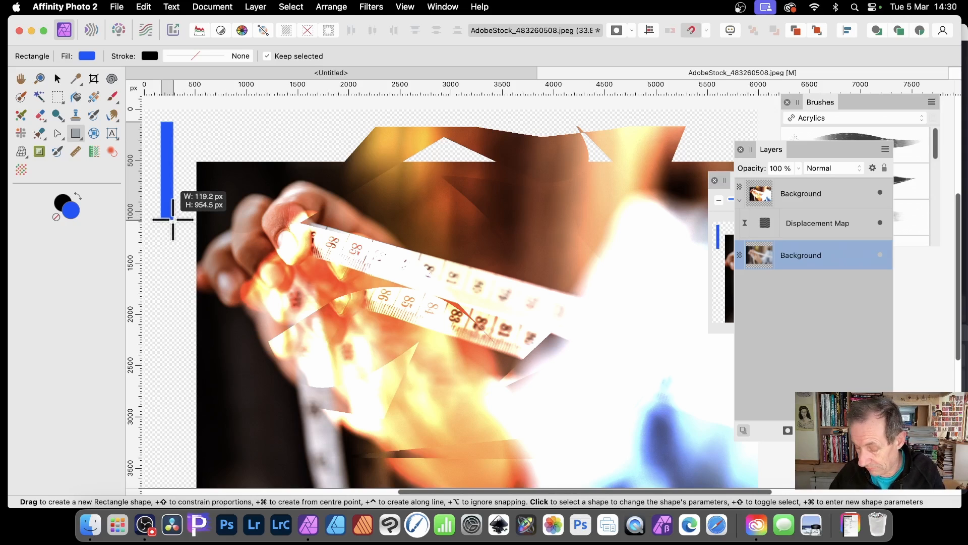
Step: Multiply the rectangle while drawing into a row of 15 adjacent columns, each about 171 px wide and 949 px high
key(super+j)
key(super+j)
key(super+j)
key(super+j)
key(super+j)
key(super+j)
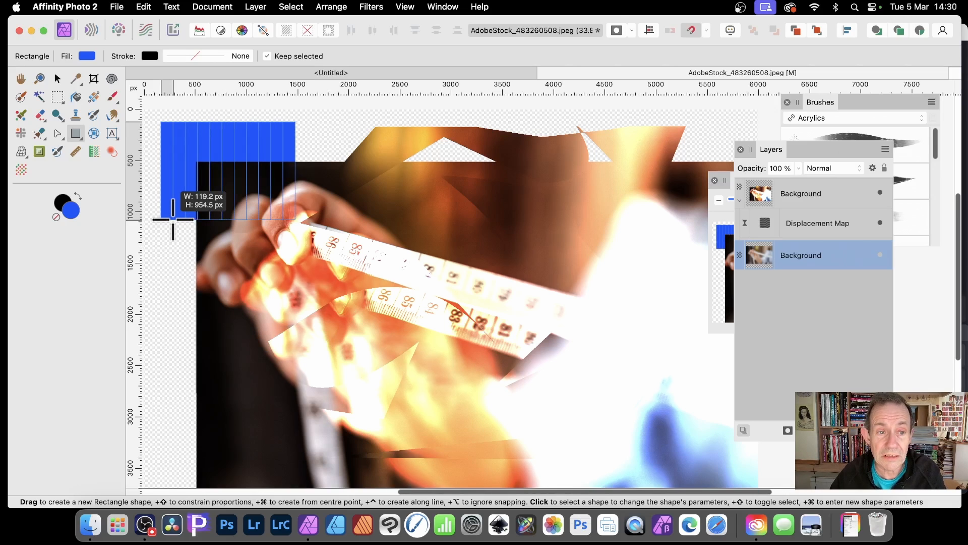
key(super+j)
key(super+j)
key(super+j)
key(super+j)
key(super+j)
key(super+j)
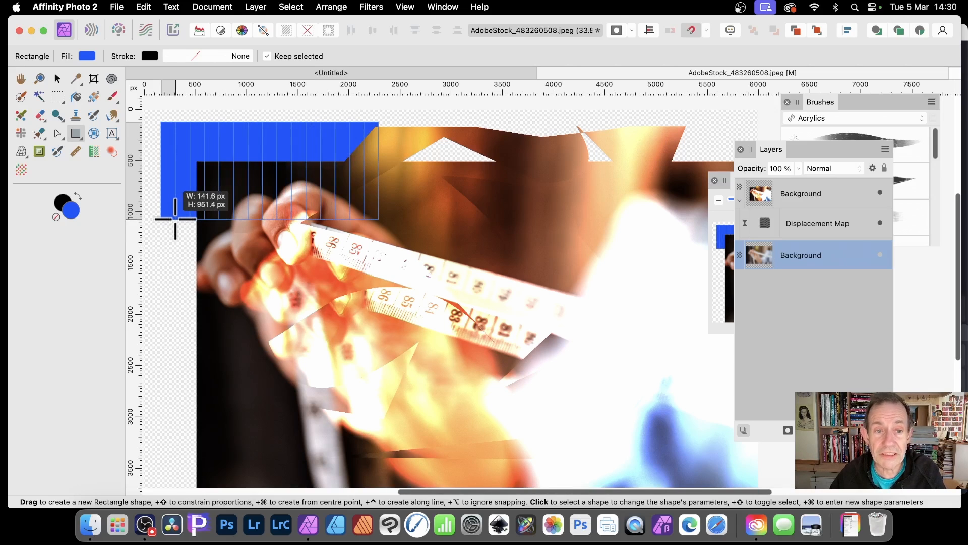
key(super+j)
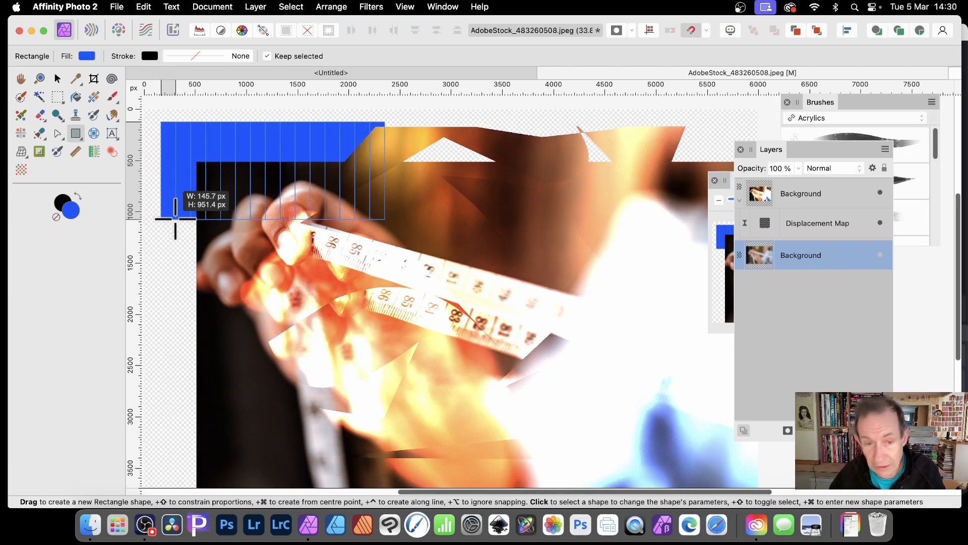
drag(175, 218, 178, 218)
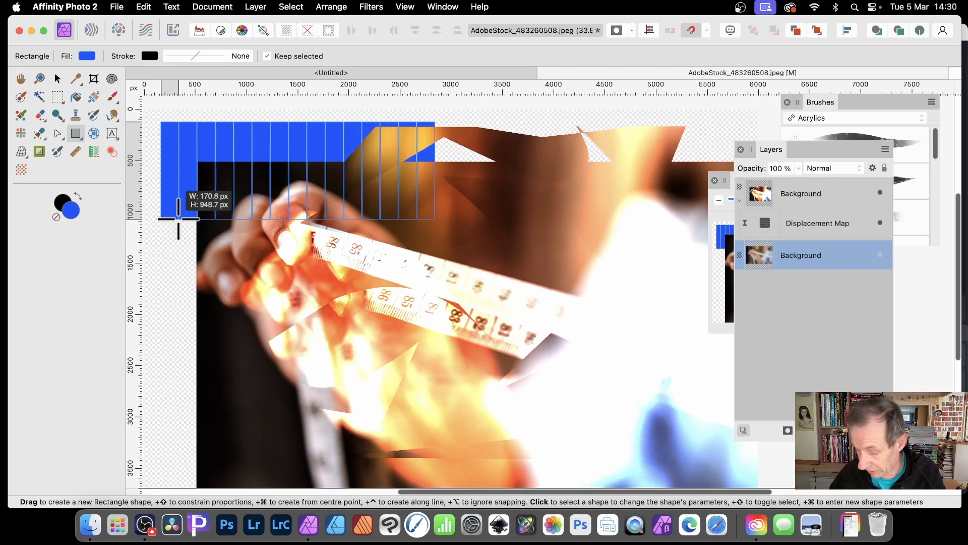
Step: Spread the row of 15 blue columns apart horizontally until the gaps are slightly narrower than the columns, each about 176 px wide
key(super+Right)
key(super+Right)
key(super+Right)
key(super+Right)
key(super+Right)
key(super+Right)
key(super+Right)
key(super+Right)
key(super+Right)
key(super+Right)
key(super+Right)
key(super+Right)
key(super+Right)
key(super+Right)
key(super+Right)
key(super+Right)
key(super+Right)
key(super+Right)
key(super+Right)
key(super+Right)
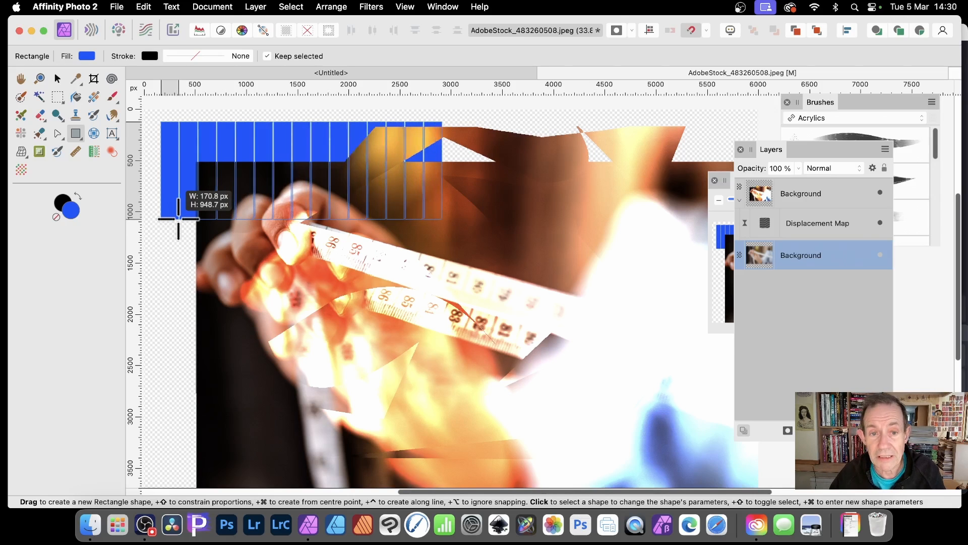
key(super+Right)
key(super+Right)
key(super+Right)
key(super+Right)
key(super+Right)
key(super+Right)
key(super+Right)
key(super+Right)
key(super+Right)
key(super+Right)
key(super+Right)
key(super+Right)
key(super+Right)
key(super+Right)
key(super+Right)
key(super+Right)
key(super+Right)
key(super+Right)
key(super+Right)
key(super+Right)
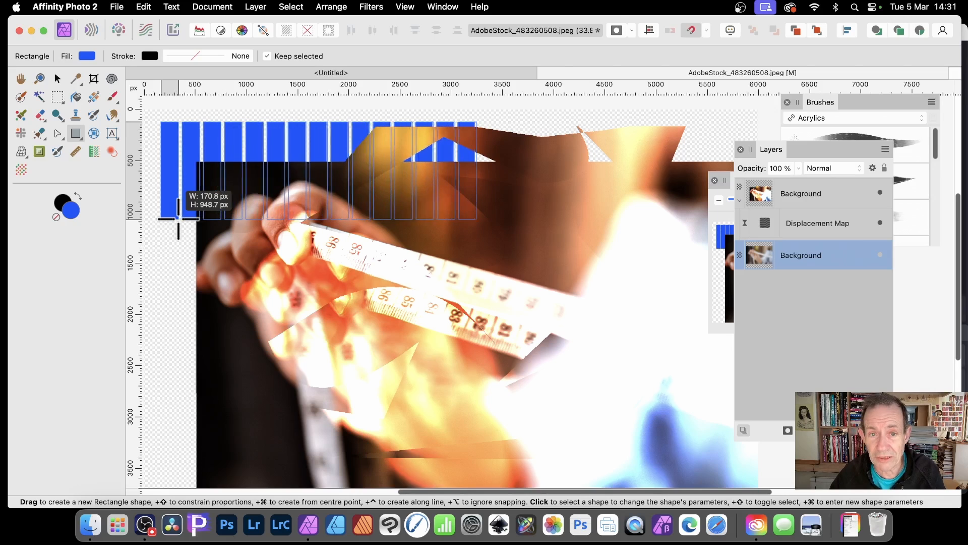
key(super+Right)
key(super+Right)
key(super+Right)
key(super+Right)
key(super+Right)
key(super+Right)
key(super+Right)
key(super+Right)
key(super+Right)
key(super+Right)
key(super+Right)
key(super+Right)
key(super+Right)
key(super+Right)
key(super+Right)
key(super+Right)
key(super+Right)
key(super+Right)
key(super+Right)
key(super+Right)
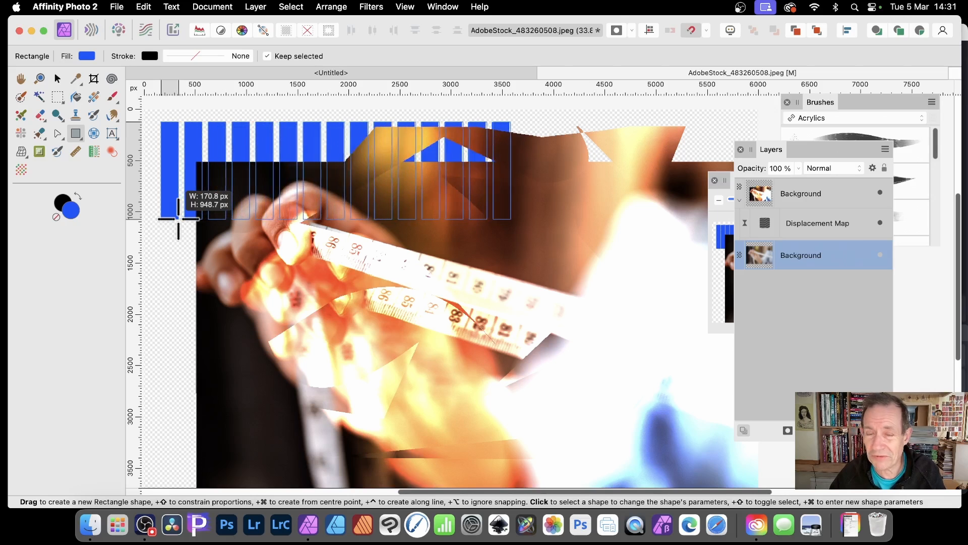
key(super+Right)
key(super+Right)
key(super+Right)
key(super+Right)
key(super+Right)
key(super+Right)
key(super+Right)
key(super+Right)
key(super+Right)
key(super+Right)
key(super+Right)
key(super+Right)
key(super+Right)
key(super+Right)
key(super+Right)
key(super+Right)
key(super+Right)
key(super+Right)
key(super+Right)
key(super+Right)
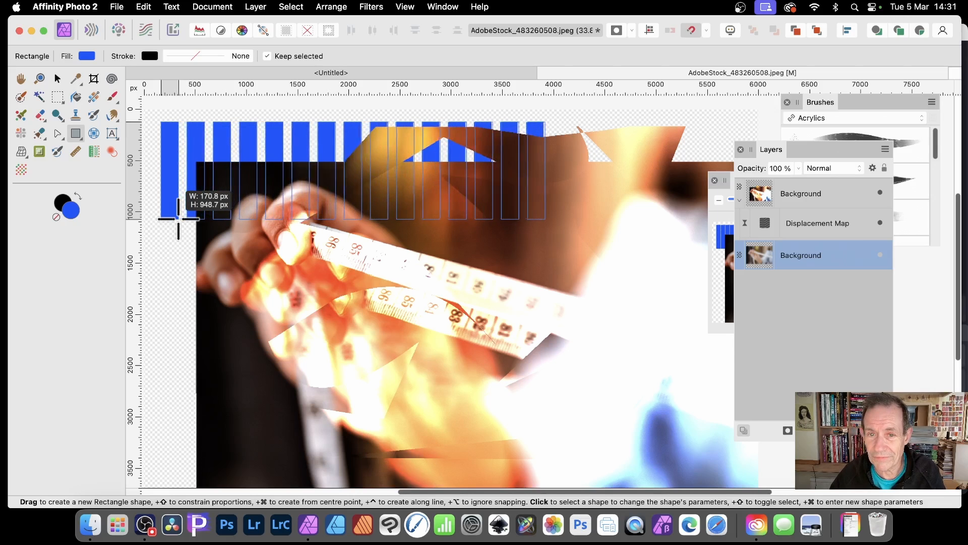
key(super+Right)
key(super+Right)
key(super+Right)
key(super+Right)
key(super+Right)
key(super+Right)
key(super+Right)
key(super+Right)
key(super+Right)
key(super+Right)
key(super+Right)
key(super+Right)
key(super+Right)
key(super+Right)
key(super+Right)
key(super+Right)
key(super+Right)
key(super+Right)
key(super+Right)
key(super+Right)
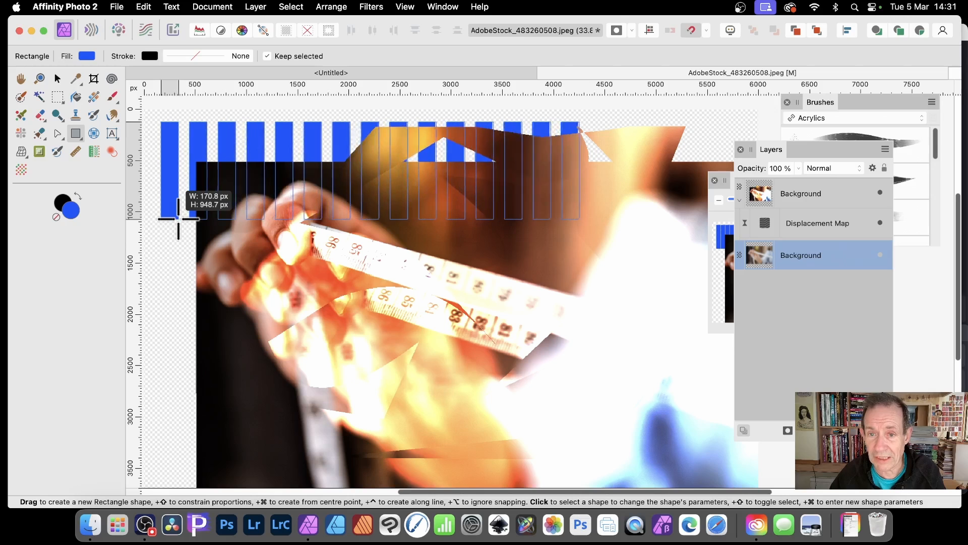
key(super+Right)
key(super+Right)
key(super+Right)
key(super+Right)
key(super+Right)
key(super+Right)
key(super+Right)
key(super+Right)
key(super+Right)
key(super+Right)
key(super+Right)
key(super+Right)
key(super+Right)
key(super+Right)
key(super+Right)
key(super+Right)
key(super+Right)
key(super+Right)
key(super+Right)
key(super+Right)
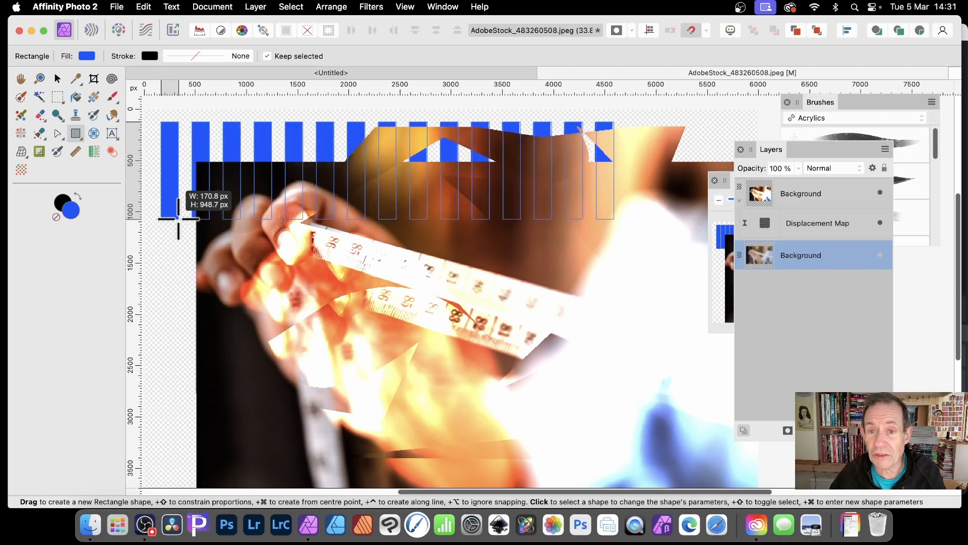
key(super+Right)
key(super+Right)
key(super+Right)
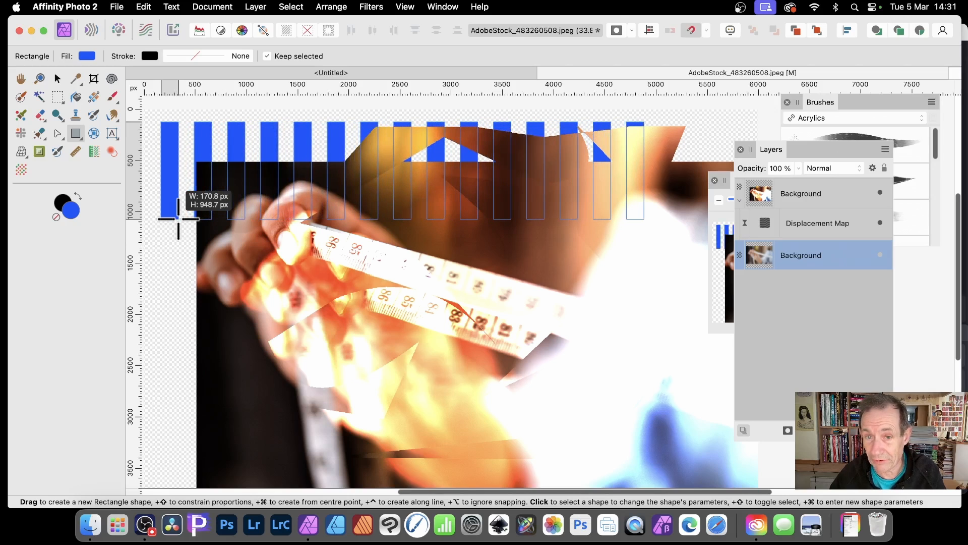
key(super+Right)
key(super+Right)
key(super+Right)
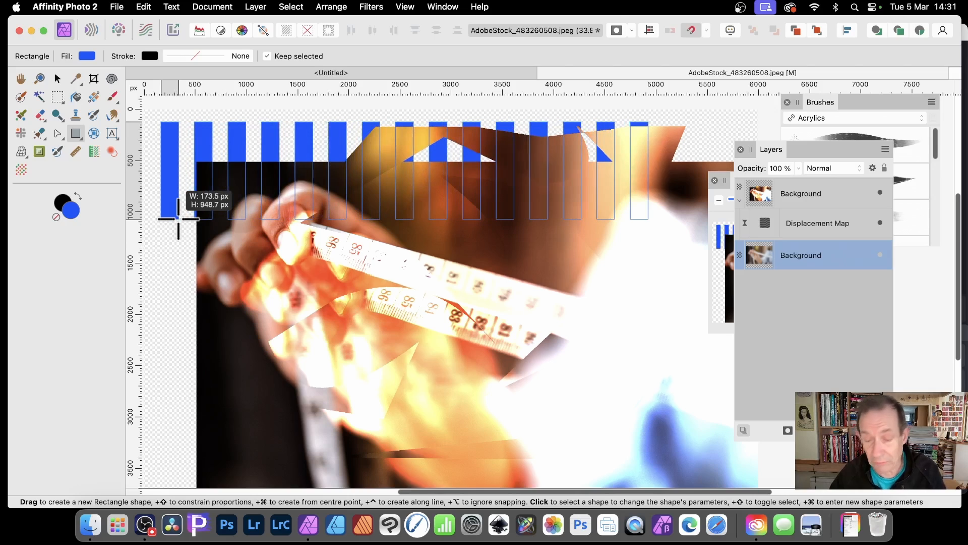
key(super+Right)
key(super+Right)
key(super+Right)
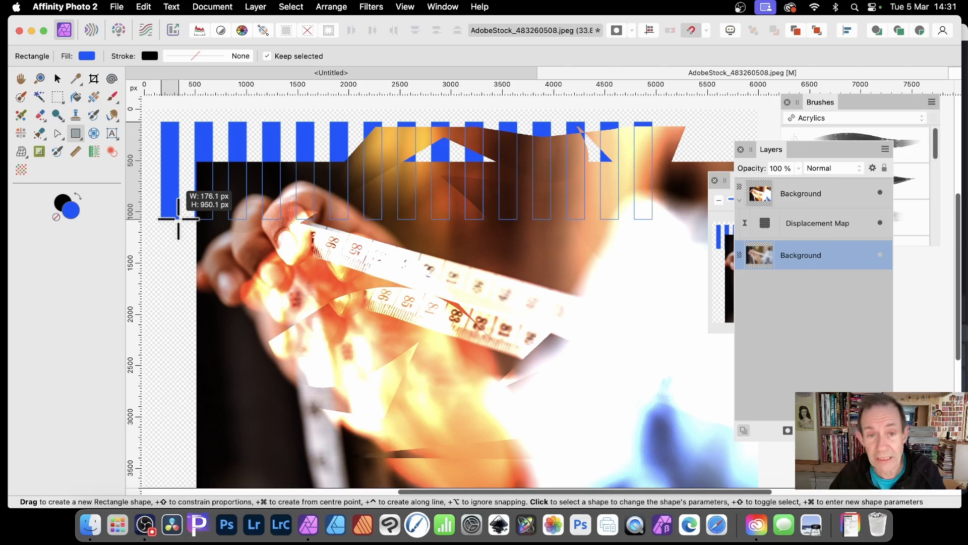
Step: Multiply the row of columns downward into three rows, separate the rows with narrow gaps and finish drawing the rectangle grid
key(Down)
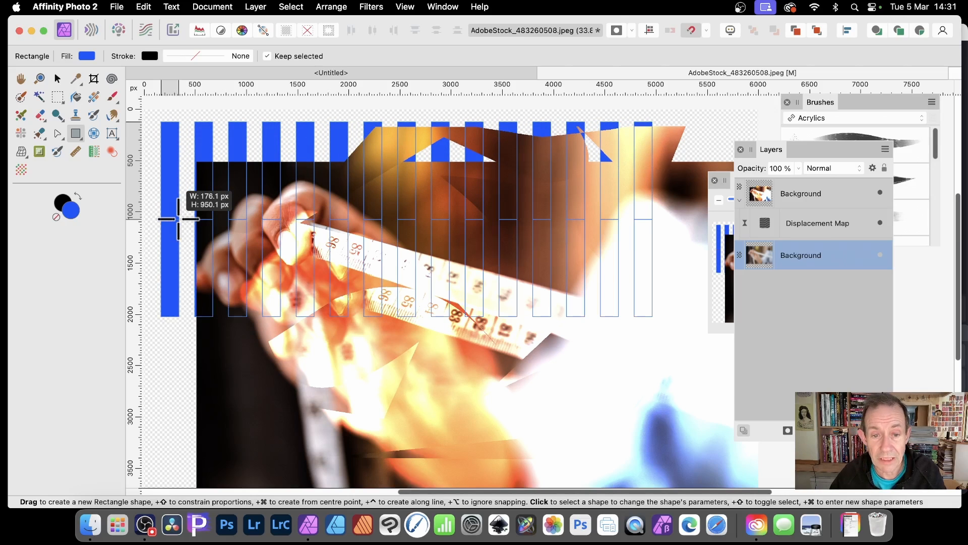
key(Down)
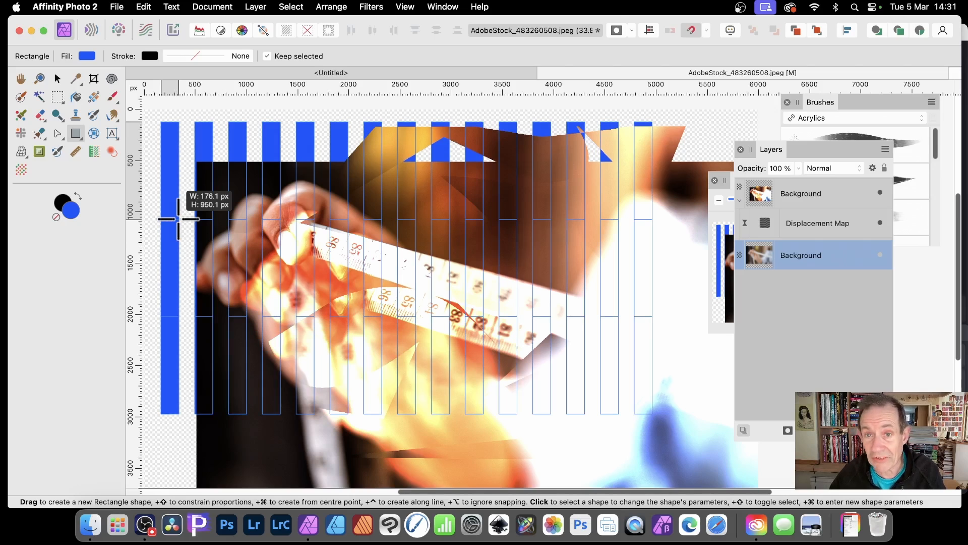
key(super+Down)
key(super+Down)
key(super+Down)
key(super+Down)
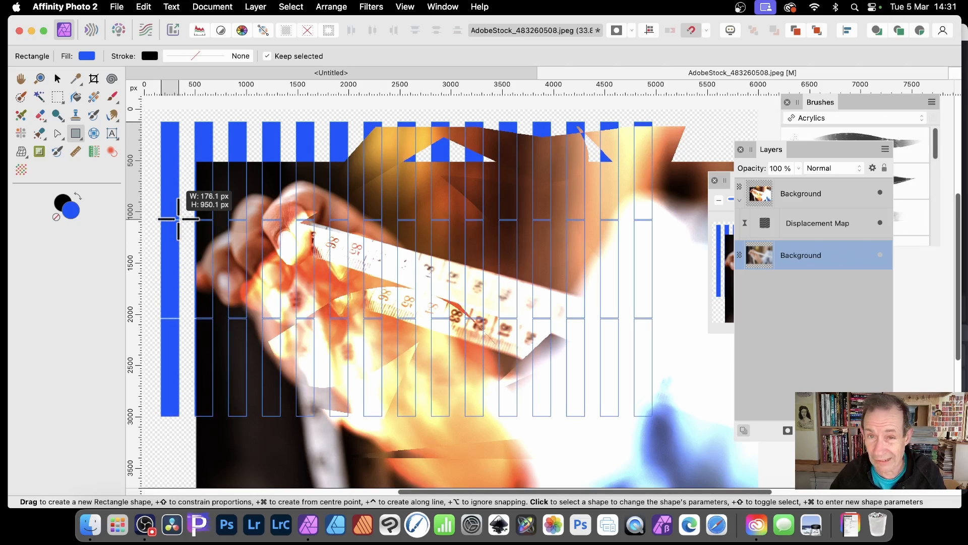
key(super+Down)
key(super+Down)
key(super+Down)
key(super+Down)
key(super+Down)
key(super+Down)
key(super+Down)
key(super+Down)
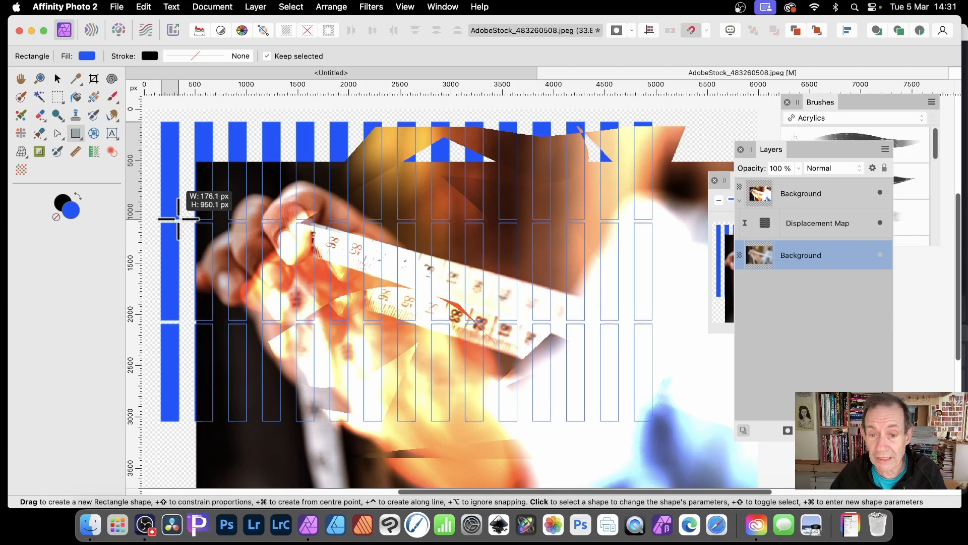
key(super+Down)
key(super+Down)
key(super+Down)
key(super+Down)
key(super+Down)
key(super+Down)
key(super+Down)
key(super+Down)
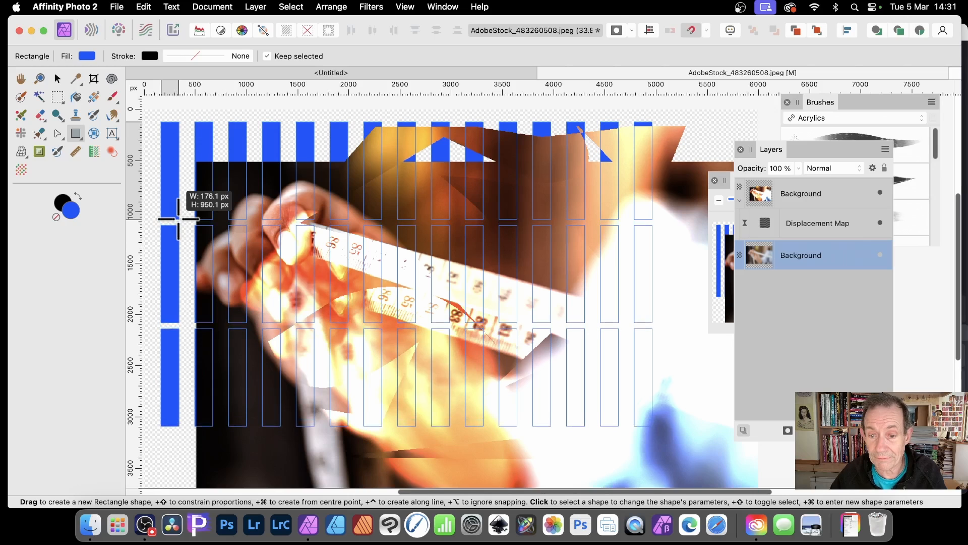
drag(178, 219, 178, 218)
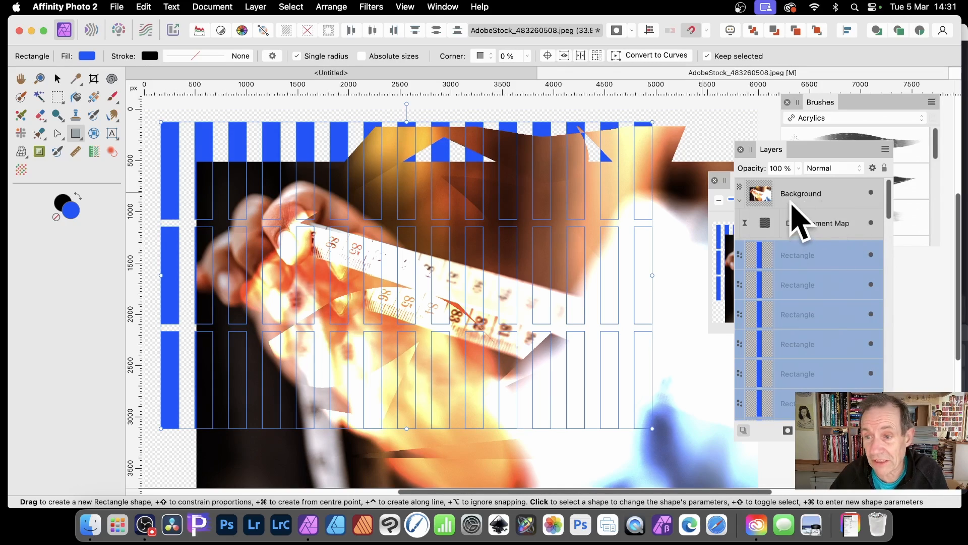
Step: Reload the upper Background's Displacement Map from the rectangle grid and layers beneath, and close the filter's settings
click(795, 197)
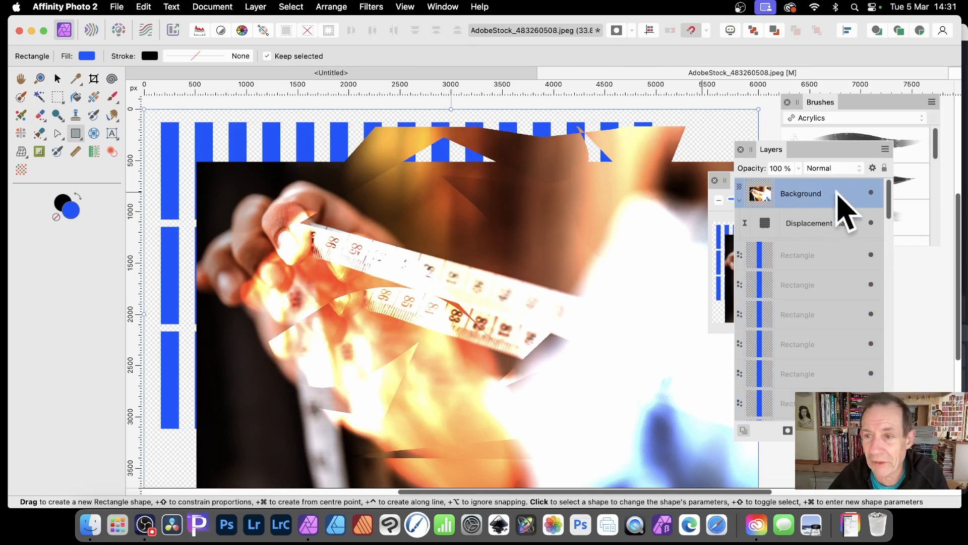
click(765, 223)
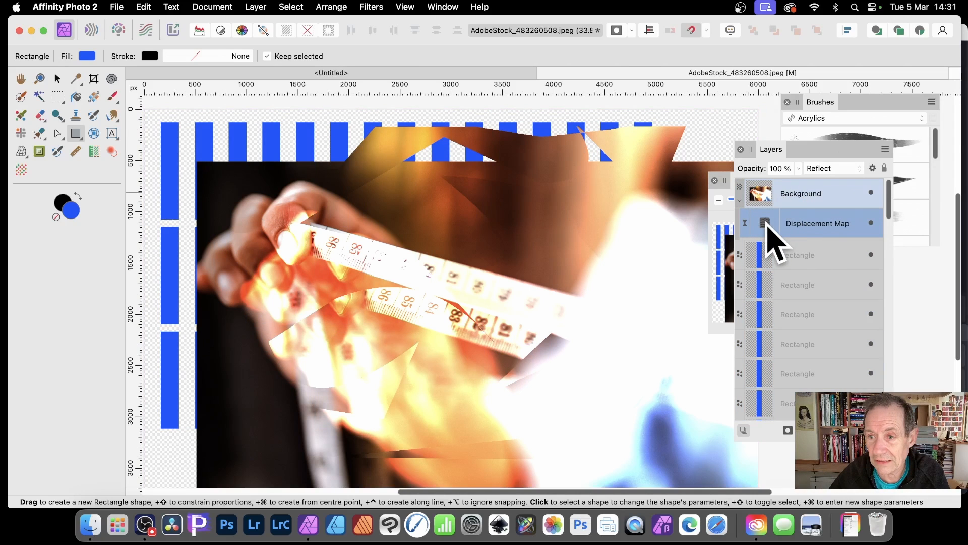
double_click(765, 223)
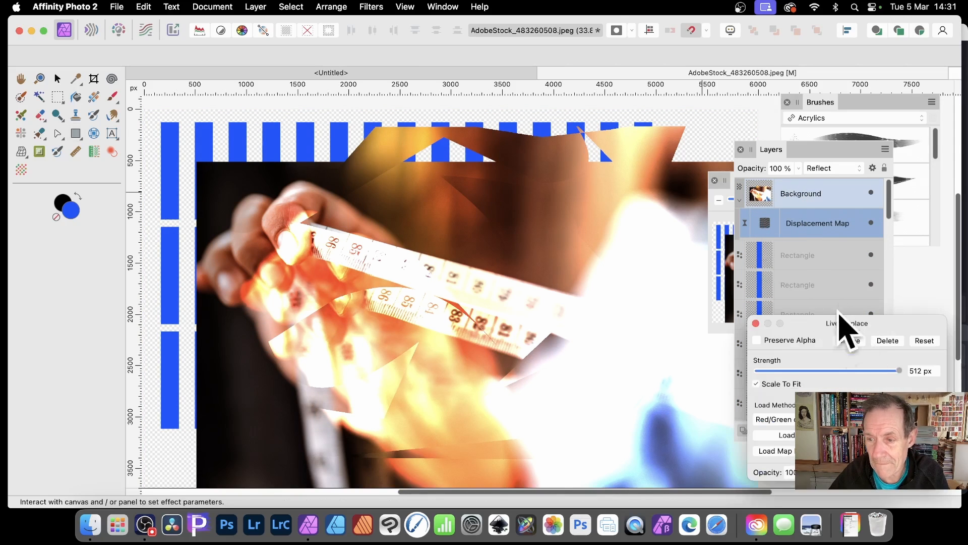
drag(839, 325, 599, 241)
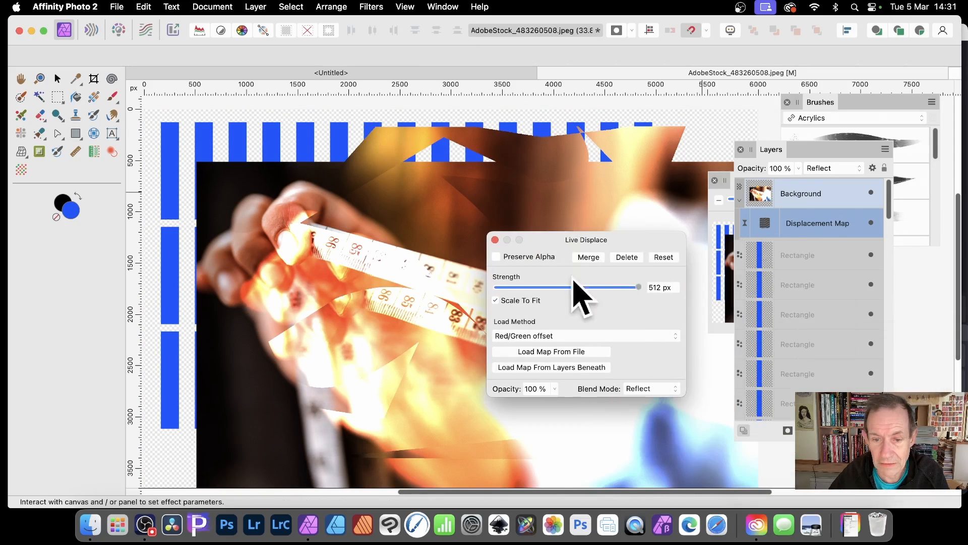
click(564, 368)
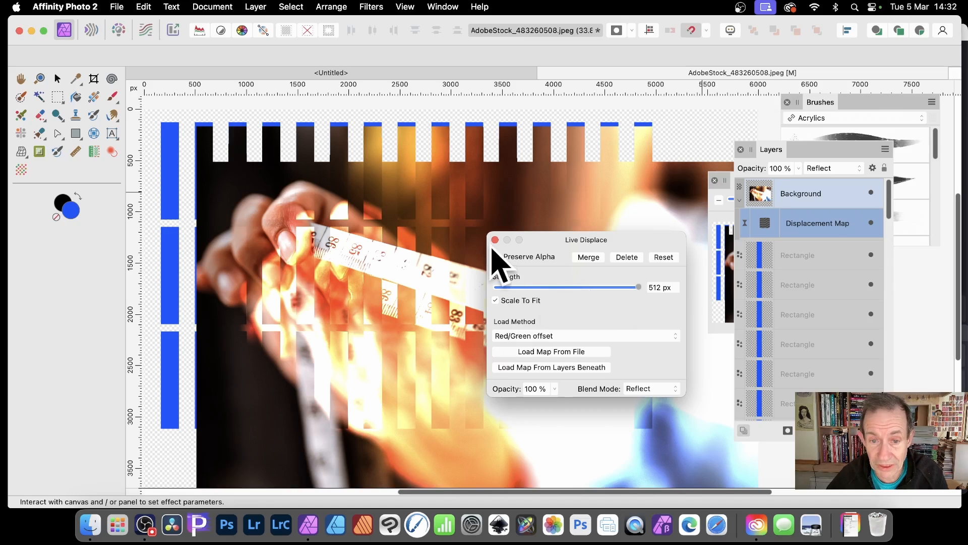
click(496, 241)
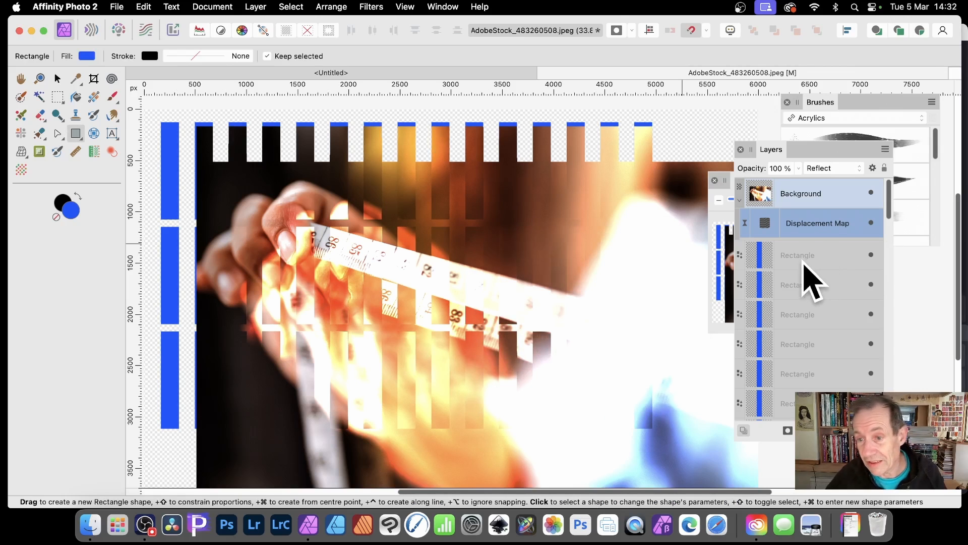
Step: Select all the Rectangle layers of the blue grid between the upper and lower Background layers for a layer command
click(870, 266)
scroll(858, 282, down, 2)
drag(889, 204, 896, 404)
shift+click(833, 376)
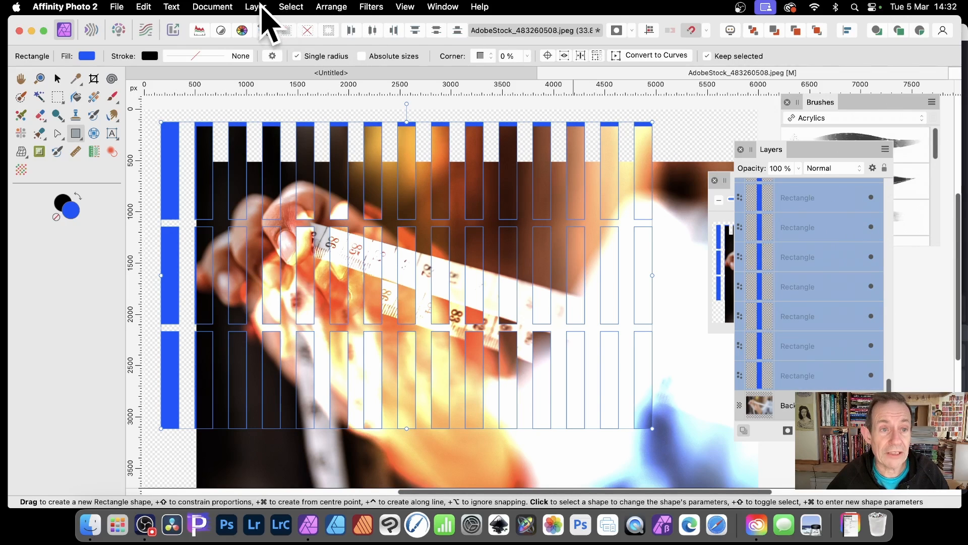
click(255, 6)
scroll(259, 30, down, 10)
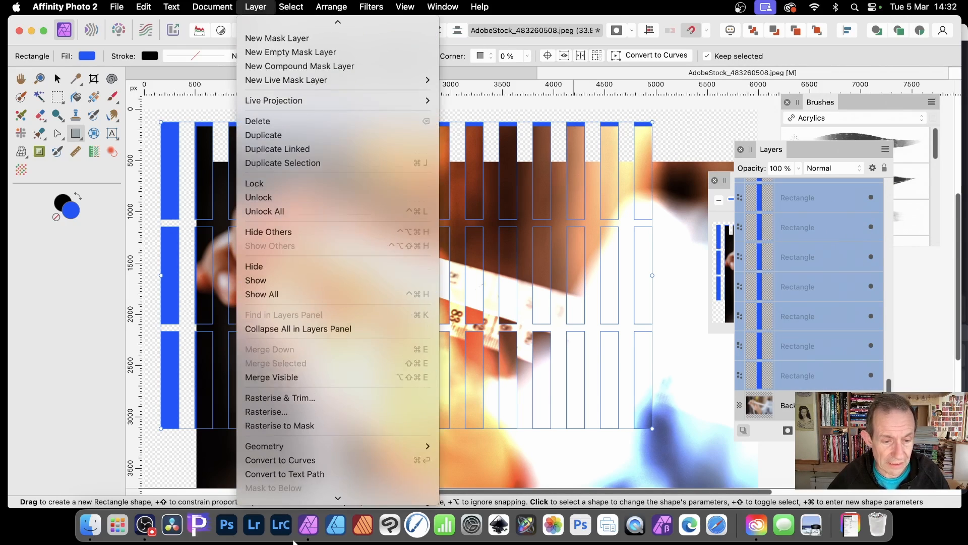
Step: Combine the selected rectangles into one shape with Add and scale it to cover the left third of the photo
mouse_move(305, 440)
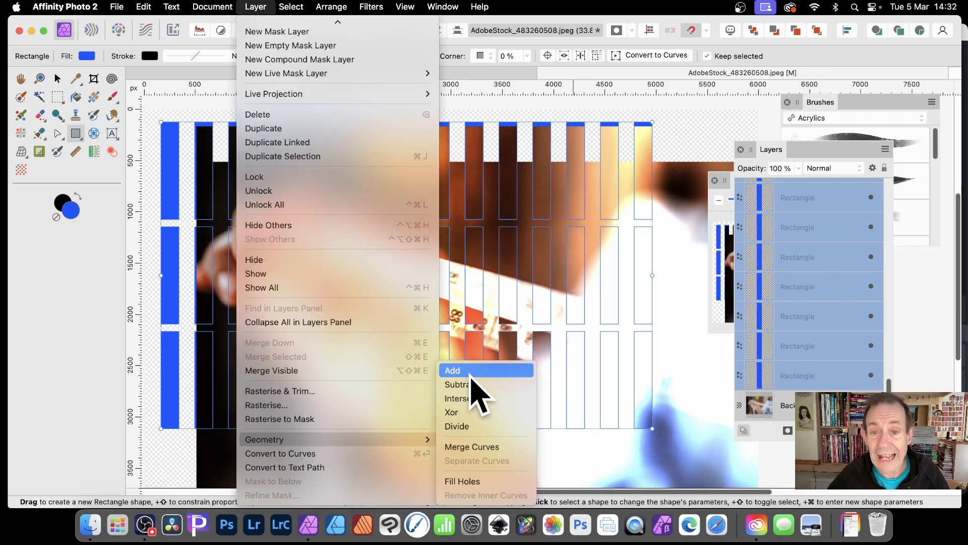
click(467, 374)
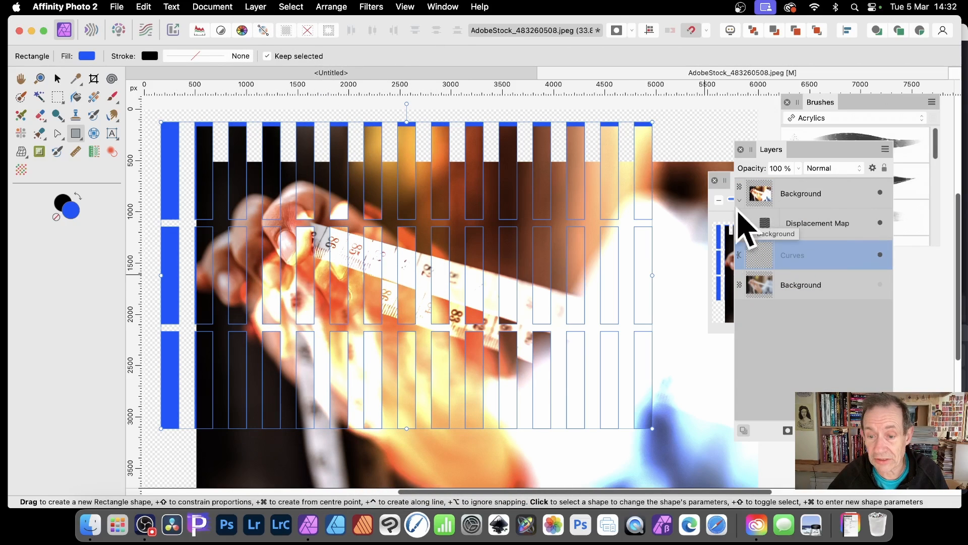
click(57, 79)
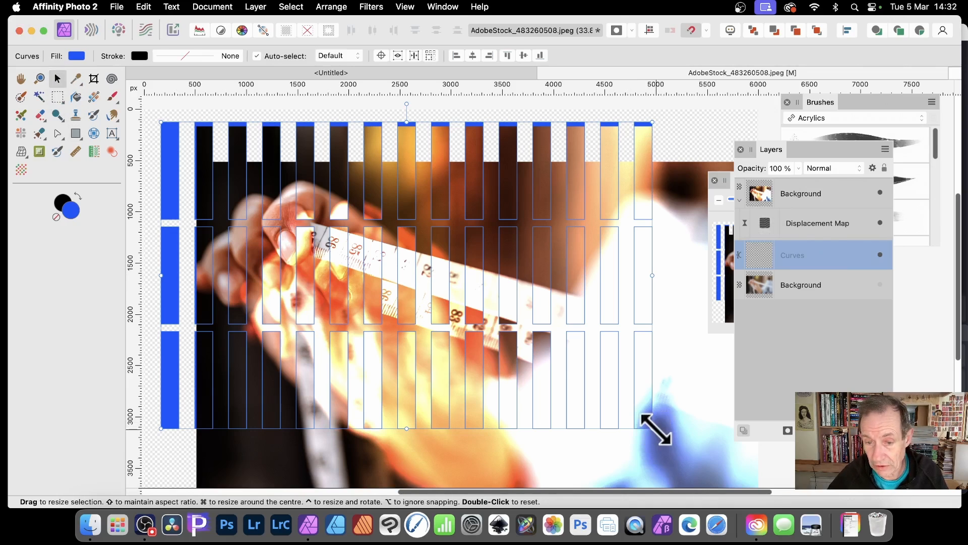
drag(653, 428, 341, 443)
drag(328, 378, 357, 382)
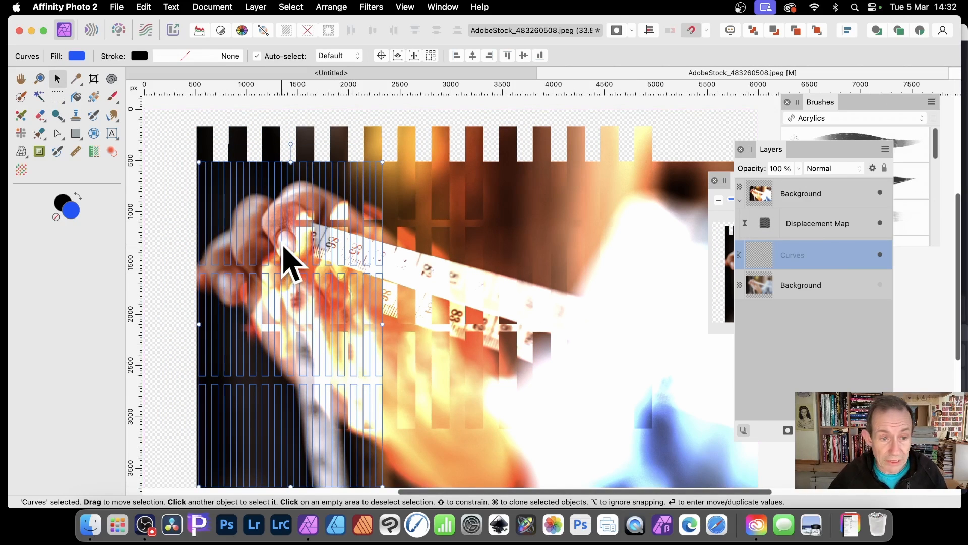
Step: Duplicate the striped shape twice, placing the copies over the middle and right thirds of the photo
drag(283, 247, 453, 242)
key(super+j)
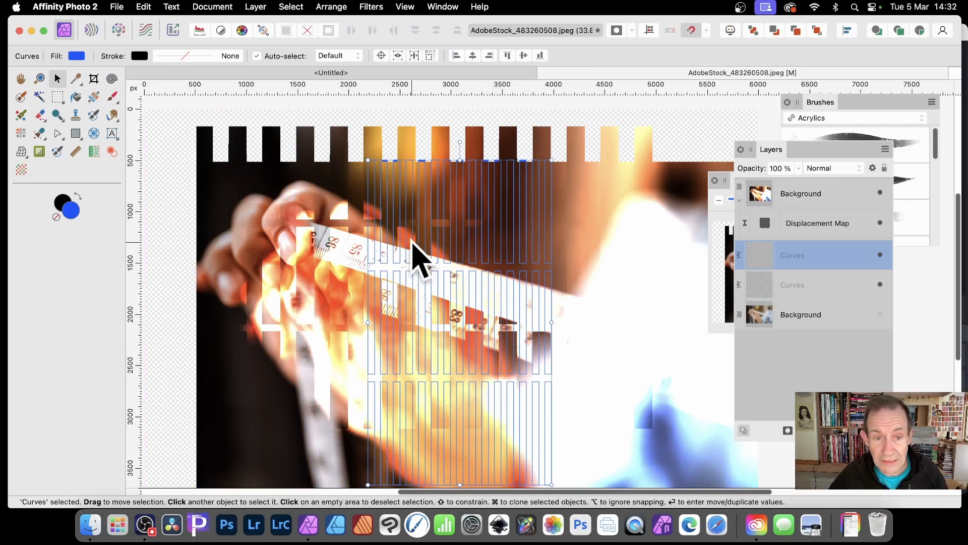
drag(393, 242, 595, 243)
key(super+j)
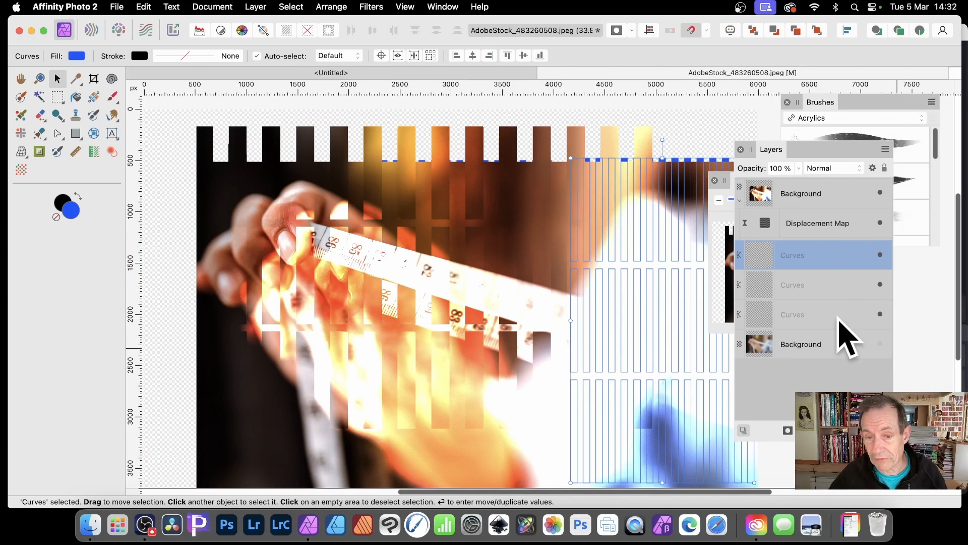
Step: Load the upper Background layer's displacement map from the striped Curves layers beneath it
click(799, 198)
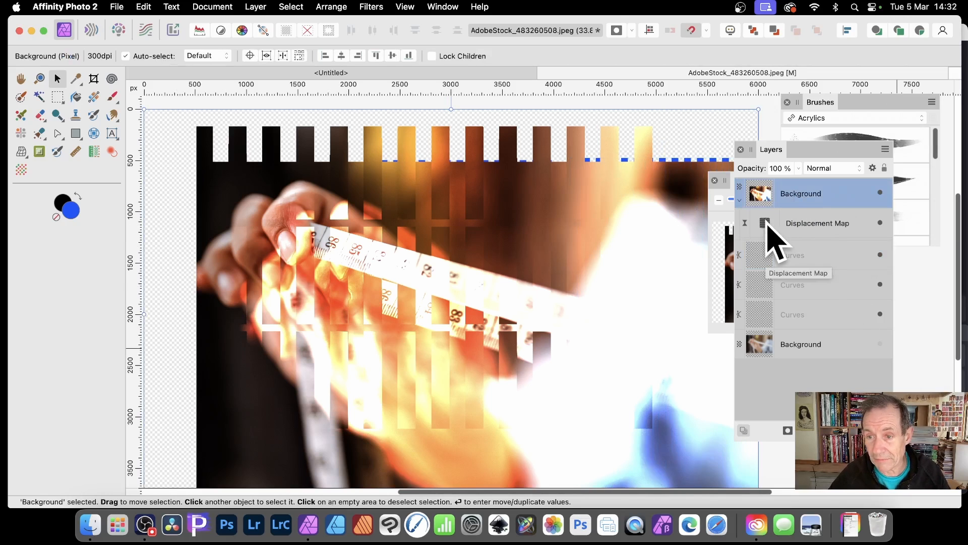
double_click(766, 223)
drag(835, 323, 210, 209)
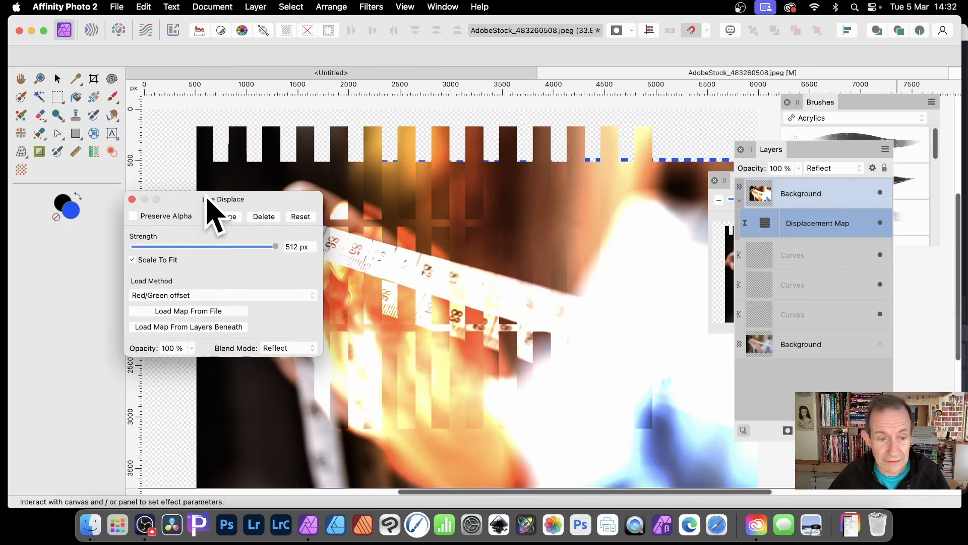
click(202, 327)
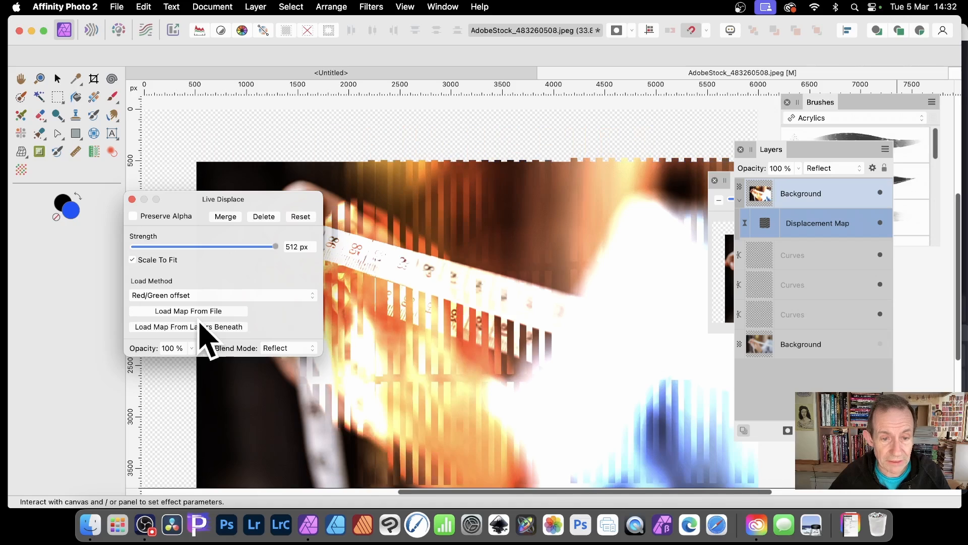
drag(266, 197, 134, 200)
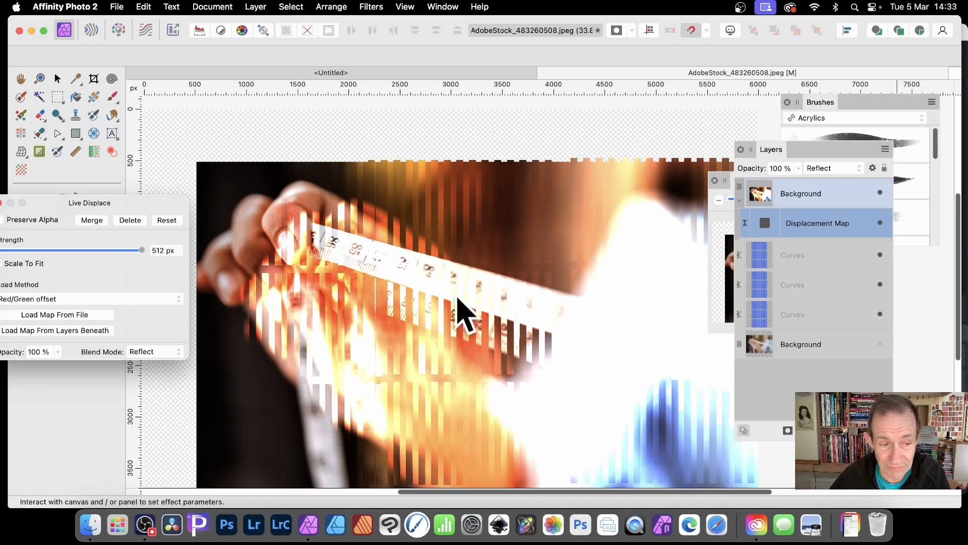
Step: Set the Live Displace filter's blend mode to Luminosity and close its settings
drag(116, 205, 205, 151)
click(259, 299)
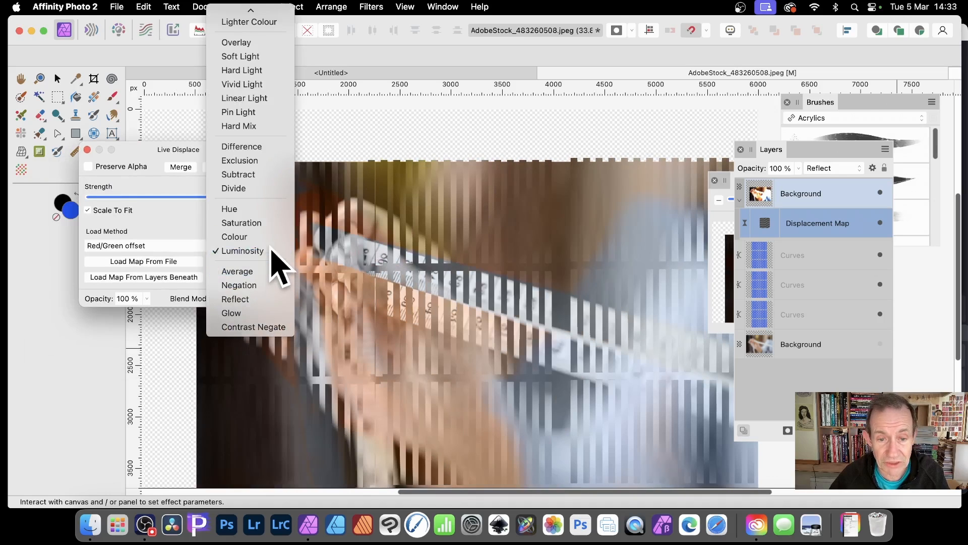
click(272, 251)
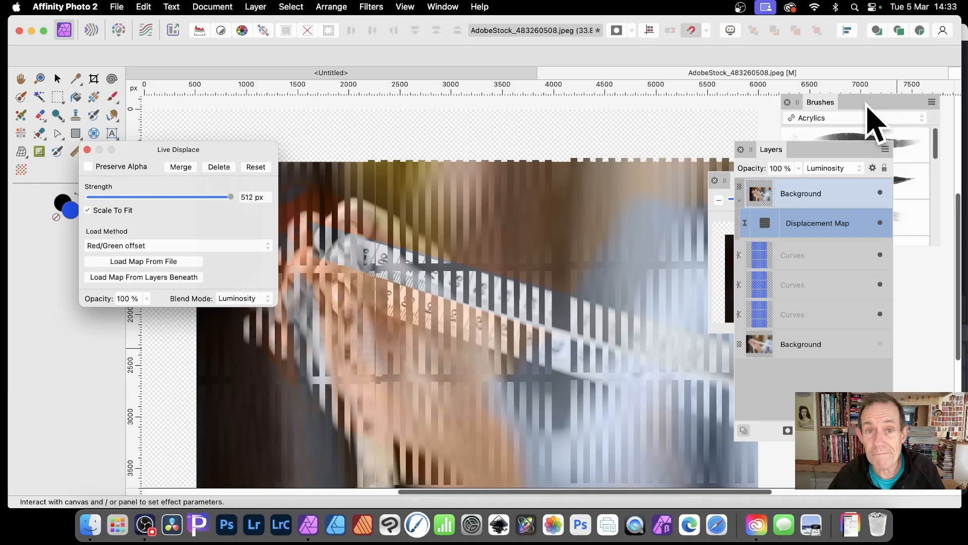
click(88, 150)
Step: Delete the three Curves layers and make the lower Background layer visible
click(807, 256)
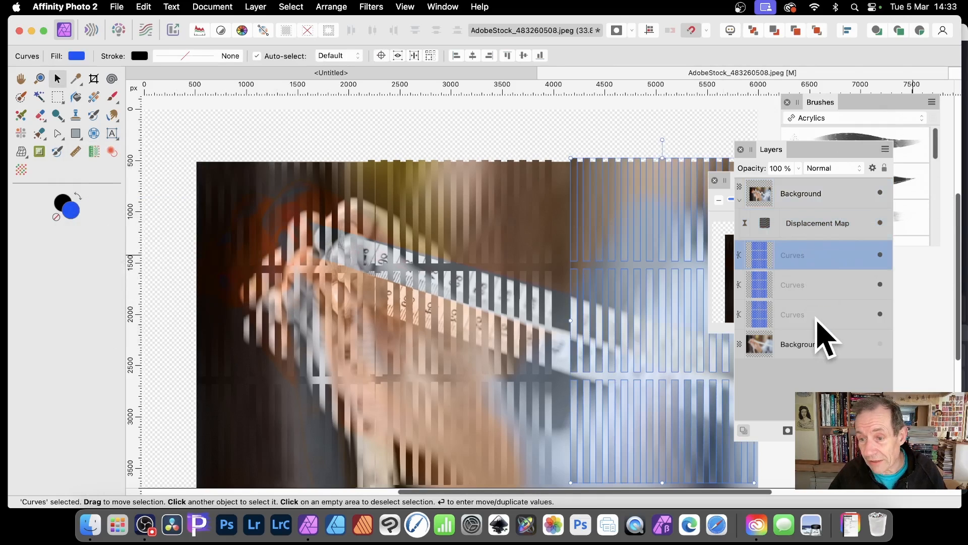
shift+click(813, 316)
key(Delete)
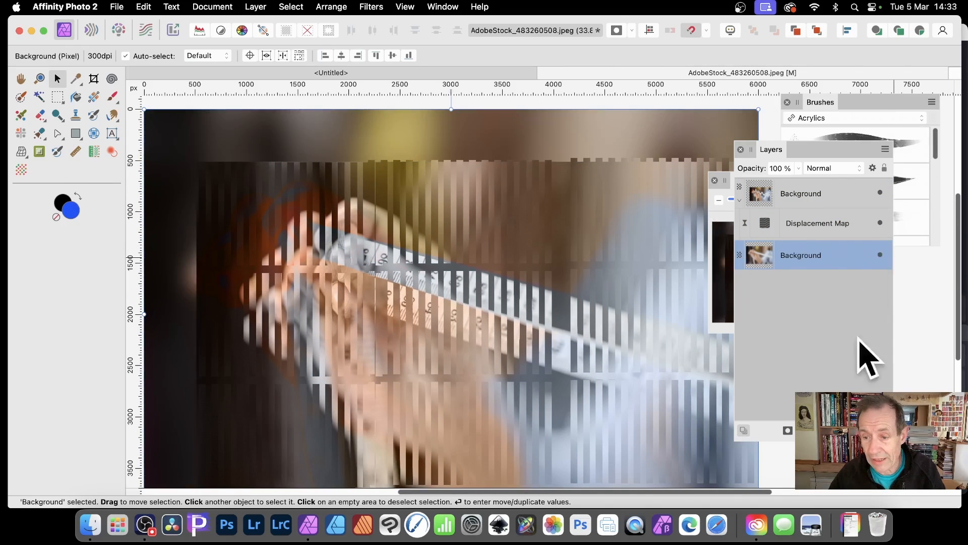
Step: Reload the displacement map from the lower Background photo layer and close the filter settings
click(807, 196)
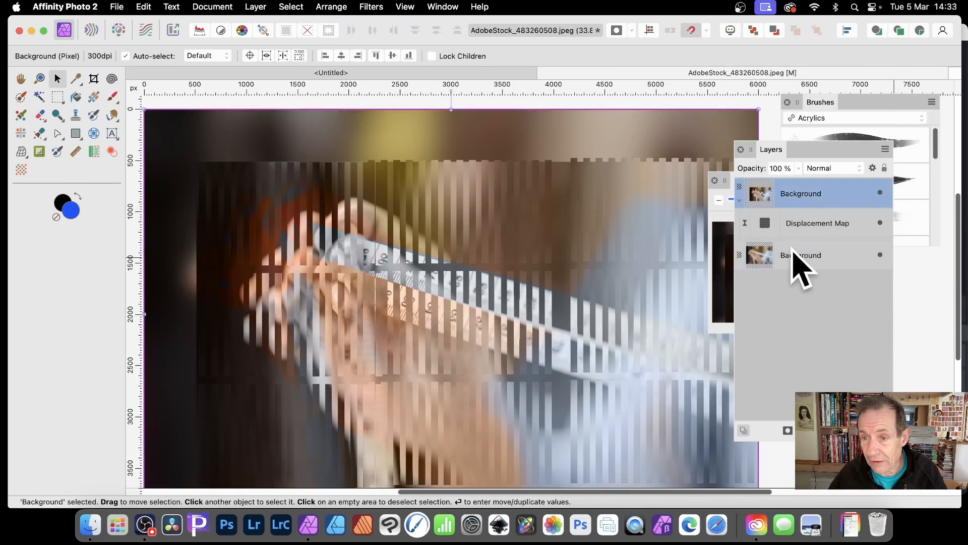
click(766, 226)
drag(858, 323, 437, 173)
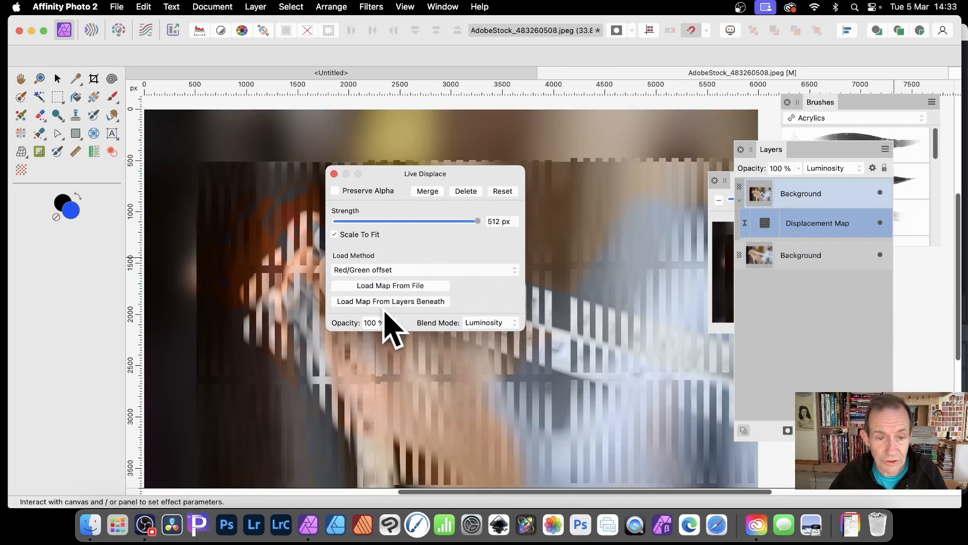
click(389, 301)
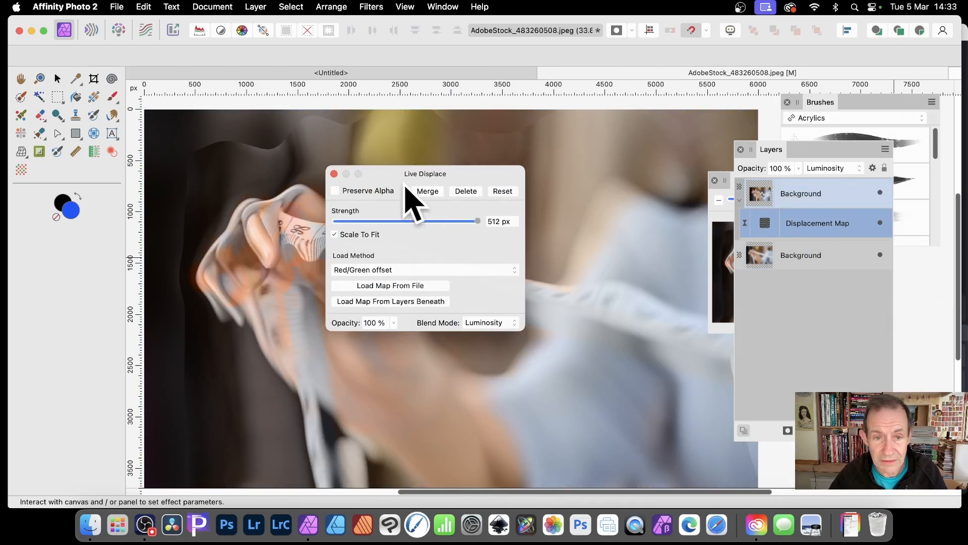
drag(405, 176, 740, 174)
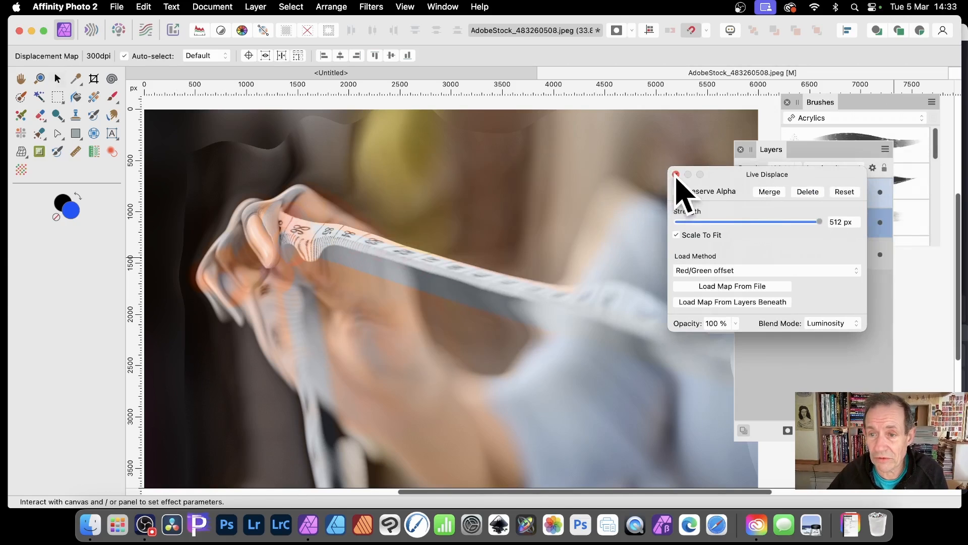
click(676, 174)
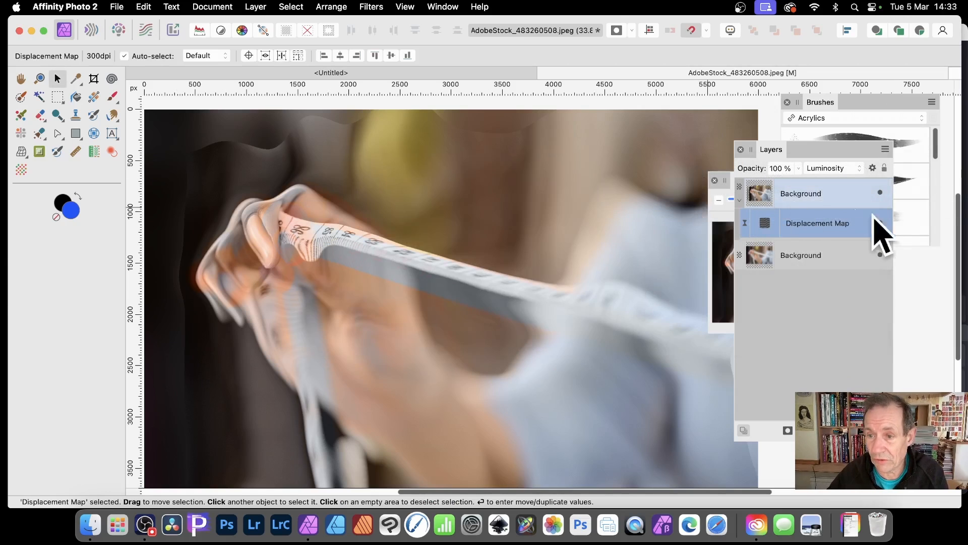
Step: Duplicate the Displacement Map filter twice to stack three of them on the upper Background layer
right_click(820, 231)
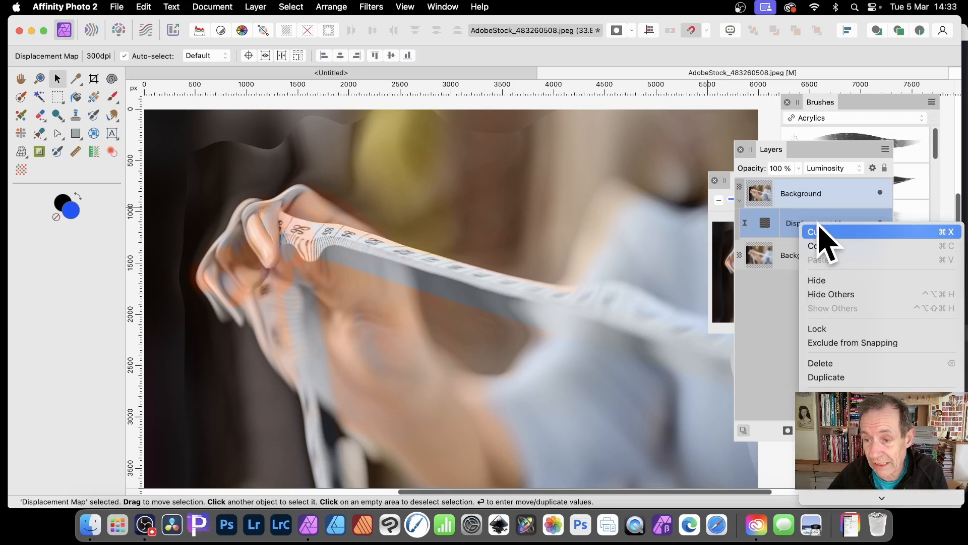
click(837, 378)
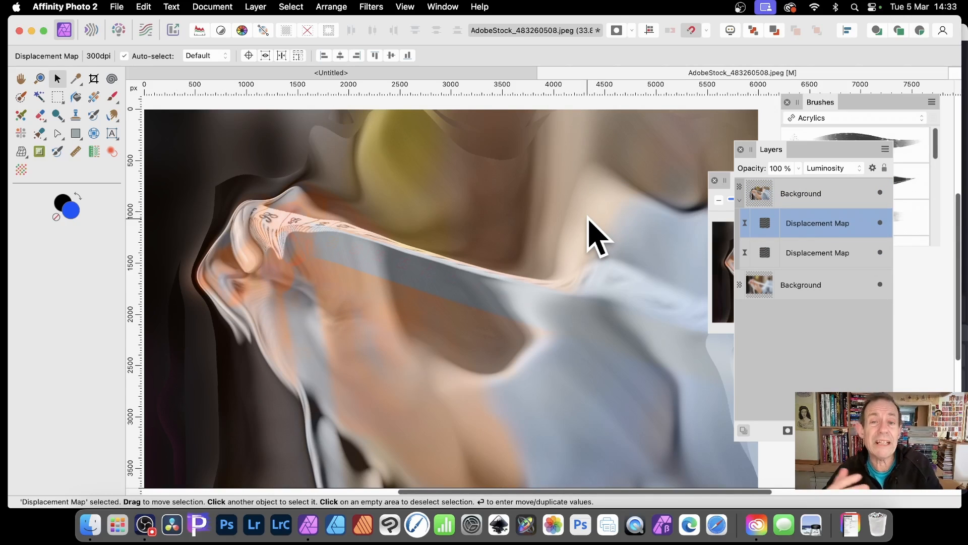
right_click(834, 227)
click(830, 378)
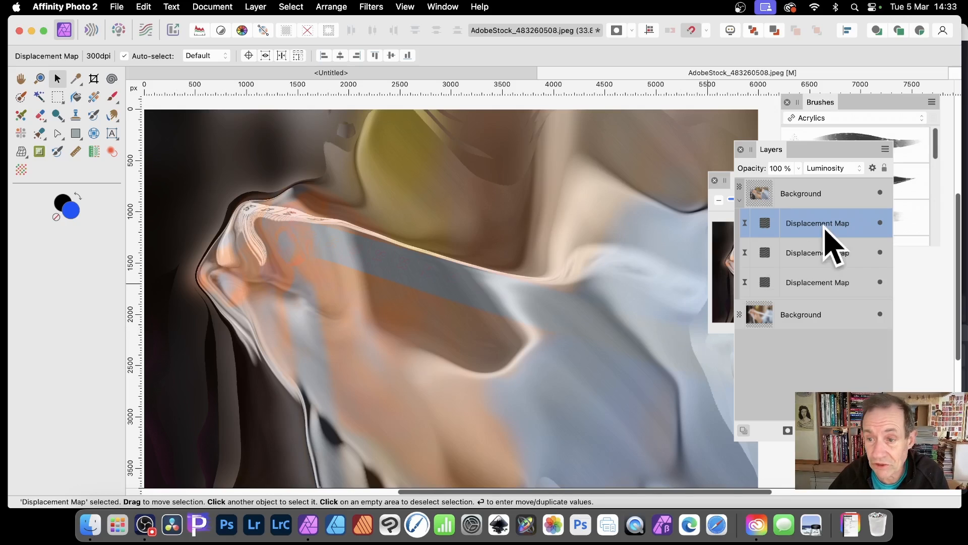
Step: Set the topmost Displacement Map's strength to -512 px and close its settings
double_click(766, 225)
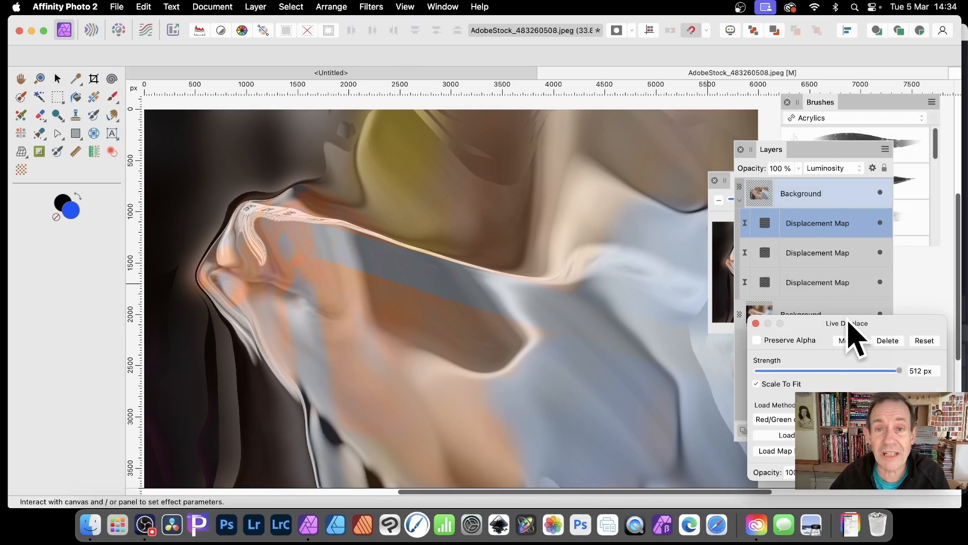
drag(849, 323, 182, 211)
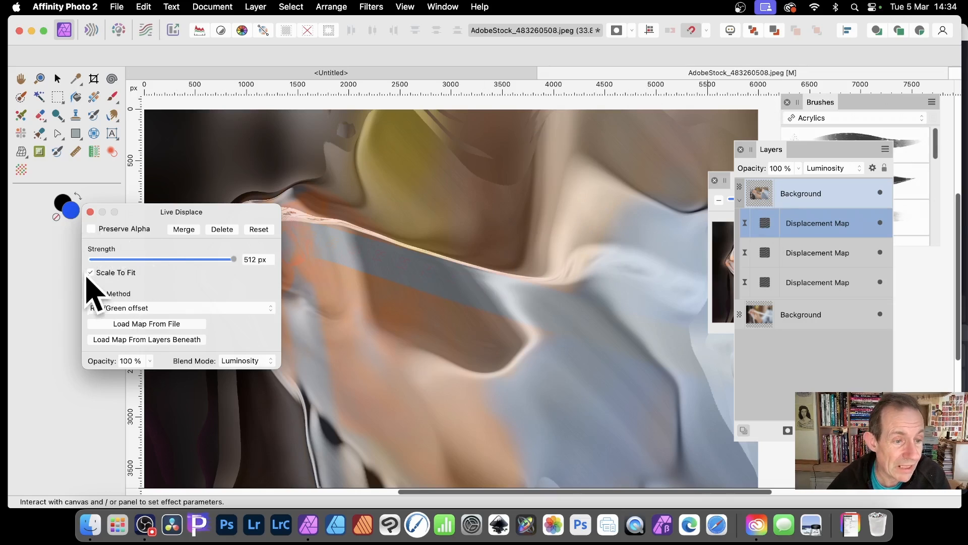
drag(233, 260, 59, 266)
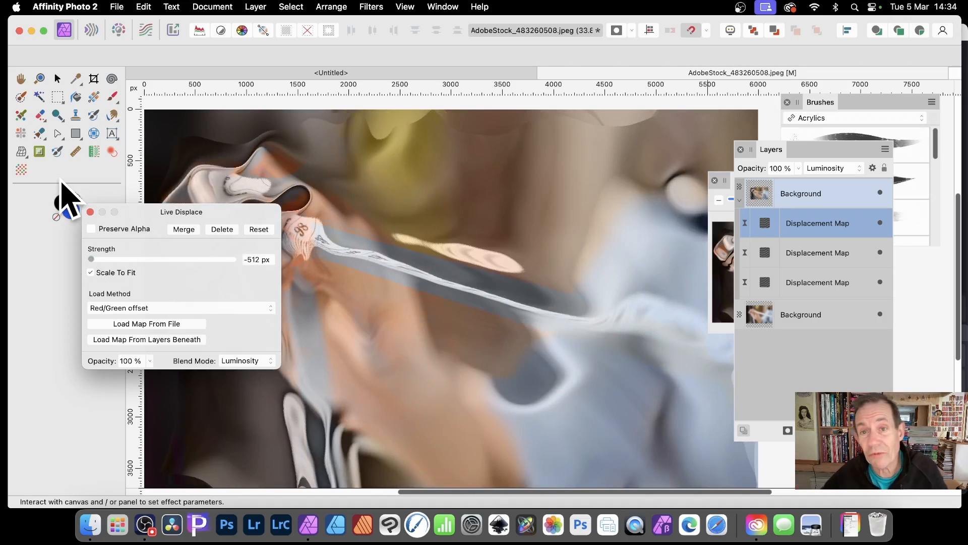
click(90, 212)
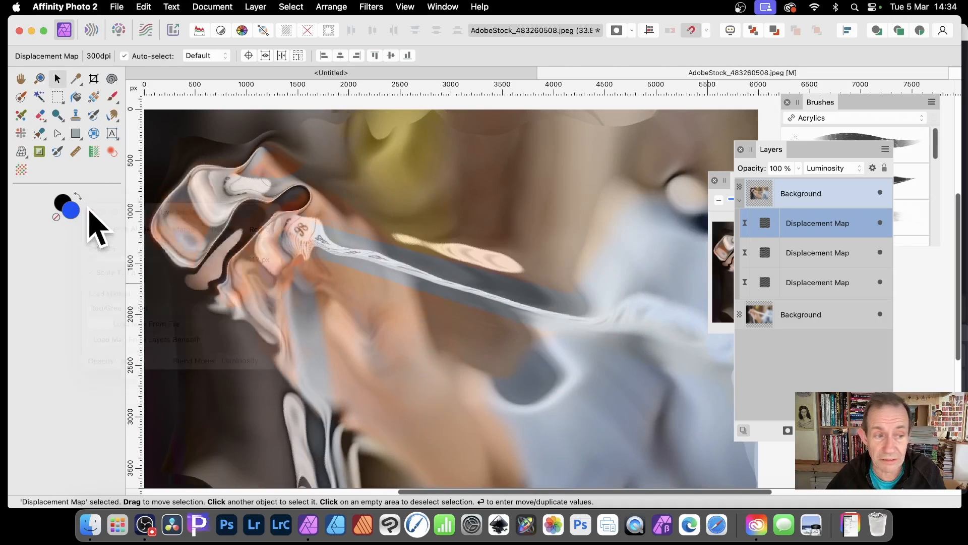
Step: Reduce the middle Displacement Map's strength to 225.4 px and close its settings
click(771, 252)
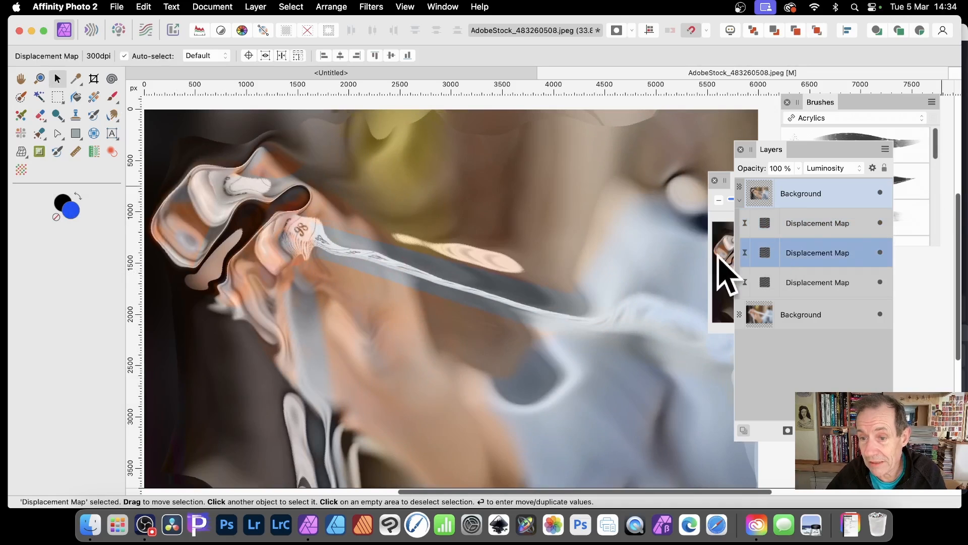
click(766, 254)
drag(828, 326, 371, 174)
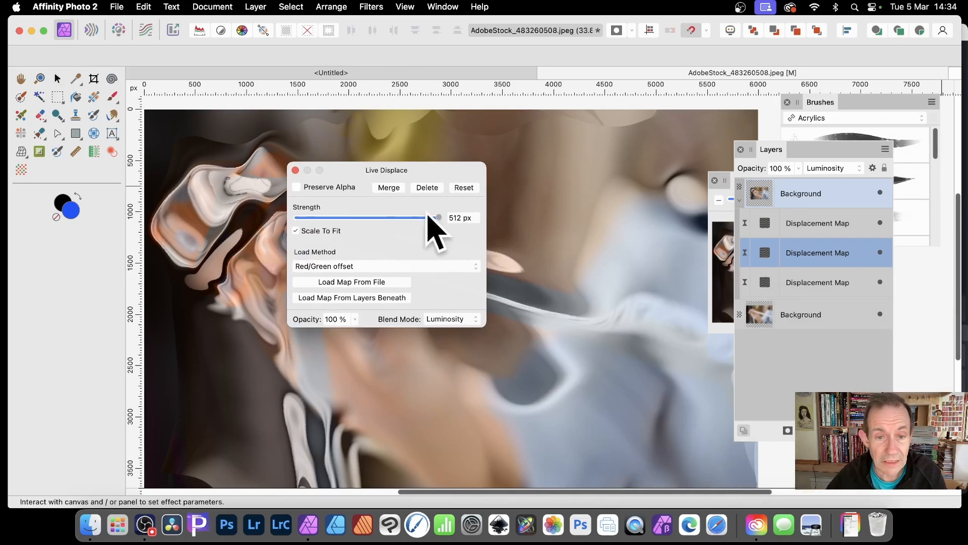
drag(438, 218, 399, 224)
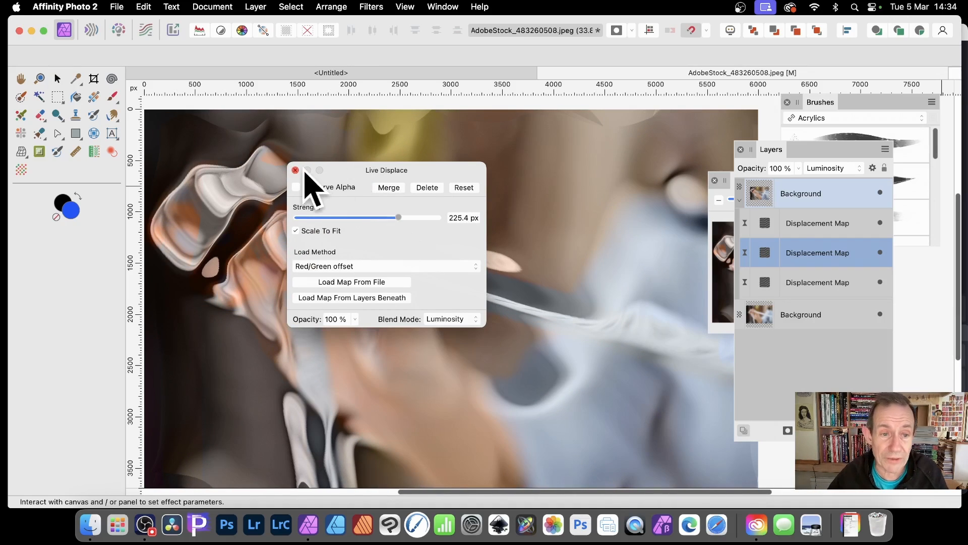
click(296, 170)
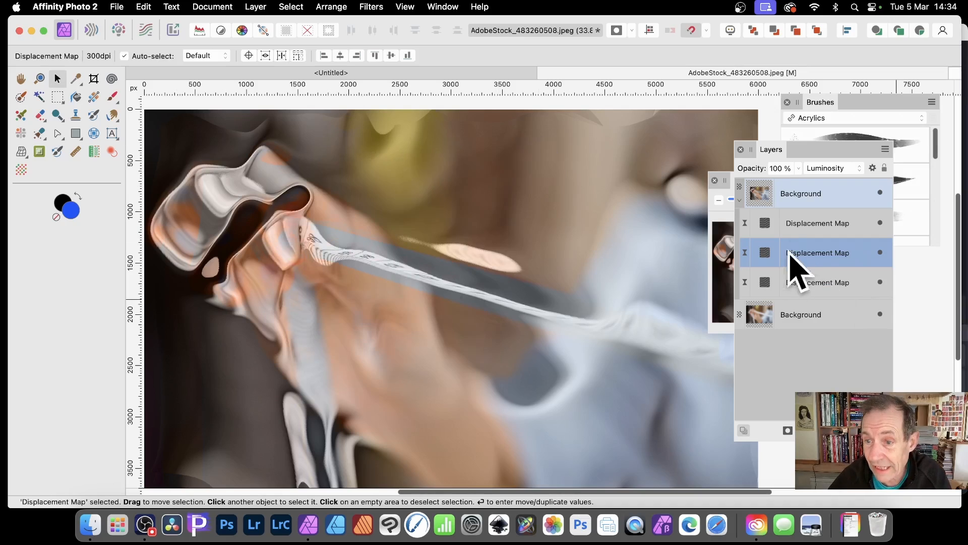
Step: Duplicate the topmost Displacement Map through Move / Duplicate with 11 copies and a 38 px horizontal offset
click(772, 222)
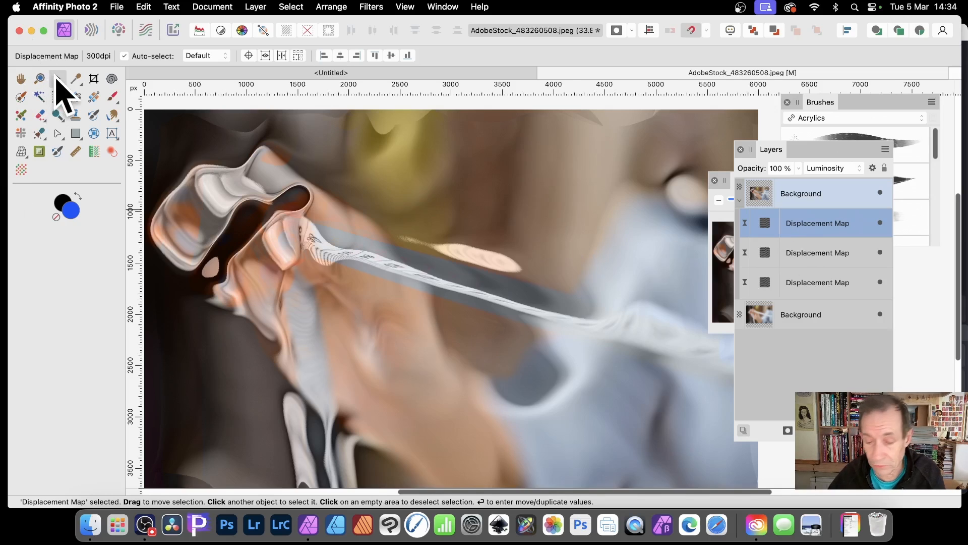
key(Return)
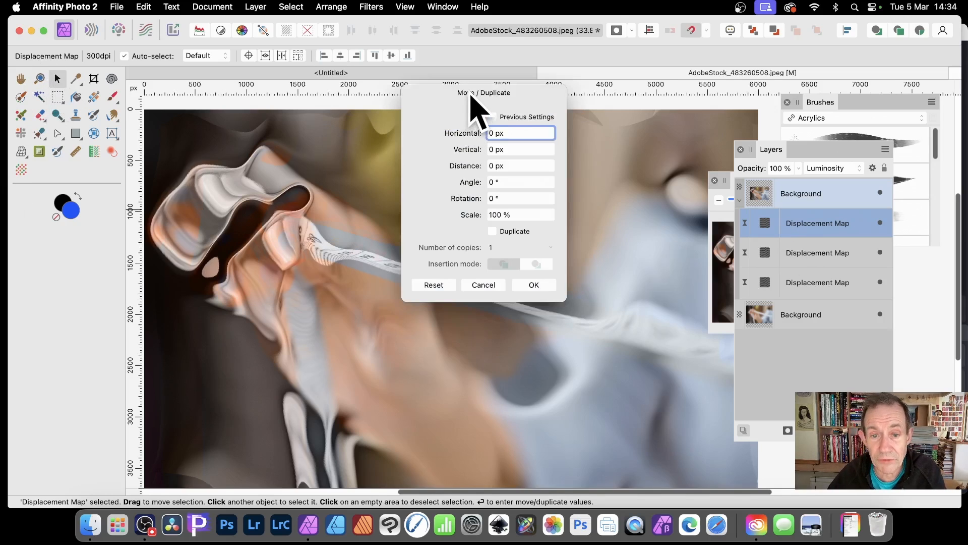
drag(471, 94, 511, 151)
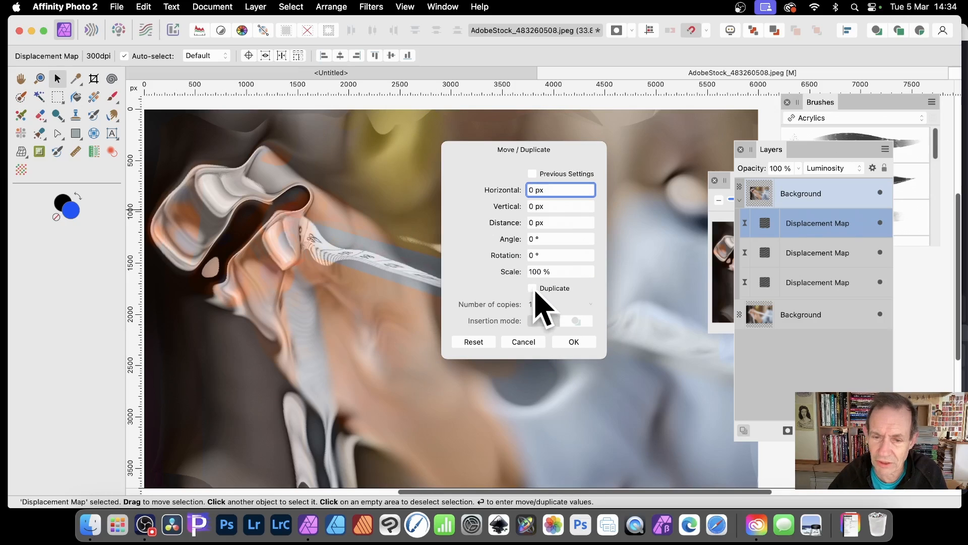
click(554, 288)
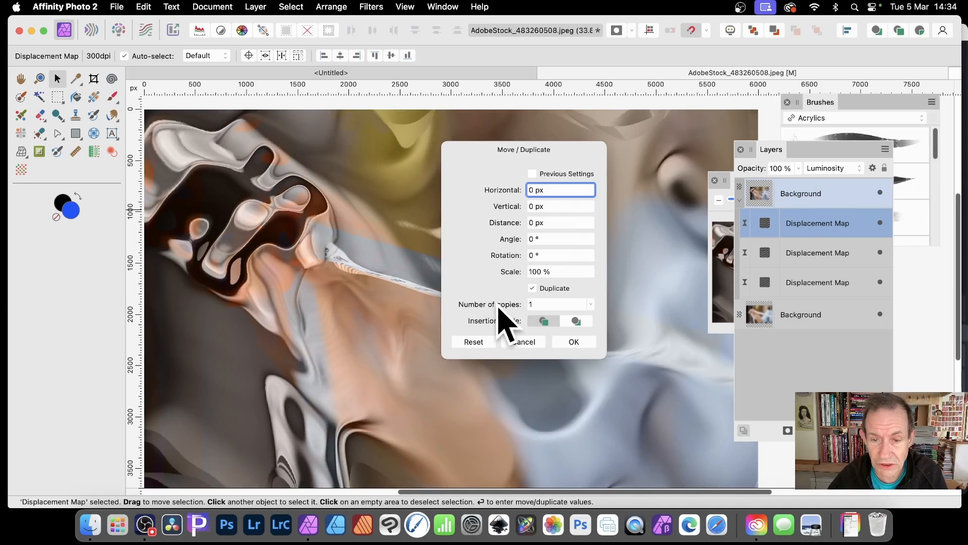
drag(498, 305, 500, 306)
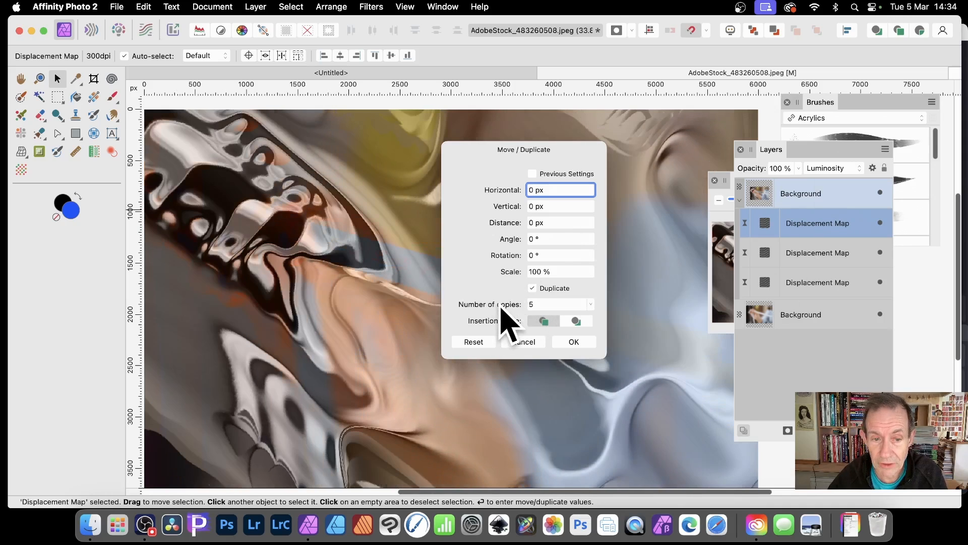
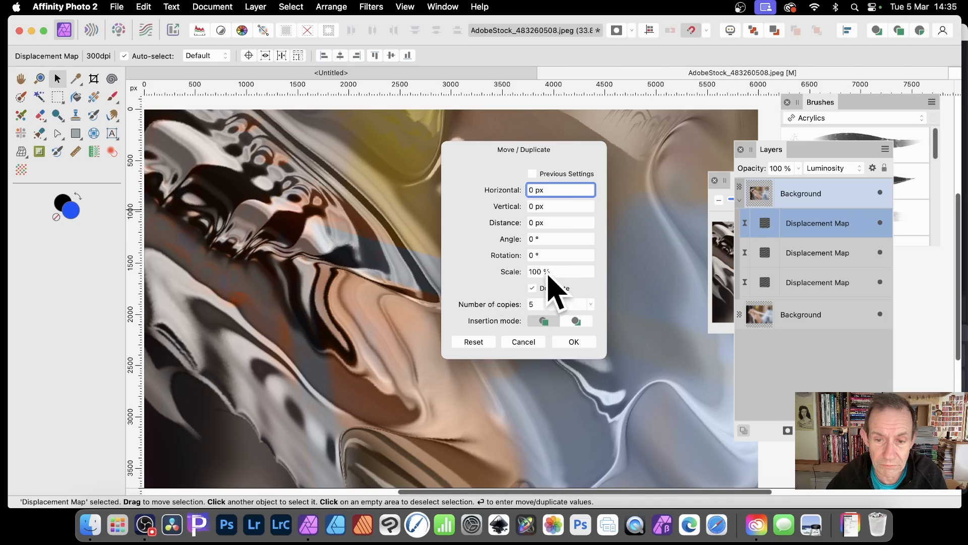
click(551, 271)
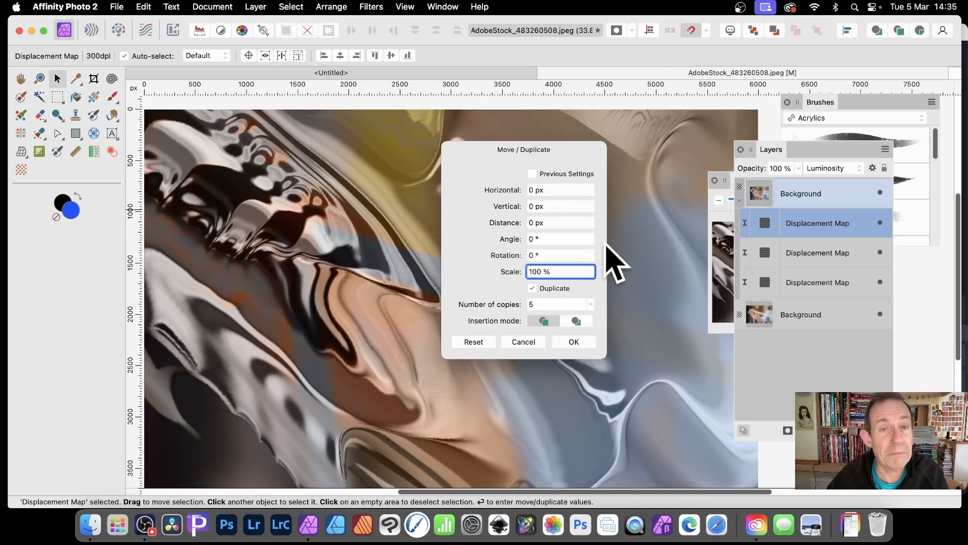
drag(498, 190, 517, 193)
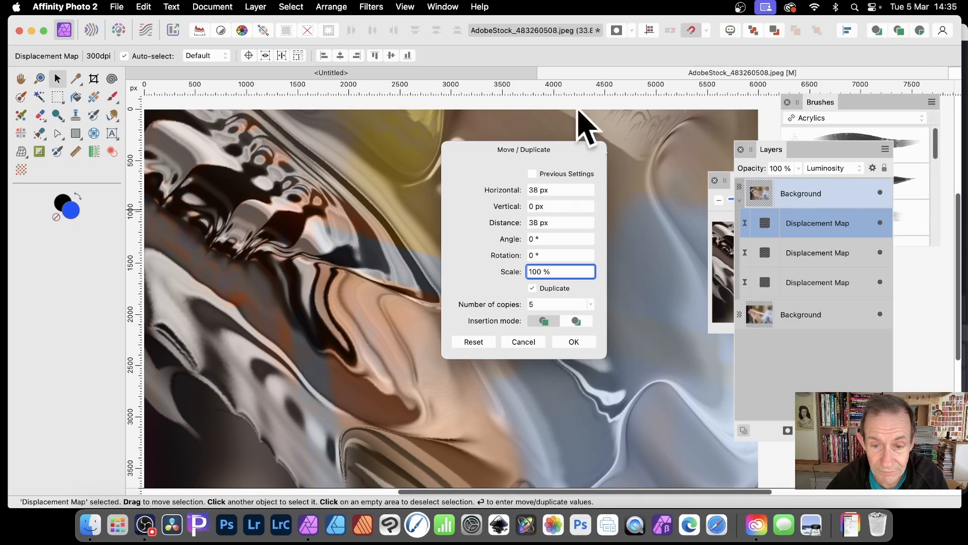
drag(507, 304, 509, 304)
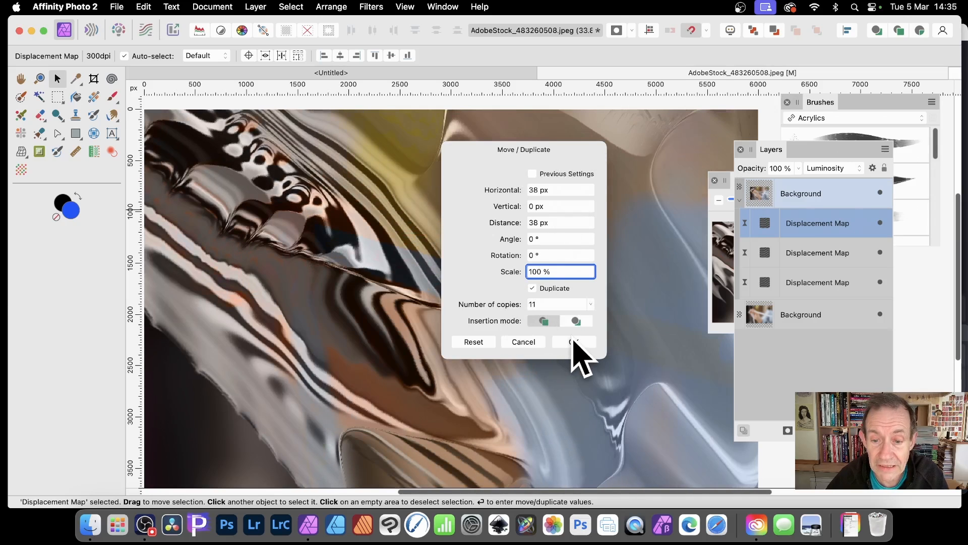
click(575, 342)
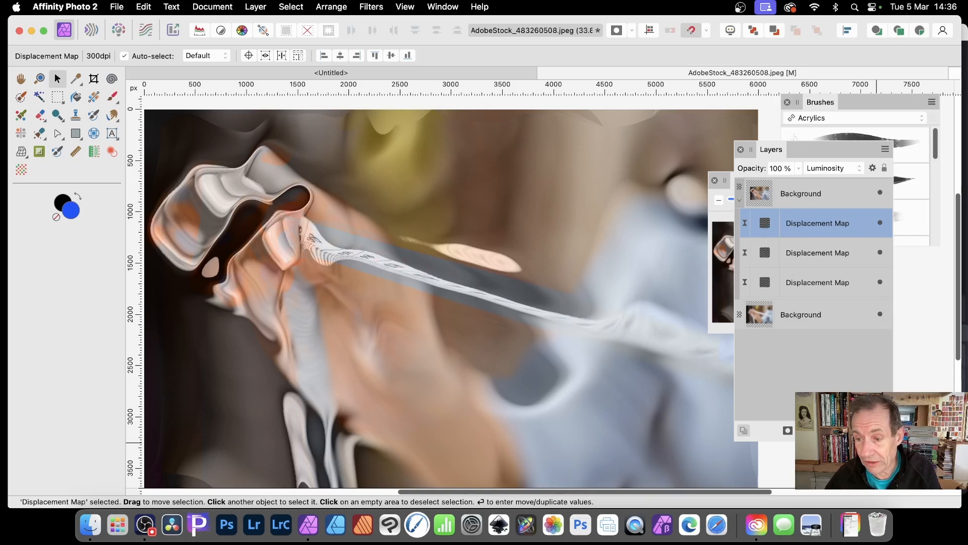
Step: Undo back to a single Displacement Map on the upper Background layer, and hide the lower Background layer
key(super+z)
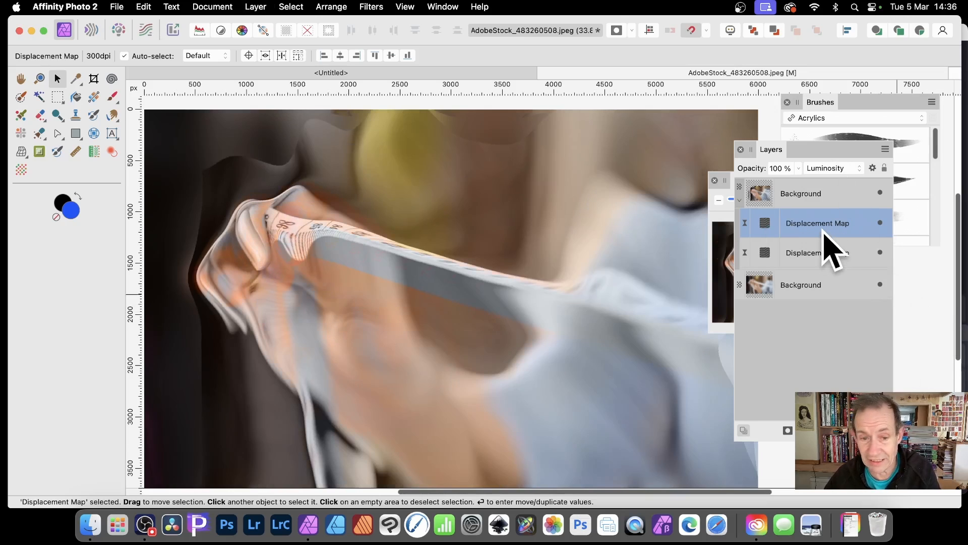
key(super+z)
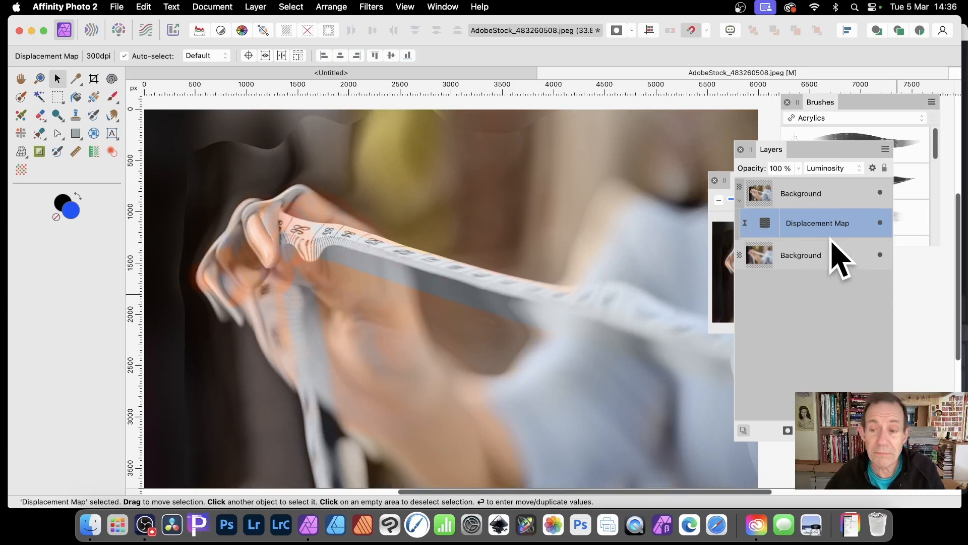
click(764, 262)
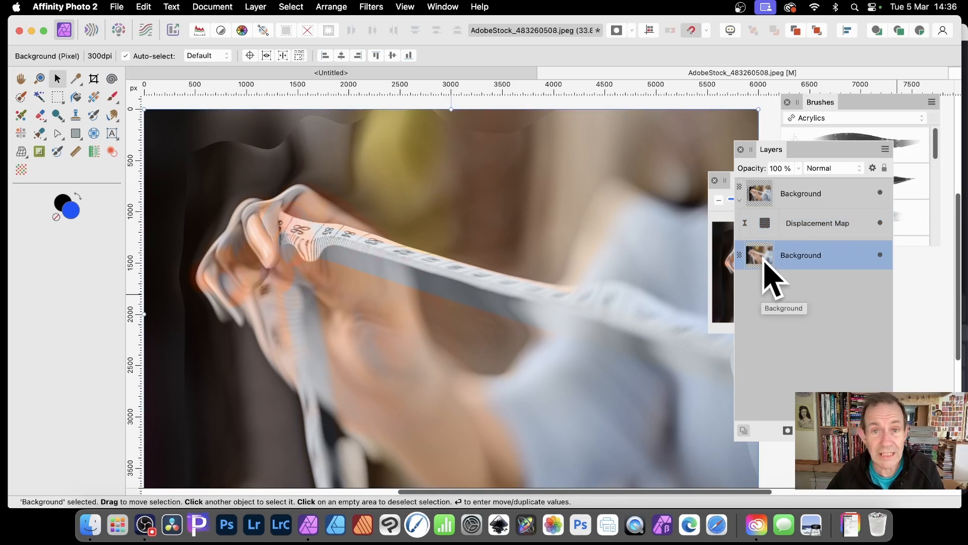
click(880, 254)
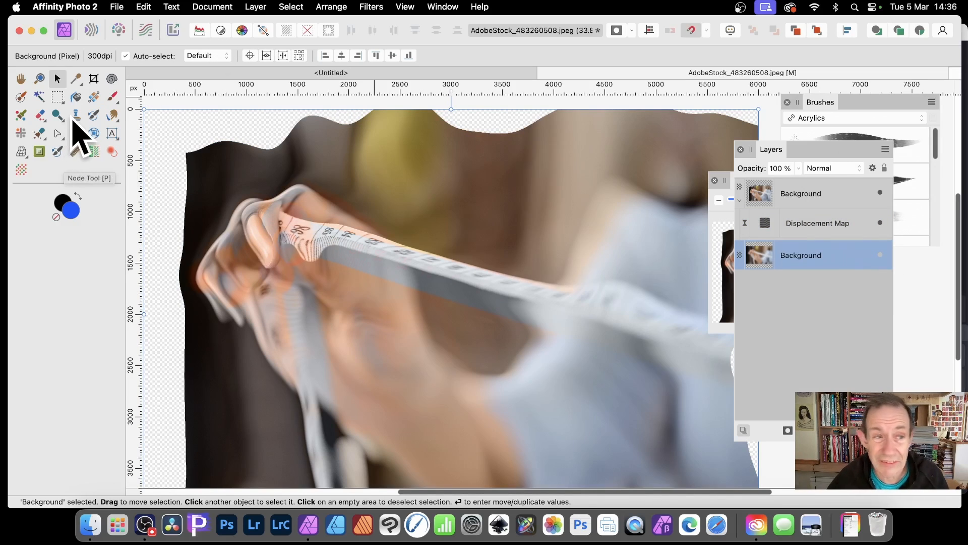
Step: Add a new pixel layer above the lower Background and fill it with solid blue at 100% opacity and Normal blend mode
click(255, 7)
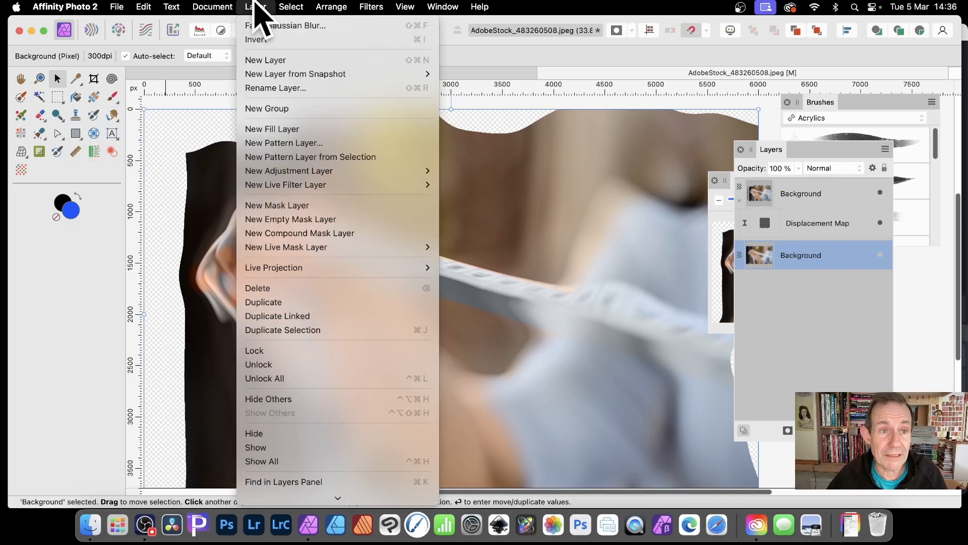
click(265, 60)
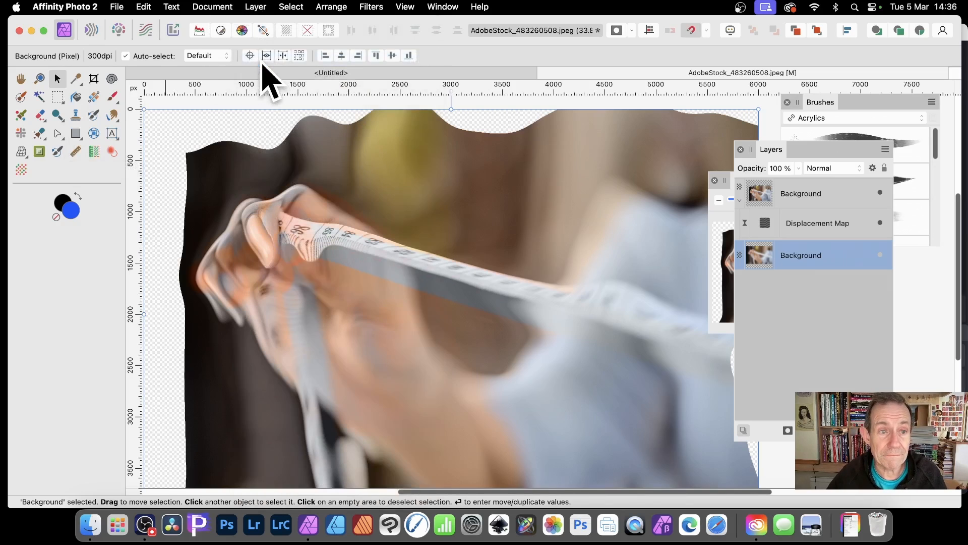
click(145, 7)
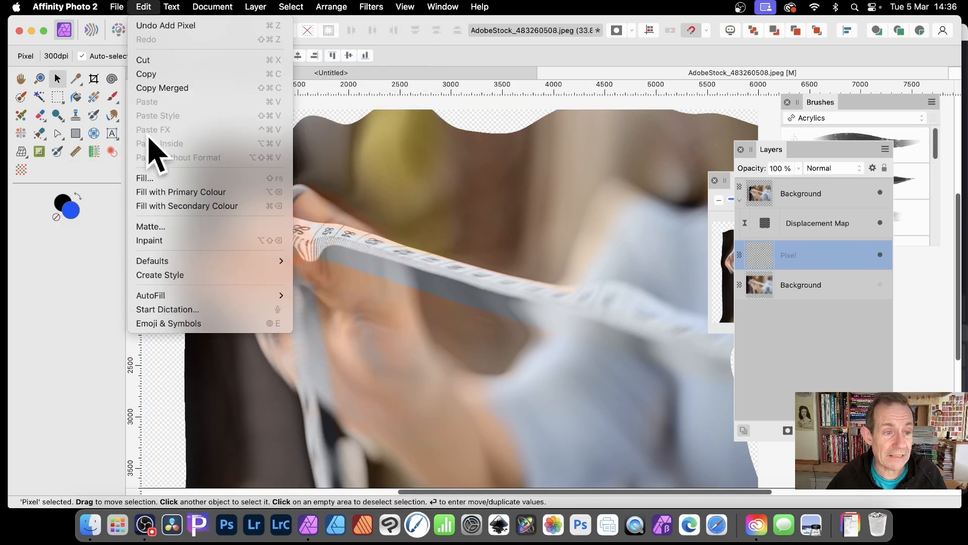
click(158, 177)
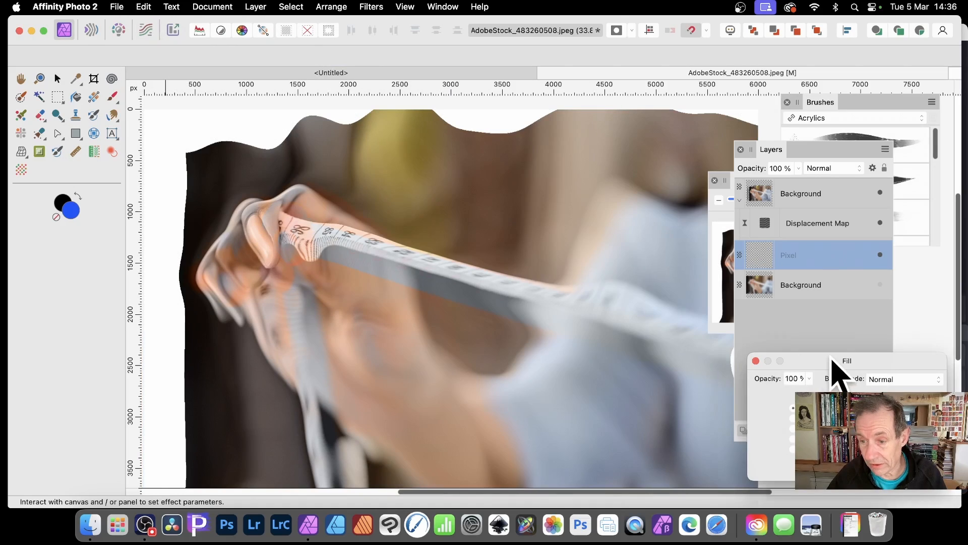
drag(831, 357, 426, 141)
click(396, 201)
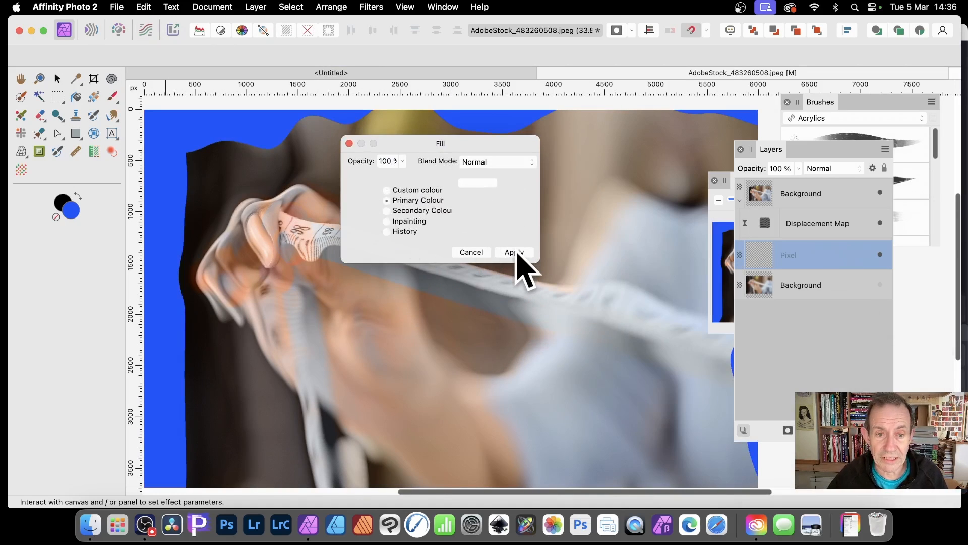
click(518, 256)
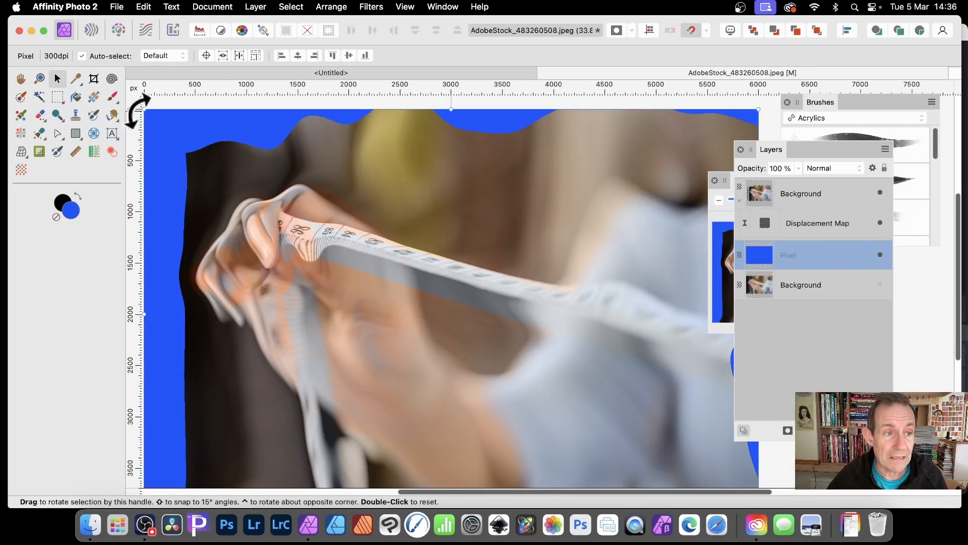
Step: Paint the blue Pixel layer with a black brush stroke near the upper-left corner and scribbled strokes in red F14F4F
click(113, 97)
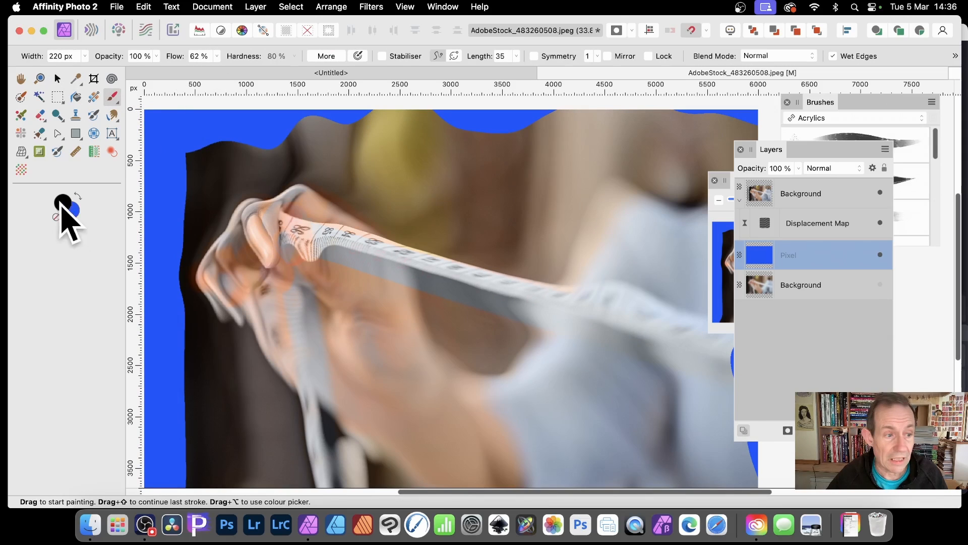
mouse_move(268, 123)
mouse_down()
mouse_move(277, 104)
mouse_move(237, 127)
mouse_up()
double_click(64, 203)
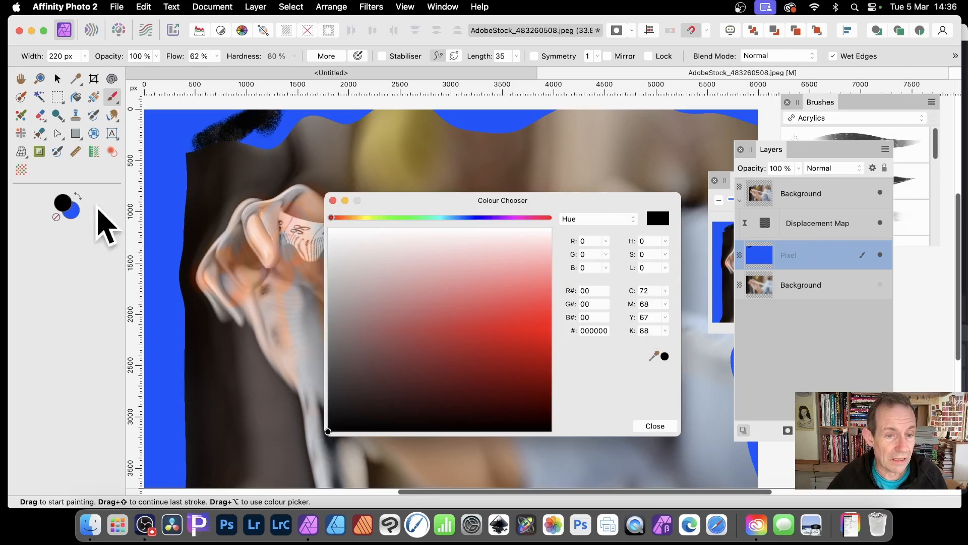
click(509, 258)
drag(509, 258, 523, 306)
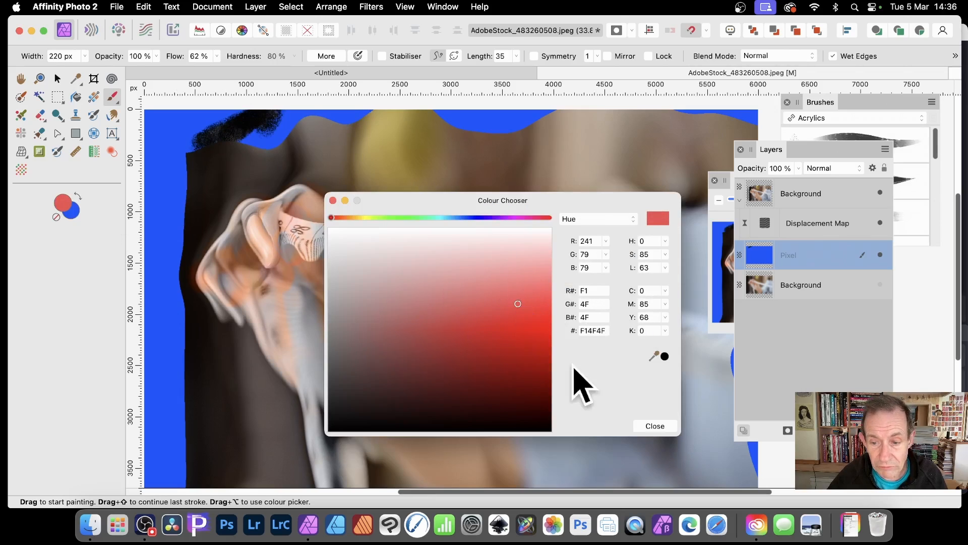
click(655, 425)
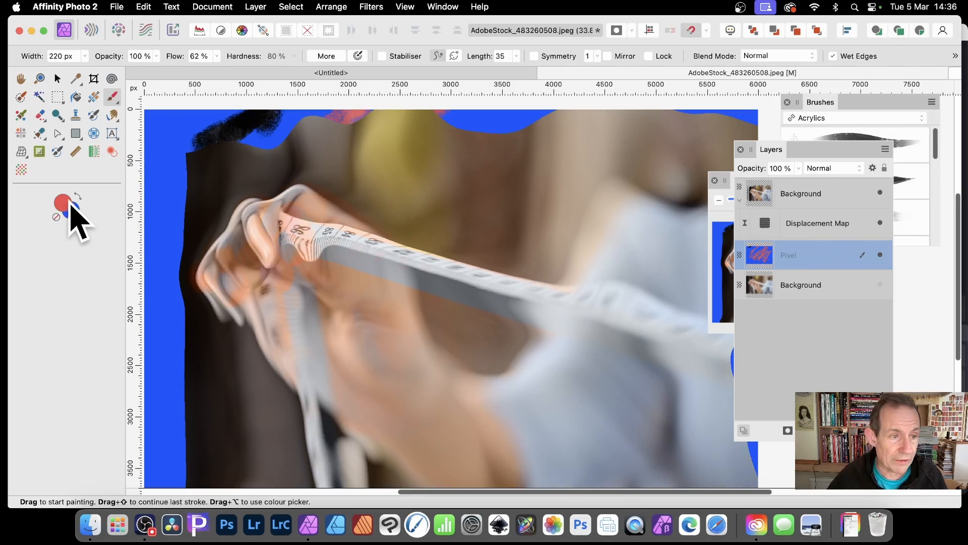
Step: Set the brush colour to off-white F6E9E9 and scribble broad strokes across the blue Pixel layer
double_click(67, 205)
drag(426, 272, 423, 239)
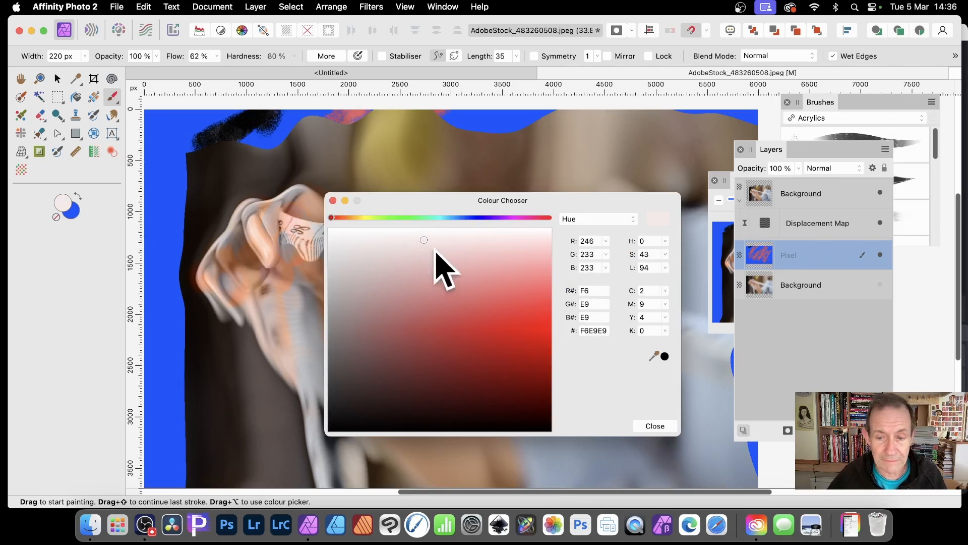
click(654, 425)
mouse_move(398, 173)
mouse_down()
mouse_move(312, 286)
mouse_move(507, 202)
mouse_move(545, 93)
mouse_move(494, 239)
mouse_move(541, 352)
mouse_up()
mouse_move(616, 304)
mouse_down()
mouse_move(277, 321)
mouse_move(350, 331)
mouse_move(564, 94)
mouse_up()
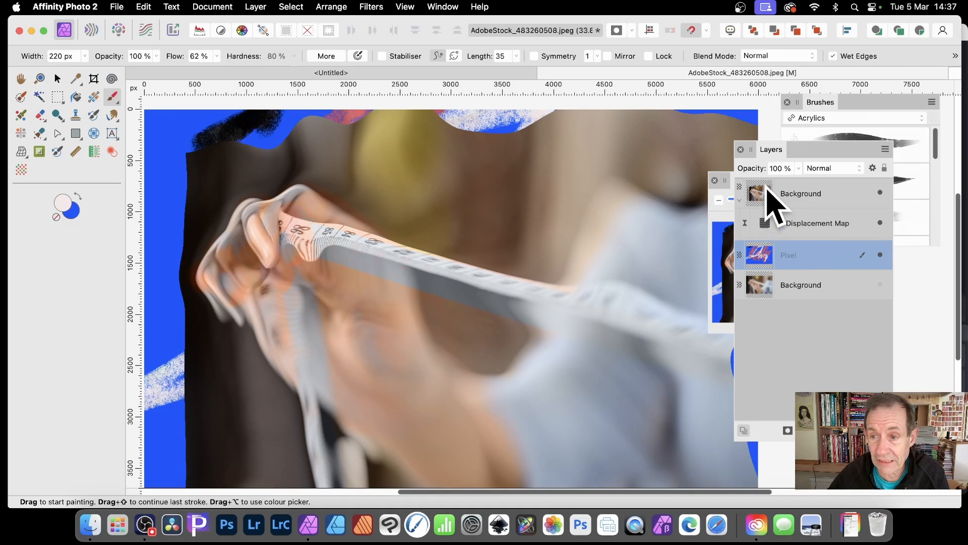
Step: Load the Displacement Map from the painted layer beneath, set its strength to 512 px, and close its settings
click(770, 199)
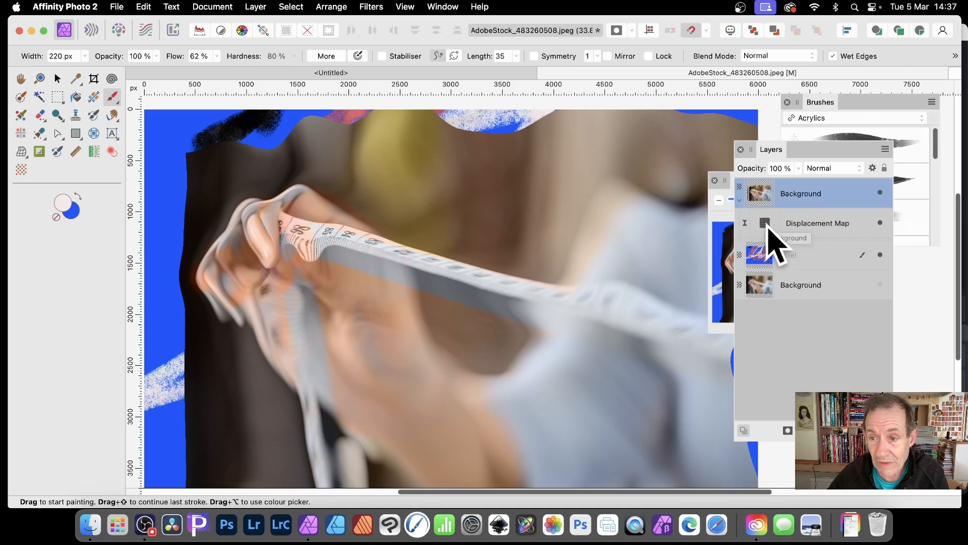
click(769, 226)
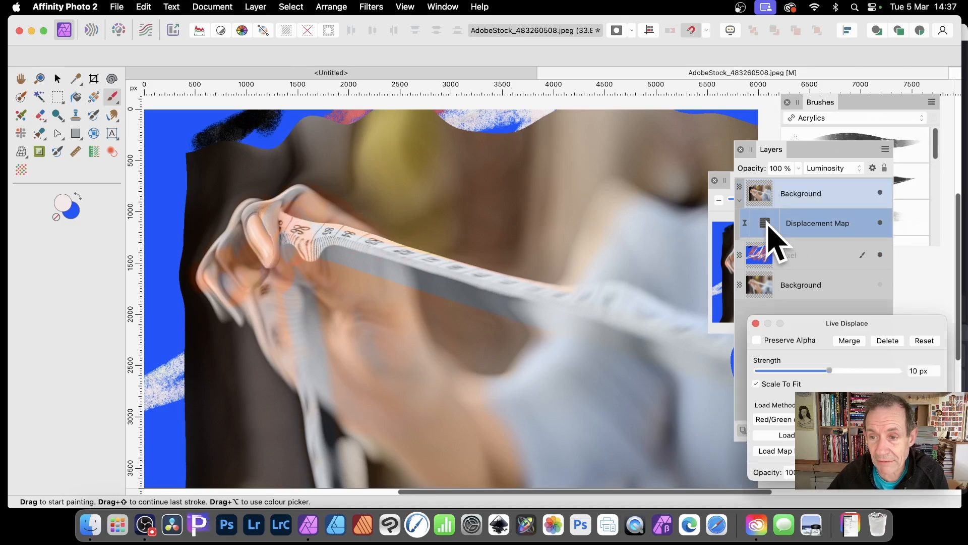
drag(827, 318, 165, 149)
click(246, 288)
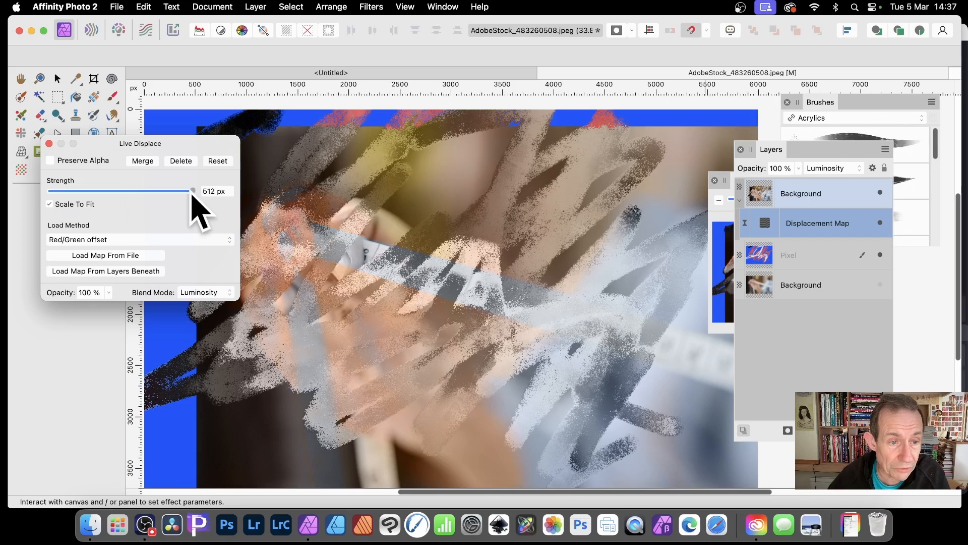
drag(193, 190, 217, 198)
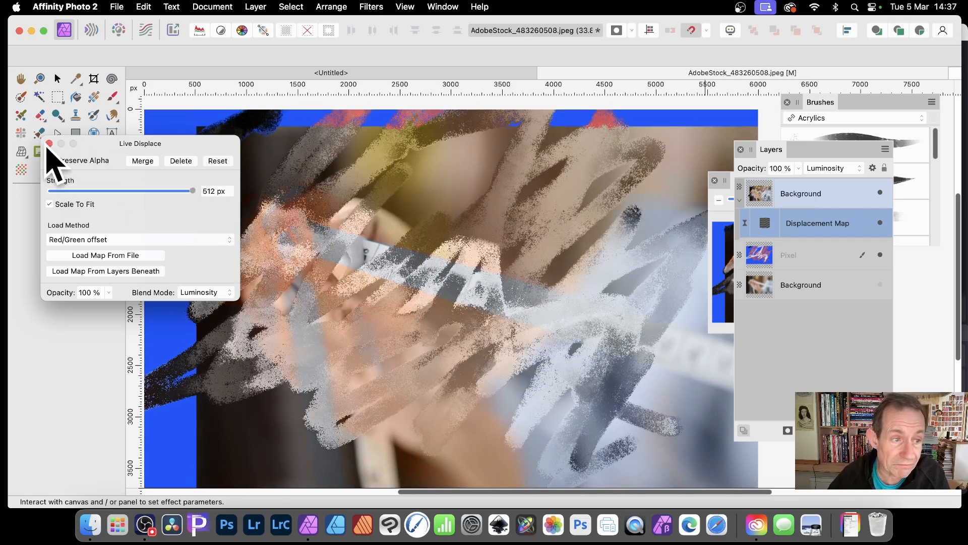
click(49, 144)
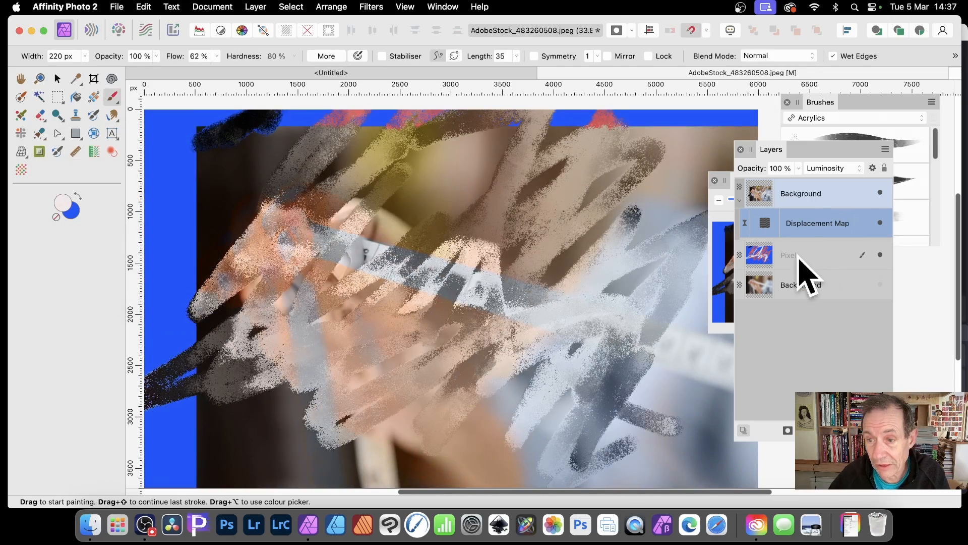
Step: Apply a Gaussian Blur to the painted Pixel layer to soften its brush strokes
click(800, 257)
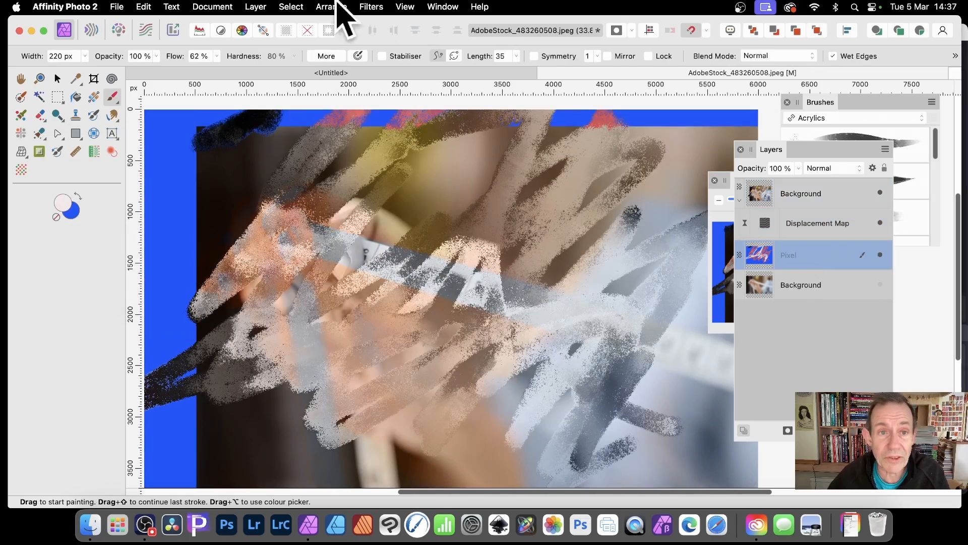
click(375, 7)
mouse_move(395, 47)
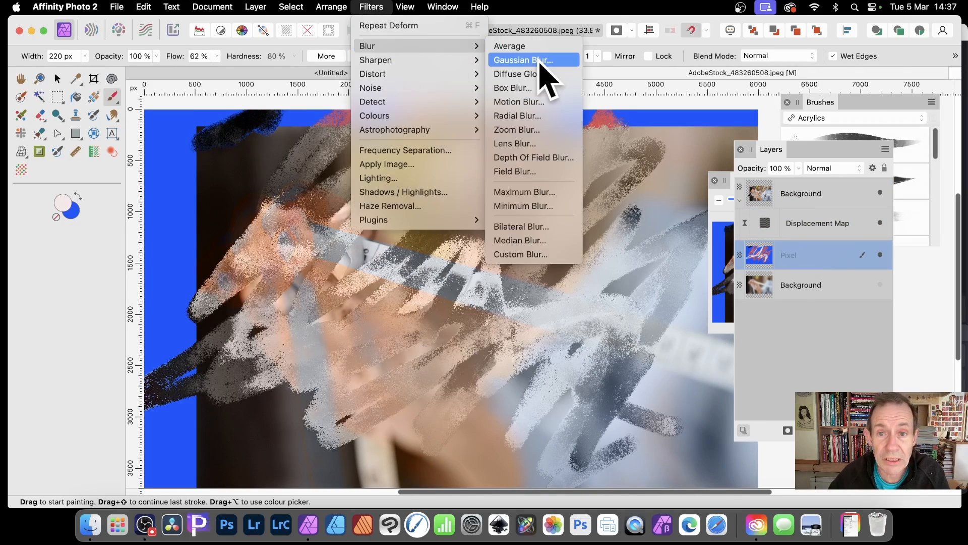
click(535, 60)
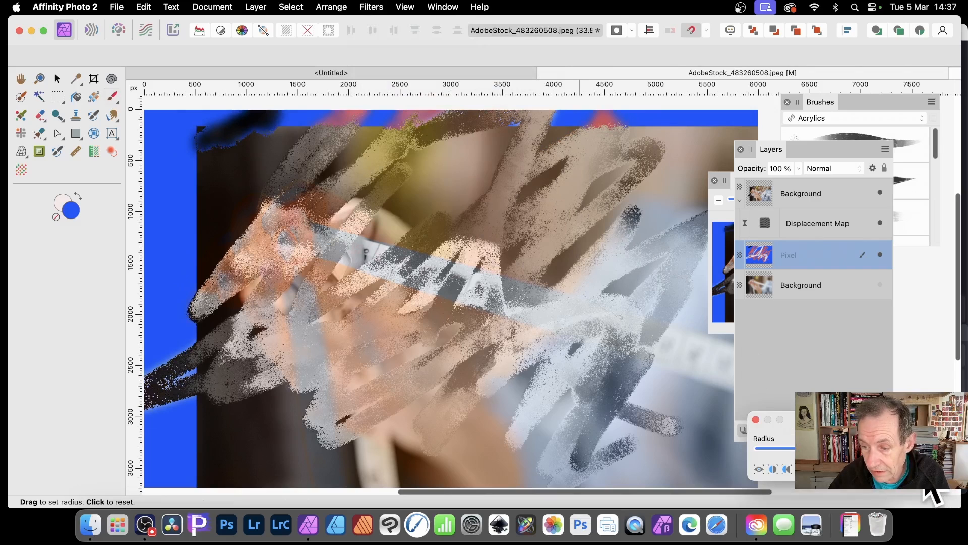
key(b)
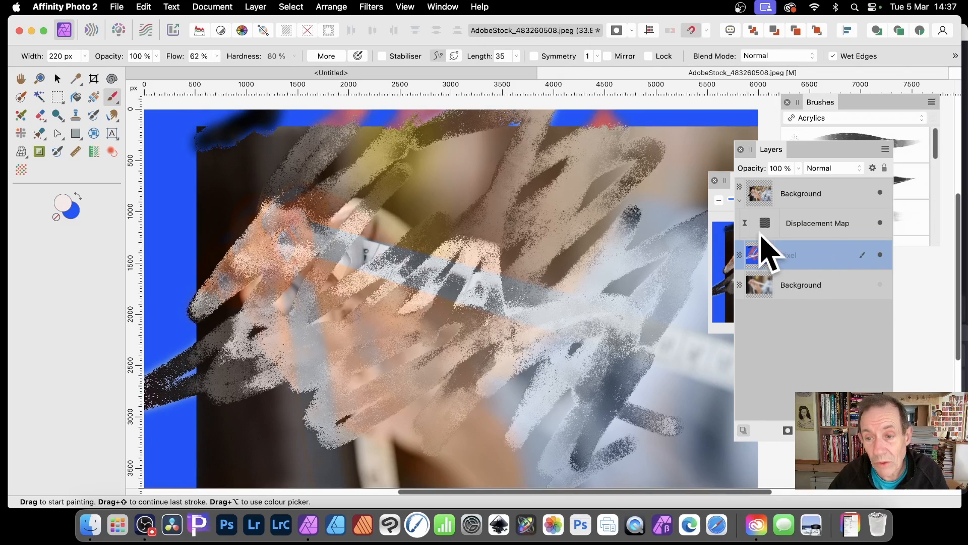
Step: Reload the Displacement Map from the blurred painted layer beneath, keep its strength at 512 px, and close its settings
click(830, 223)
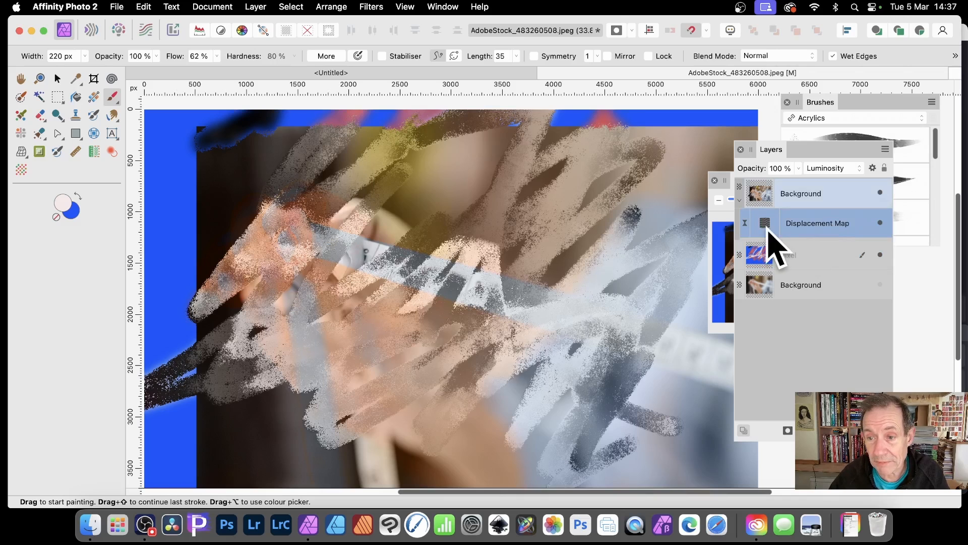
click(770, 198)
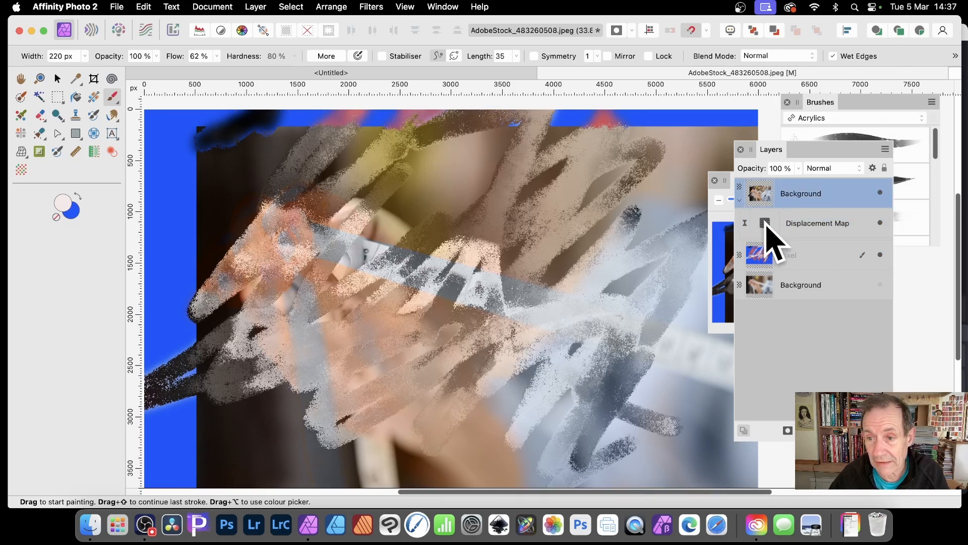
double_click(766, 223)
drag(822, 324, 322, 214)
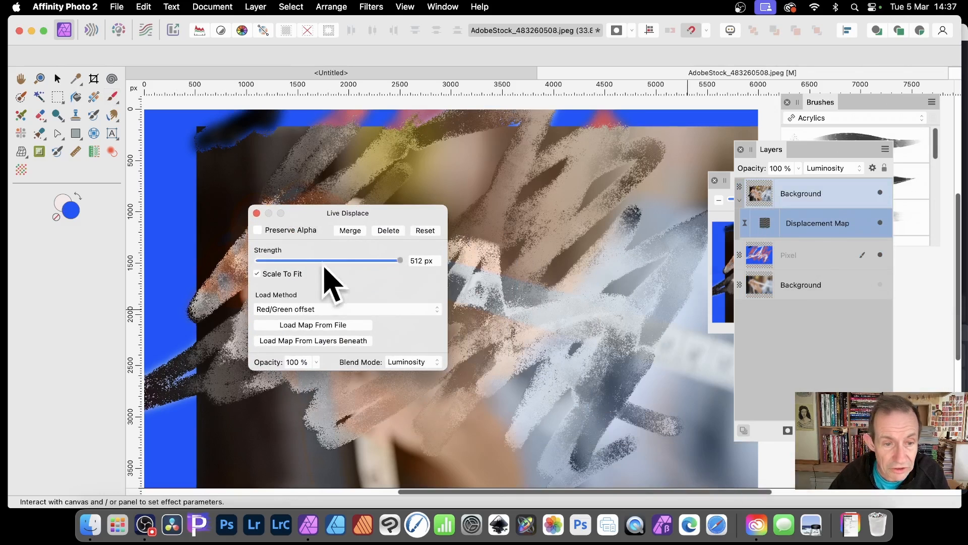
click(326, 341)
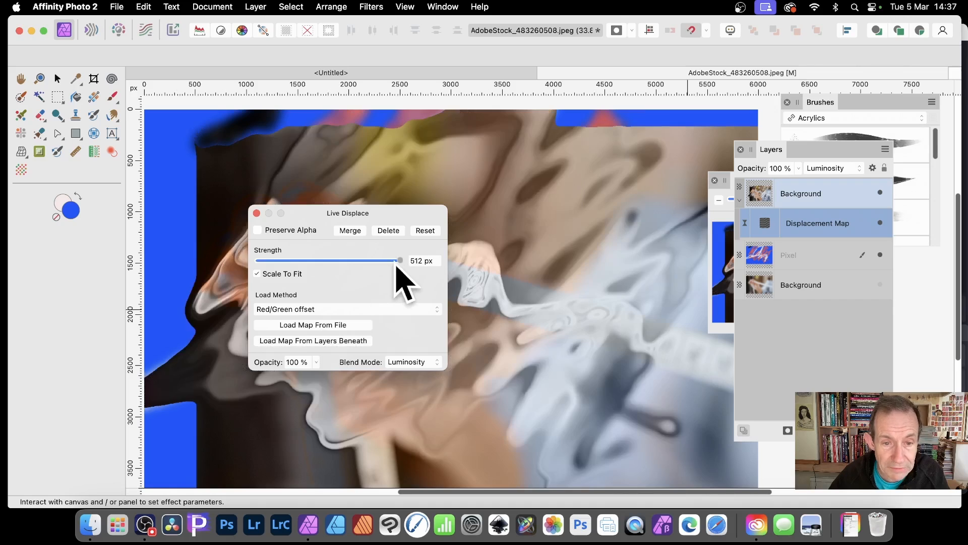
drag(401, 261, 419, 267)
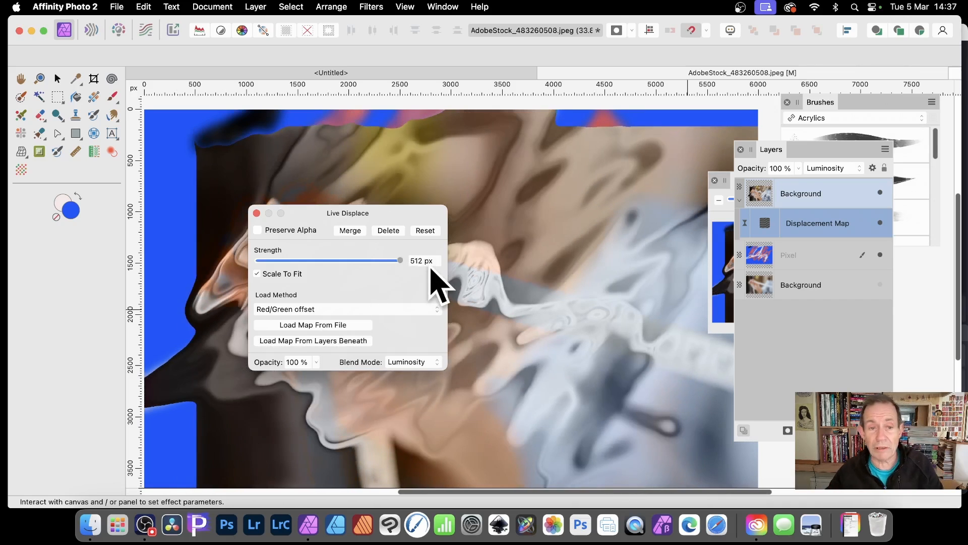
drag(369, 215, 746, 208)
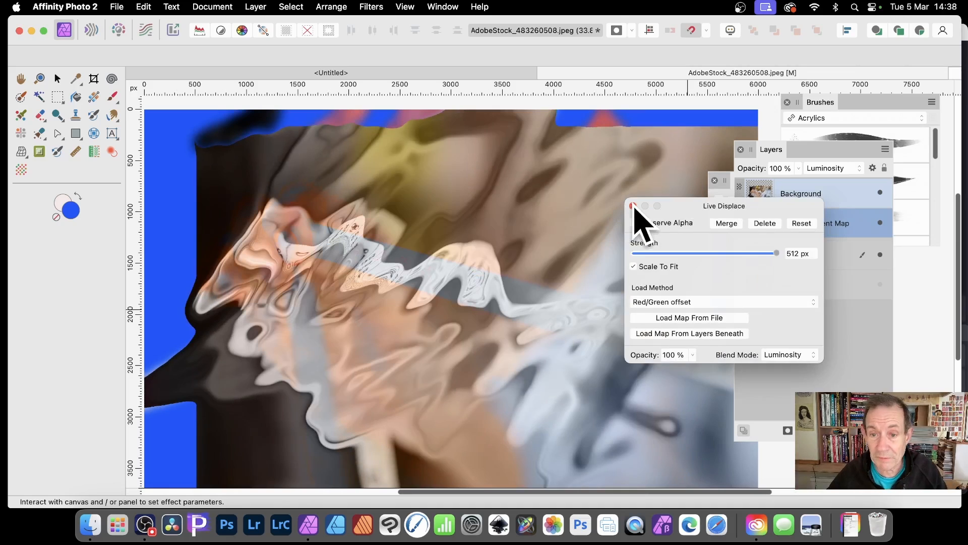
click(633, 207)
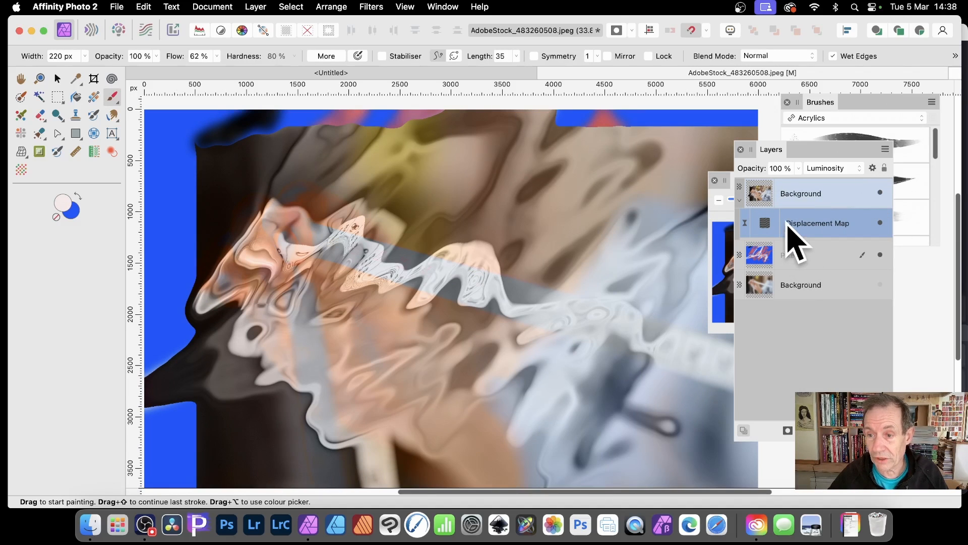
Step: Duplicate the Displacement Map and set the upper copy to -512 px strength with Vivid Light blending
right_click(788, 225)
click(812, 371)
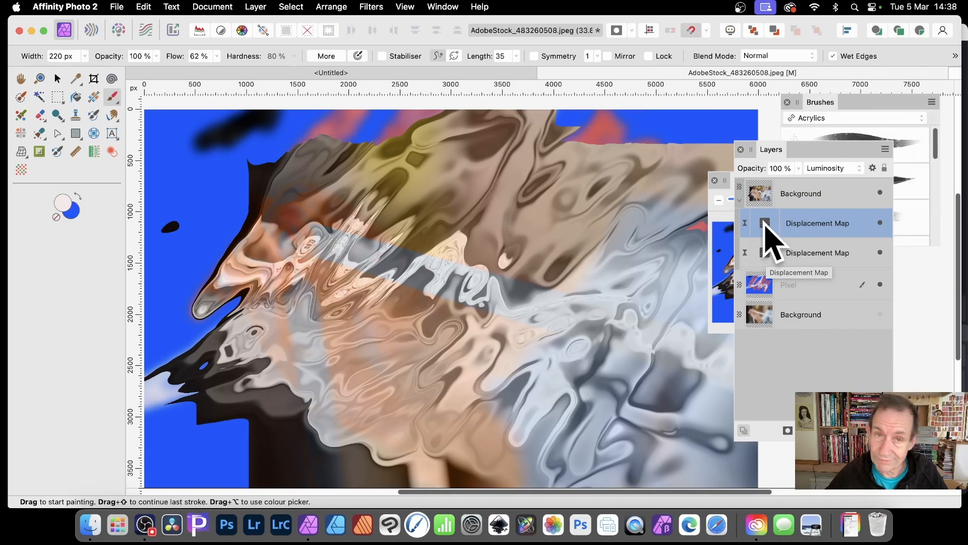
double_click(765, 225)
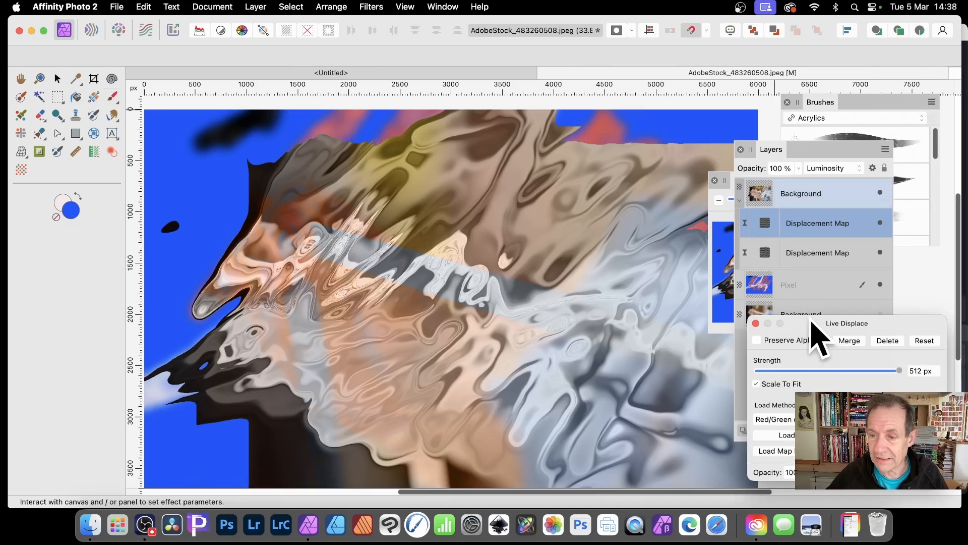
drag(812, 323, 195, 198)
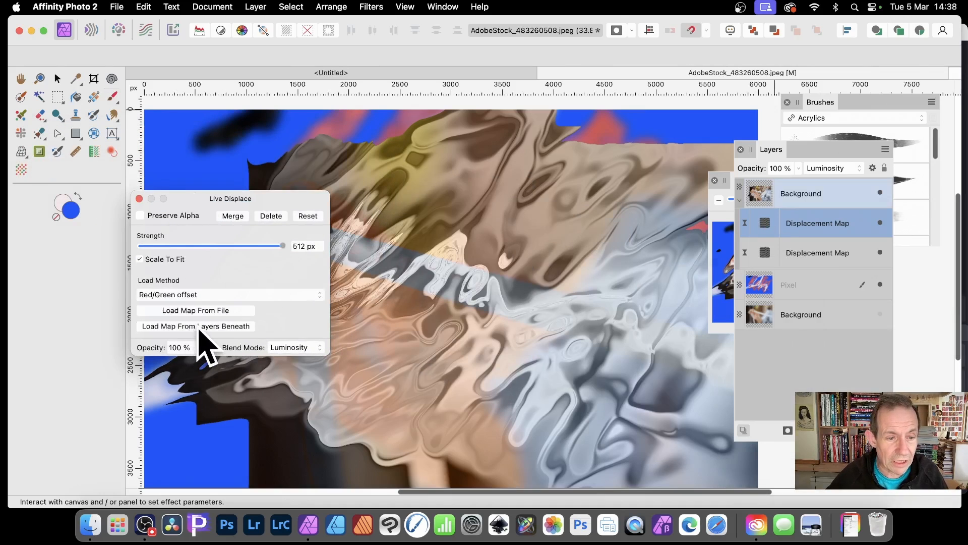
drag(282, 246, 143, 247)
click(300, 347)
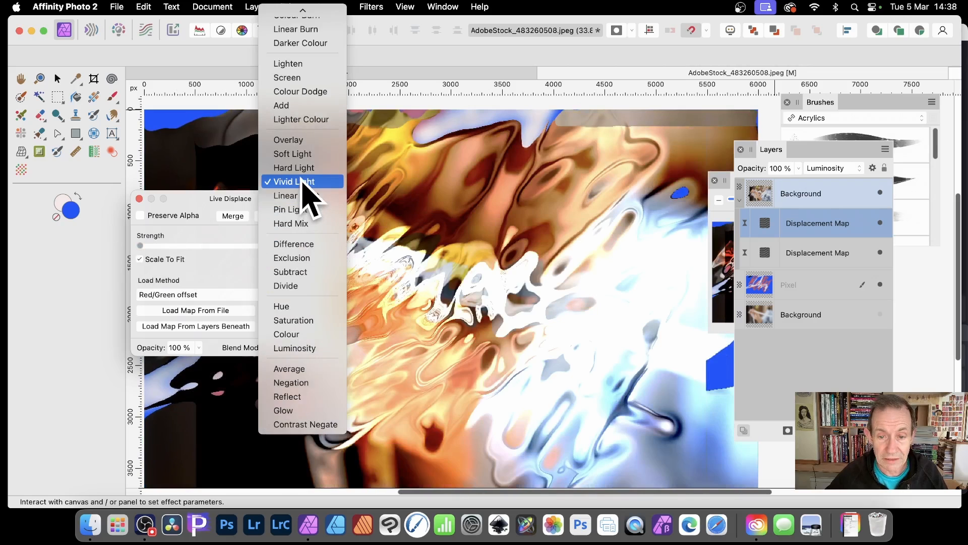
click(303, 184)
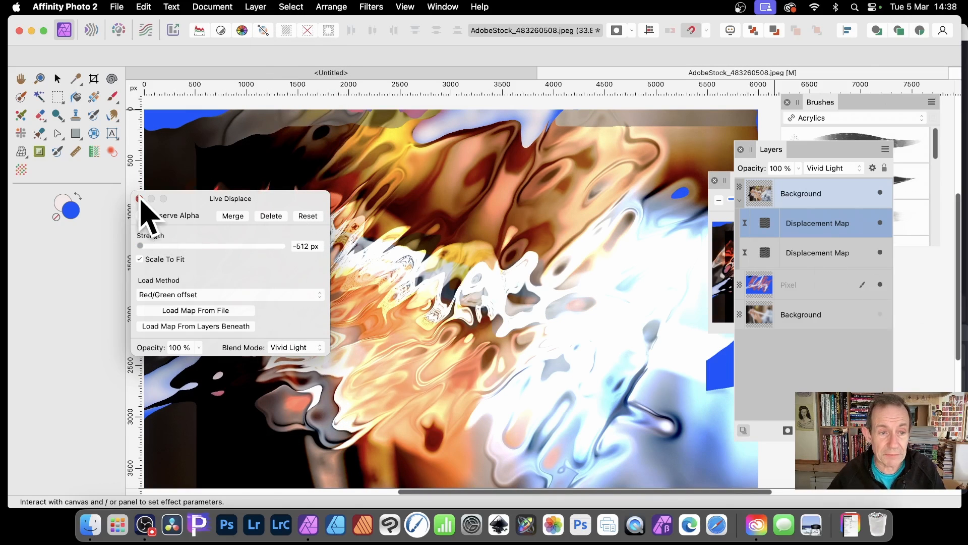
click(139, 199)
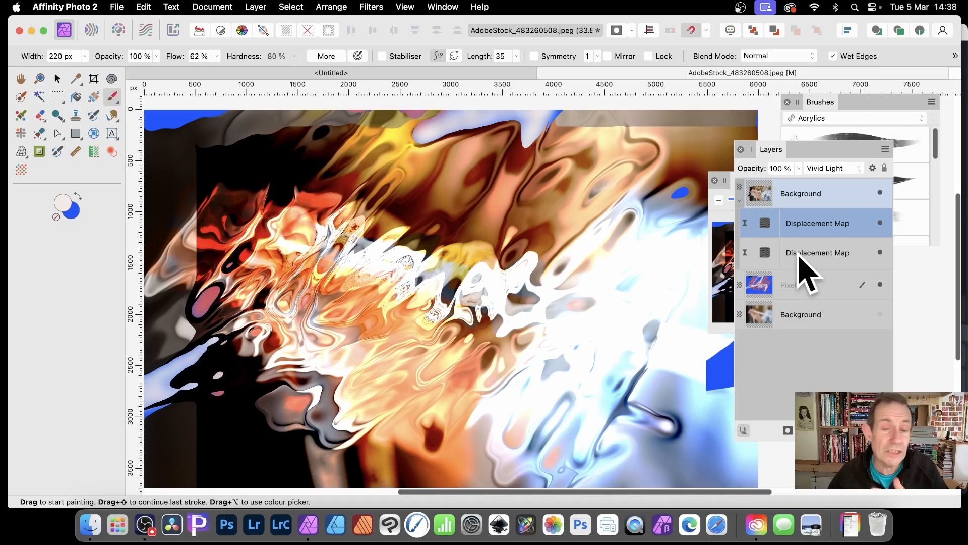
Step: Duplicate the top Displacement Map and set the new copy to 478.5 px strength with Linear Burn blending
right_click(811, 222)
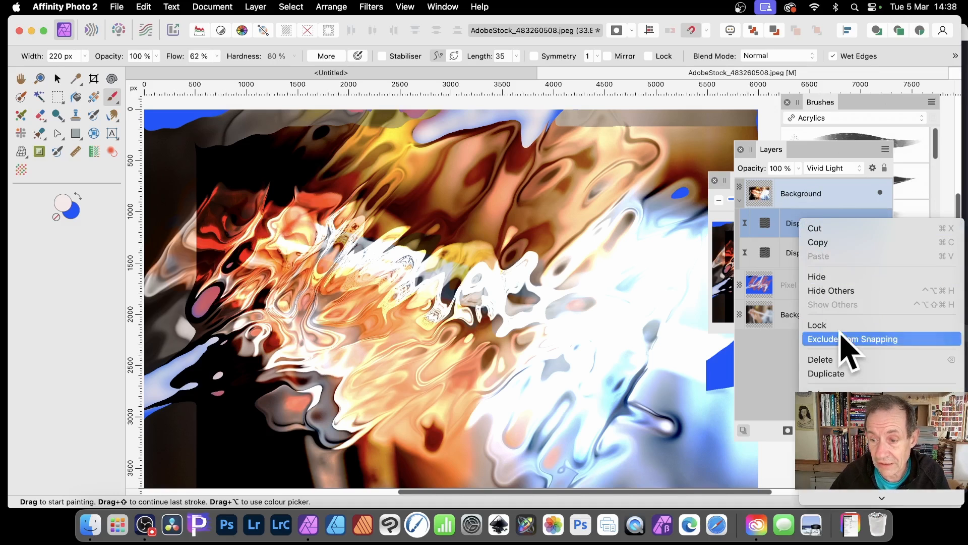
click(841, 371)
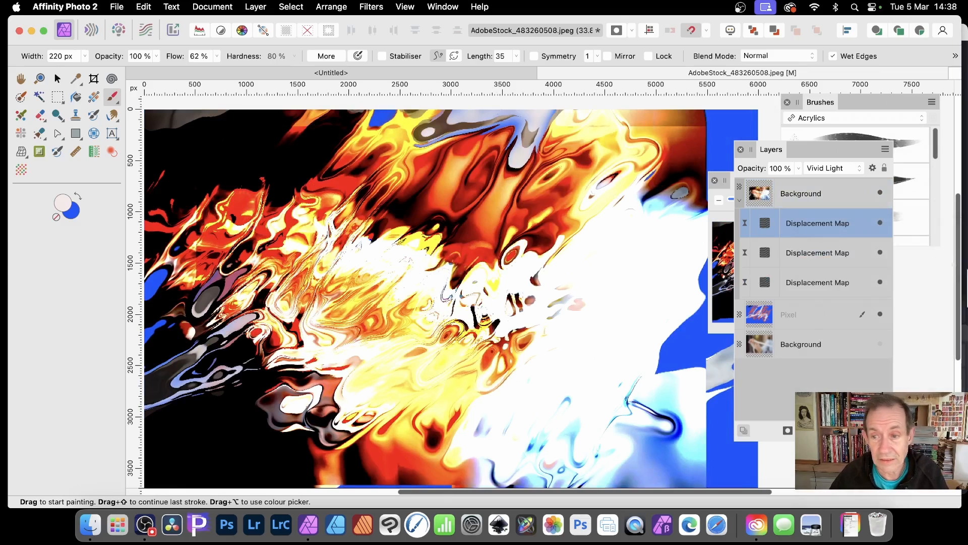
click(766, 223)
drag(832, 322, 222, 219)
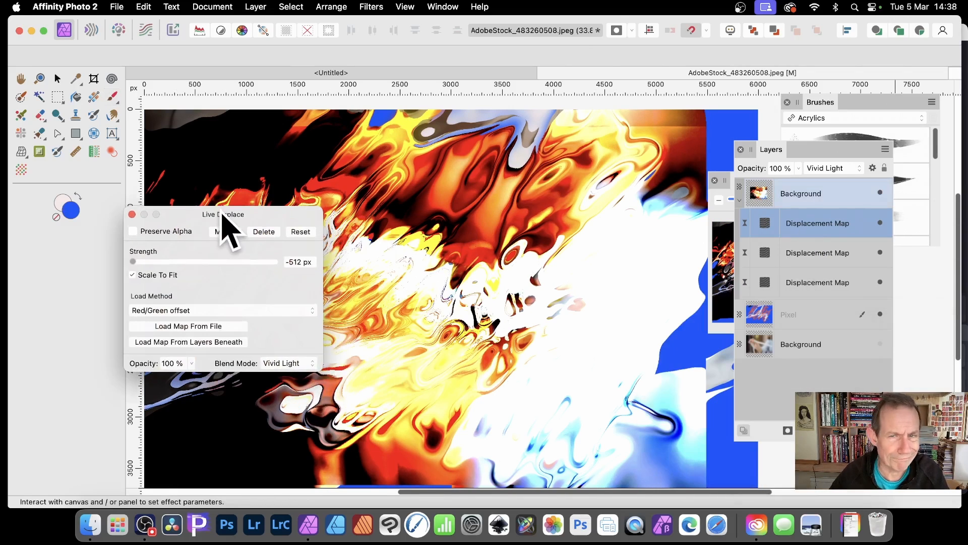
drag(151, 261, 273, 260)
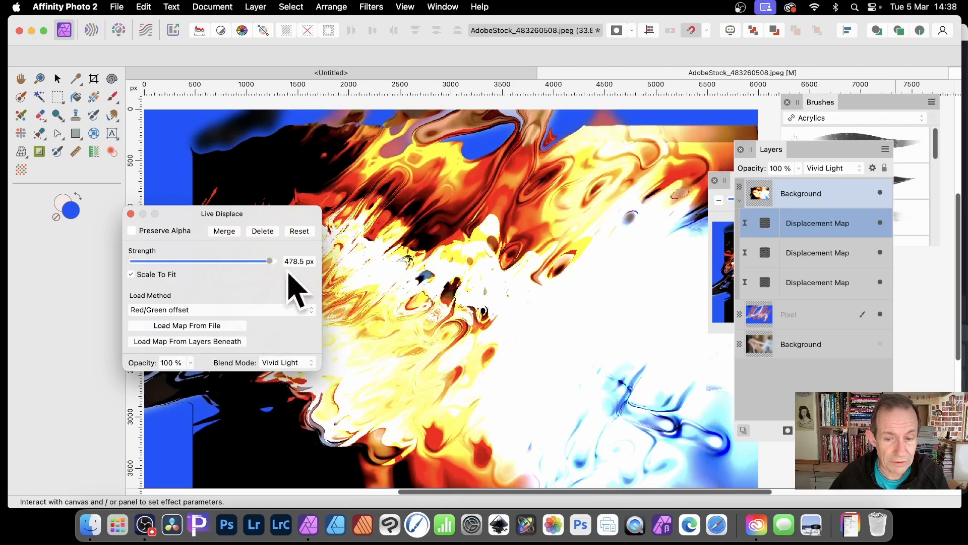
click(290, 363)
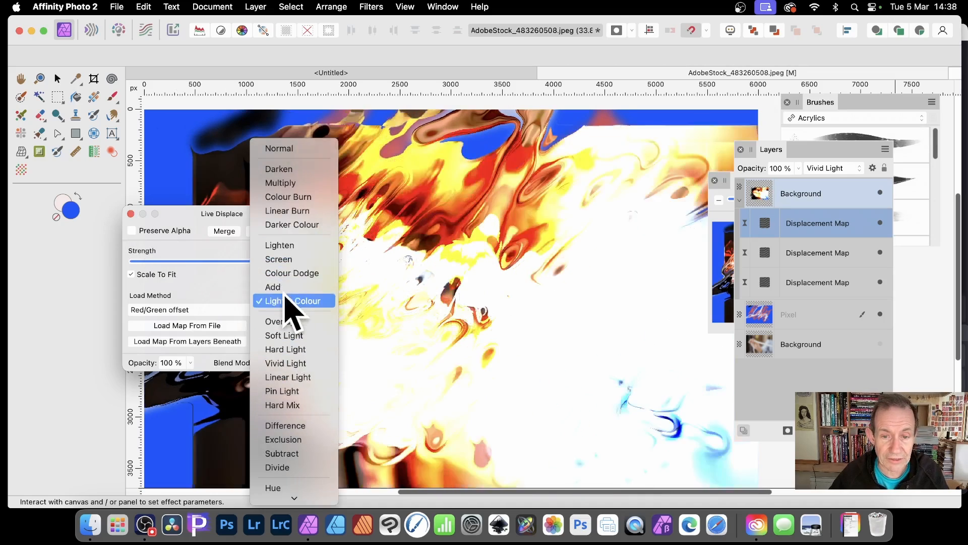
click(298, 223)
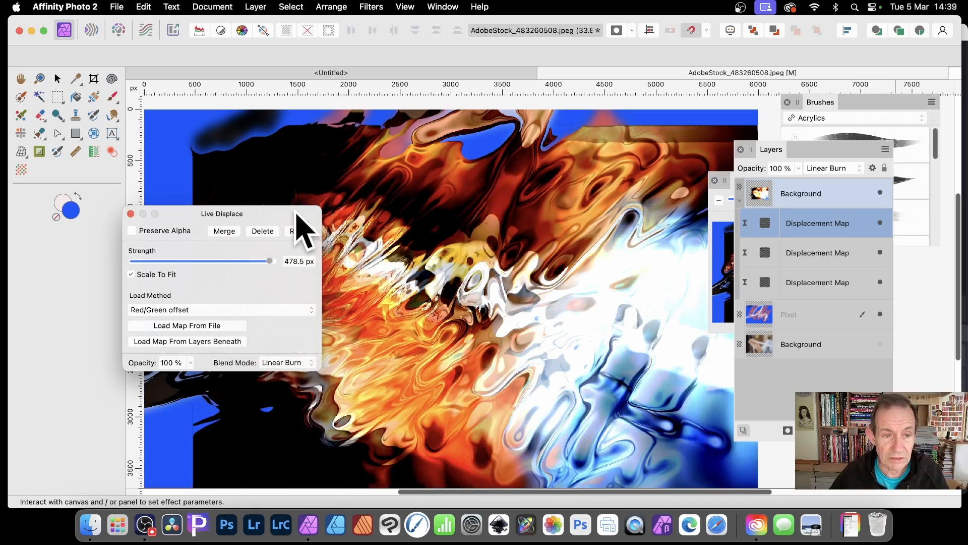
click(131, 213)
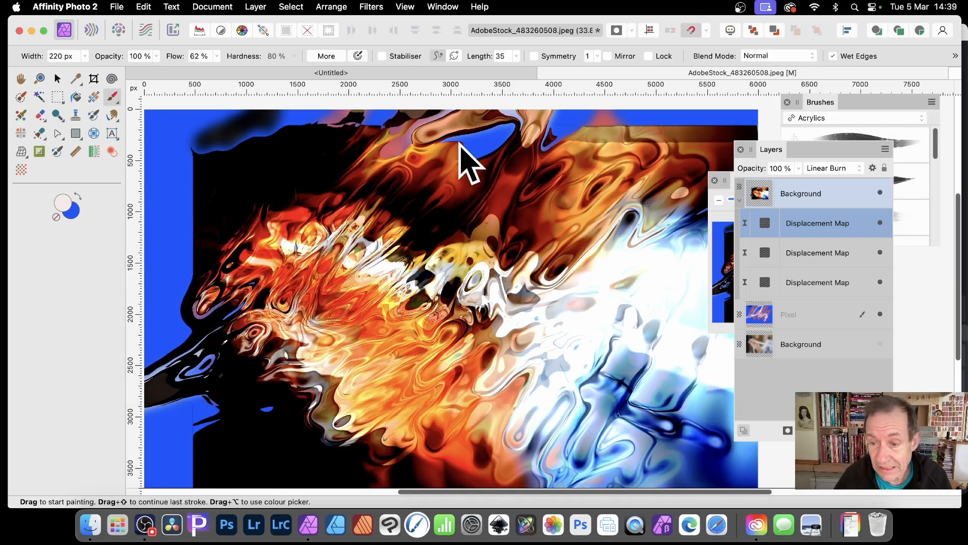
click(771, 323)
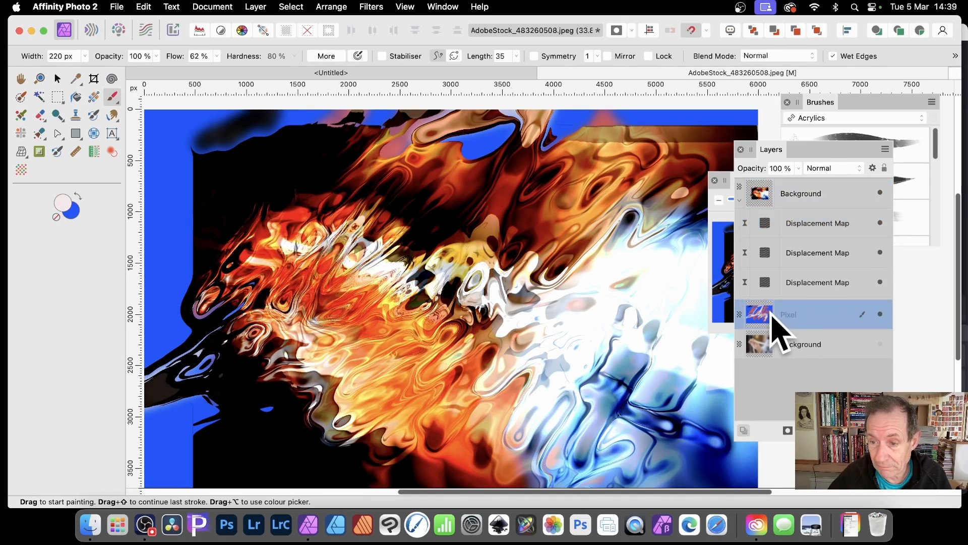
click(374, 7)
mouse_move(382, 50)
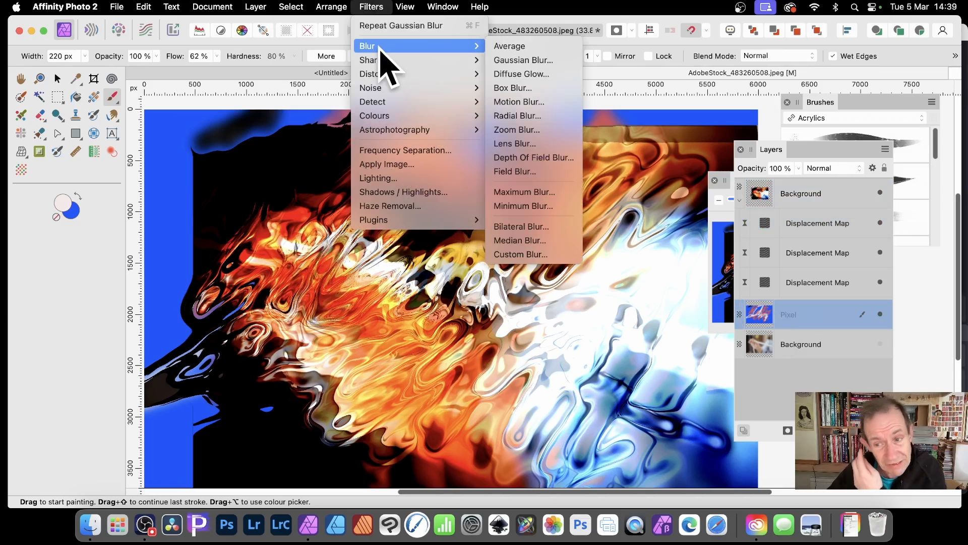
click(525, 74)
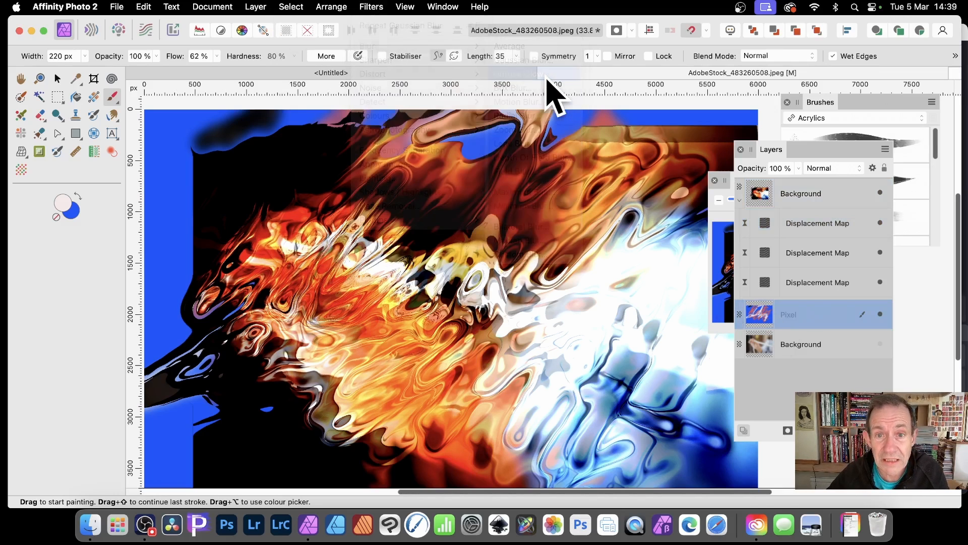
click(864, 466)
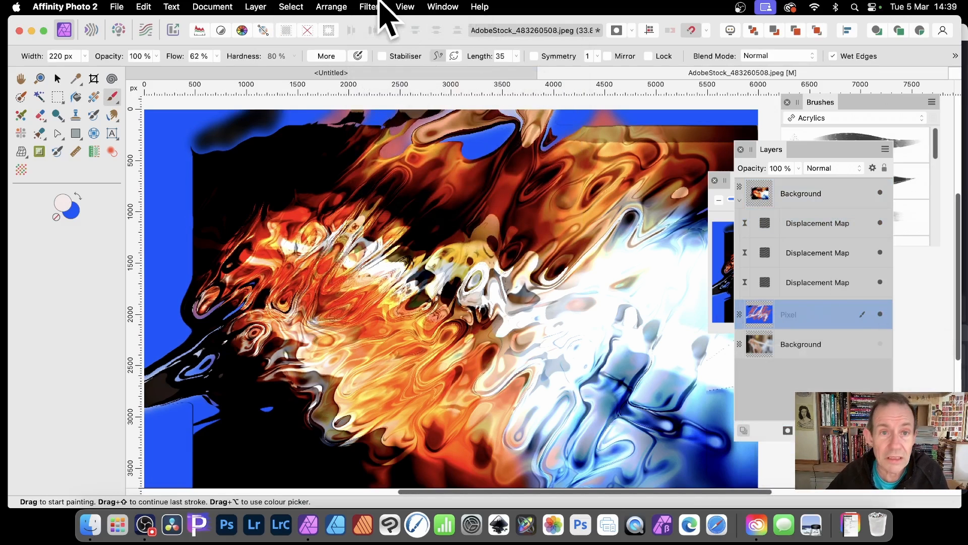
Step: Apply a Mirror distortion to the painted Pixel layer with 5 mirrors and a 315° input angle
click(374, 7)
mouse_move(385, 72)
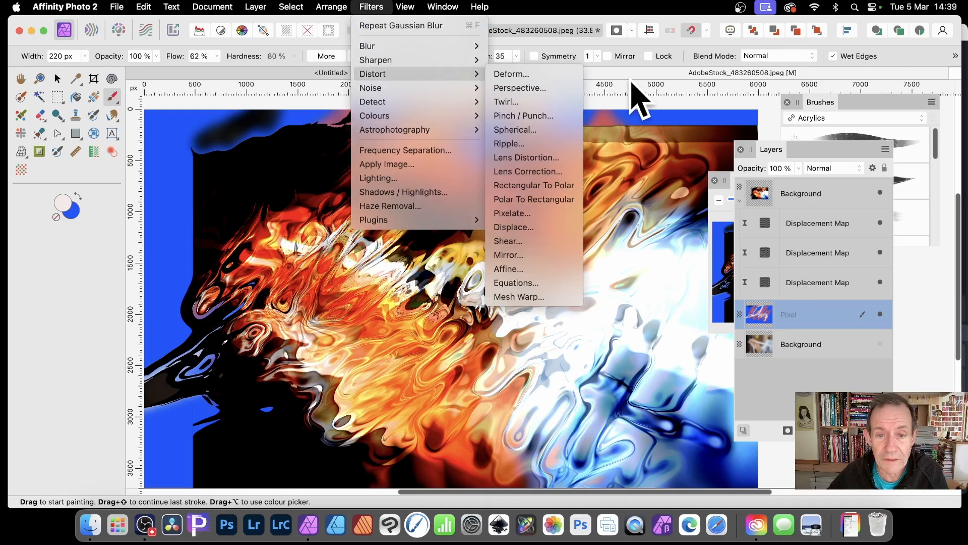
click(534, 255)
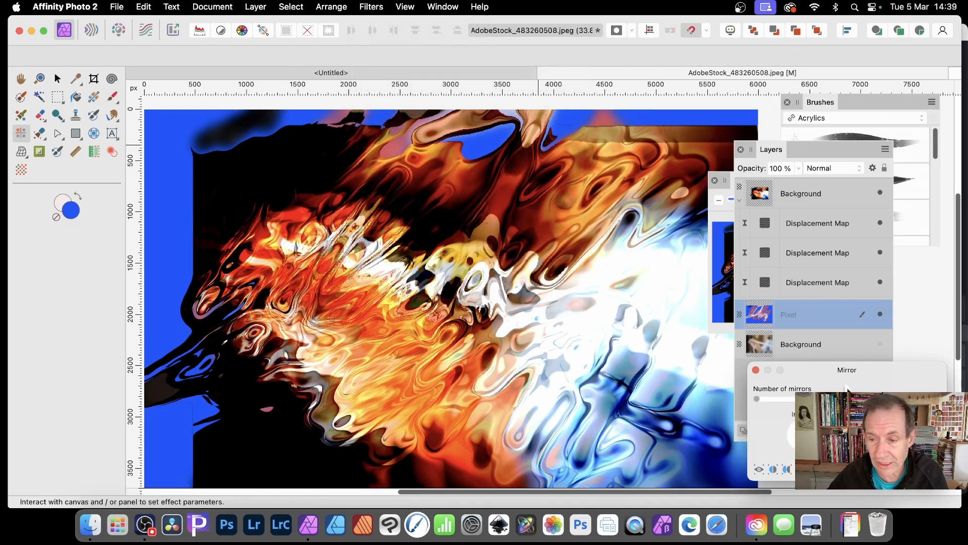
drag(846, 372, 443, 207)
drag(369, 234, 390, 235)
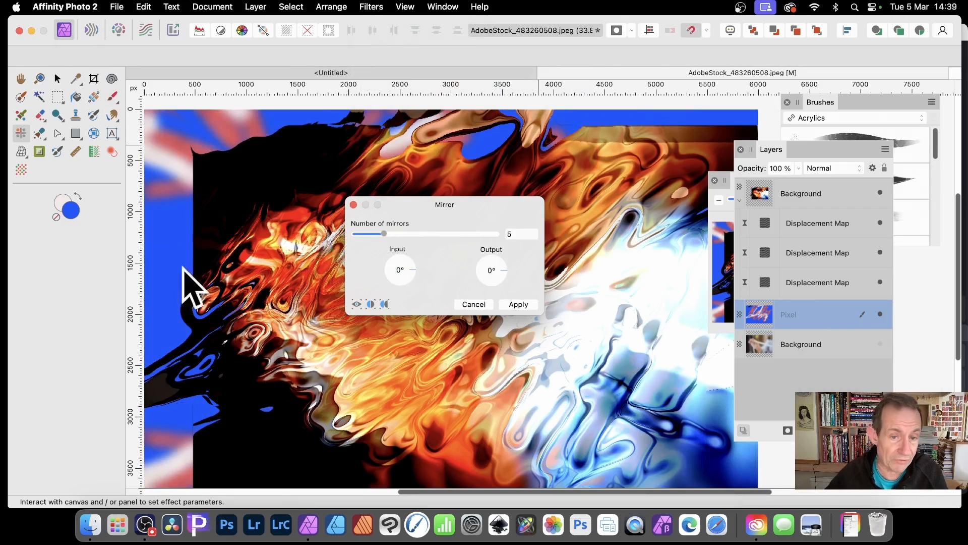
drag(428, 288, 417, 281)
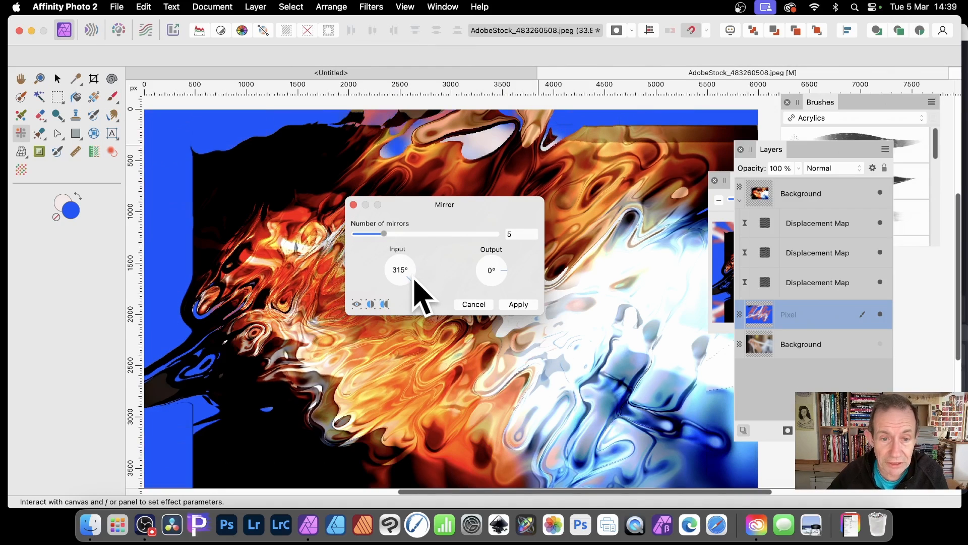
click(527, 304)
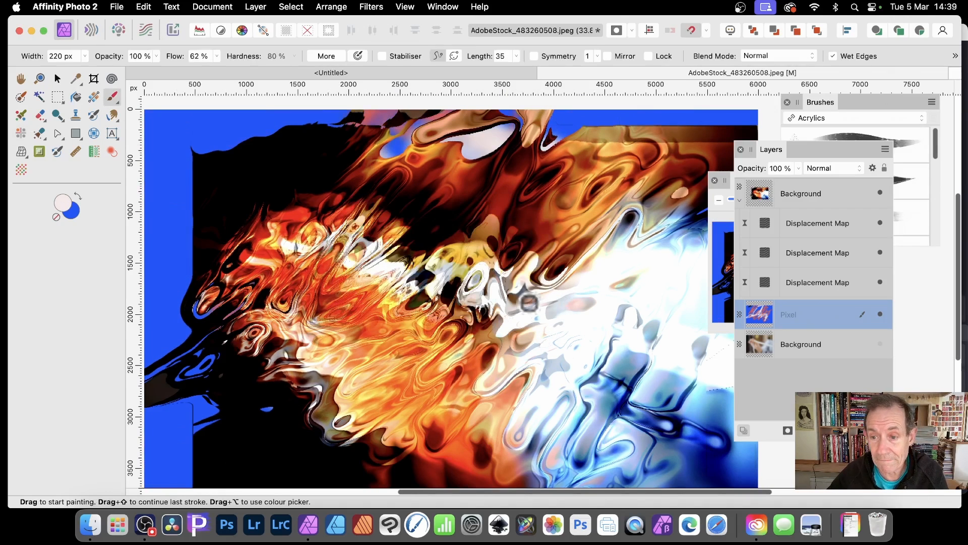
Step: Reload the top Displacement Map from the mirrored Pixel layer beneath and close its settings
click(809, 223)
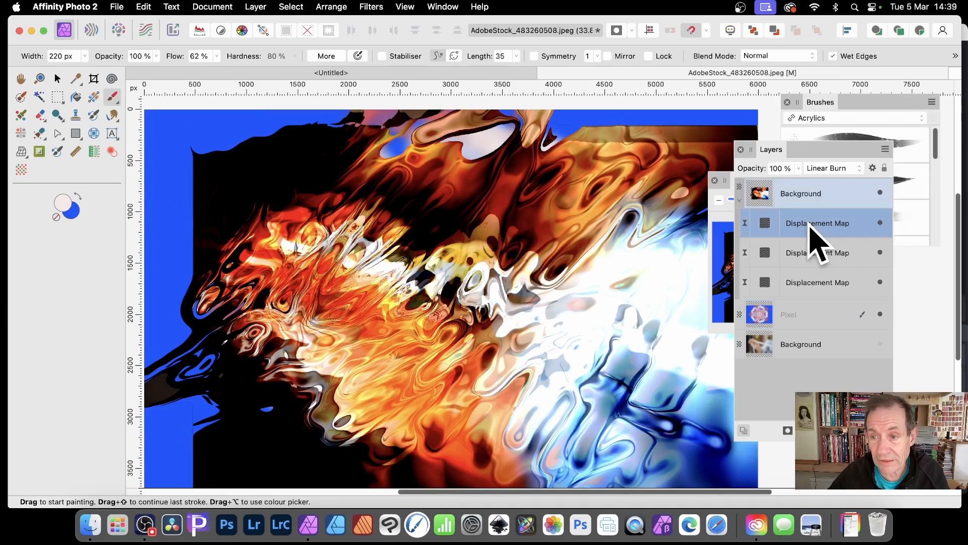
click(765, 223)
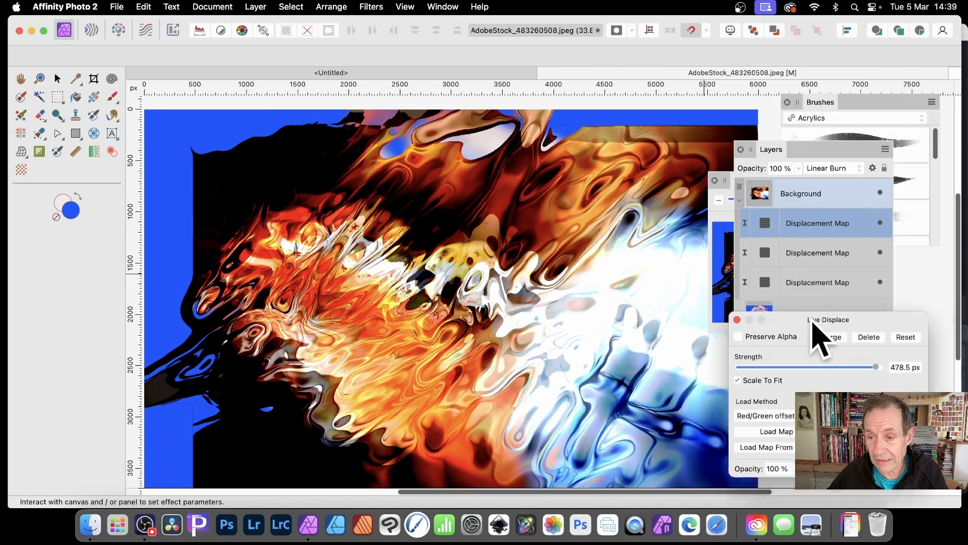
drag(818, 320, 406, 251)
click(431, 373)
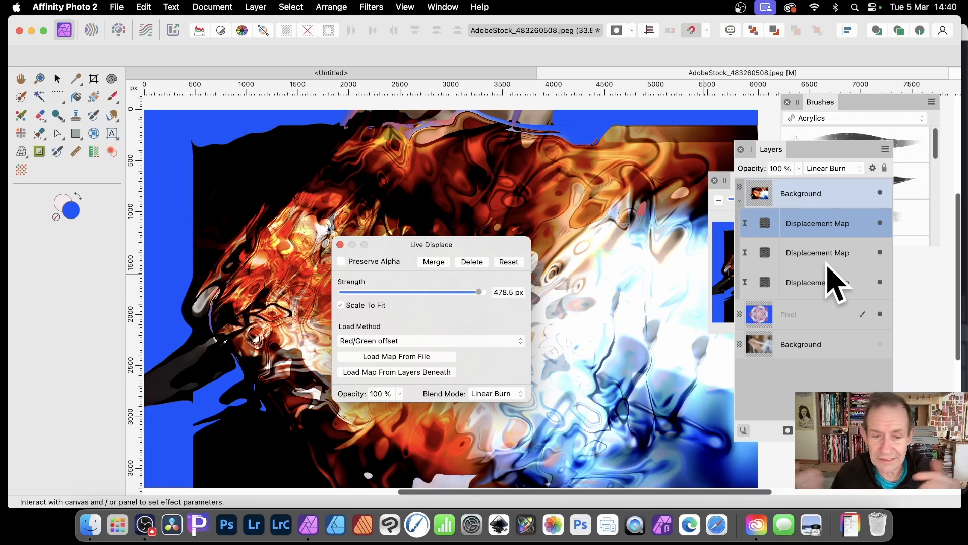
key(b)
click(340, 244)
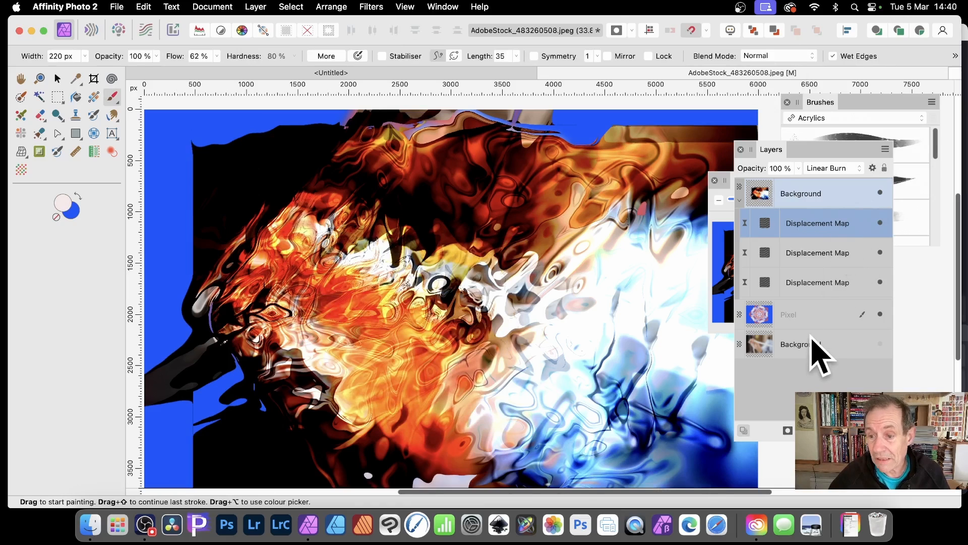
click(803, 317)
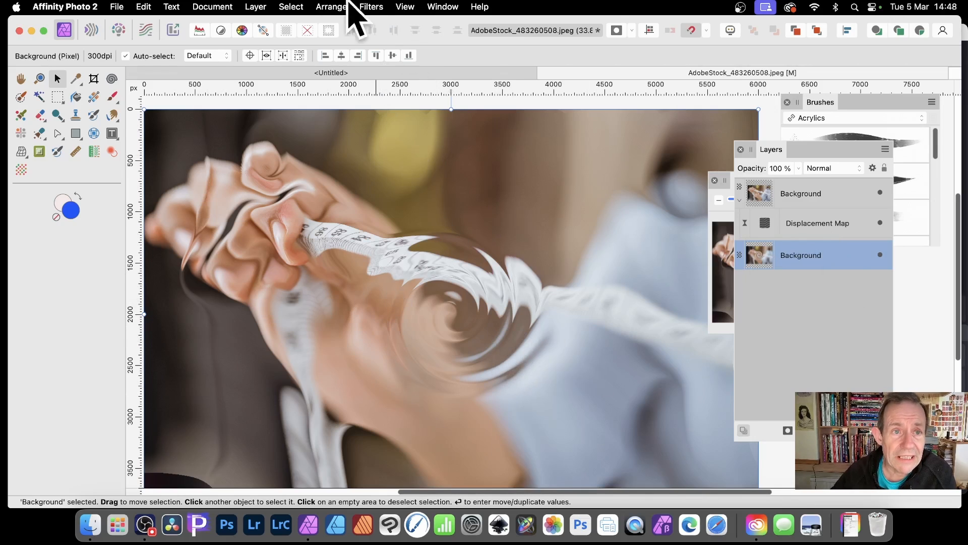
Step: Add a Gradient Map adjustment above the lower Background layer and move its green stop to 55%
click(253, 7)
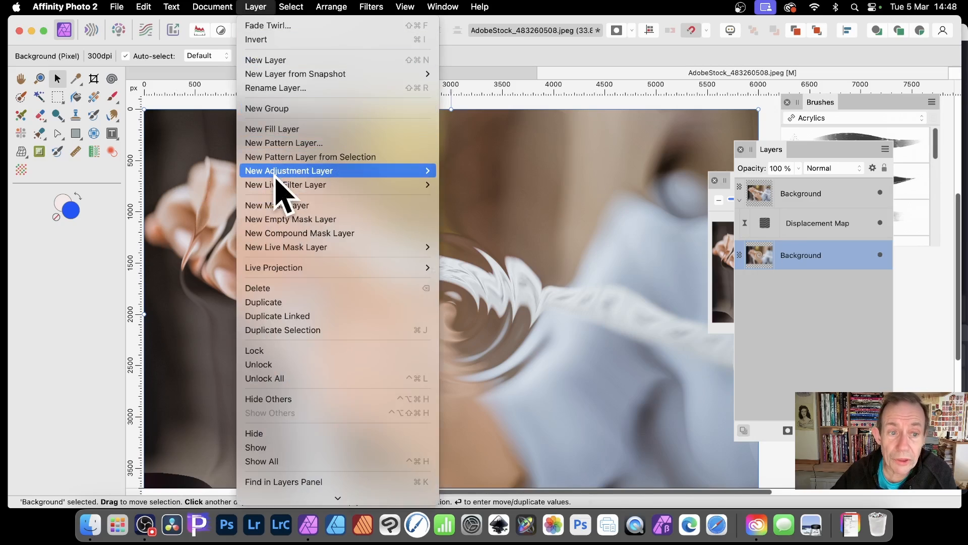
mouse_move(290, 171)
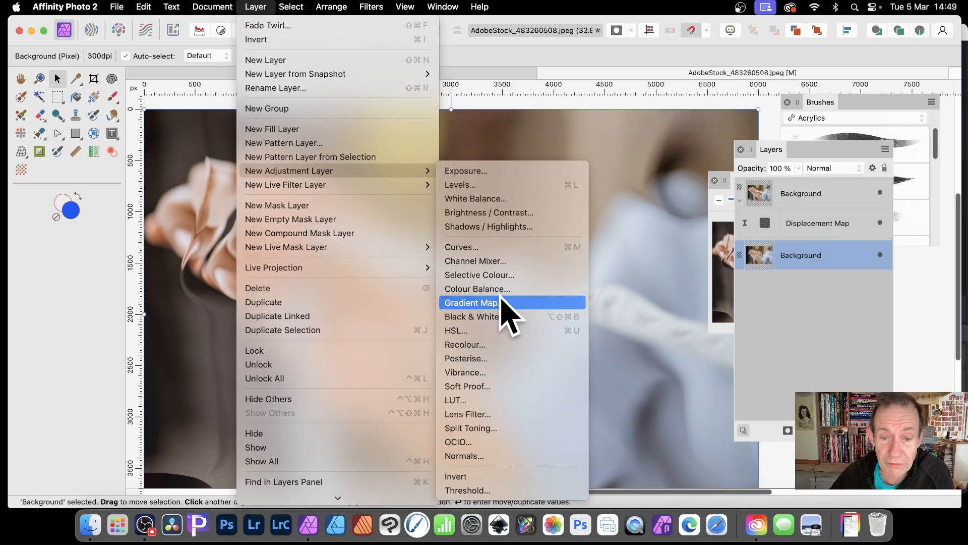
click(502, 308)
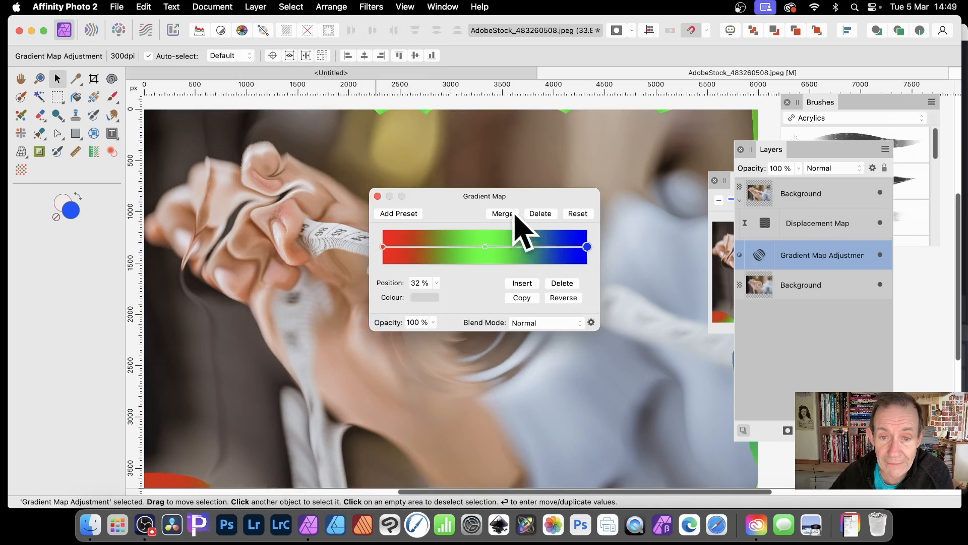
drag(497, 196, 623, 195)
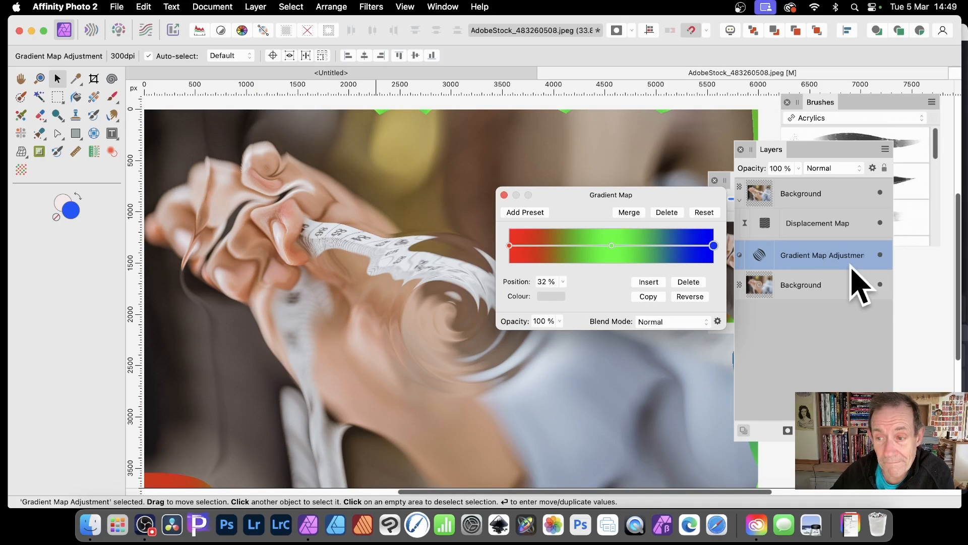
drag(611, 246, 625, 256)
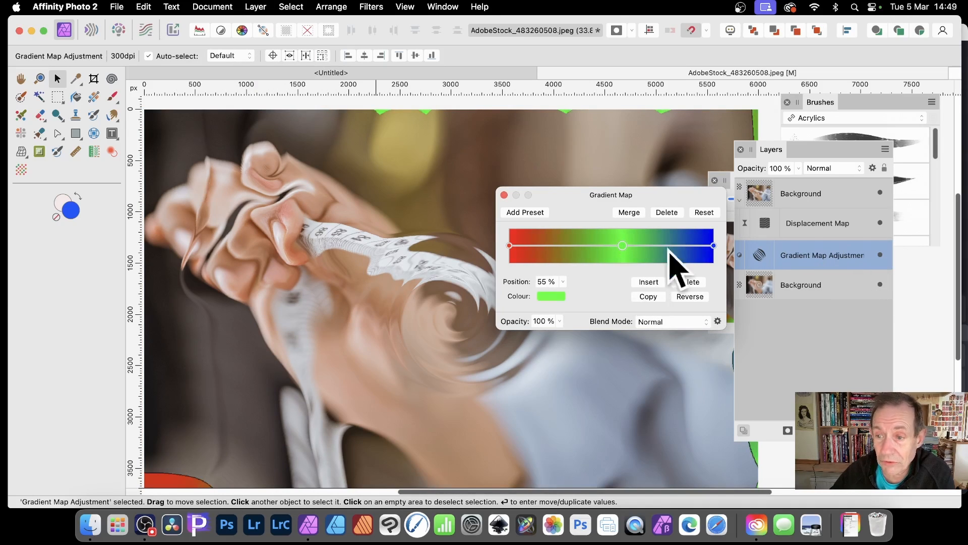
click(505, 194)
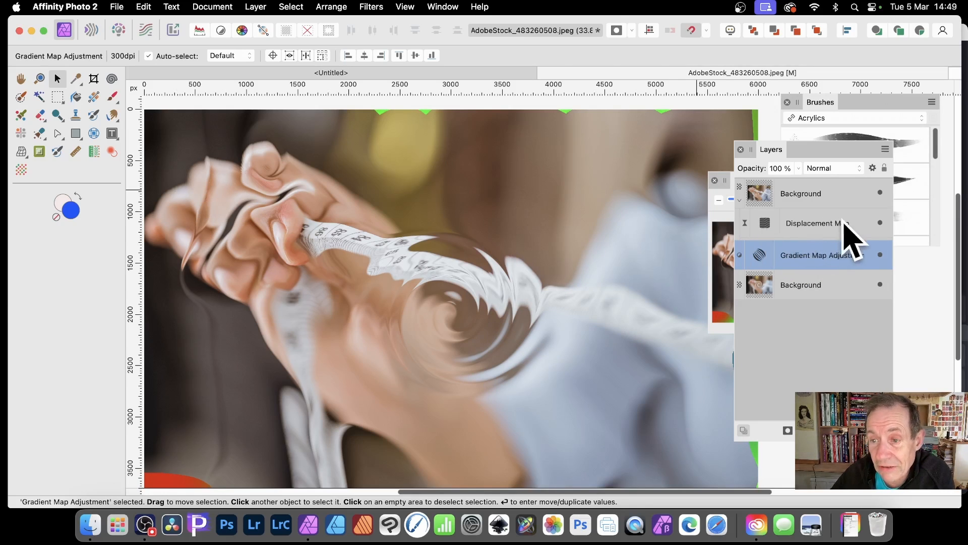
Step: Reload the Displacement Map from the gradient-mapped layers beneath, with strength at -512 px, and close its settings
click(811, 225)
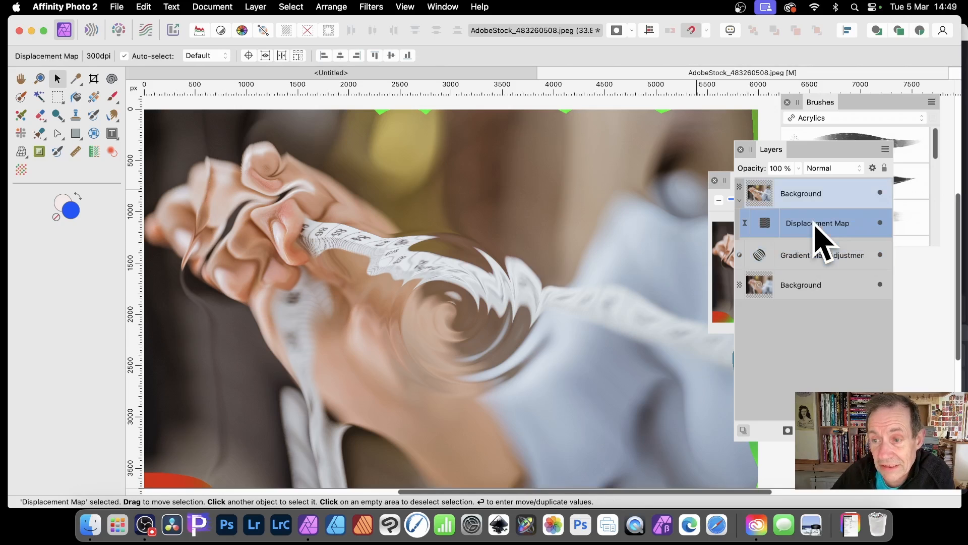
double_click(767, 226)
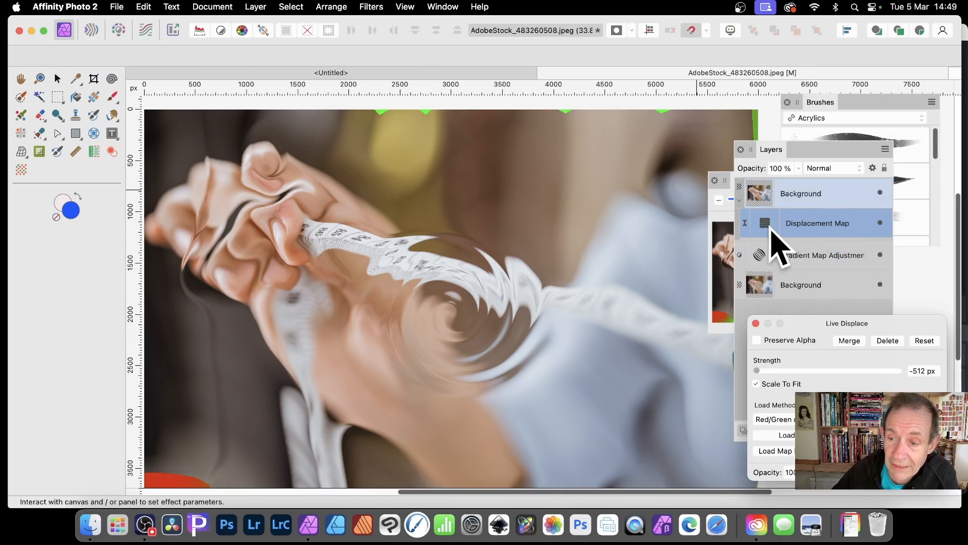
drag(827, 324, 338, 190)
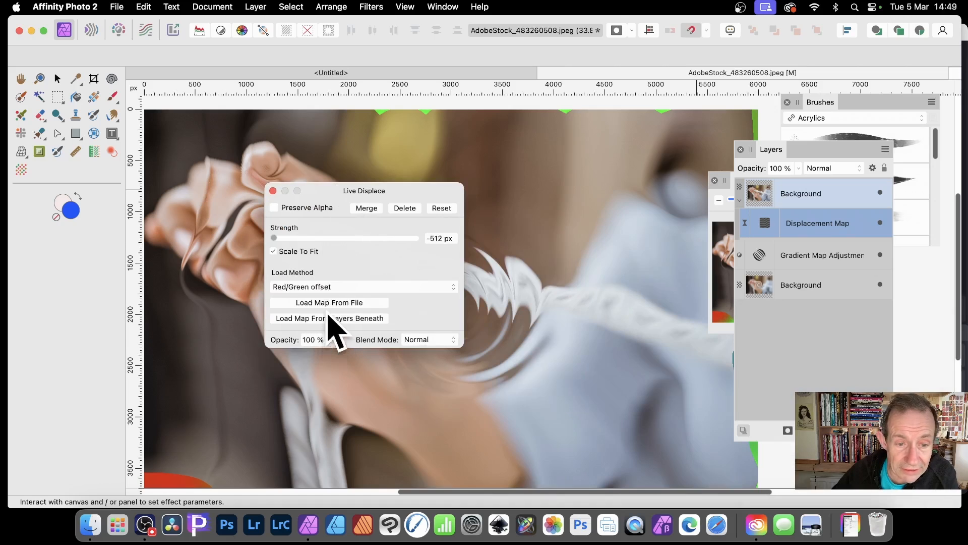
click(330, 318)
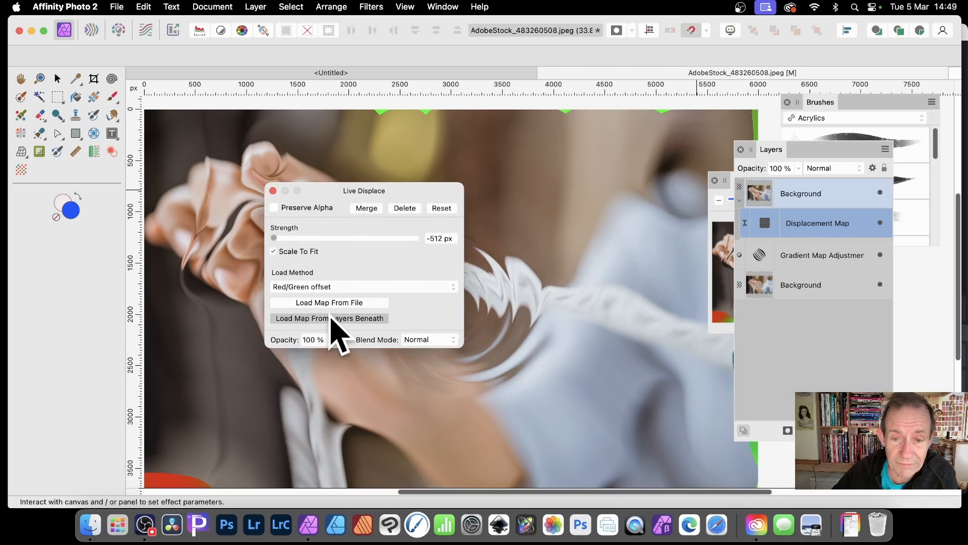
drag(346, 195, 644, 186)
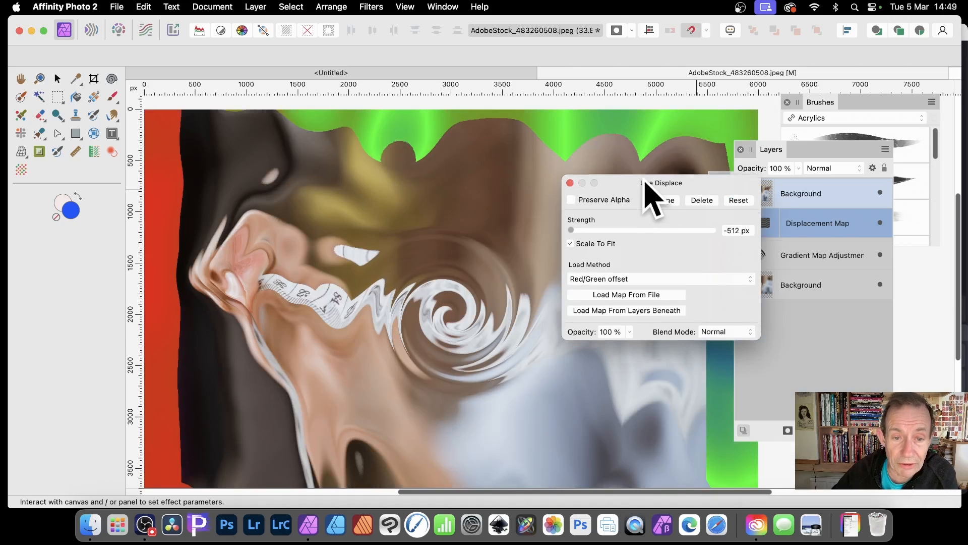
drag(580, 228, 533, 237)
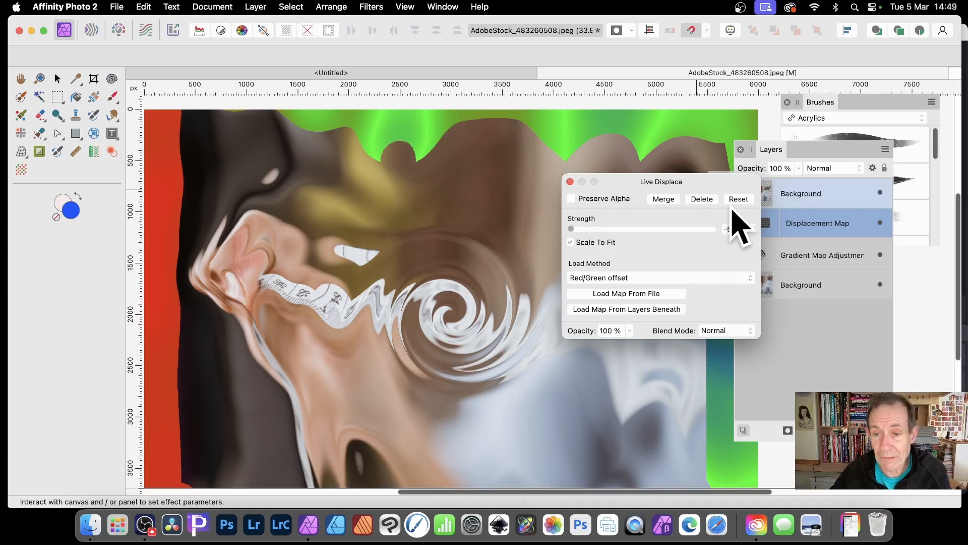
click(571, 181)
Step: Reopen the Gradient Map adjustment and move its green stop to 41%
click(764, 255)
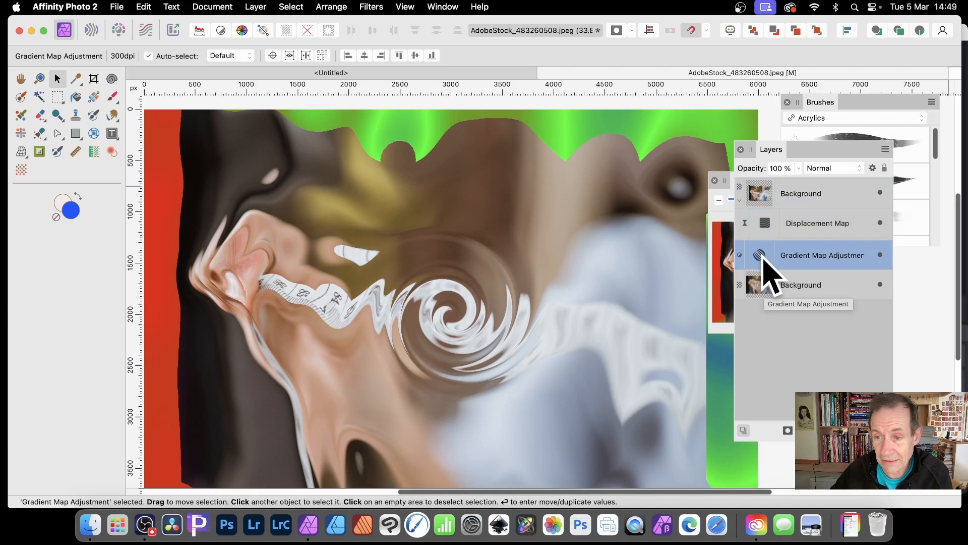
double_click(765, 257)
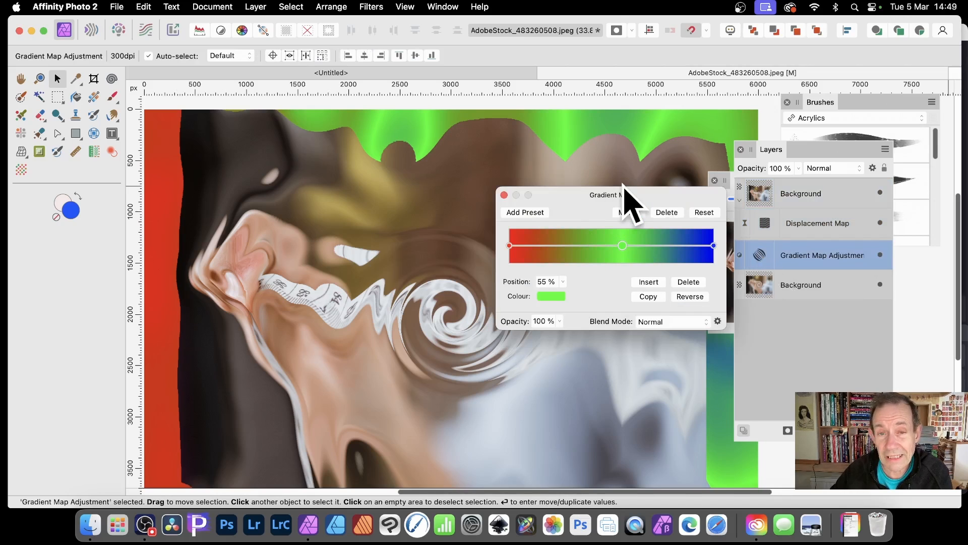
drag(594, 203, 373, 181)
mouse_move(400, 221)
mouse_down()
mouse_move(352, 227)
mouse_move(384, 225)
mouse_up()
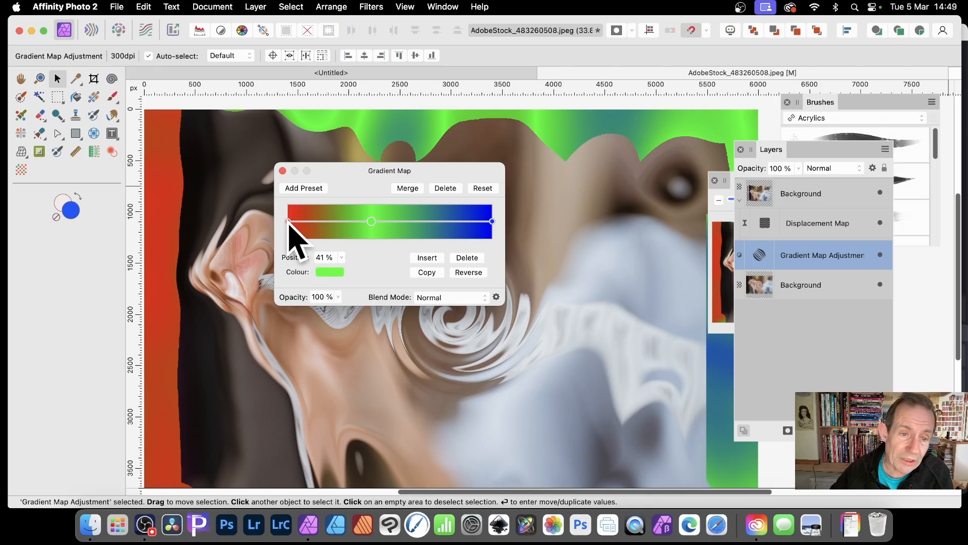
Step: Add a gradient stop at 22% between red and green and colour it orange (FFA300)
click(288, 221)
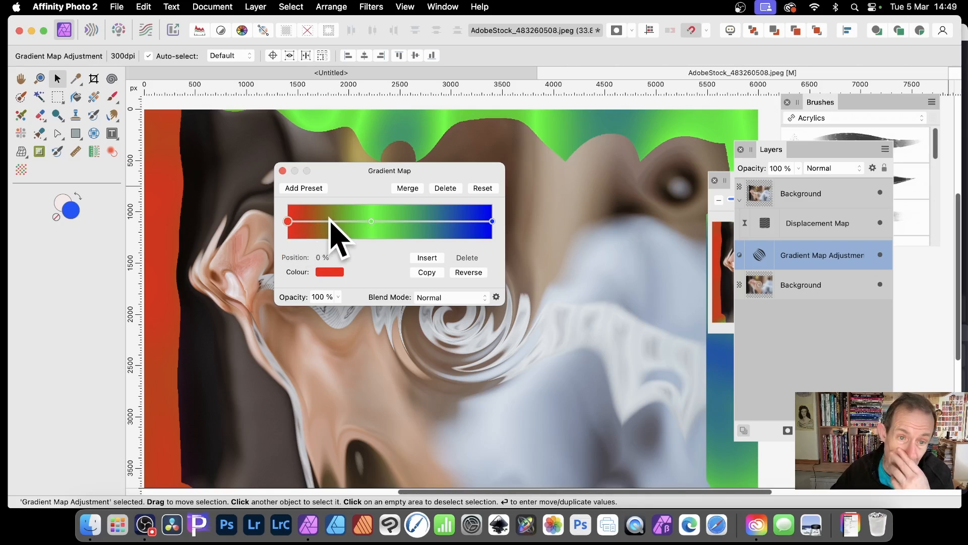
click(332, 221)
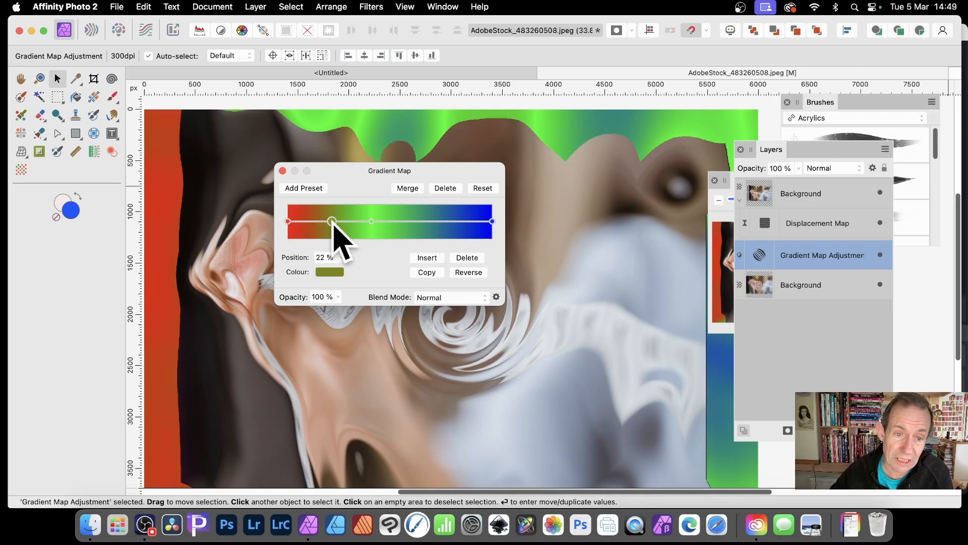
click(337, 273)
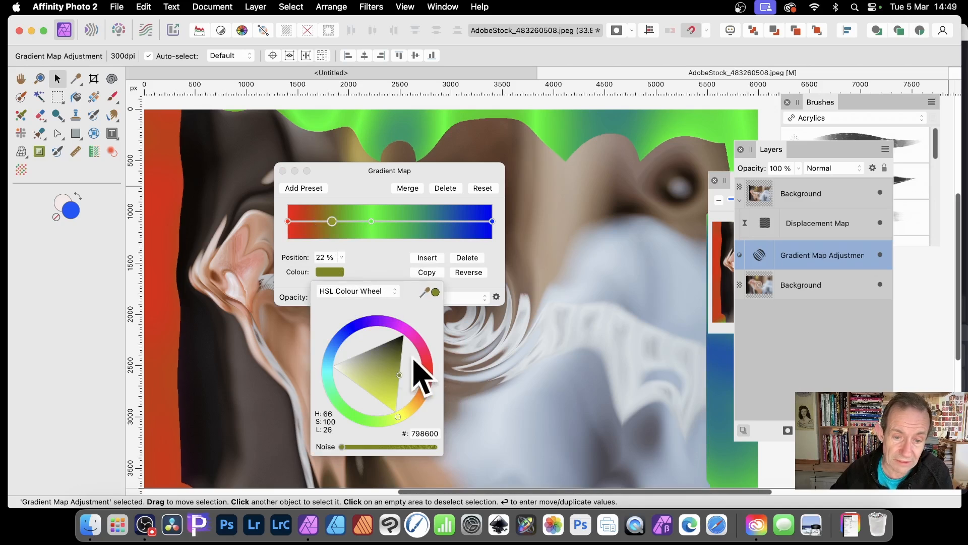
drag(396, 341, 367, 375)
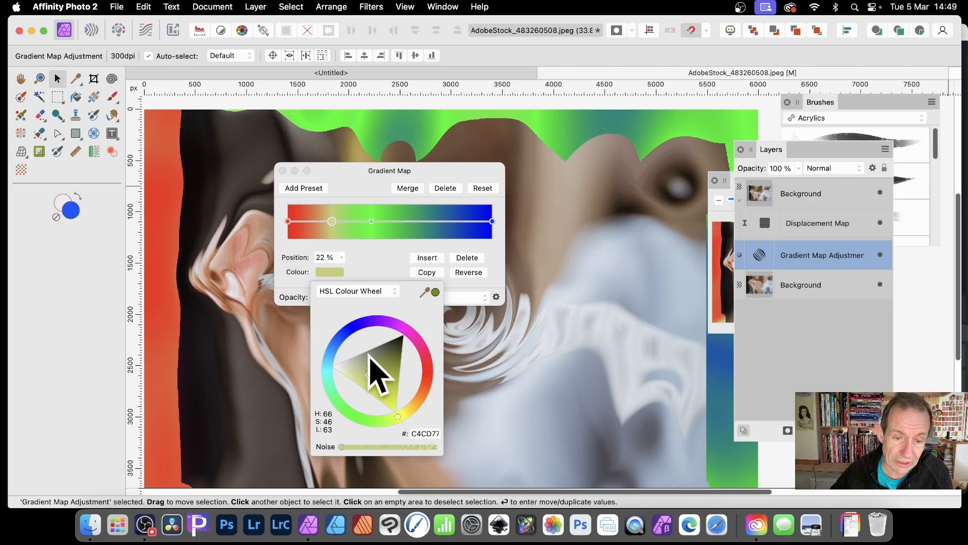
click(364, 353)
click(414, 399)
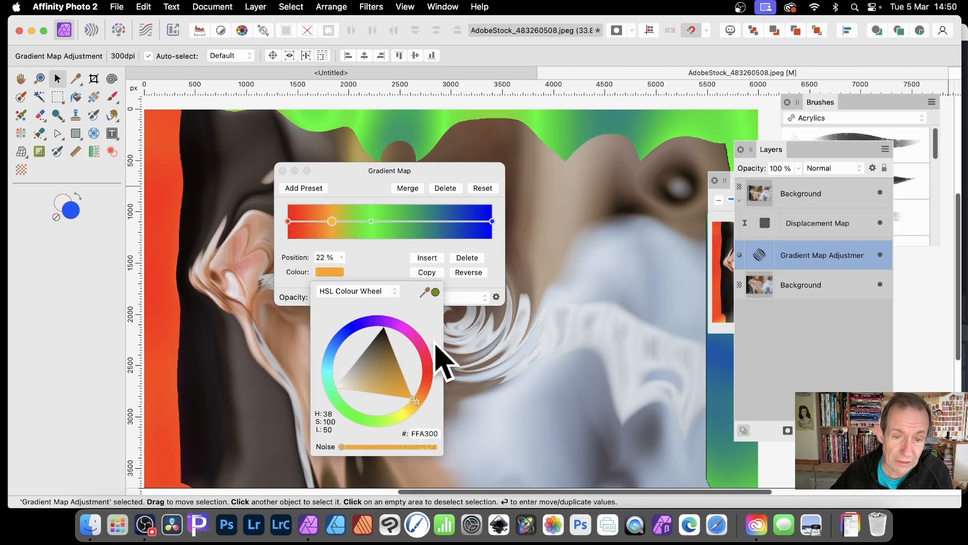
click(383, 259)
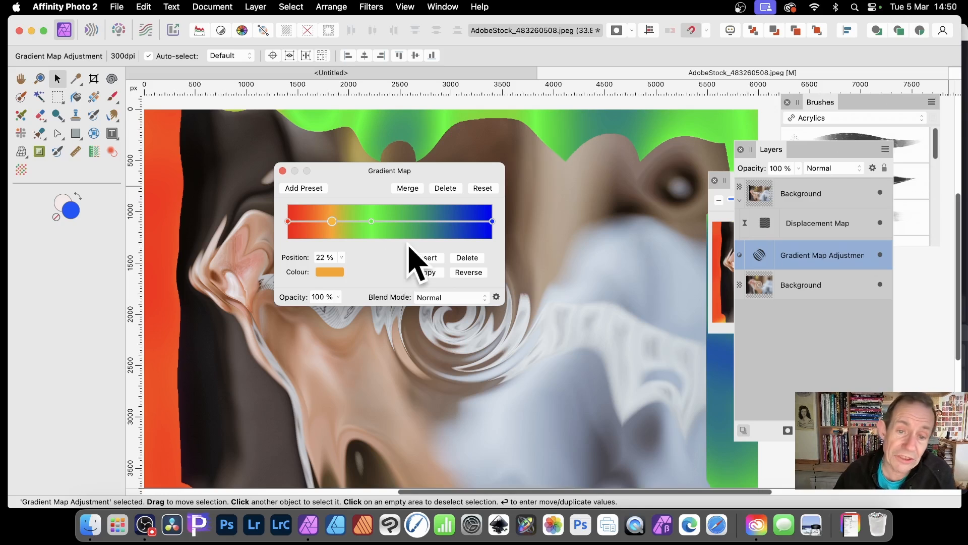
Step: Add a gradient stop at 70% between green and blue and colour it near-white (DFEAEA)
click(433, 222)
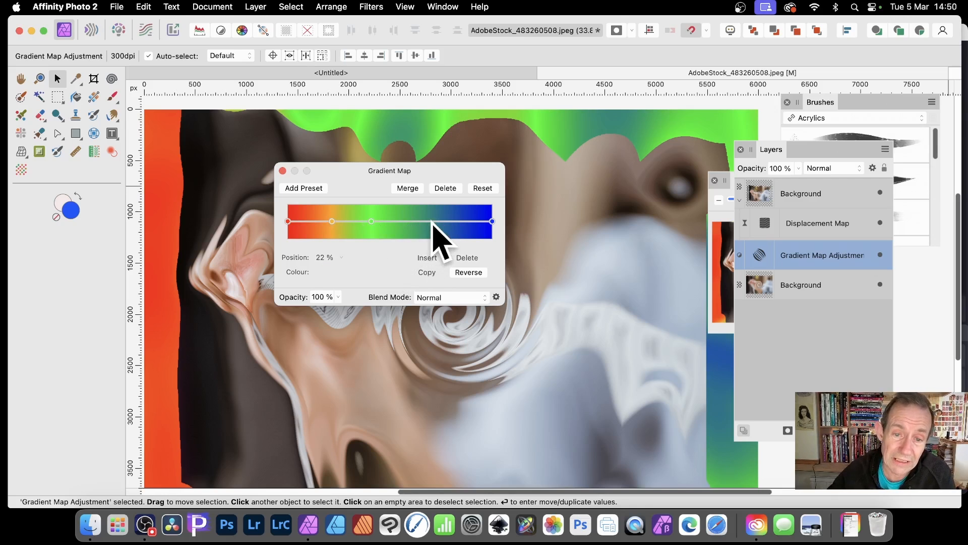
click(432, 222)
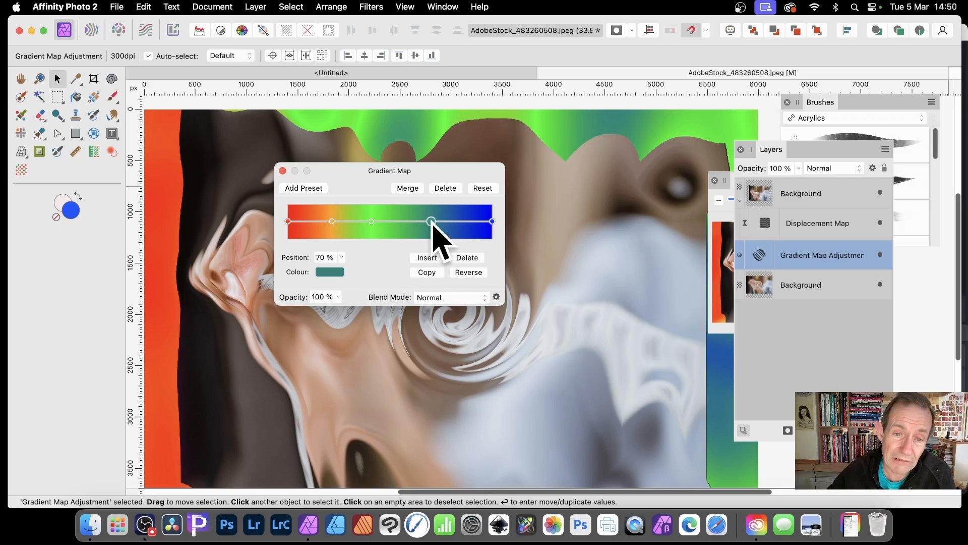
click(333, 273)
drag(383, 361, 363, 338)
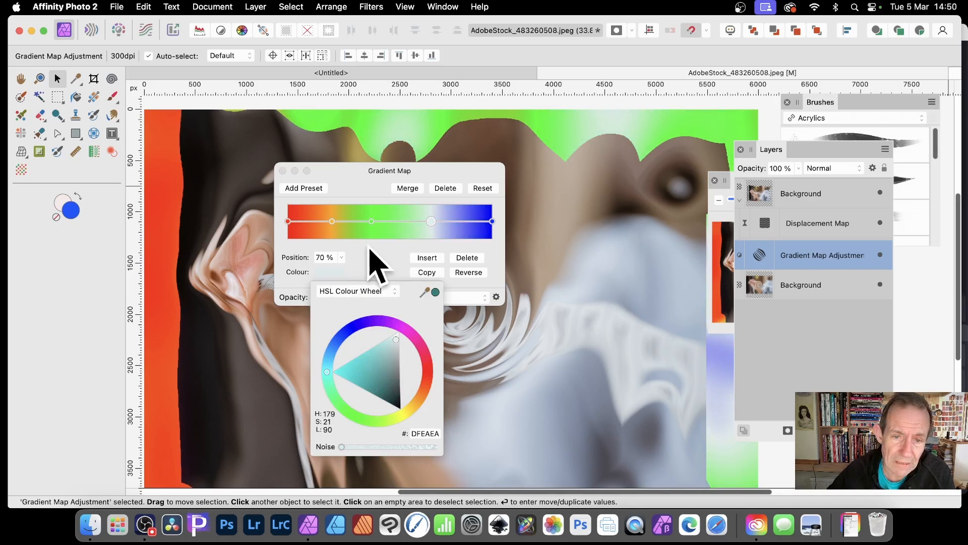
Step: Add a gradient stop at 57%, colour it light blue (7DA9F3), and close the Gradient Map settings
click(404, 222)
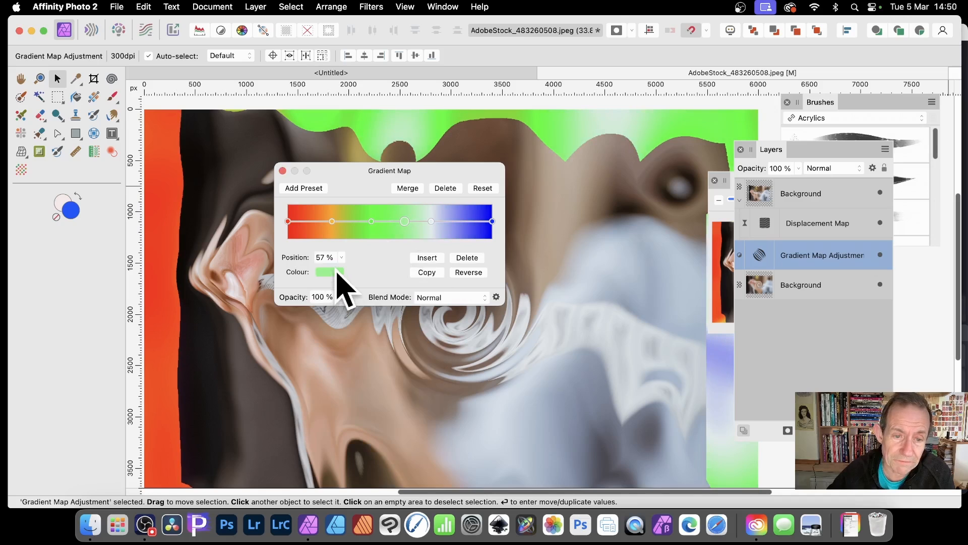
click(337, 274)
click(339, 341)
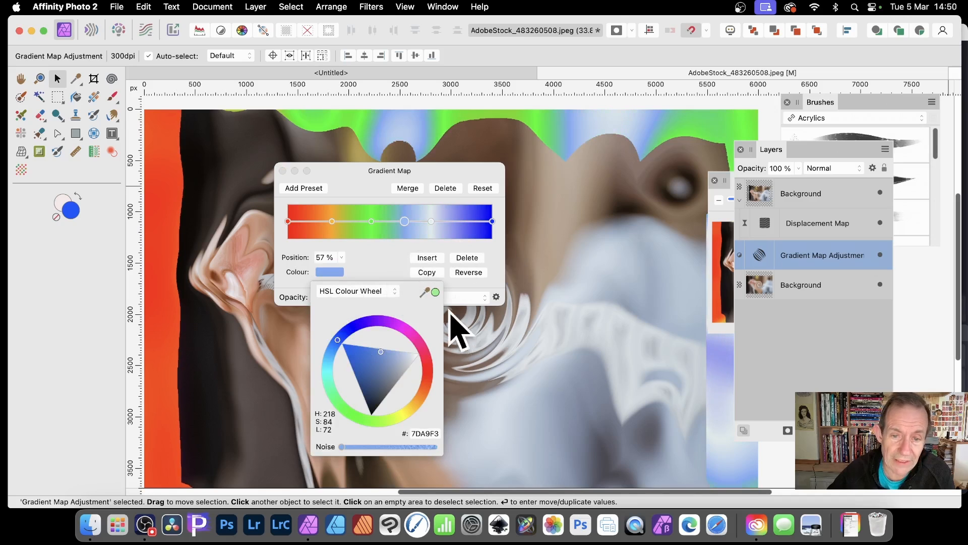
click(500, 277)
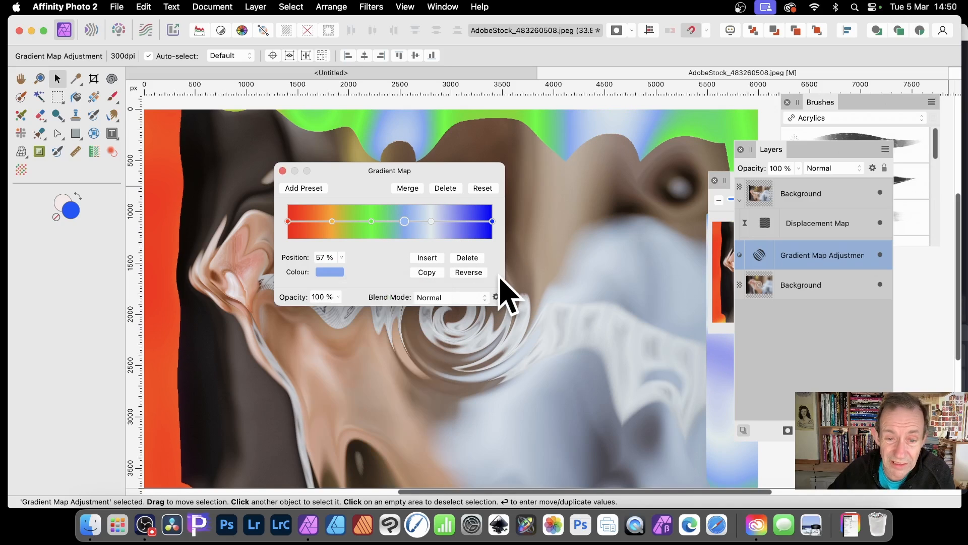
click(283, 171)
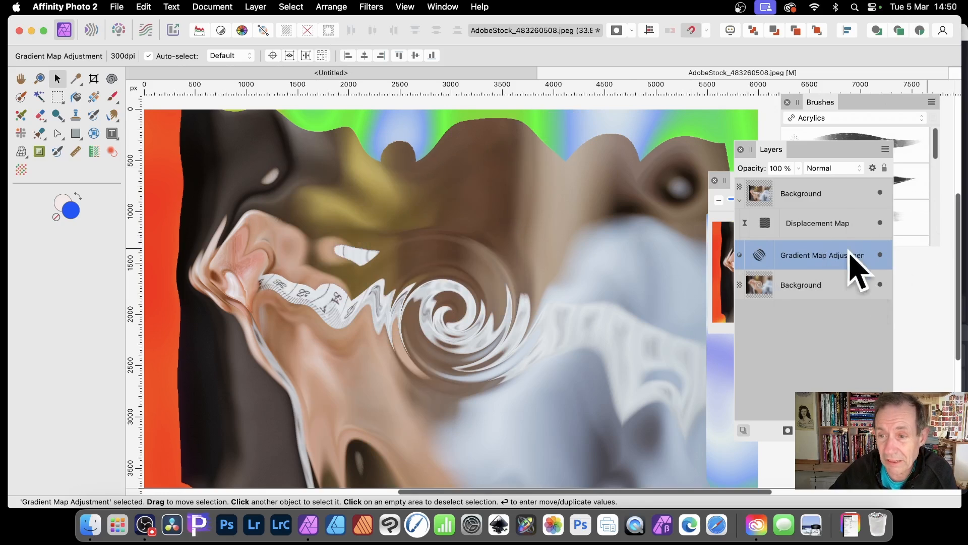
Step: Load the Displacement Map again from the recoloured layers beneath at -512 px strength and close its settings
click(800, 197)
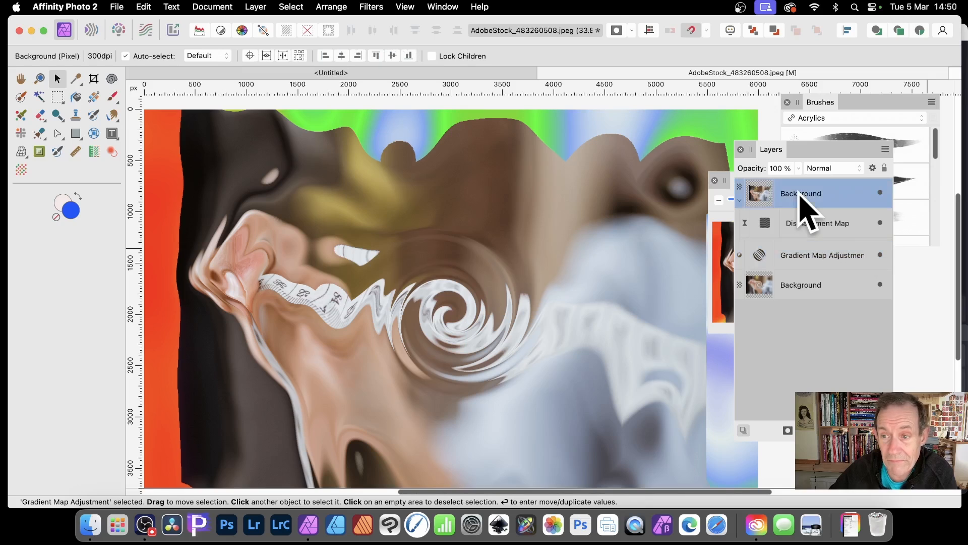
click(768, 226)
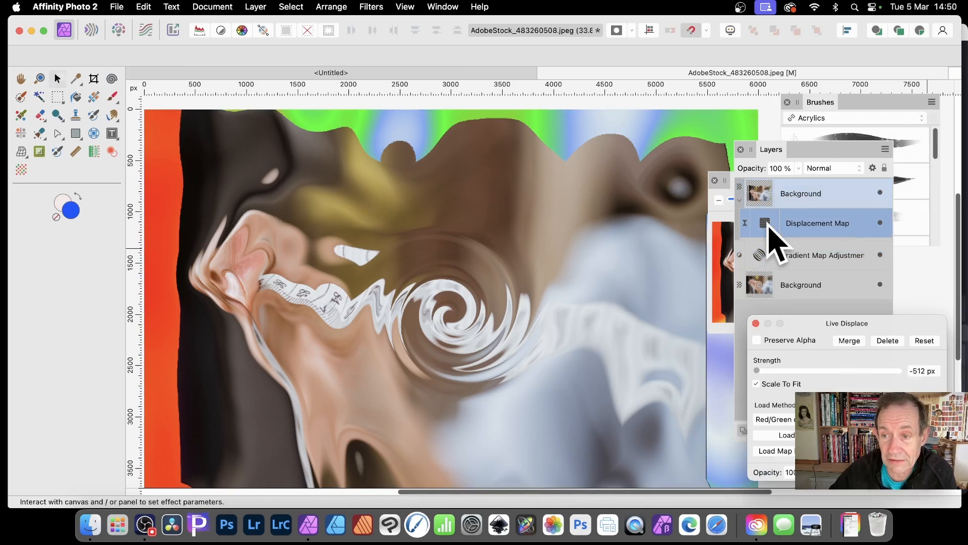
drag(813, 321, 604, 189)
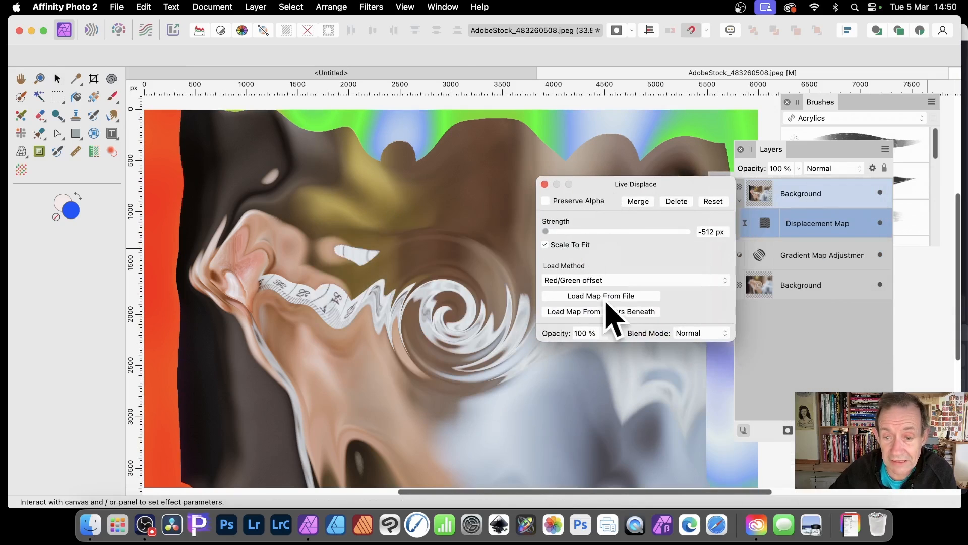
click(616, 312)
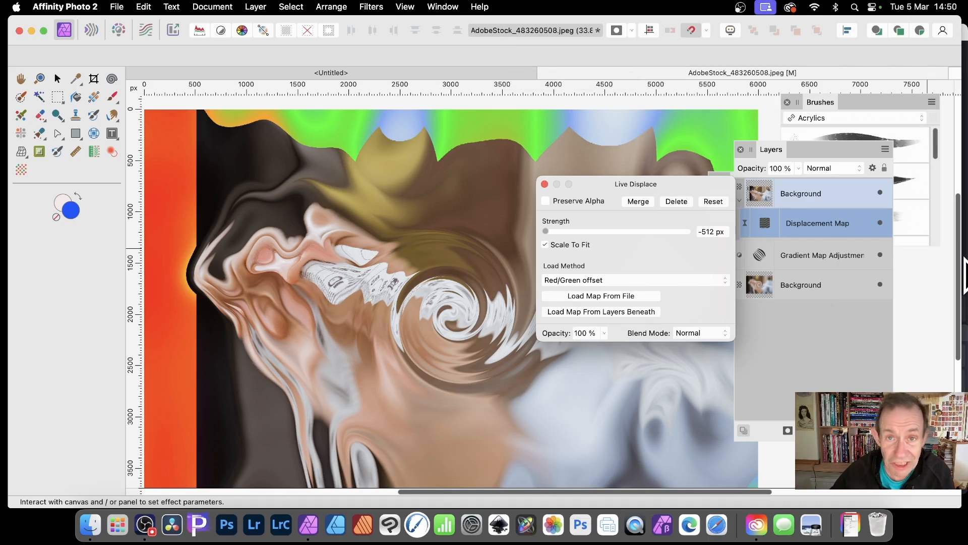
mouse_move(558, 232)
mouse_down()
mouse_move(635, 232)
mouse_move(542, 237)
mouse_move(551, 240)
mouse_up()
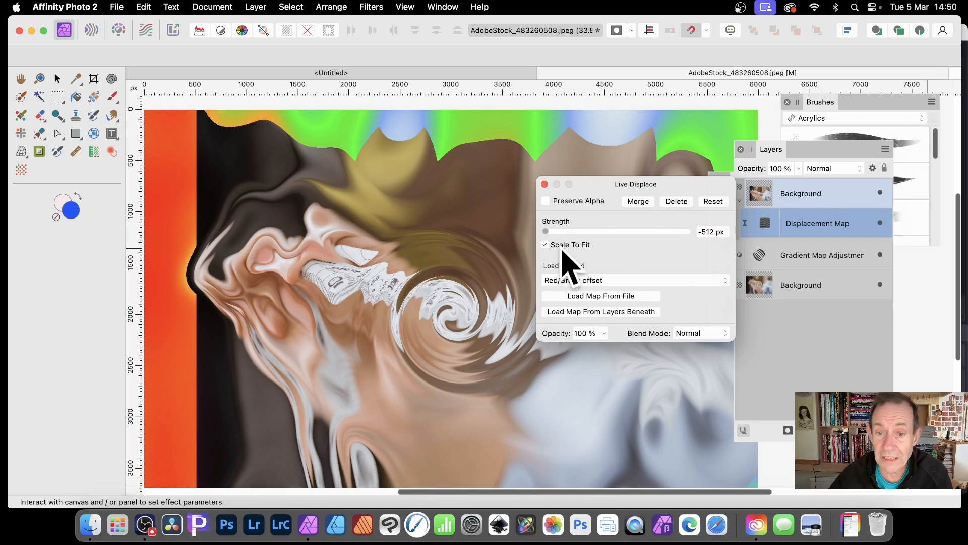
click(545, 184)
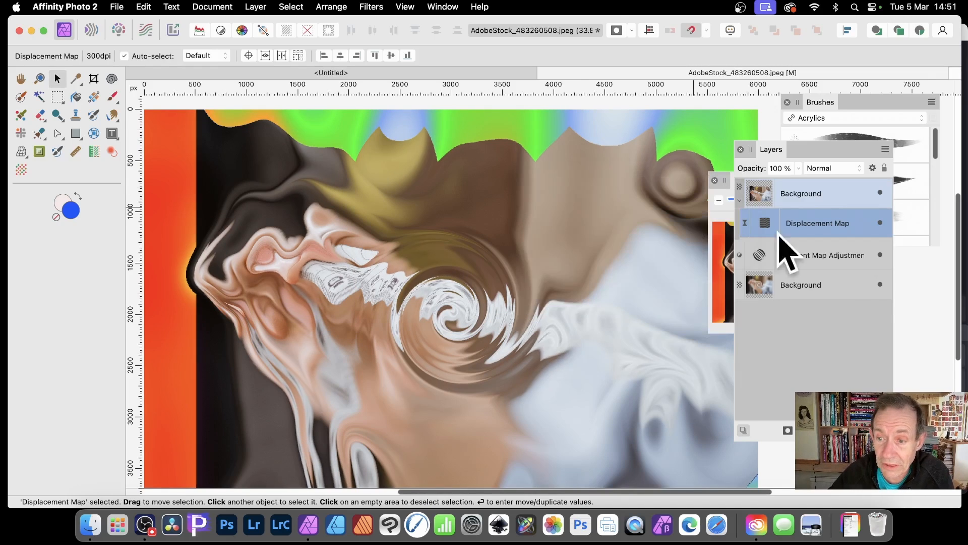
Step: Add a Black & White adjustment above the Gradient Map with Red 0%, Yellow 0% and Green 137%, and close its settings
click(810, 257)
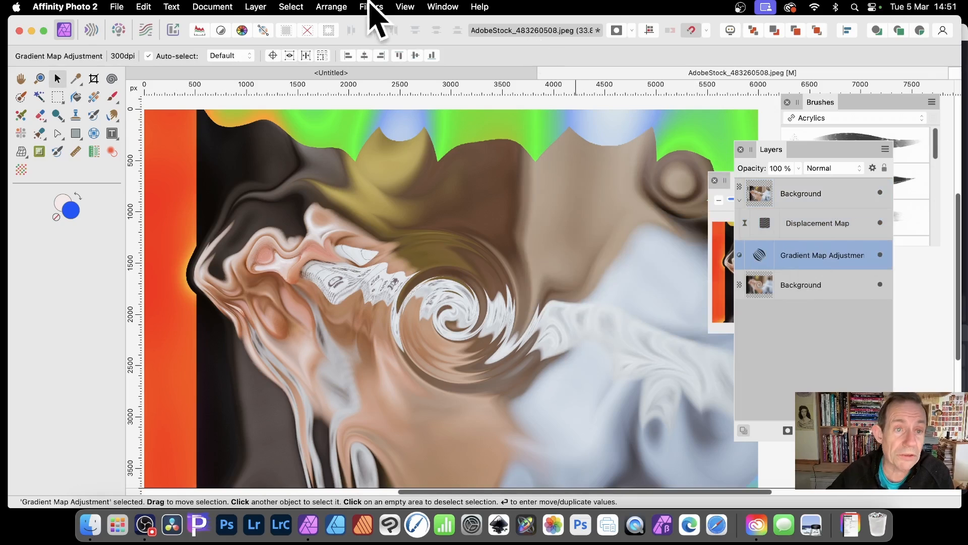
click(252, 7)
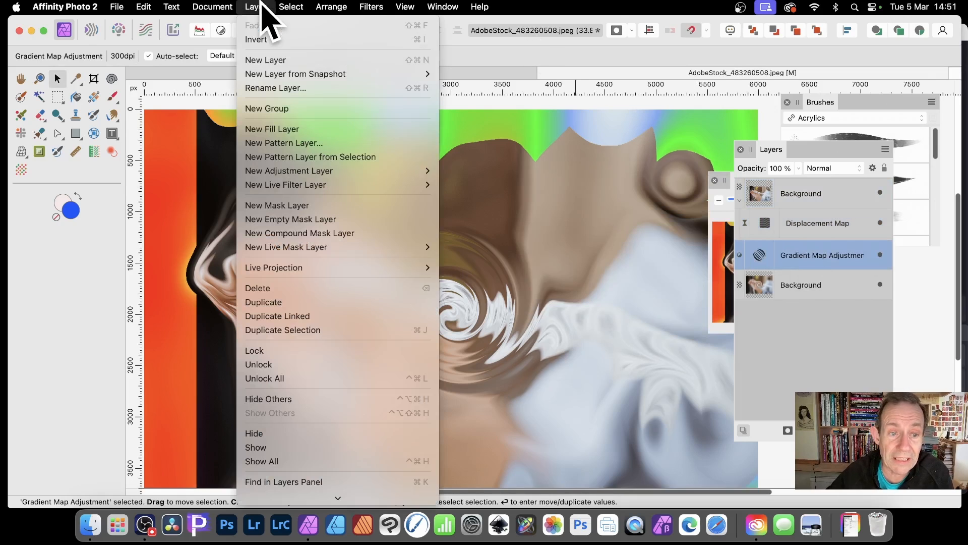
mouse_move(305, 171)
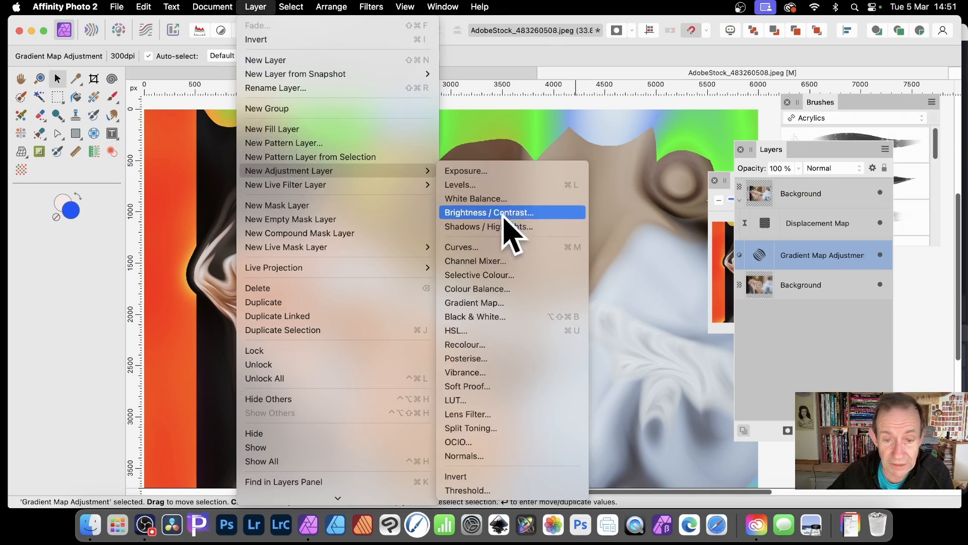
click(474, 320)
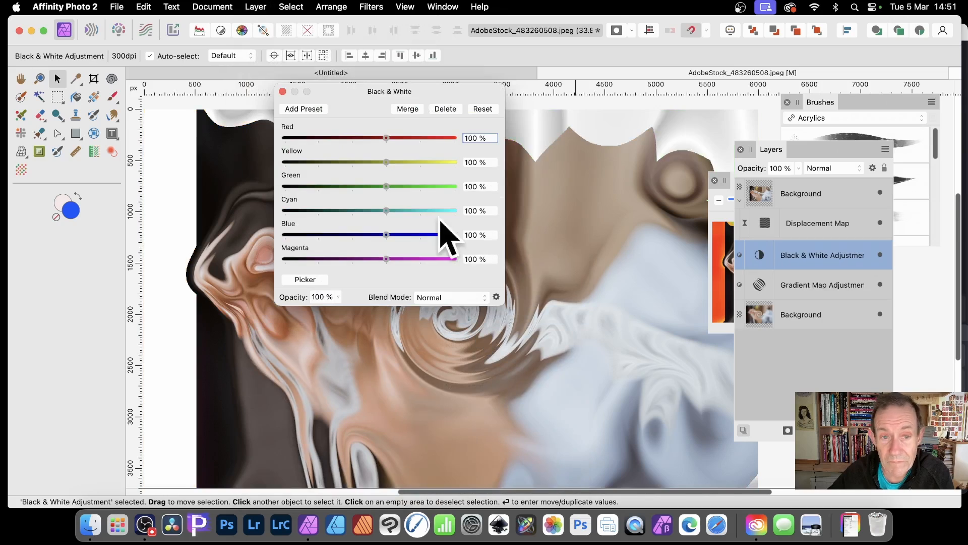
drag(367, 91, 663, 132)
drag(683, 179, 648, 180)
drag(690, 227, 638, 204)
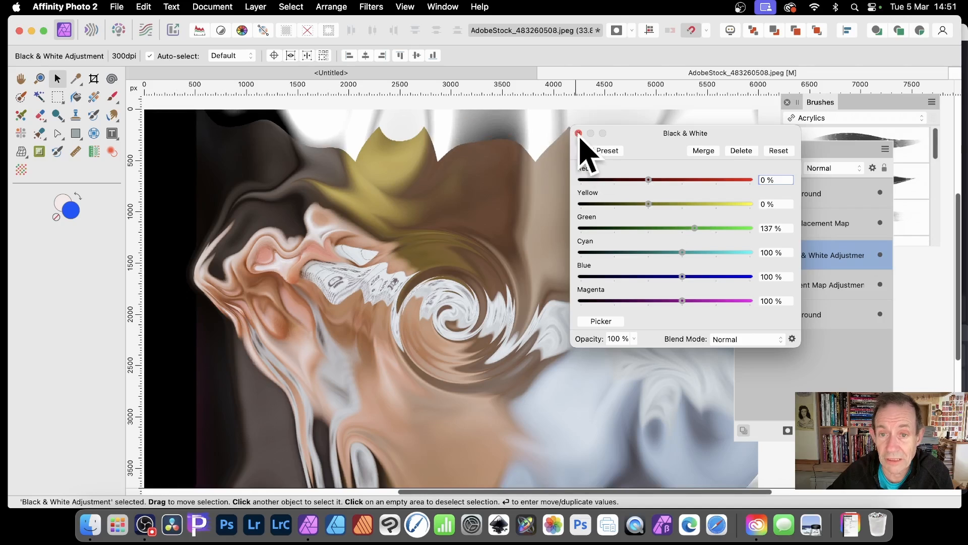
click(579, 134)
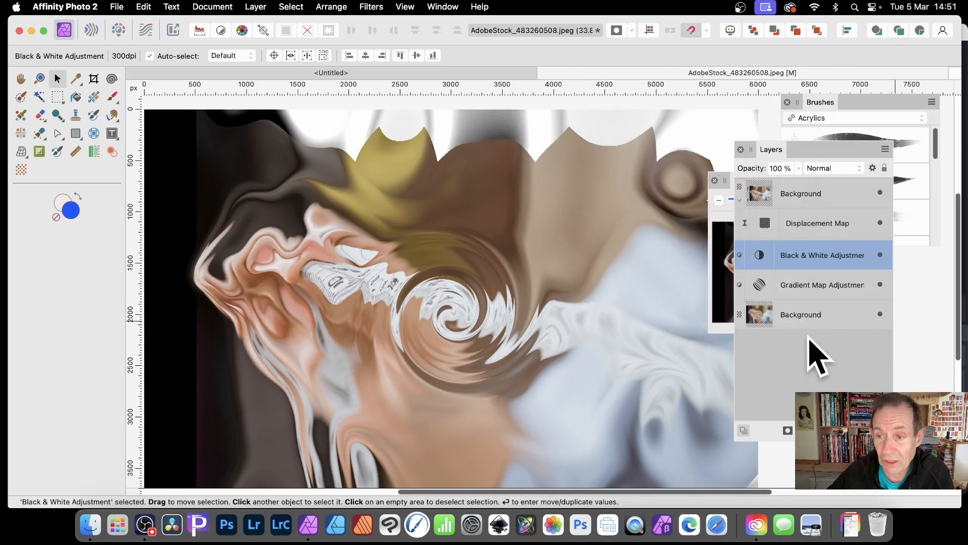
Step: Load the Displacement Map from the black-and-white layers beneath at -512 px strength and close its settings
click(803, 198)
click(764, 226)
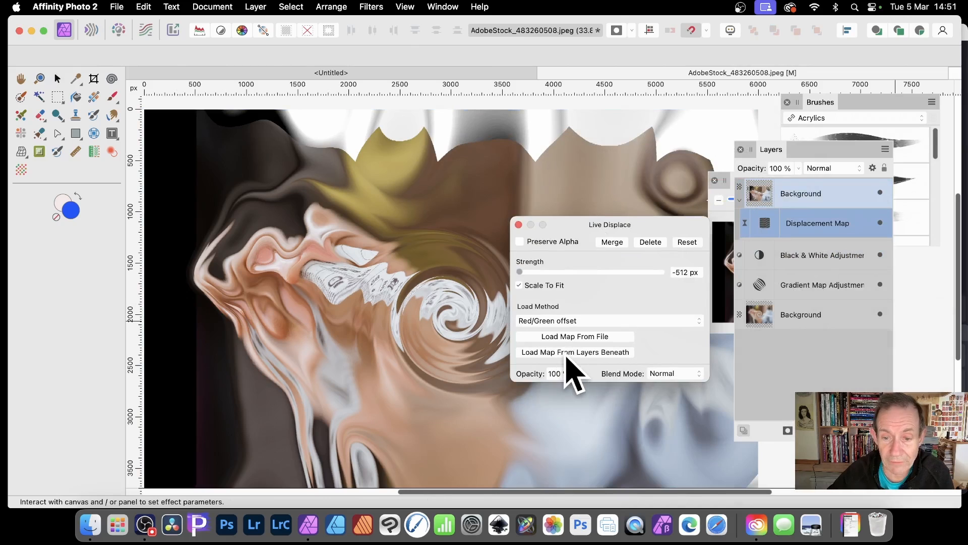
click(567, 353)
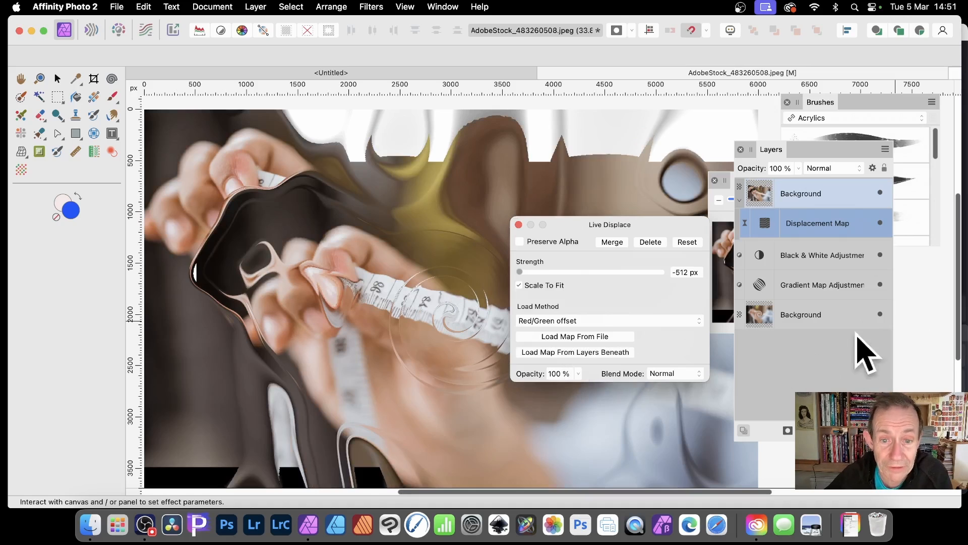
drag(582, 227, 639, 233)
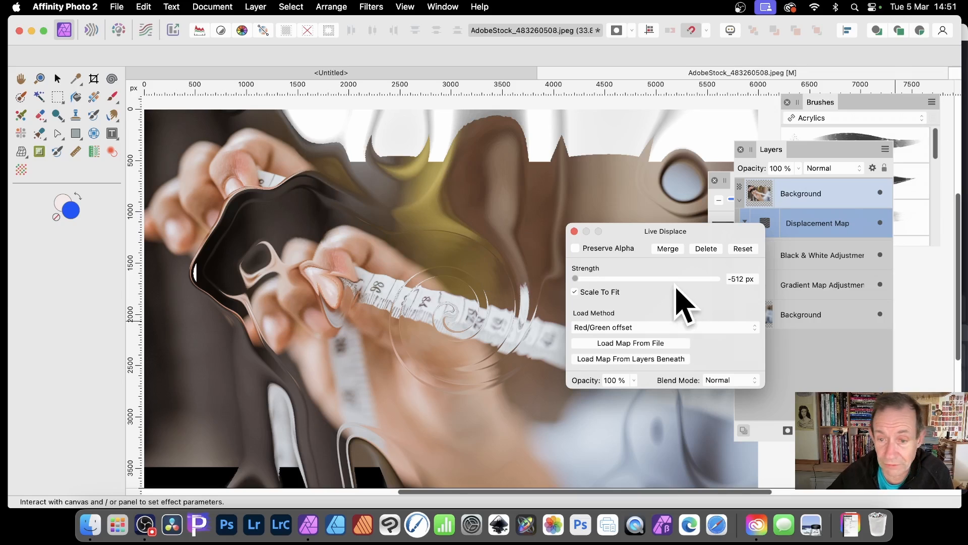
click(574, 231)
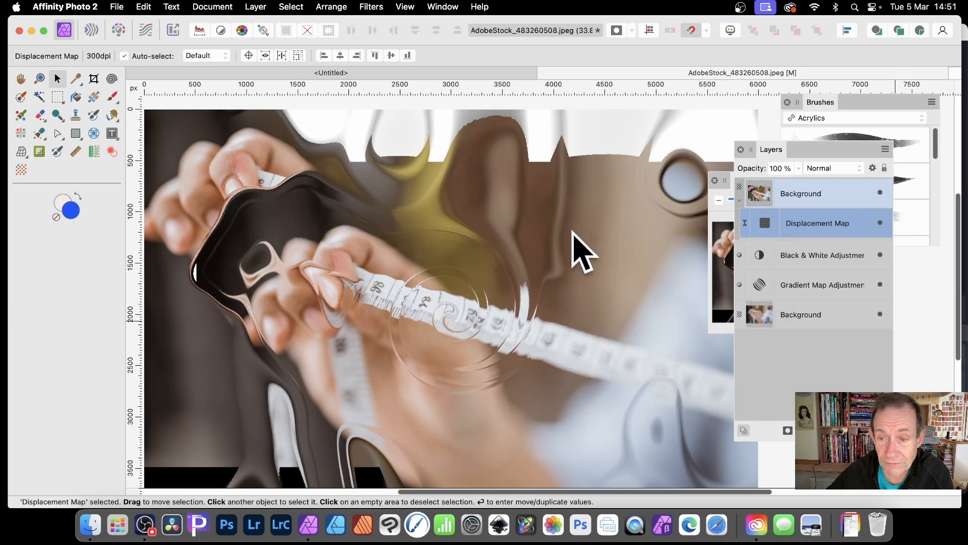
Step: Duplicate the Displacement Map filter, try the upper copy's strength at 512 px, and set it to -512 px
right_click(765, 220)
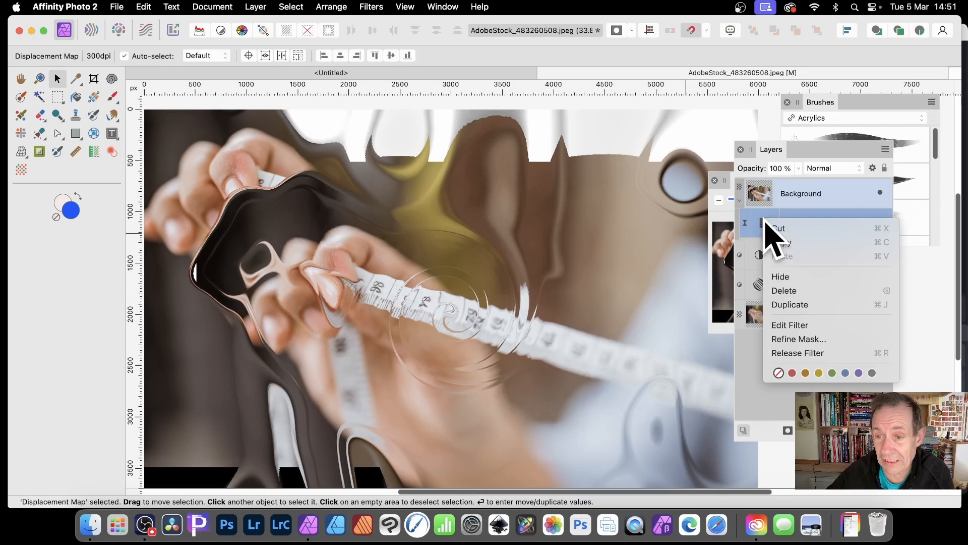
click(794, 304)
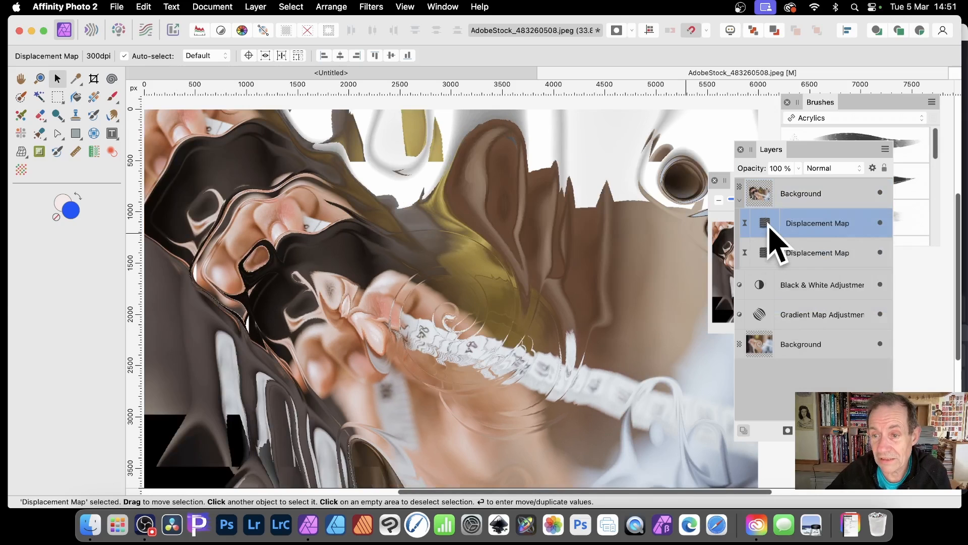
double_click(769, 228)
drag(824, 320, 442, 207)
drag(367, 250, 552, 270)
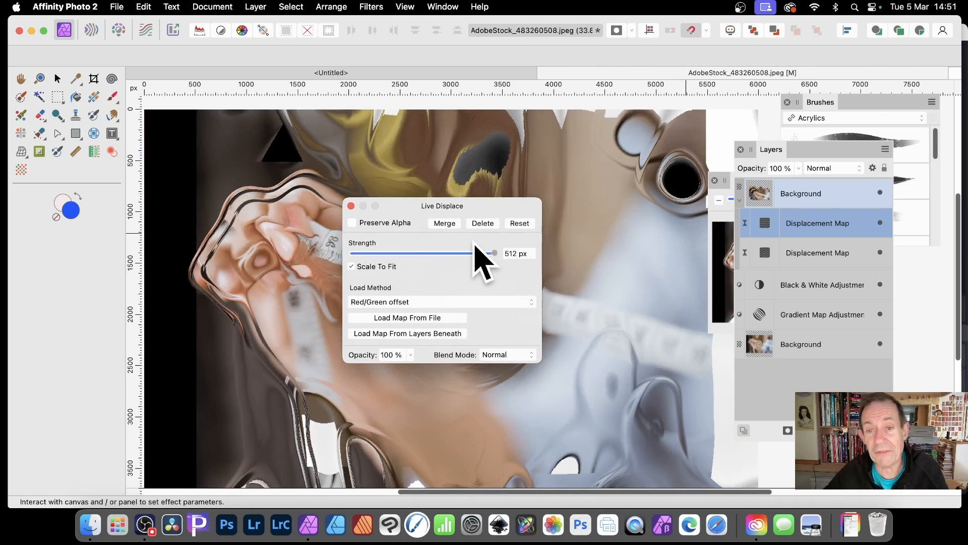
drag(424, 254, 313, 259)
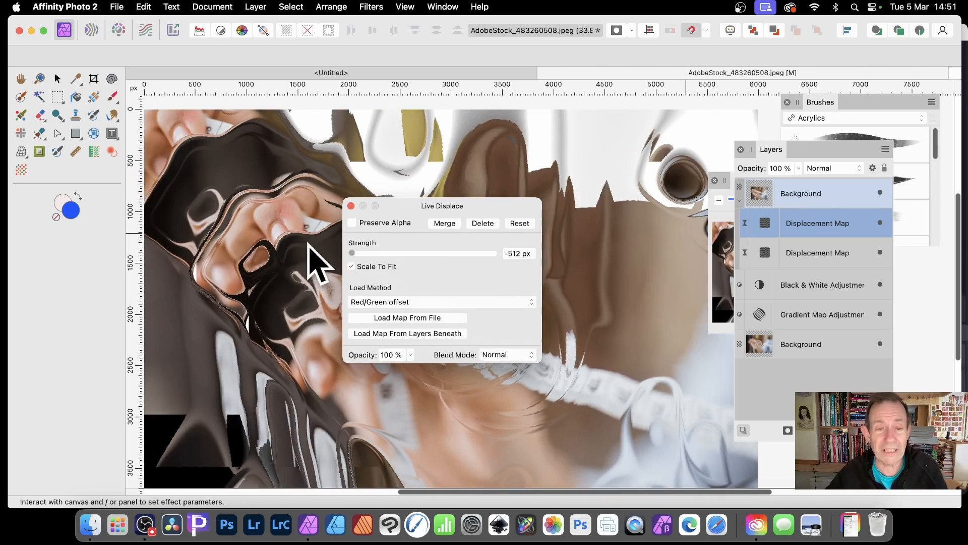
click(351, 205)
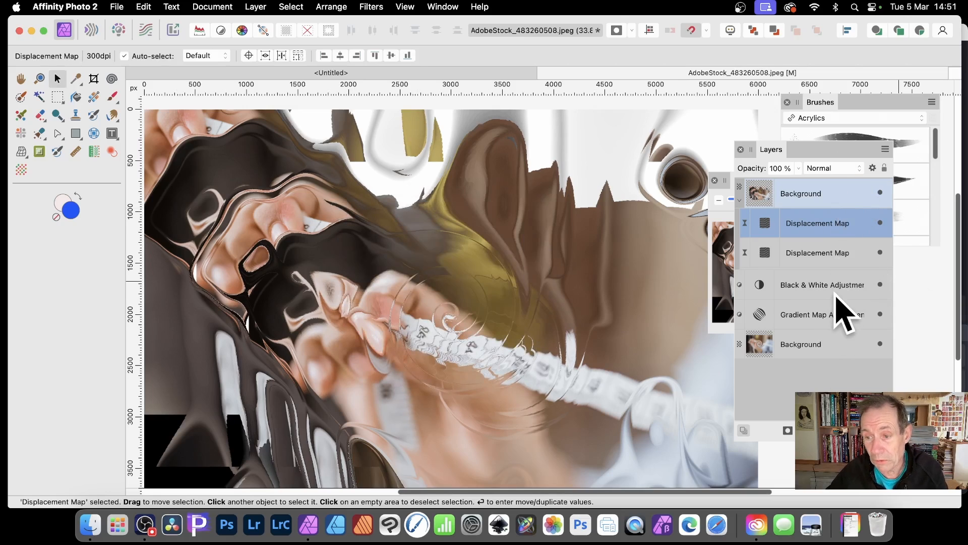
Step: Hide the Black & White adjustment and load the upper Displacement Map again from the layers beneath, closing its settings
click(880, 285)
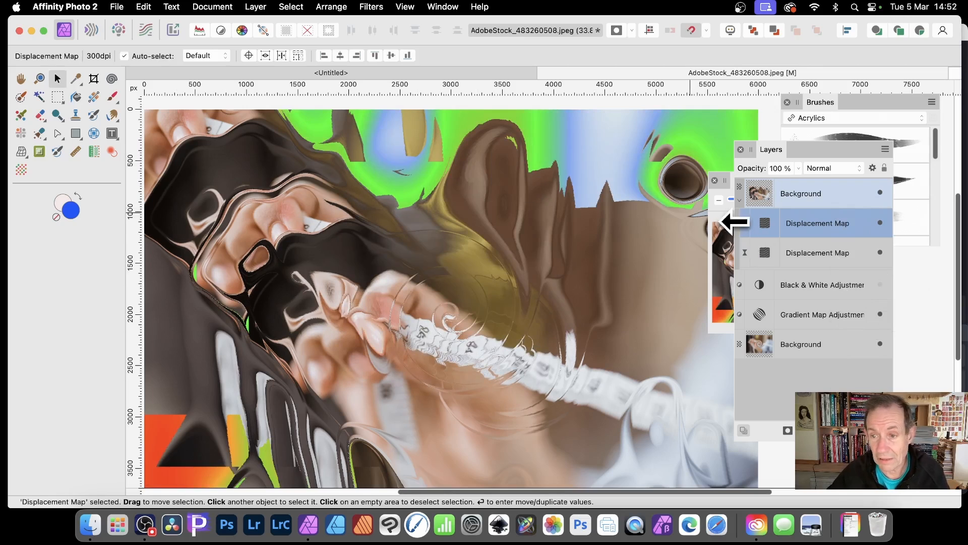
click(767, 224)
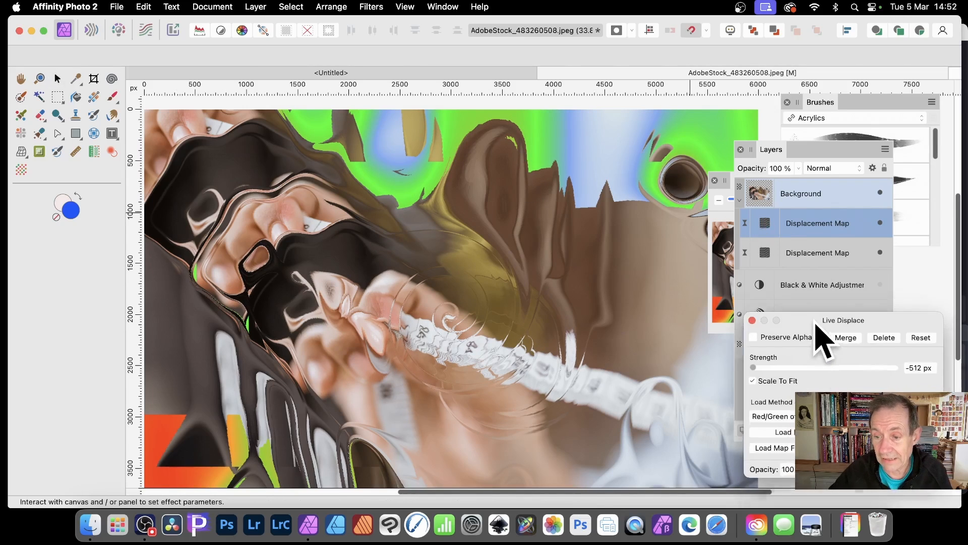
drag(817, 321, 431, 216)
click(411, 339)
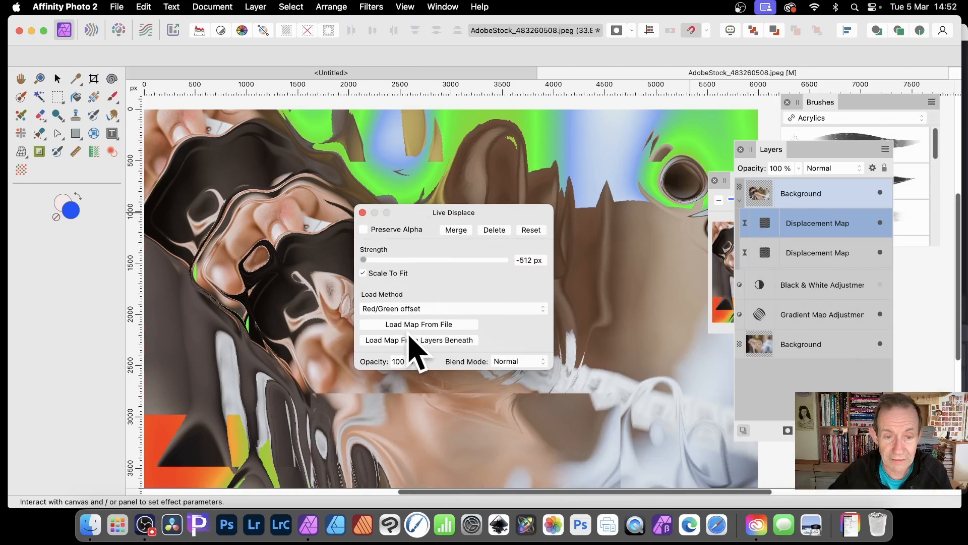
drag(431, 213, 470, 195)
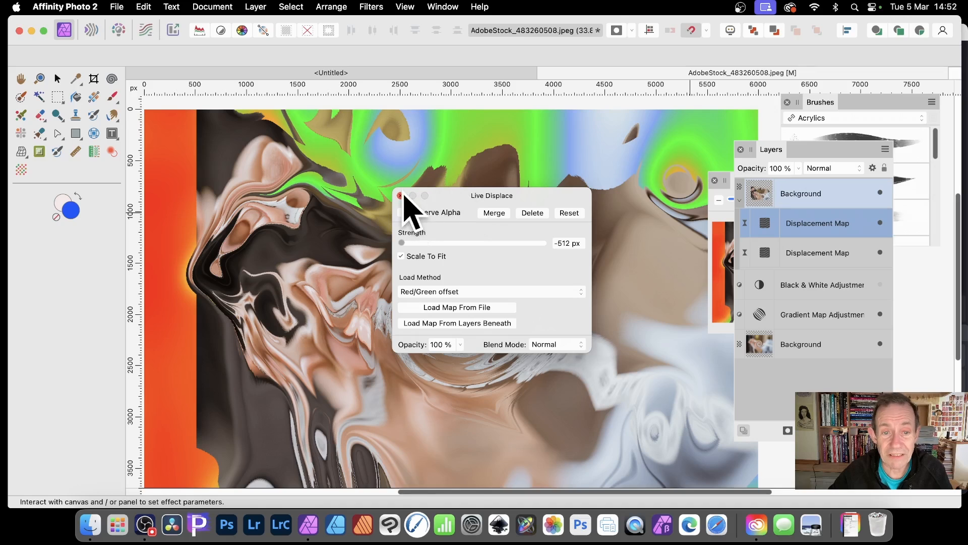
click(401, 195)
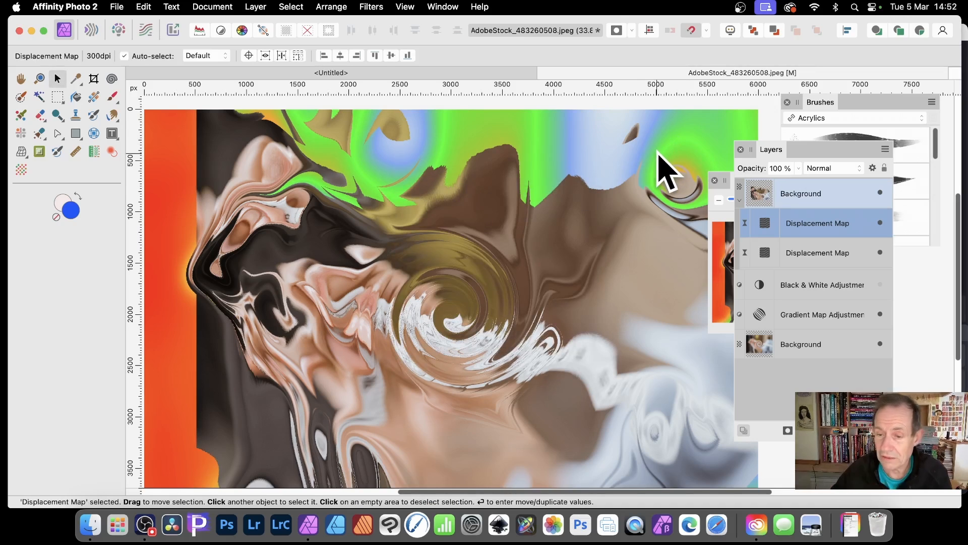
Step: Delete the Black & White adjustment, the Gradient Map adjustment and the lower Displacement Map filter
click(833, 288)
key(Delete)
key(Delete)
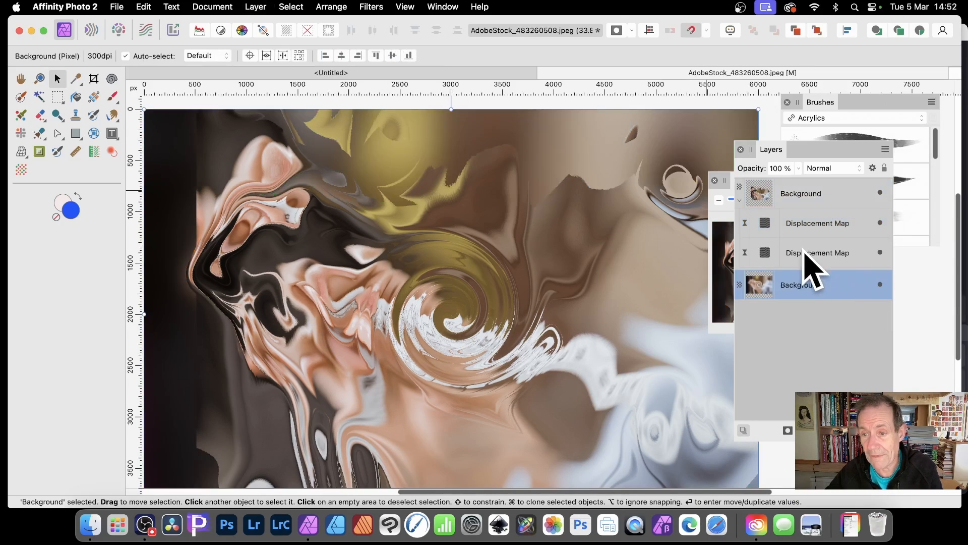
click(807, 254)
key(Delete)
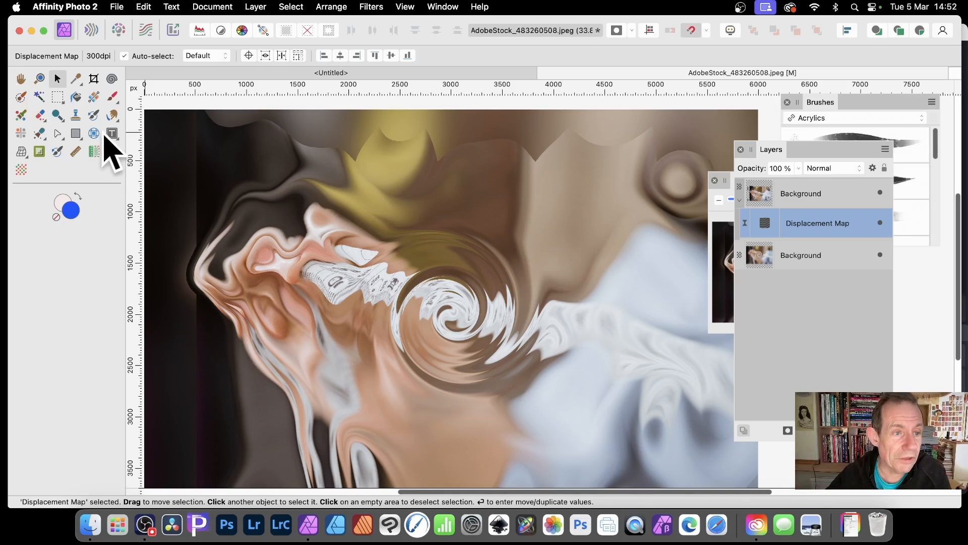
Step: Draw a text frame over most of the photo with the Frame Text Tool and insert filler text into it
drag(112, 133, 175, 126)
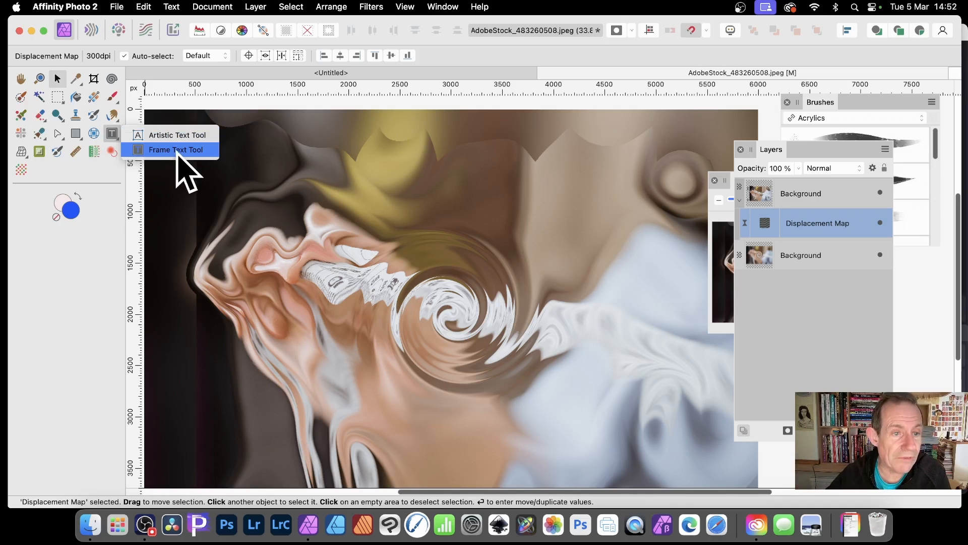
click(176, 150)
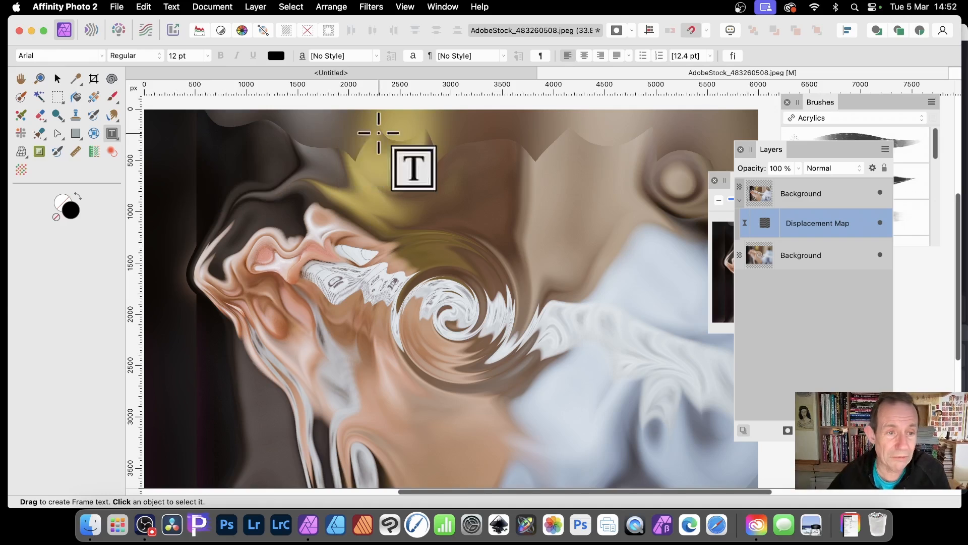
drag(212, 122, 709, 468)
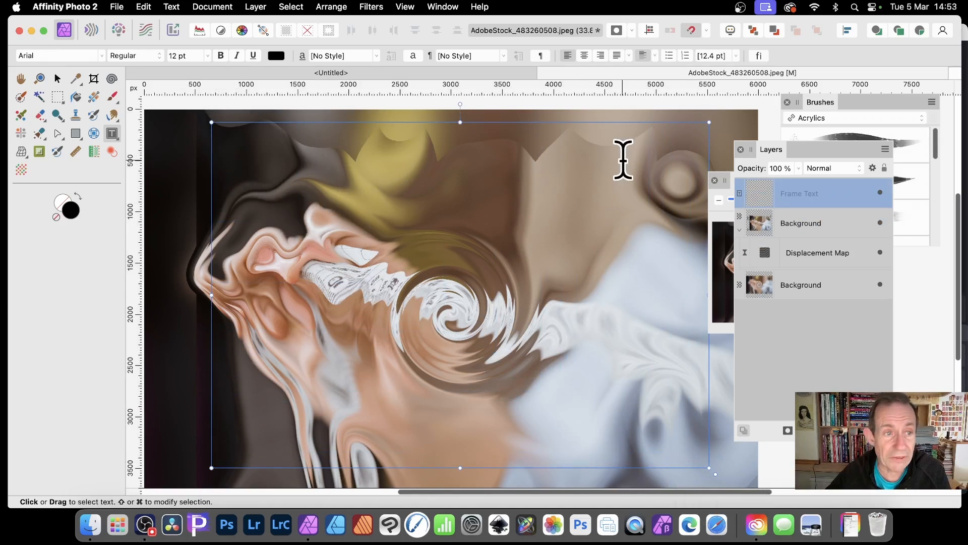
click(172, 7)
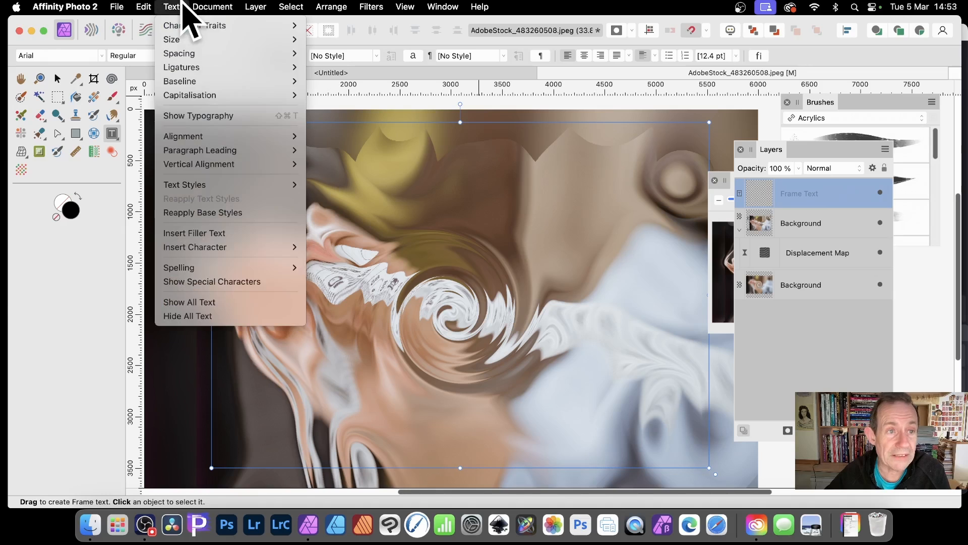
click(207, 232)
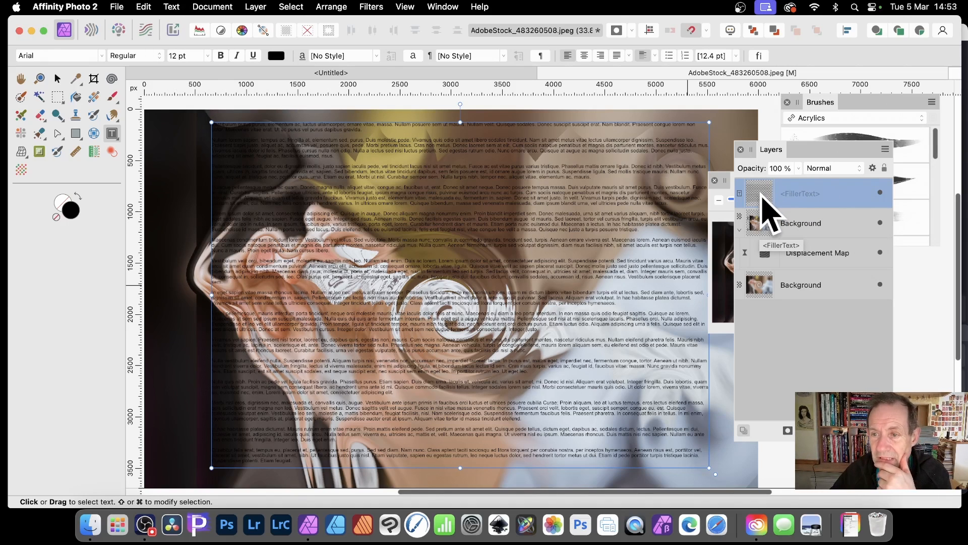
Step: Move the filler text layer to the bottom of the layer stack, beneath both Background layers
drag(759, 191, 747, 272)
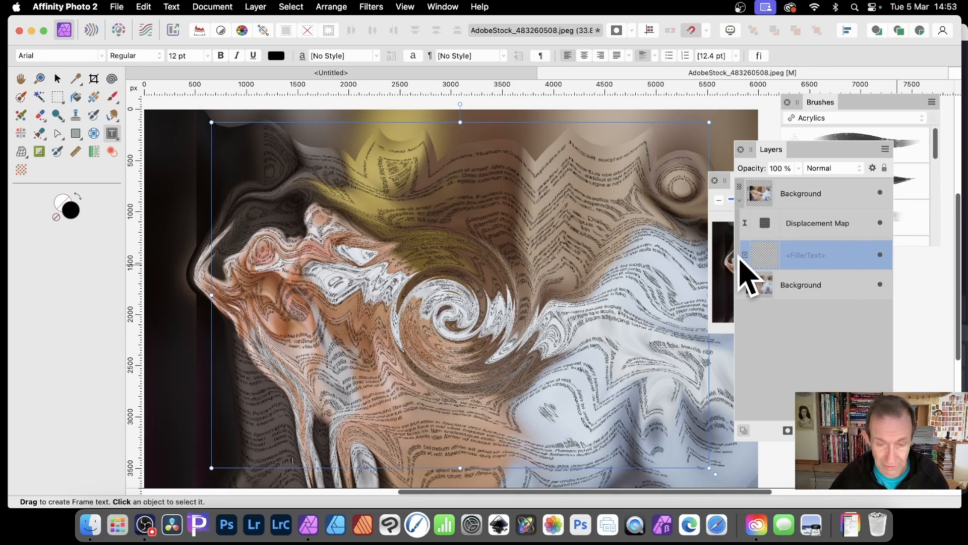
key(super+shift+bracketright)
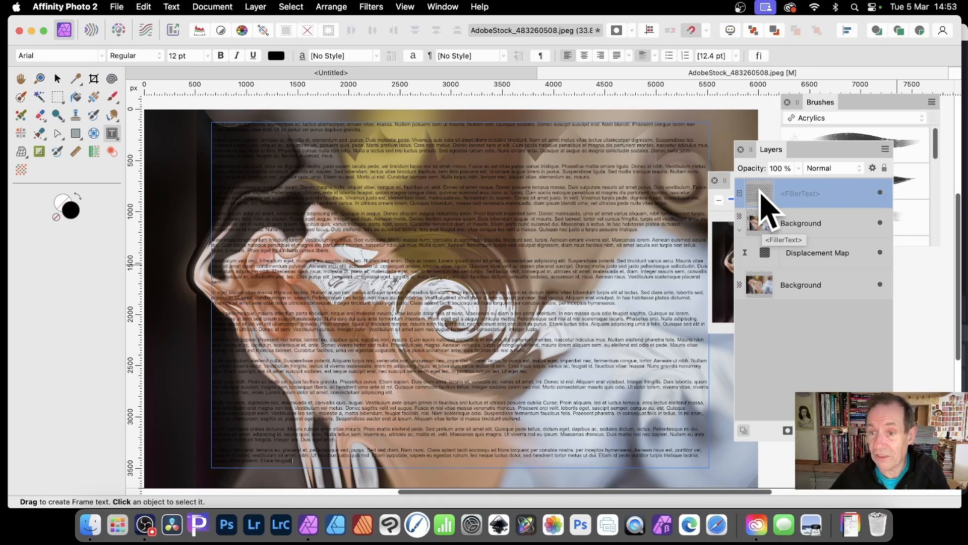
drag(761, 216, 748, 298)
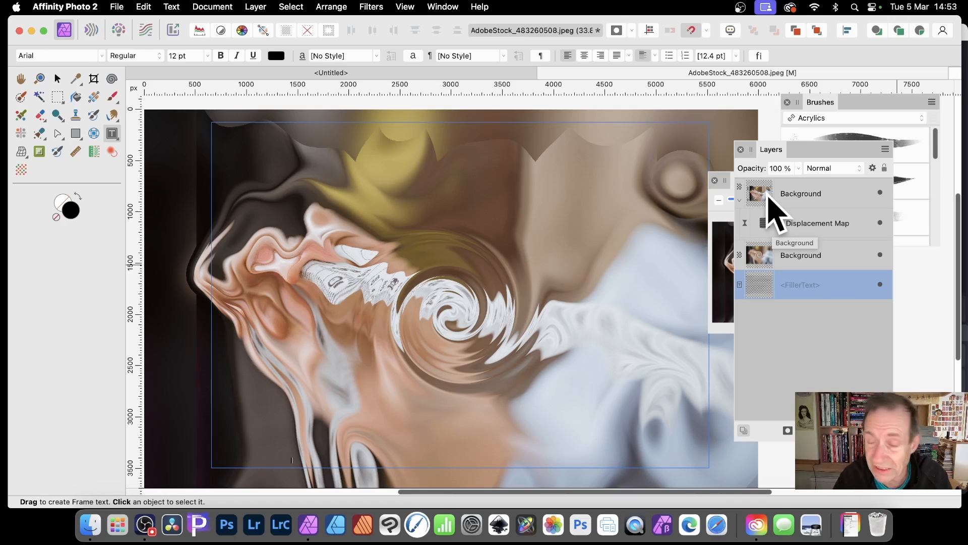
click(760, 273)
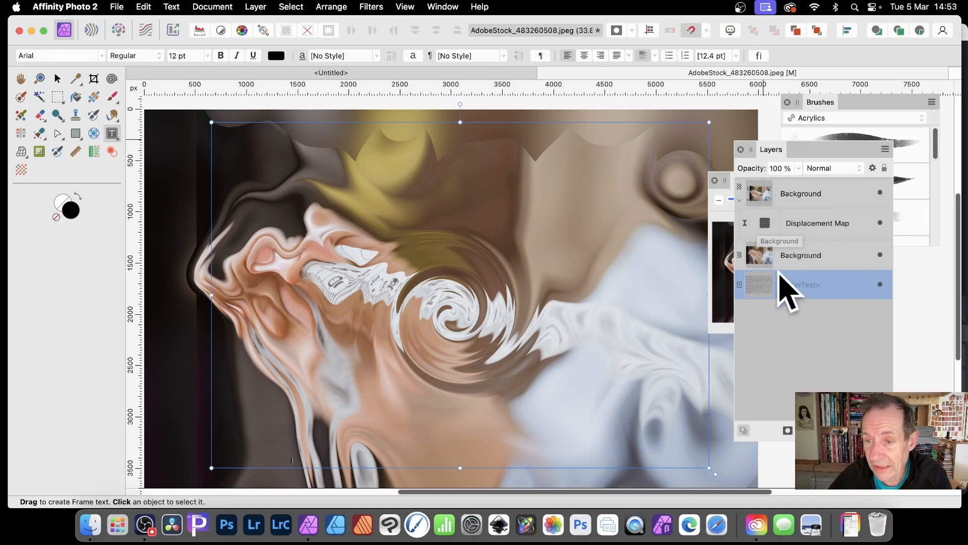
Step: Reload the Displacement Map from the layers beneath with the filler text at the bottom of the stack, and close its settings
click(766, 199)
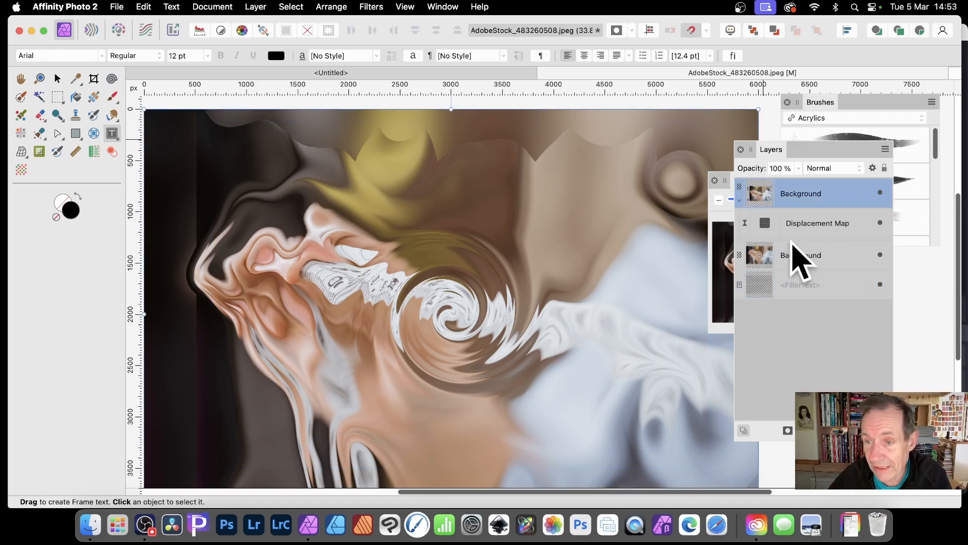
double_click(765, 223)
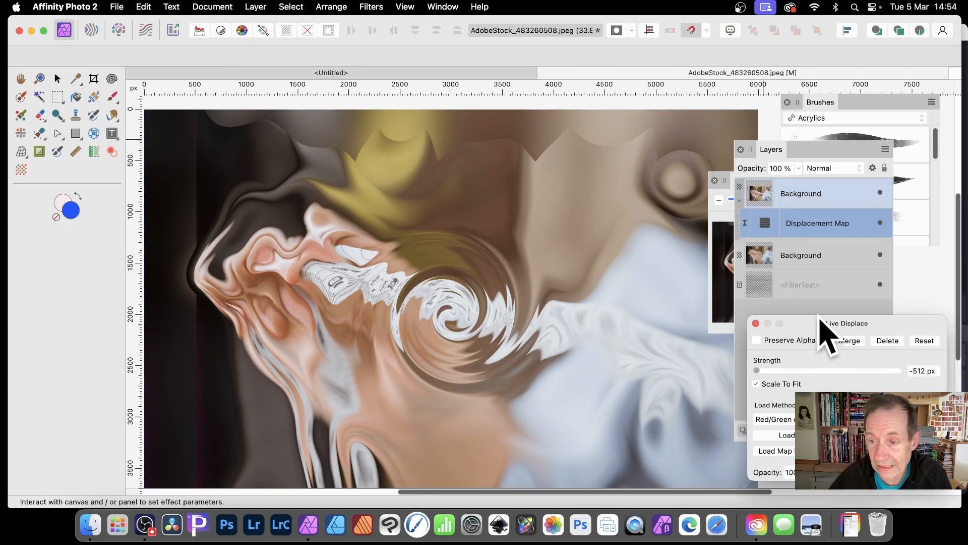
drag(820, 321, 229, 135)
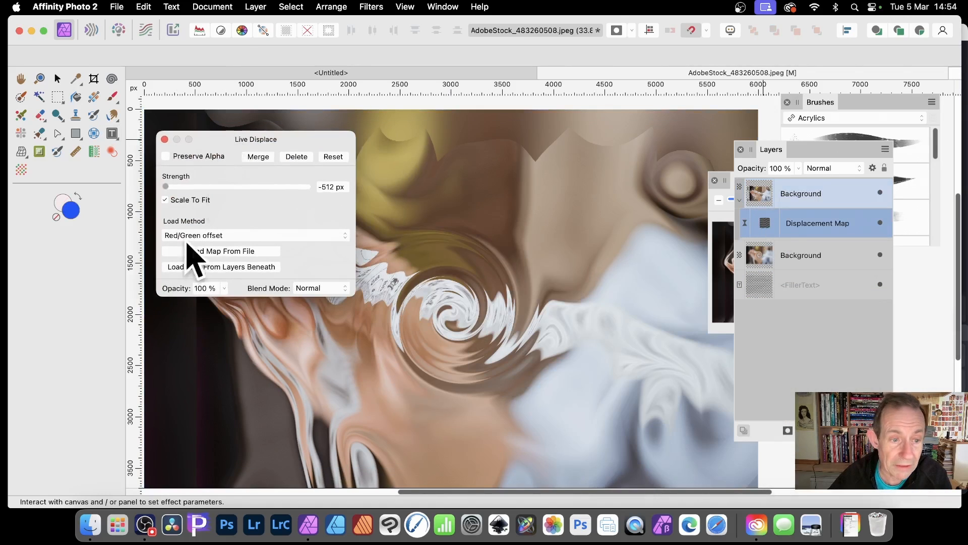
click(221, 268)
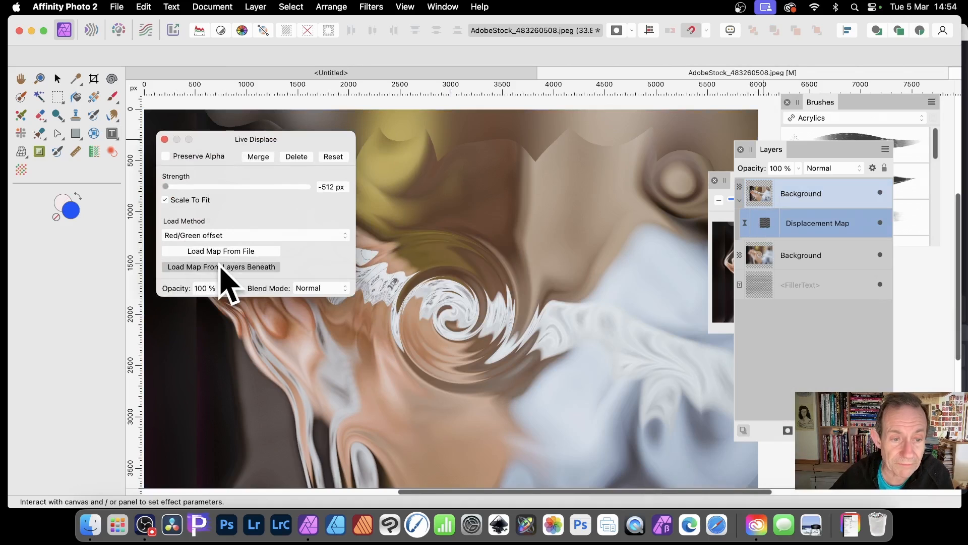
drag(257, 143, 538, 149)
drag(446, 185, 356, 195)
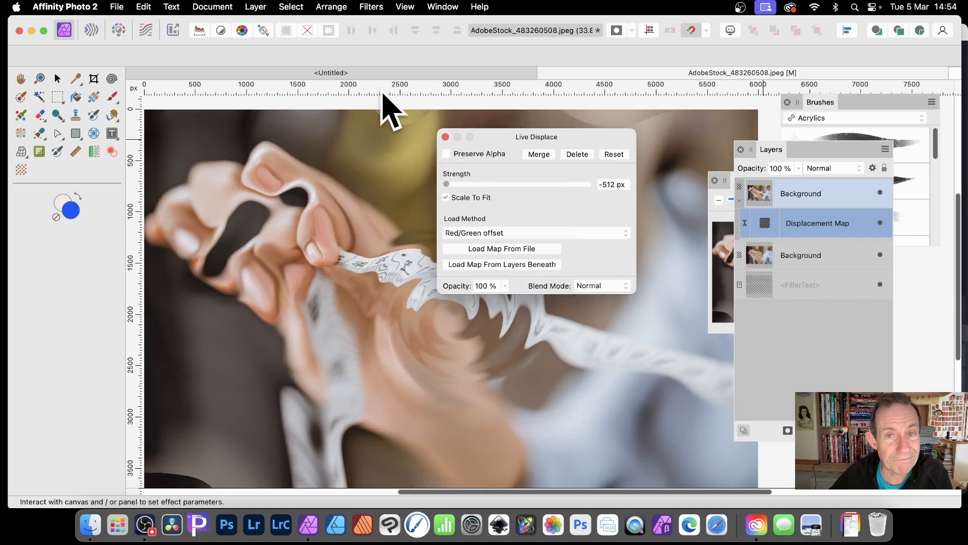
click(446, 137)
Step: Apply a Gaussian Blur with a radius of about 5.3 px to the filler text layer
click(760, 284)
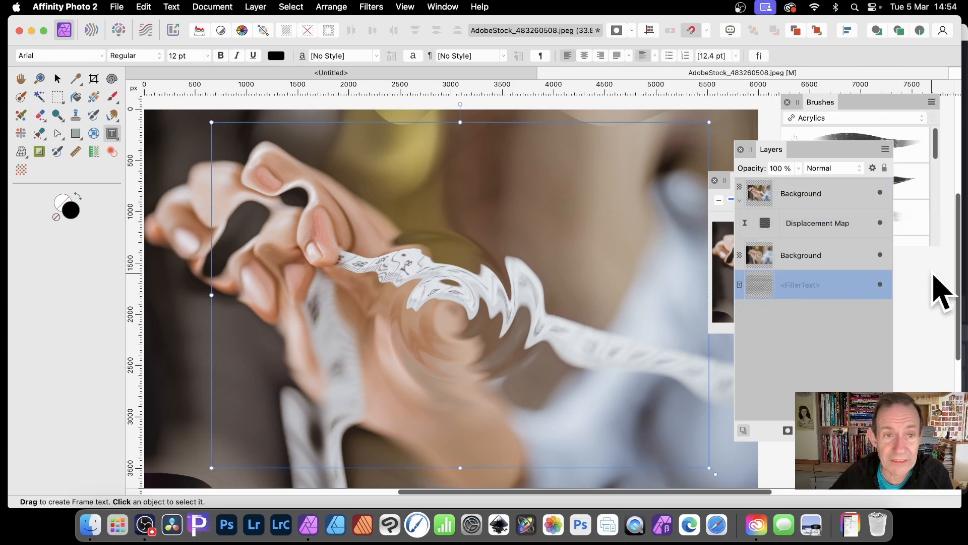
click(372, 7)
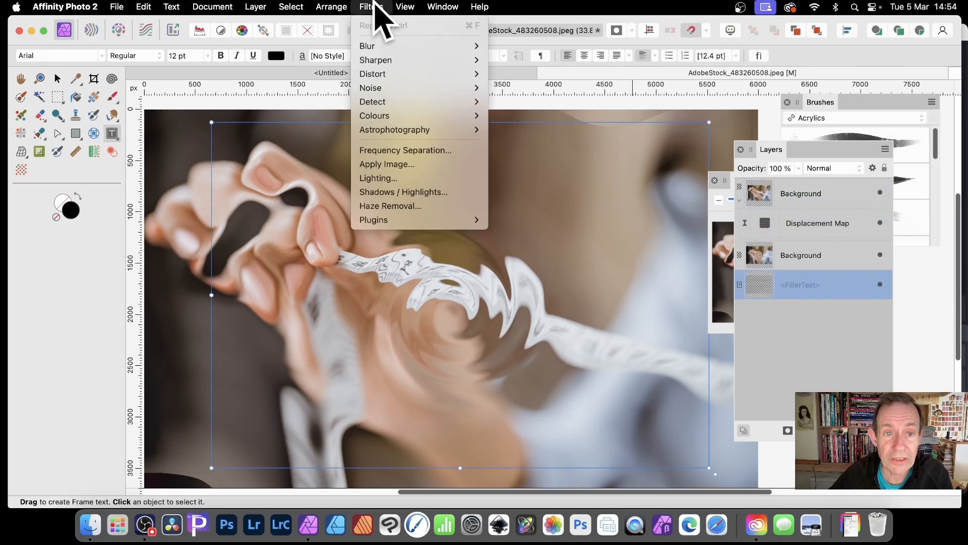
mouse_move(444, 47)
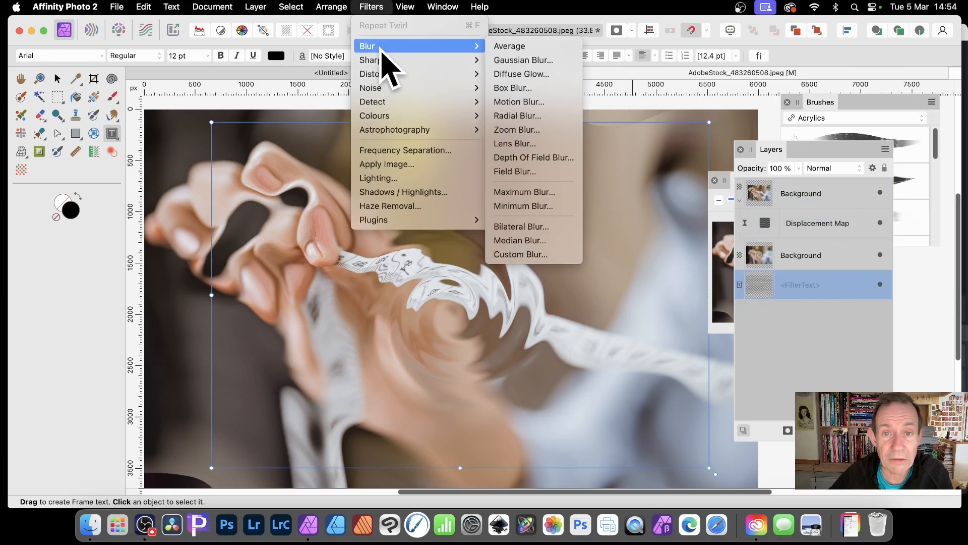
click(524, 60)
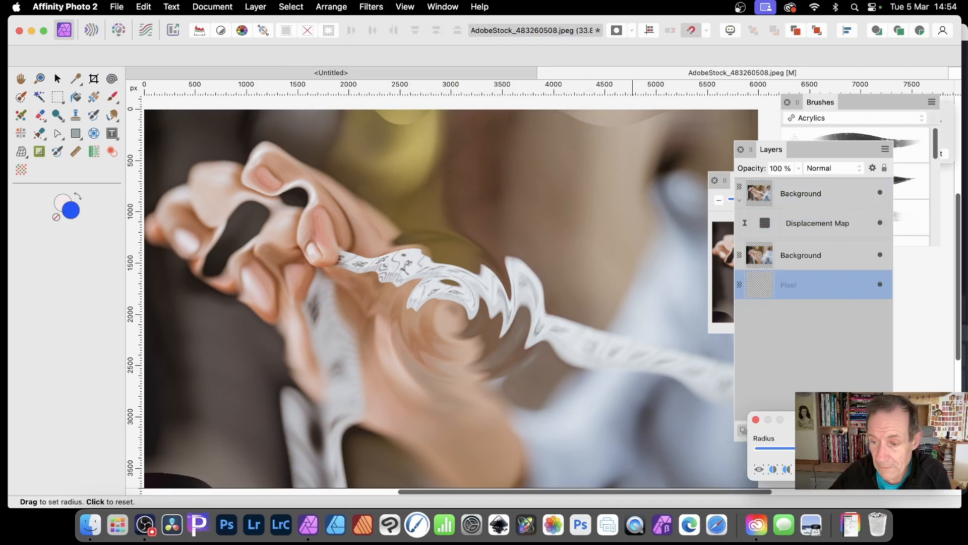
drag(825, 423, 488, 282)
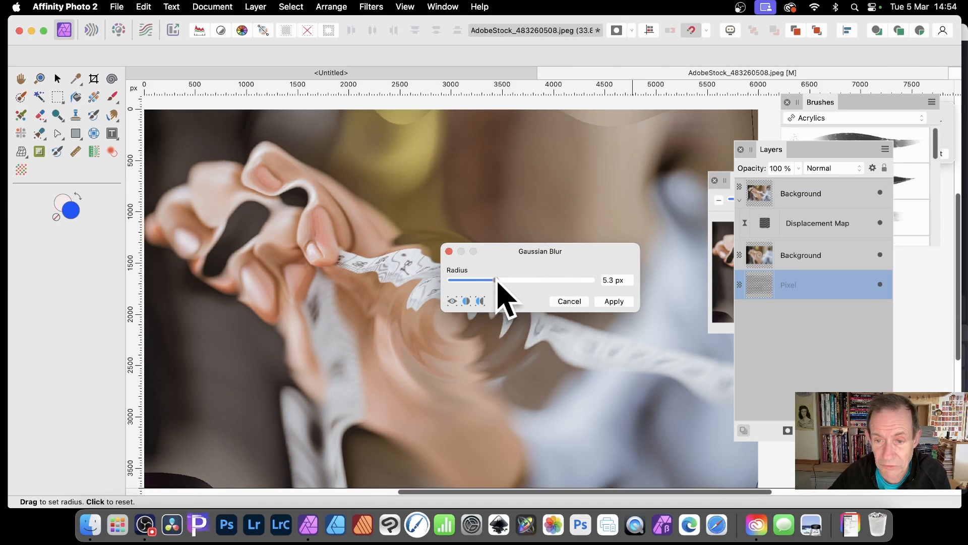
key(t)
click(623, 300)
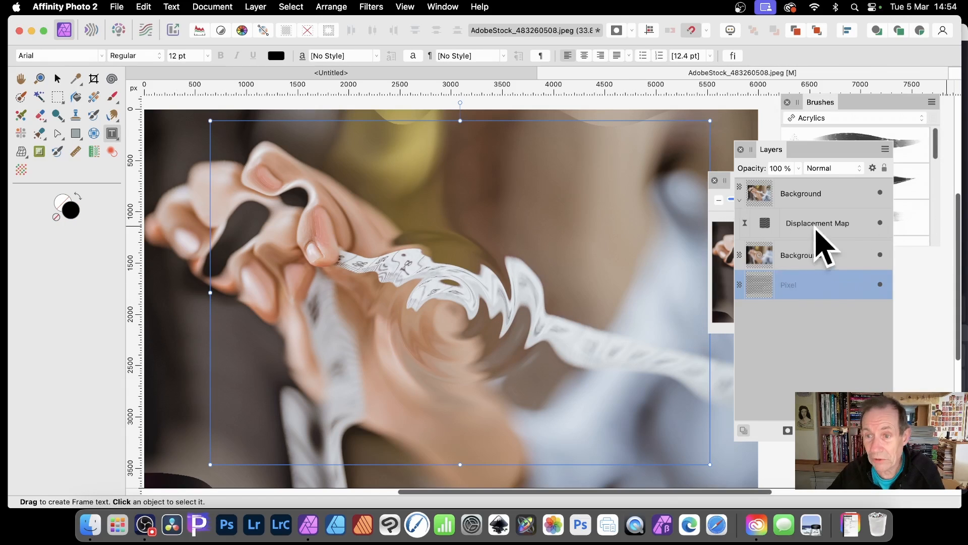
Step: Load the Displacement Map from the layers beneath again, set its strength to about -456.2 px, and close the settings
click(767, 202)
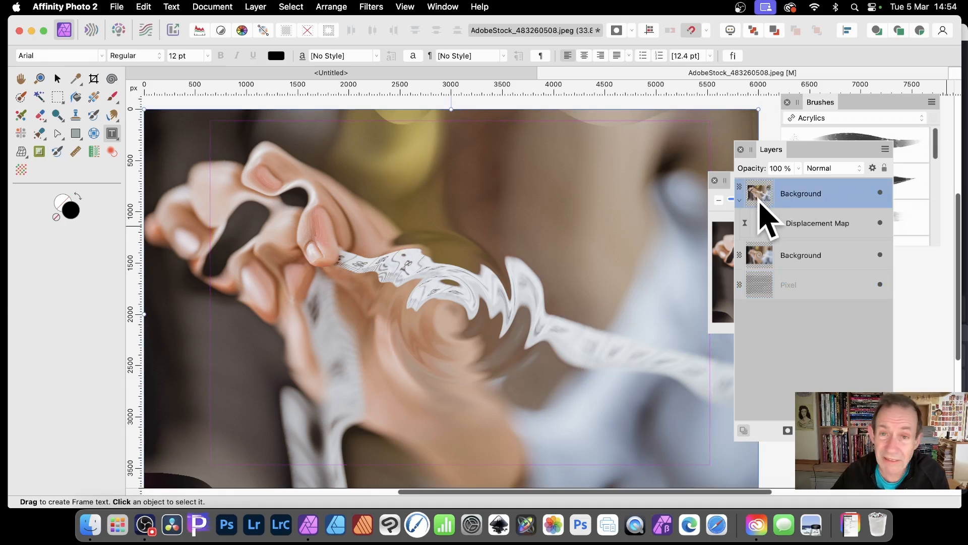
double_click(767, 227)
drag(842, 340, 554, 192)
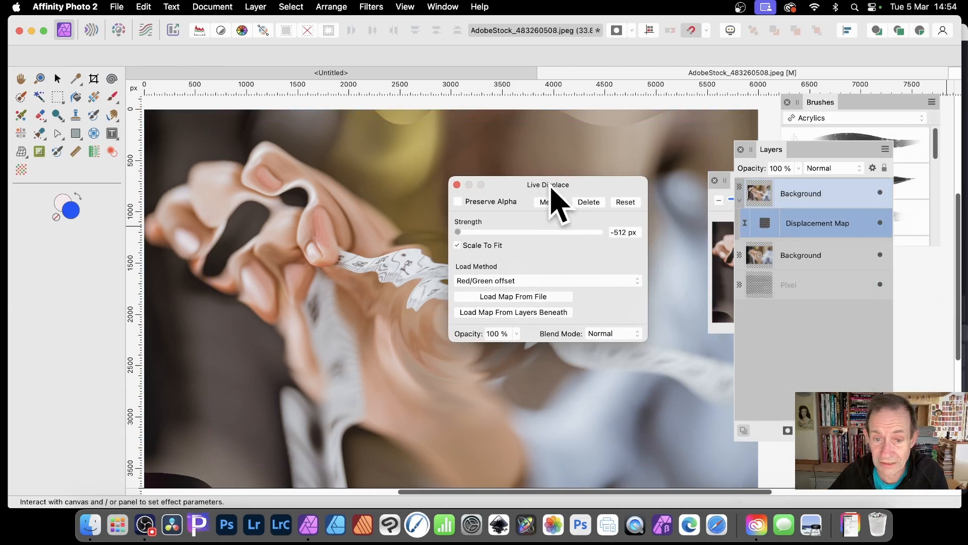
click(523, 313)
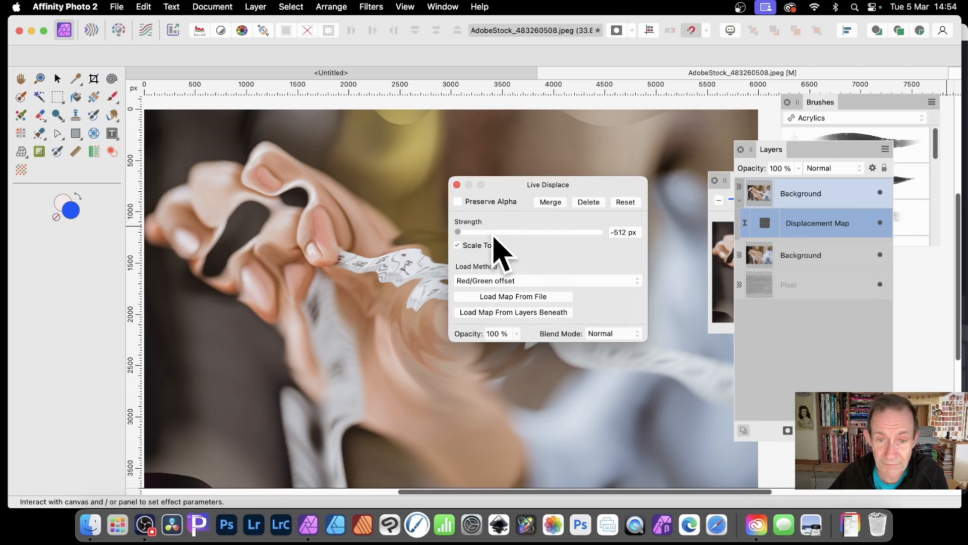
mouse_move(458, 232)
mouse_down()
mouse_move(510, 233)
mouse_move(464, 232)
mouse_up()
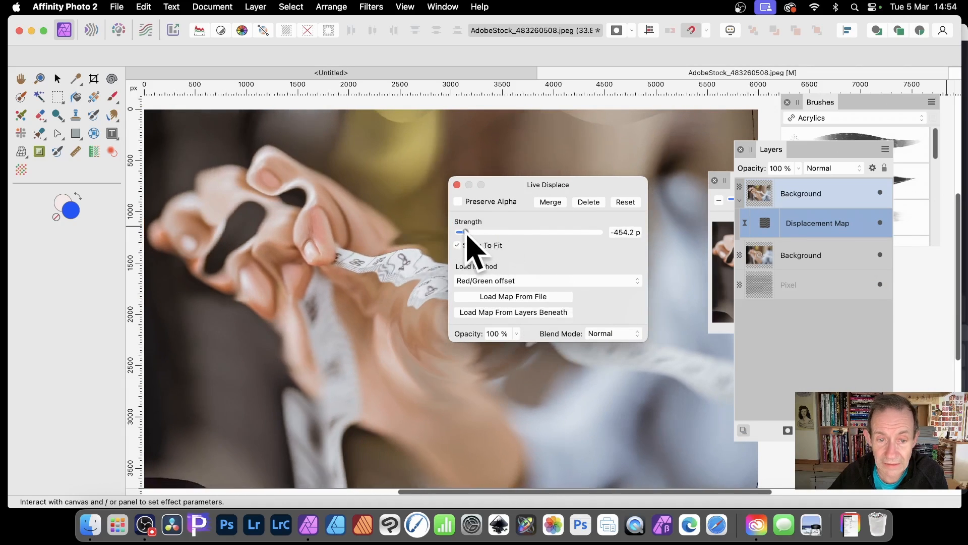
key(t)
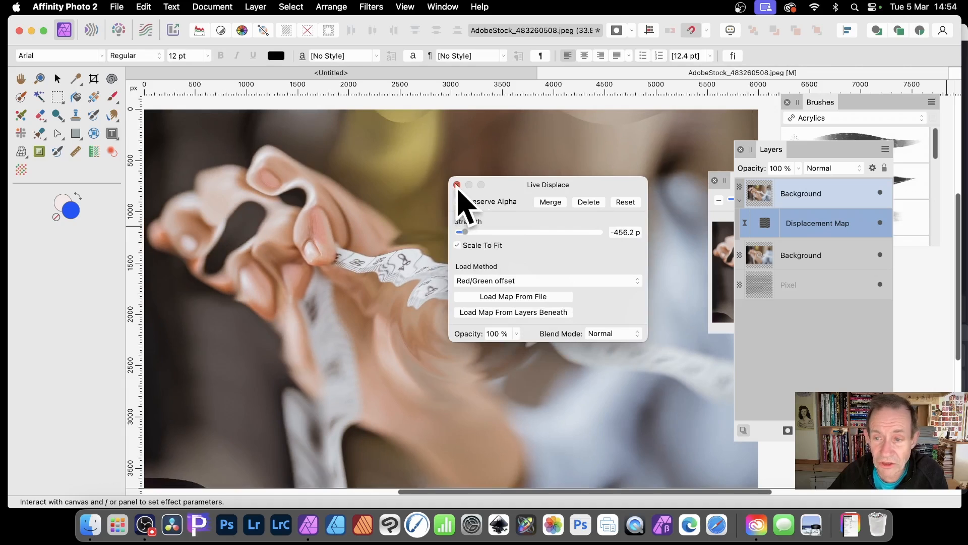
click(457, 185)
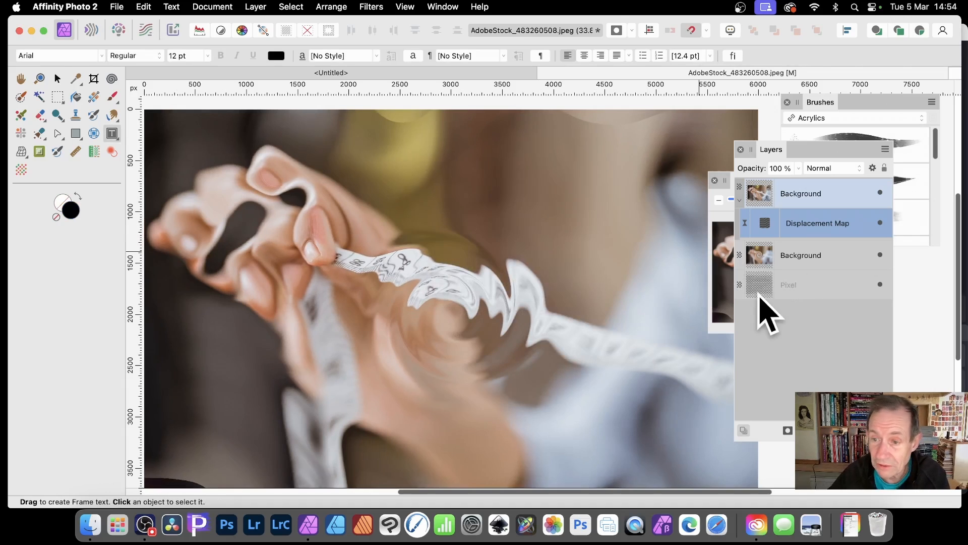
Step: Move the blurred text layer above the lower Background layer, directly beneath the displaced Background layer
drag(763, 287, 756, 259)
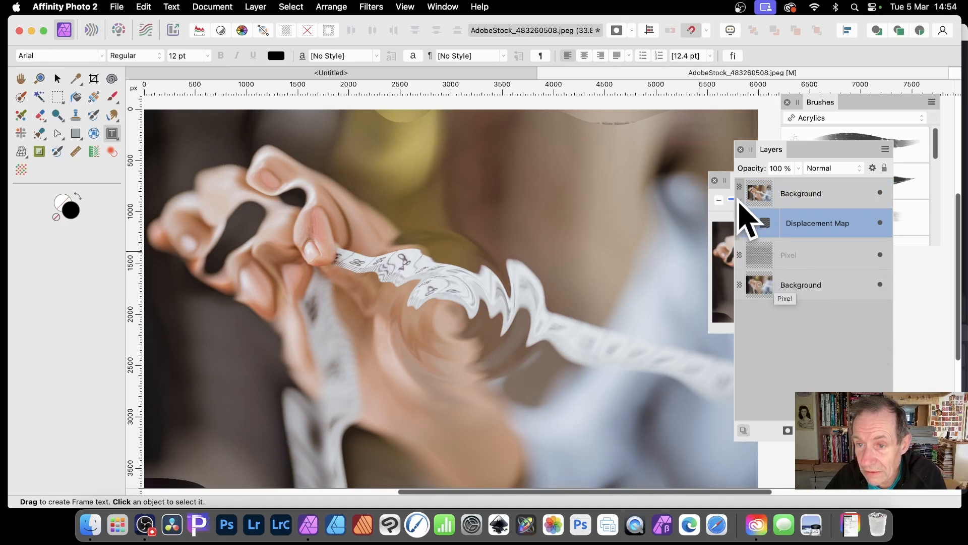
click(740, 200)
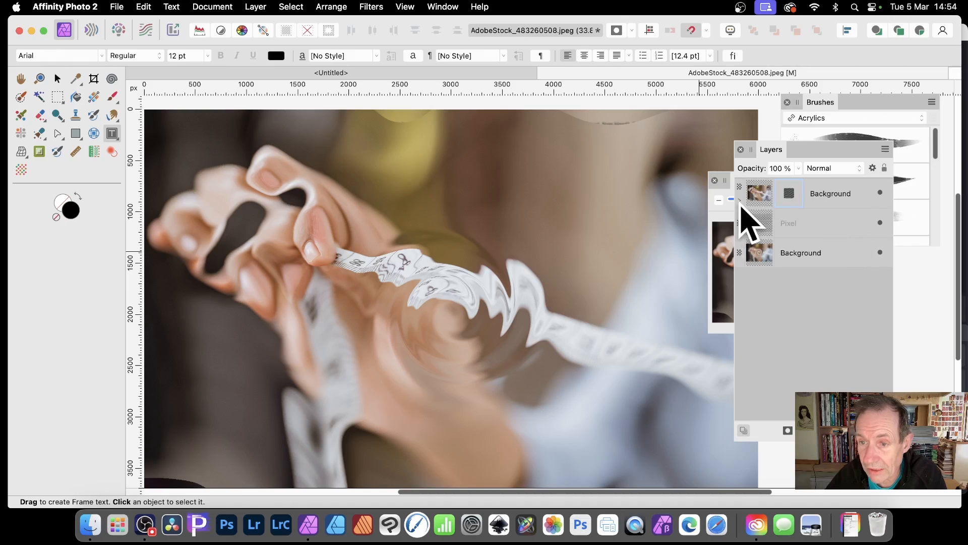
click(739, 200)
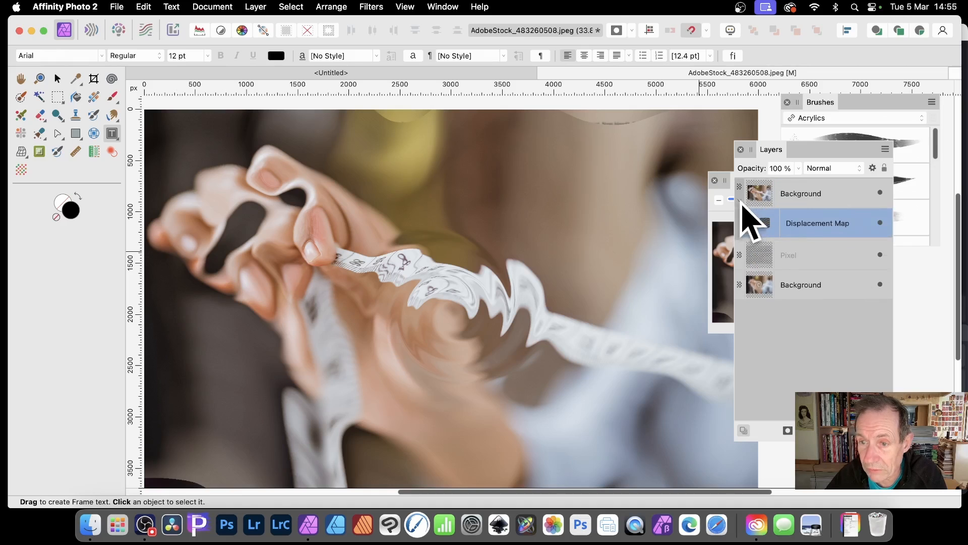
Step: Load the Displacement Map from the reordered layers beneath, set its strength to -512 px, and close the settings
double_click(767, 224)
drag(833, 326, 332, 156)
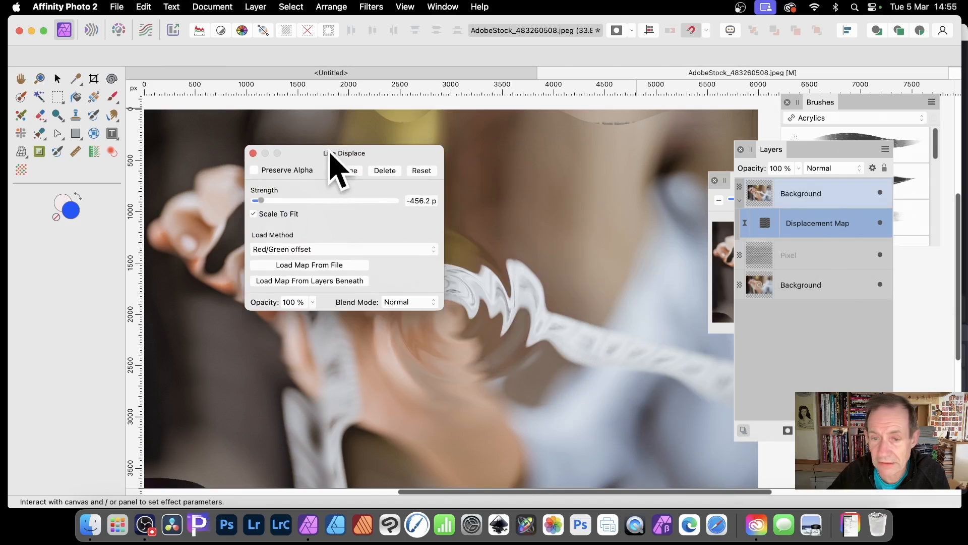
click(309, 281)
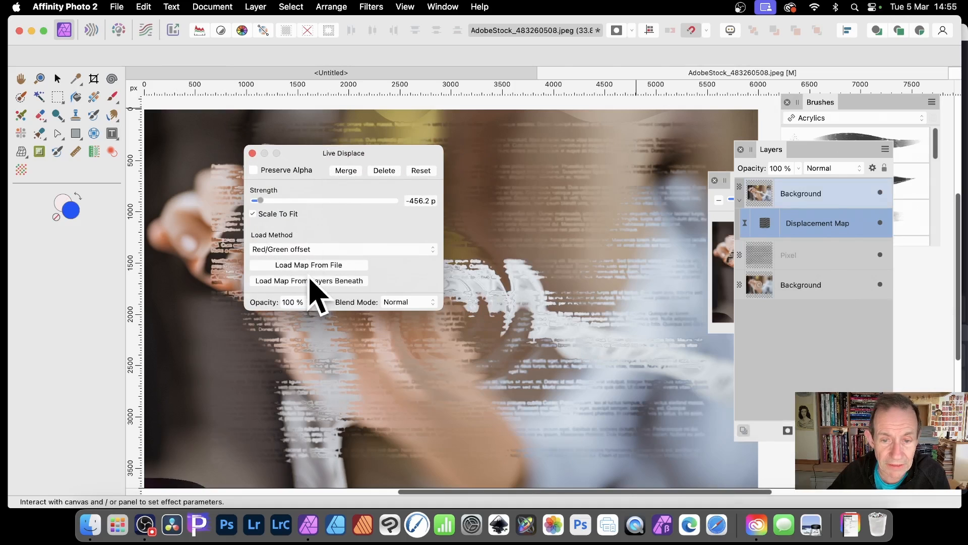
drag(366, 154, 803, 260)
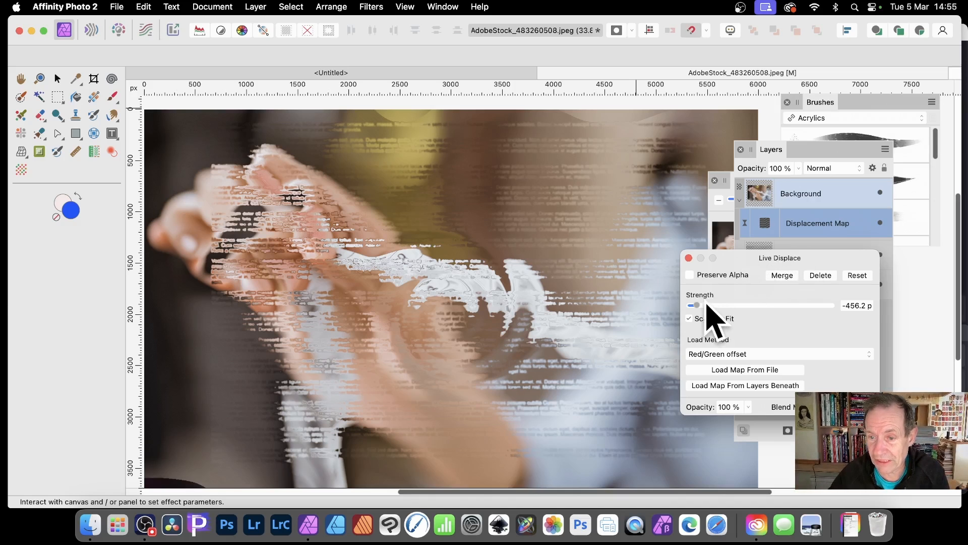
drag(706, 305, 689, 305)
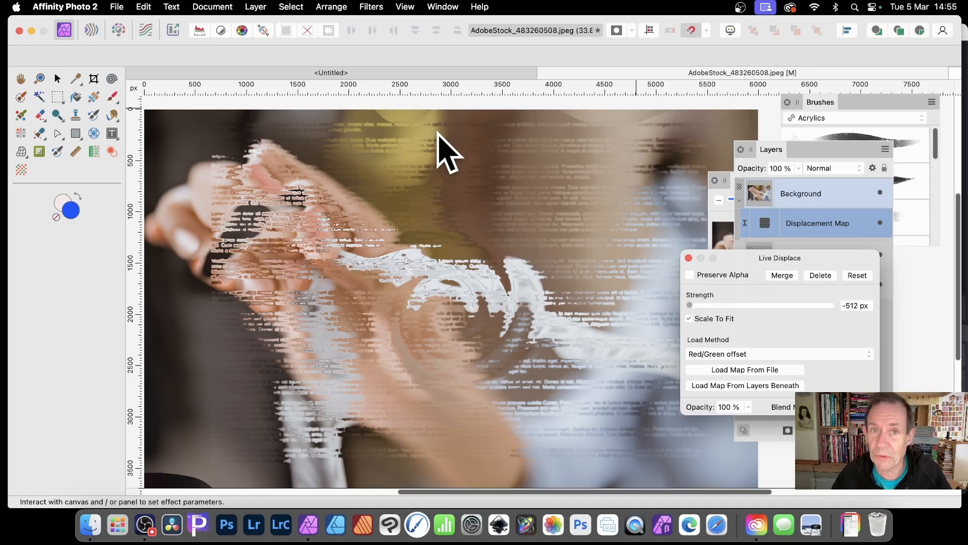
click(689, 258)
key(t)
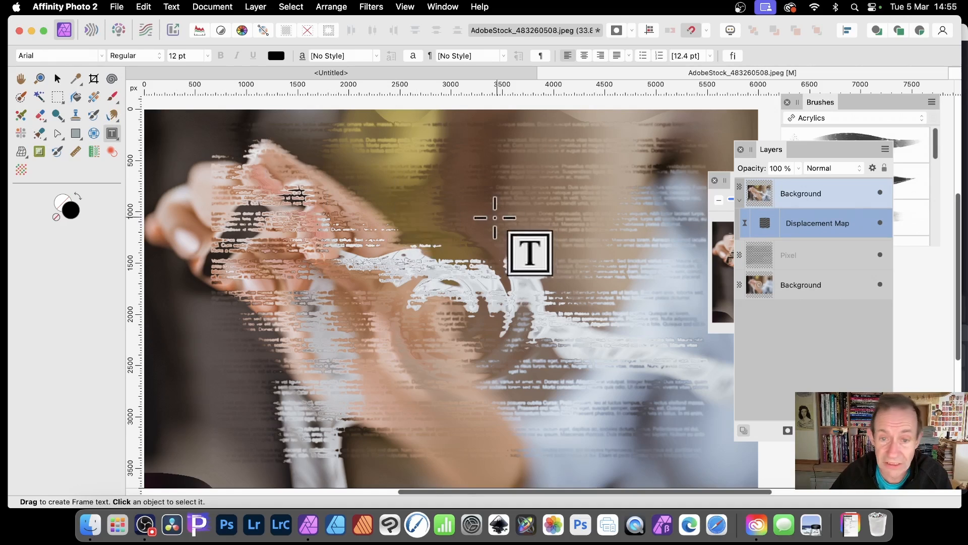
Step: Make three copies of the blurred text layer with the Move Tool, offsetting them across the photo
click(57, 79)
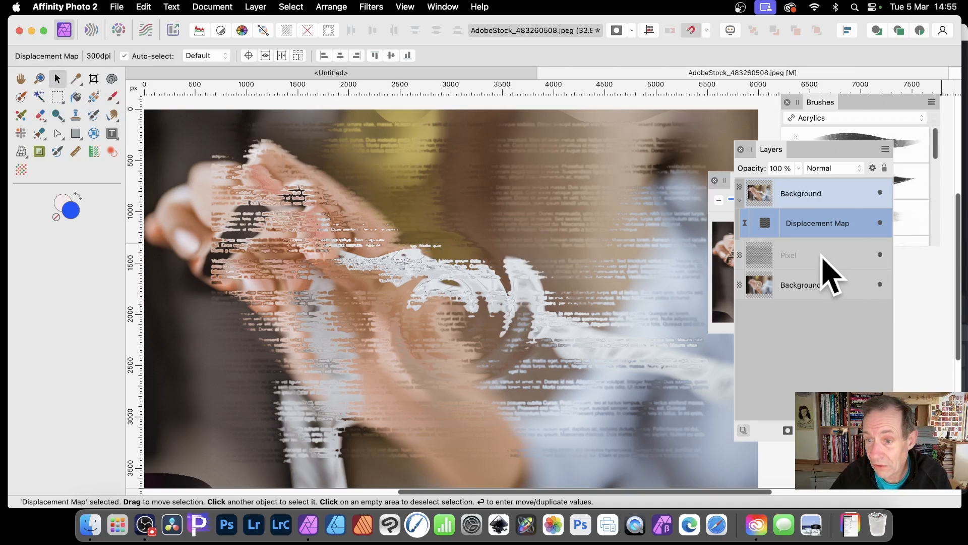
click(793, 254)
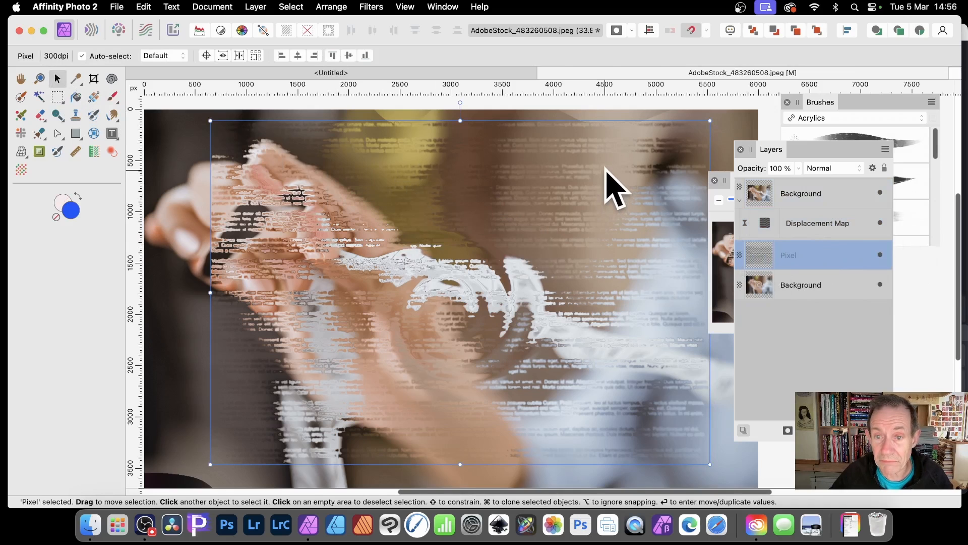
mouse_move(601, 165)
super+mouse_down()
mouse_move(570, 144)
mouse_move(603, 212)
mouse_move(638, 225)
mouse_move(506, 296)
super+mouse_up()
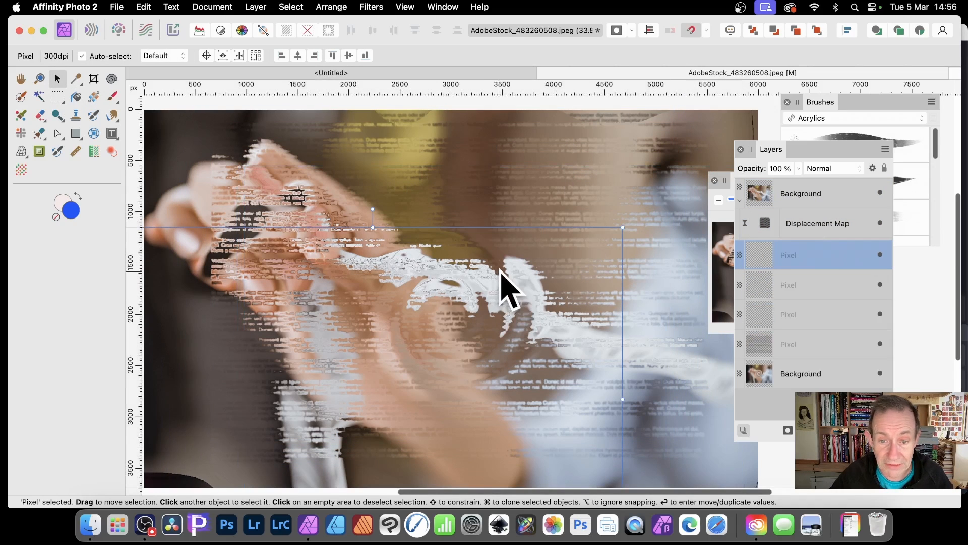
Step: Reload the Displacement Map from the layers beneath, using the duplicated text layers, and close its settings
click(810, 196)
double_click(765, 225)
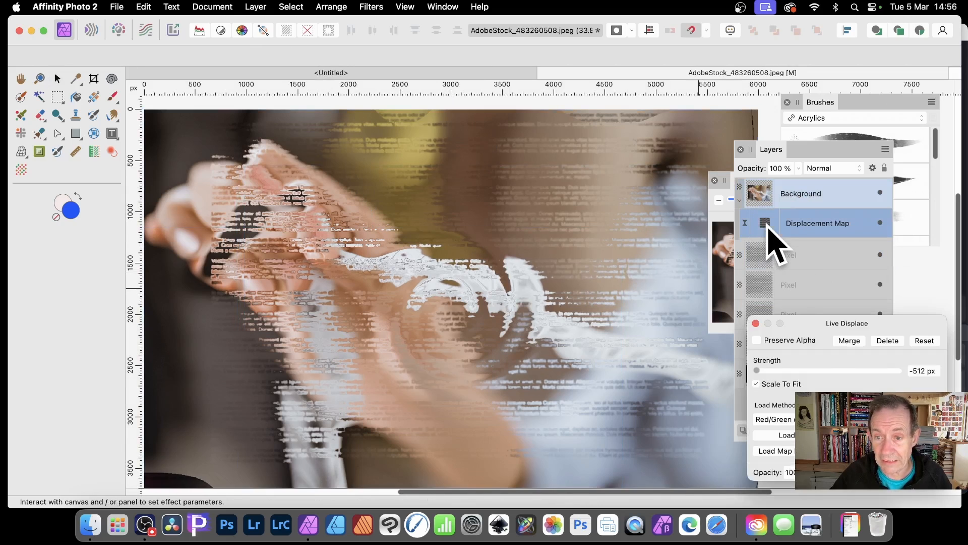
drag(813, 329, 369, 181)
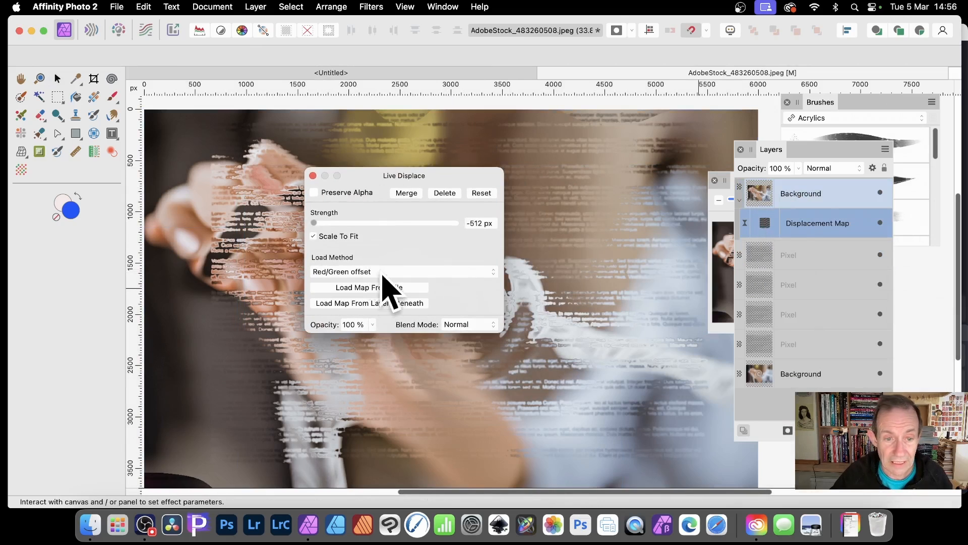
click(383, 303)
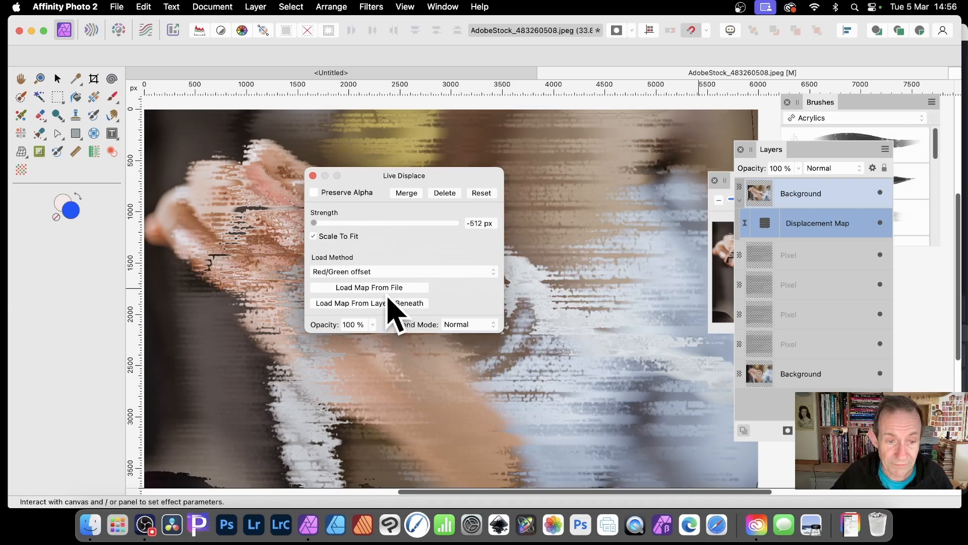
drag(406, 174, 717, 179)
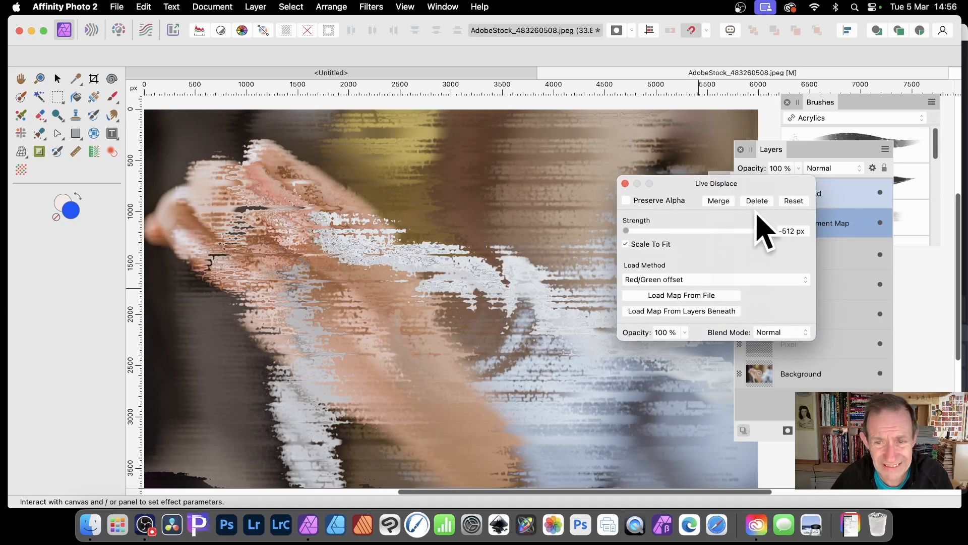
click(625, 183)
Step: Rotate one blurred text copy about -31.5°, and shrink, rotate and reposition the text copy beneath it
click(762, 290)
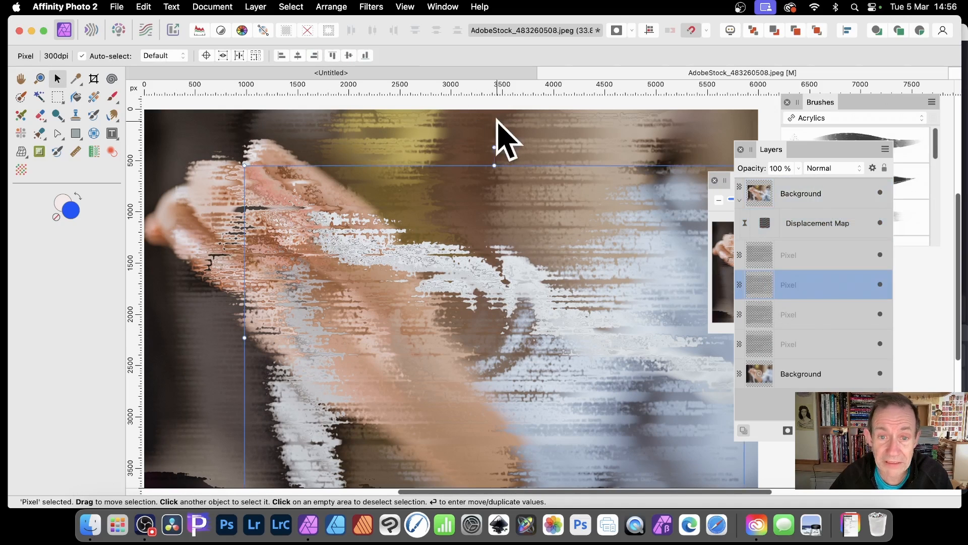
drag(497, 147, 595, 174)
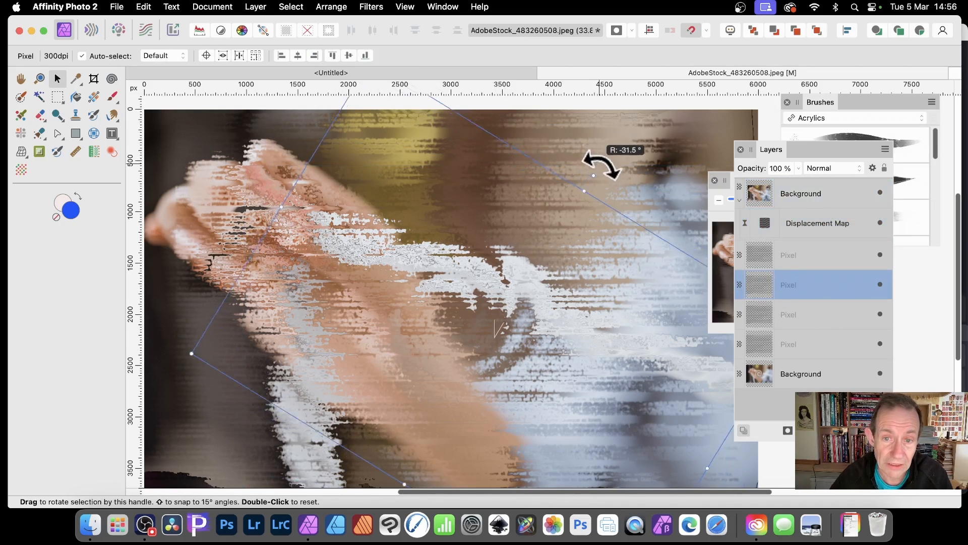
click(762, 317)
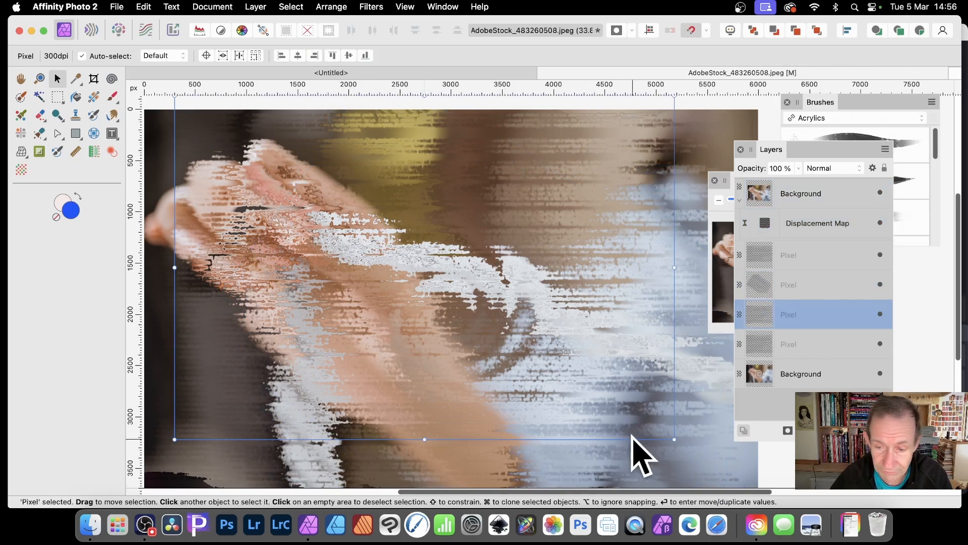
drag(675, 439, 467, 275)
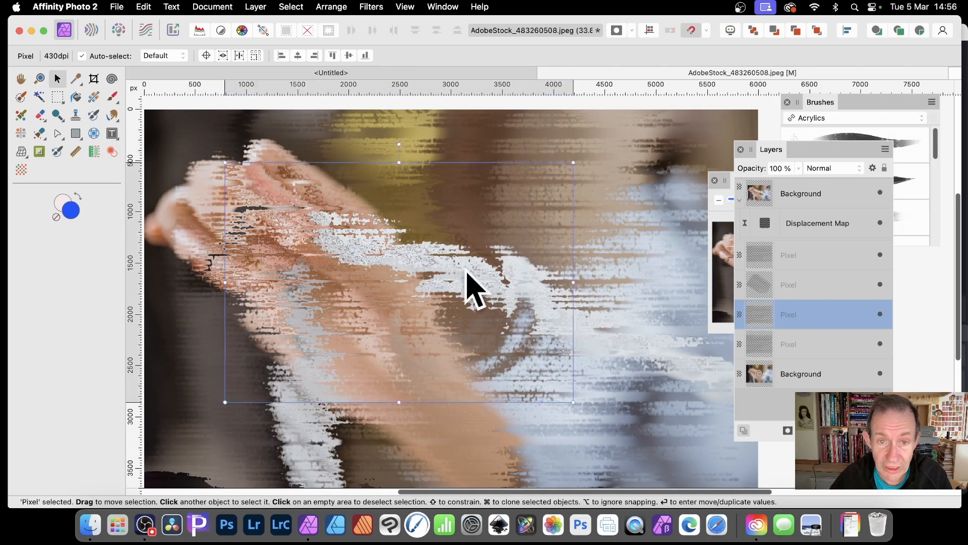
drag(426, 206, 249, 266)
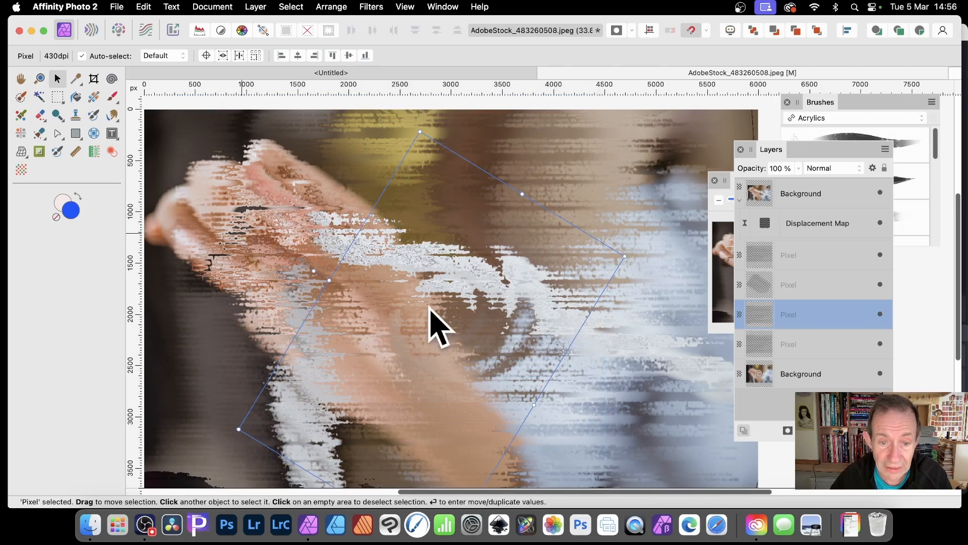
drag(430, 307, 308, 308)
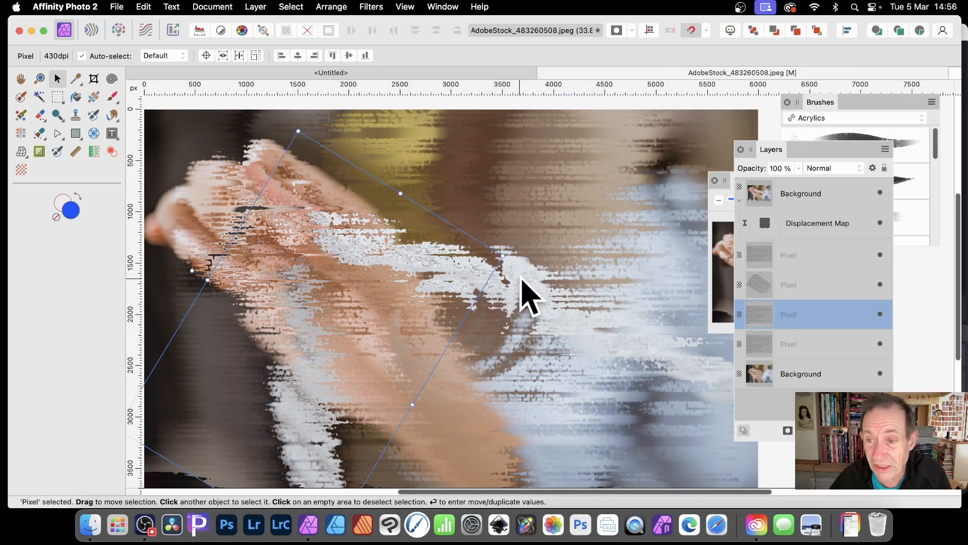
Step: Reload the Displacement Map from the layers beneath, using the rotated and scaled text copies
click(781, 194)
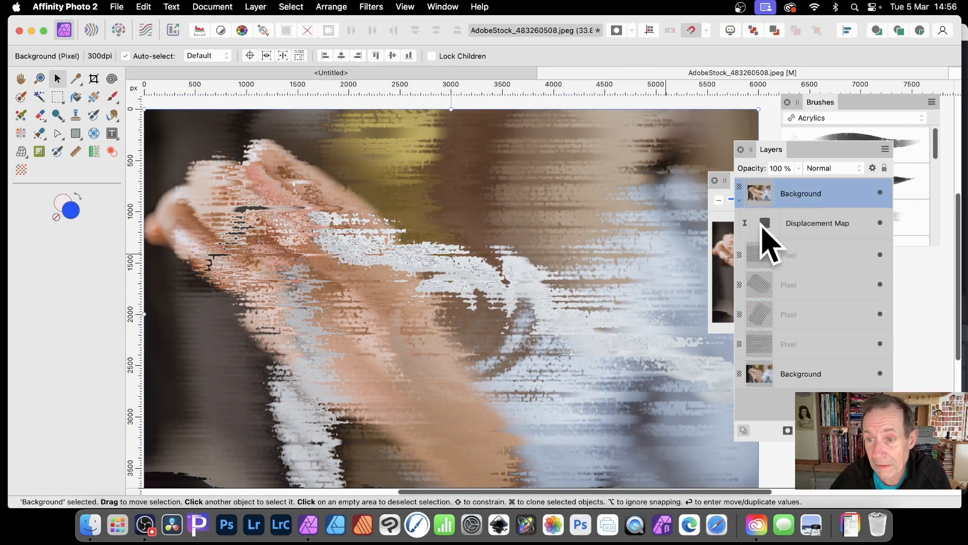
double_click(770, 226)
drag(828, 331, 435, 190)
click(410, 309)
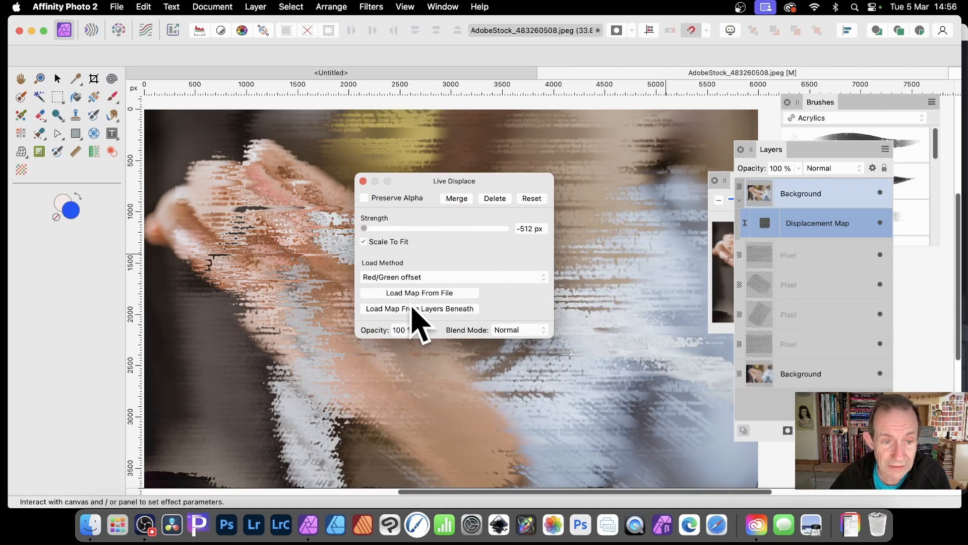
drag(440, 186, 713, 187)
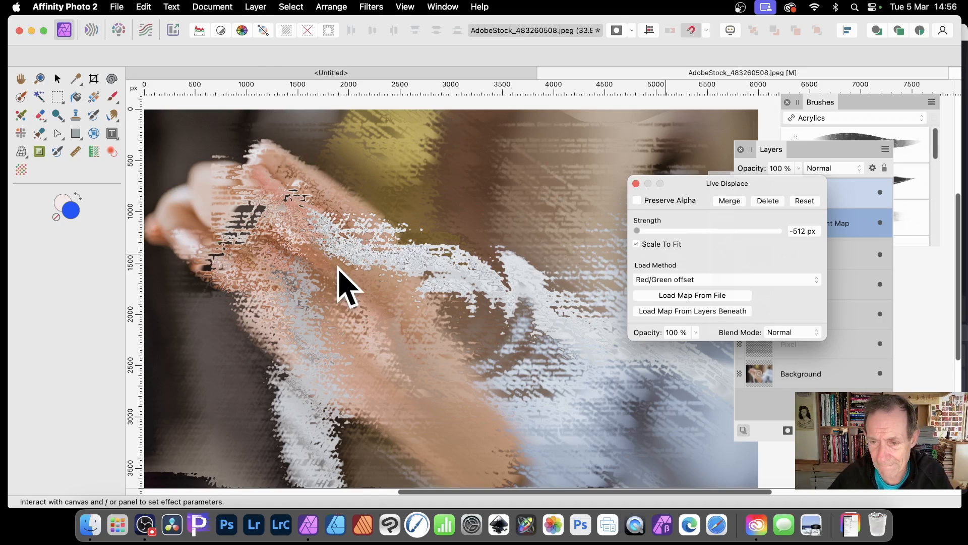
Step: Set the Displacement Map's blend mode to Reflect and close its settings
drag(749, 188, 523, 134)
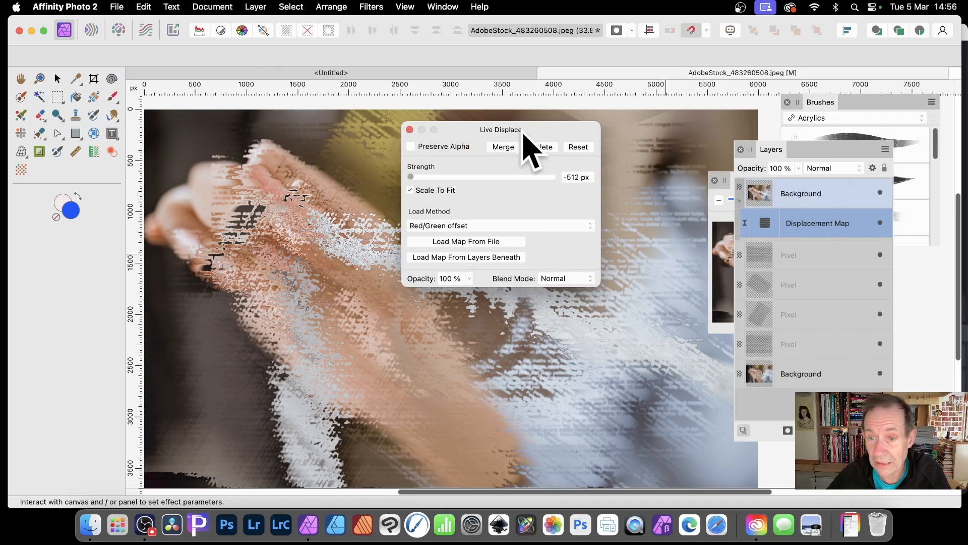
click(567, 279)
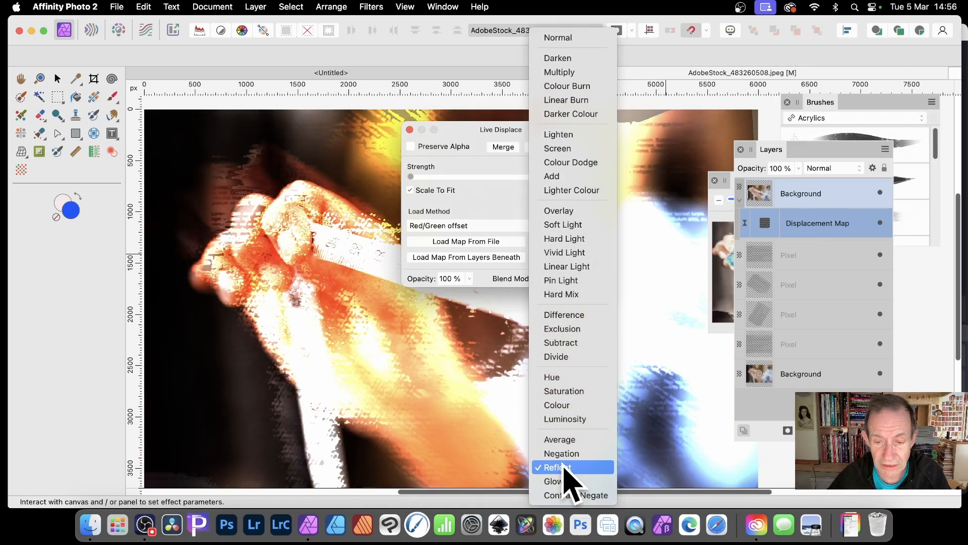
click(561, 465)
click(410, 130)
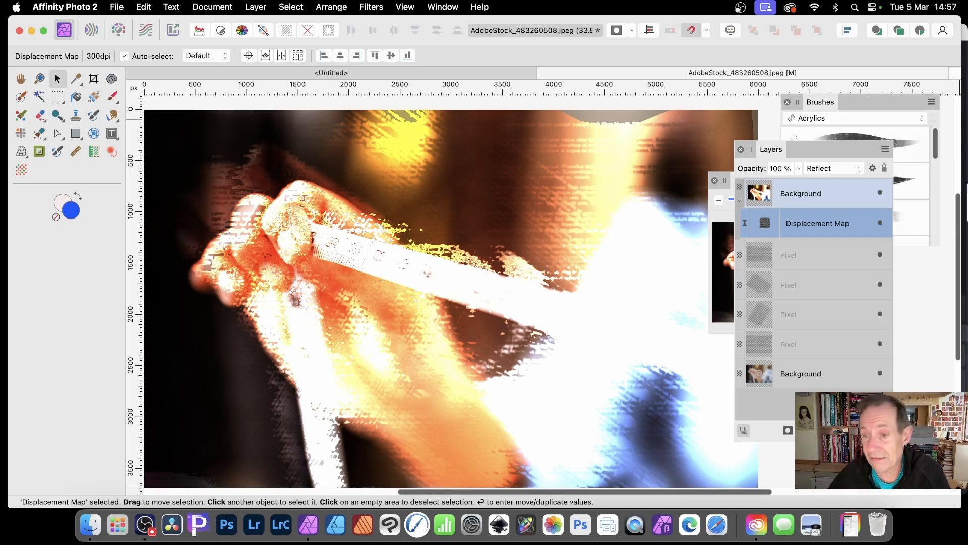
Step: Merge the four blurred text layers down into the lower Background layer
click(780, 256)
key(super+e)
key(super+e)
key(super+e)
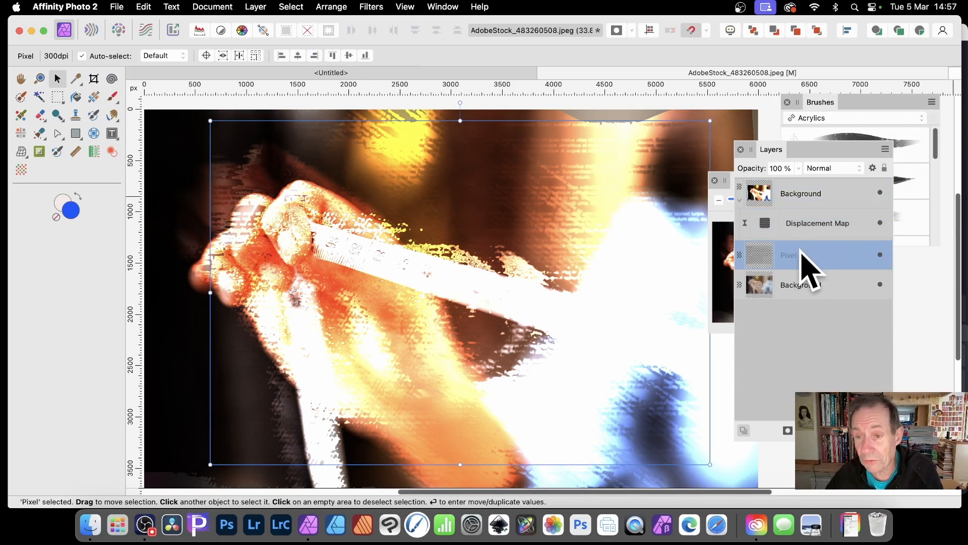
key(super+e)
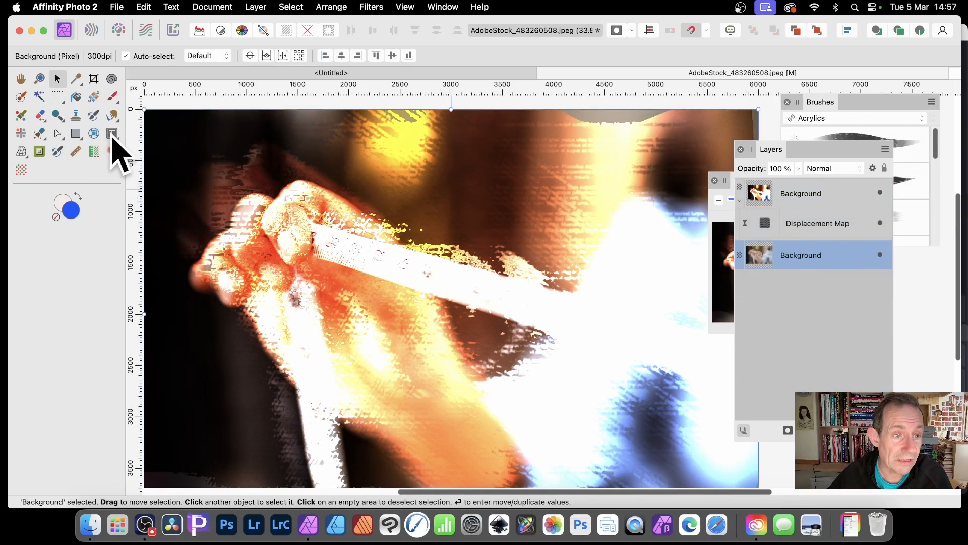
Step: Add the art text "A" above the lower Background and enlarge it to about 1042 pt over the photo's centre
drag(112, 134, 151, 133)
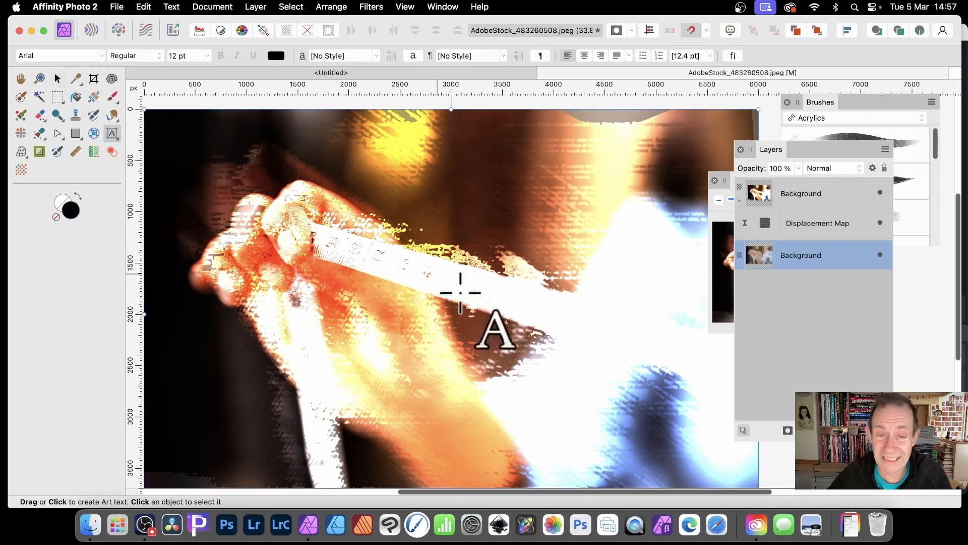
click(401, 270)
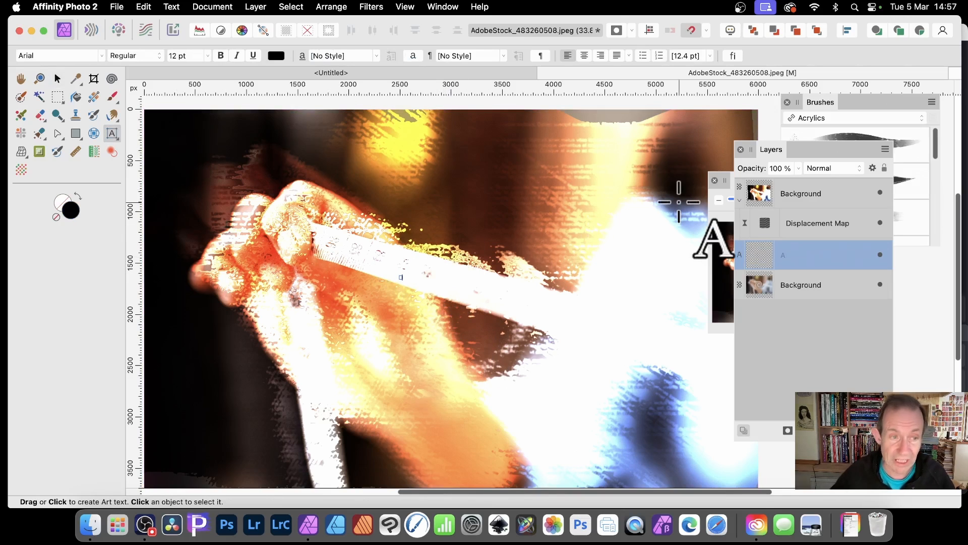
text(A)
click(57, 78)
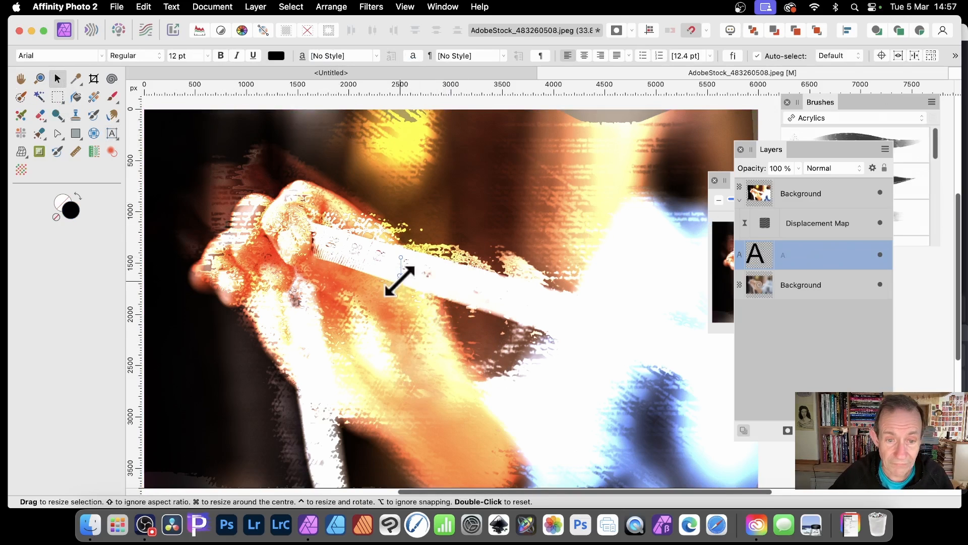
drag(404, 277, 607, 445)
drag(511, 372, 457, 234)
drag(529, 331, 643, 452)
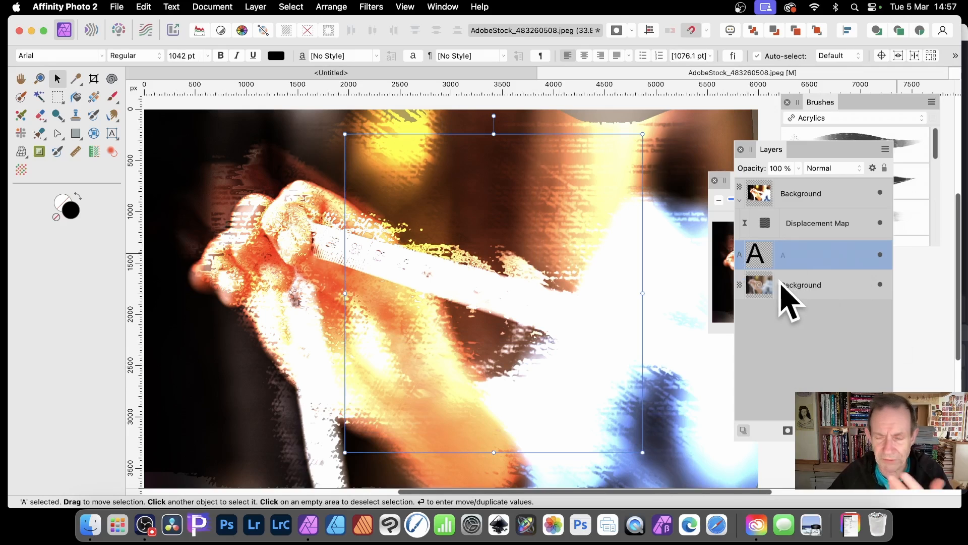
Step: Reload the Displacement Map from the layers beneath, set its strength to about -90.5 px, and close its settings
click(769, 200)
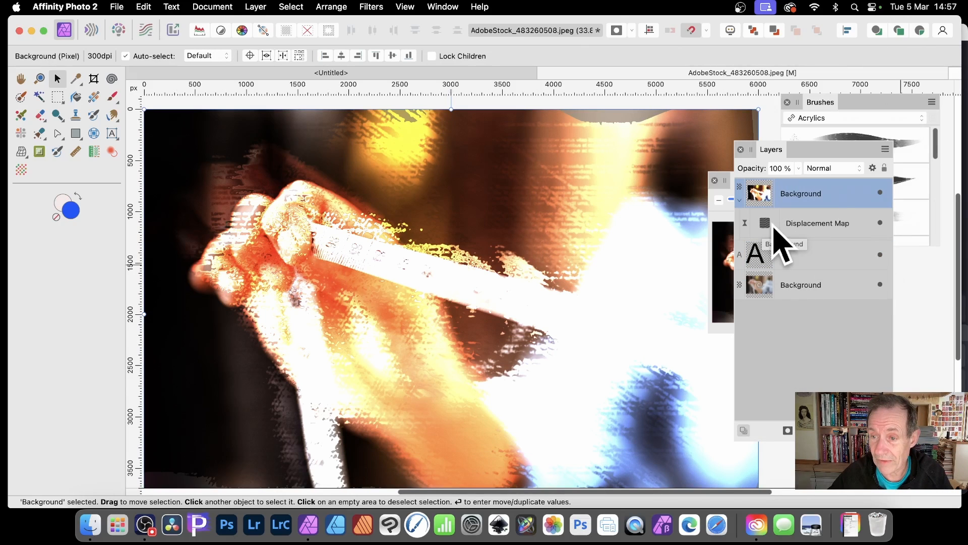
double_click(766, 224)
drag(830, 331, 364, 183)
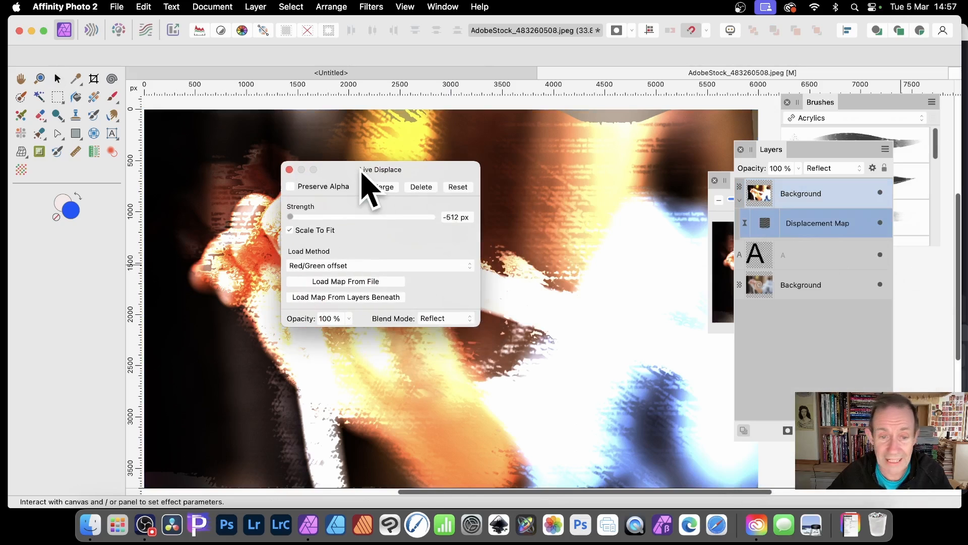
click(311, 298)
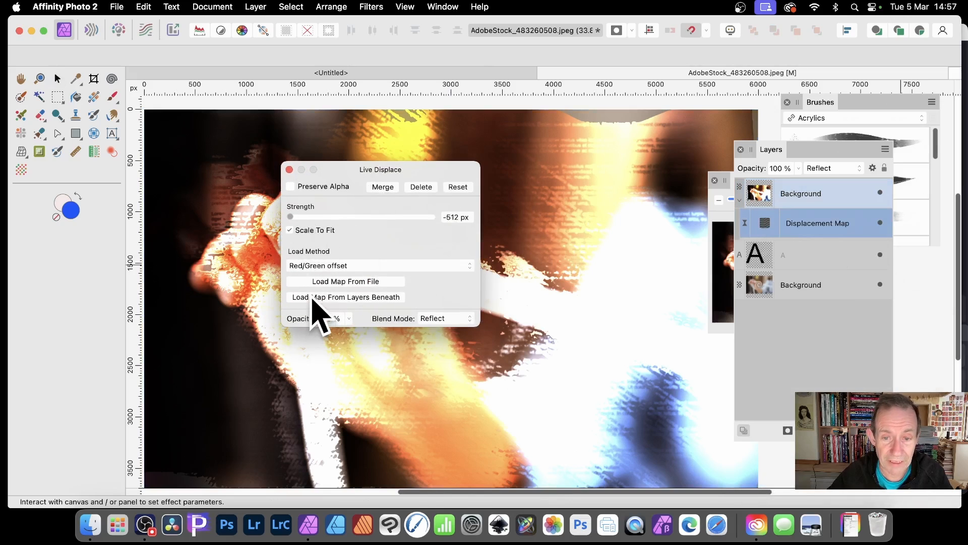
drag(333, 183, 518, 159)
drag(481, 207, 538, 207)
click(479, 161)
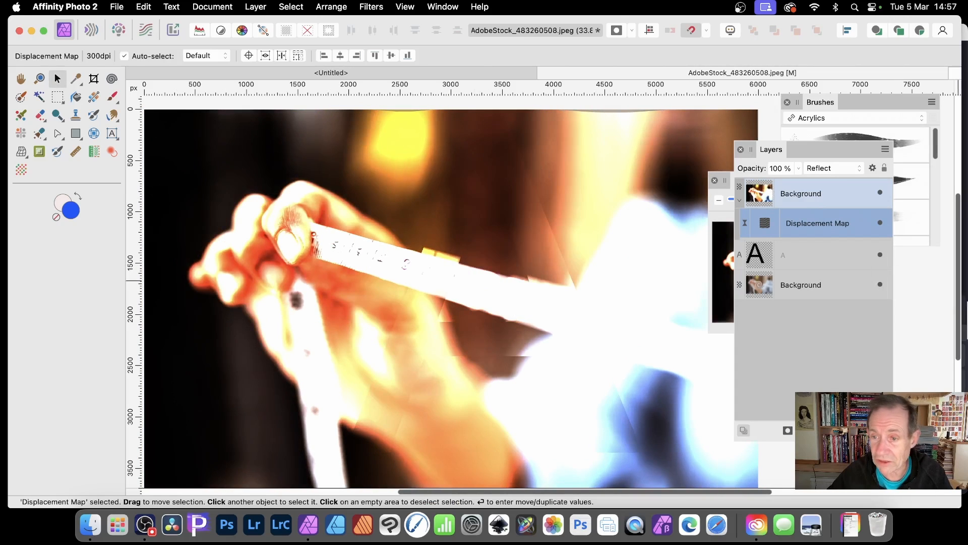
Step: Move the "A" layer below the lower Background and reload the Displacement Map from the layers beneath at -512 px strength
drag(752, 260, 762, 301)
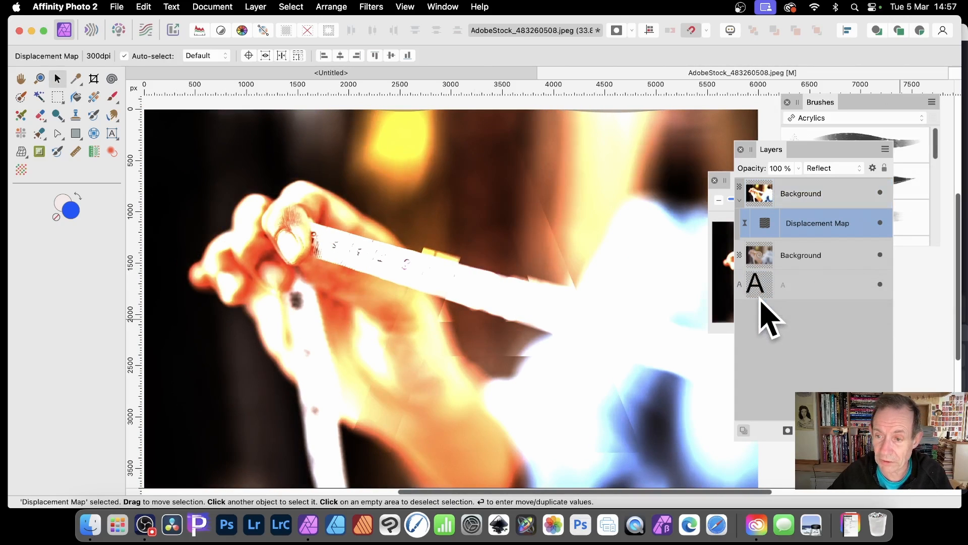
click(761, 191)
click(765, 223)
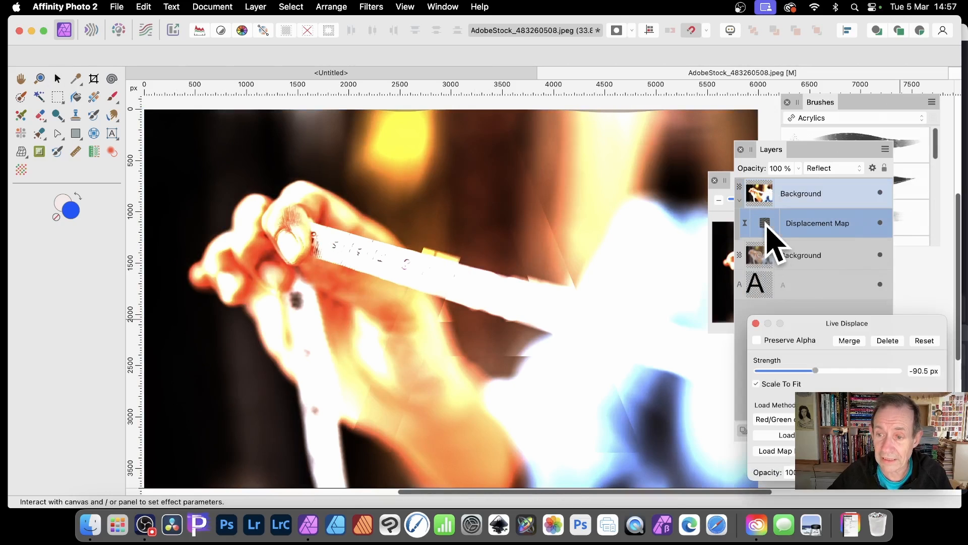
drag(836, 323, 195, 208)
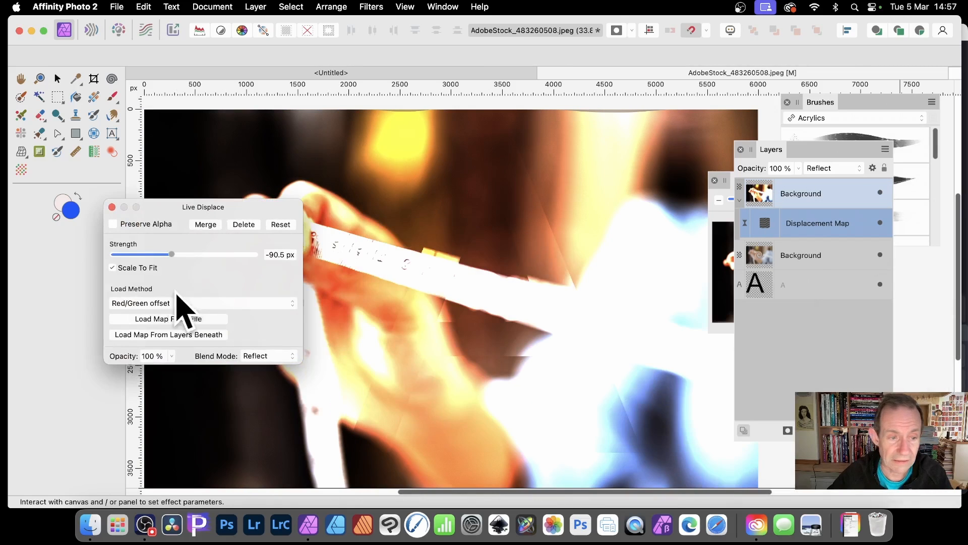
click(163, 336)
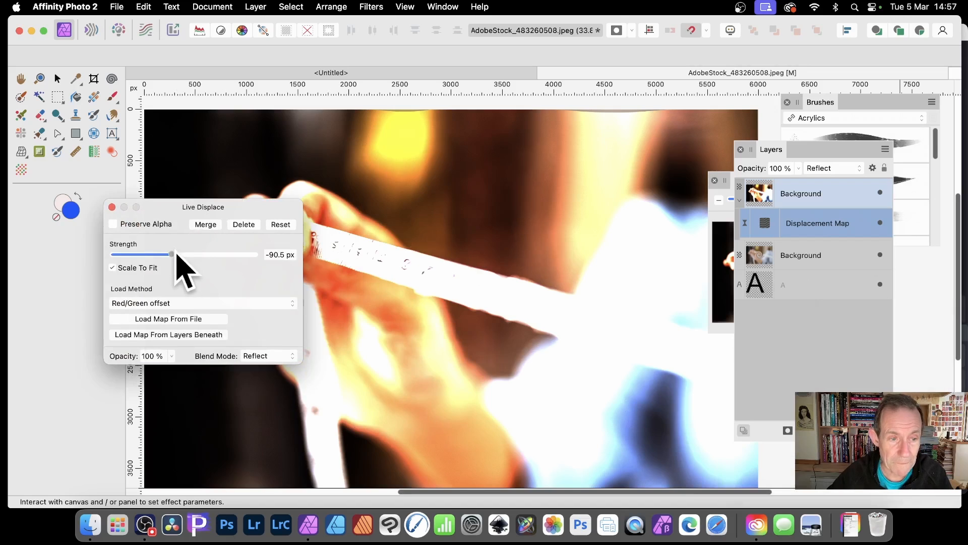
drag(178, 254, 79, 265)
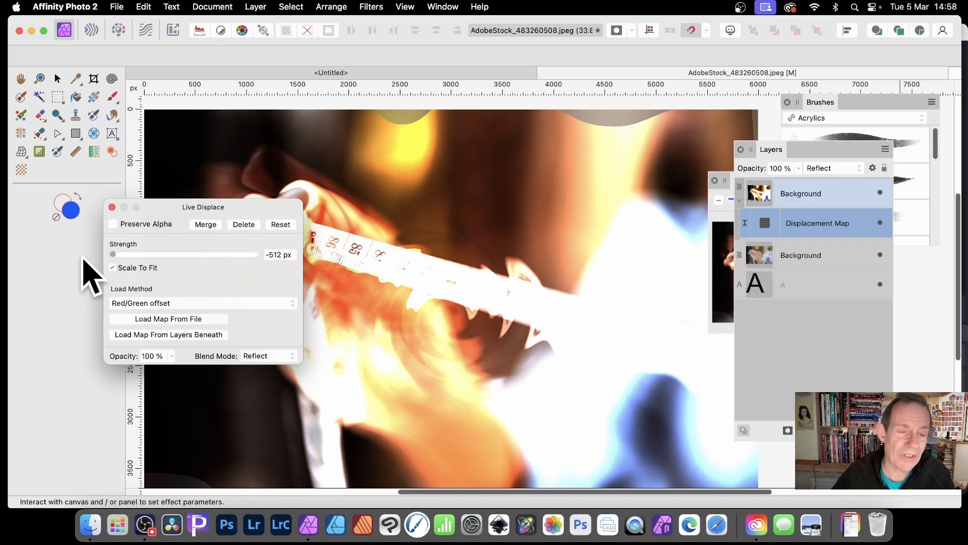
click(112, 207)
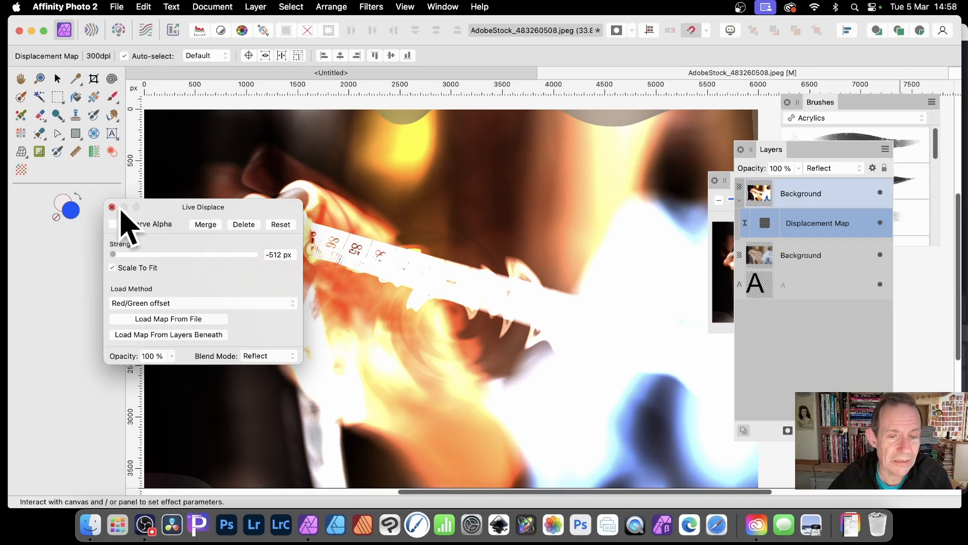
Step: Nest the "A" text layer inside the displaced Background below its Displacement Map, and shift the letter slightly left on the canvas
drag(769, 287, 761, 248)
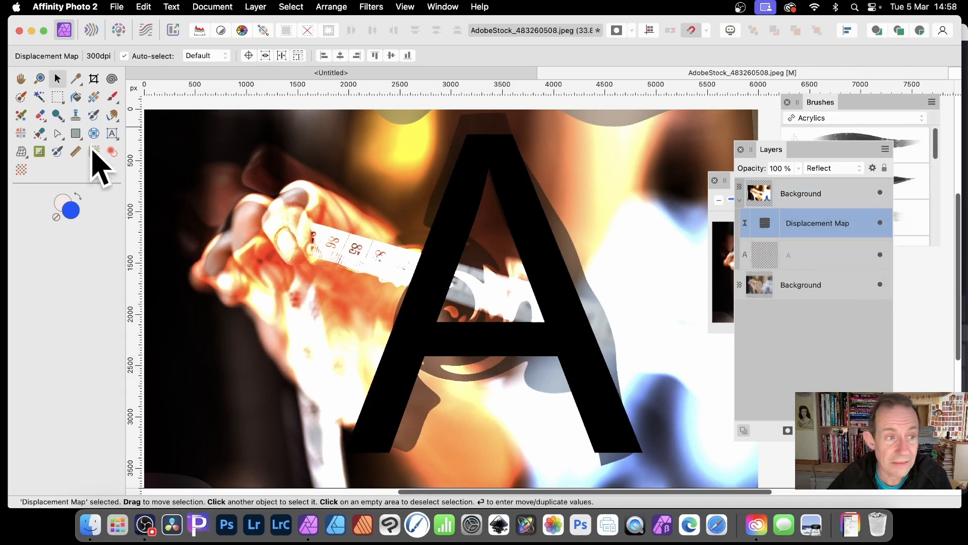
click(75, 79)
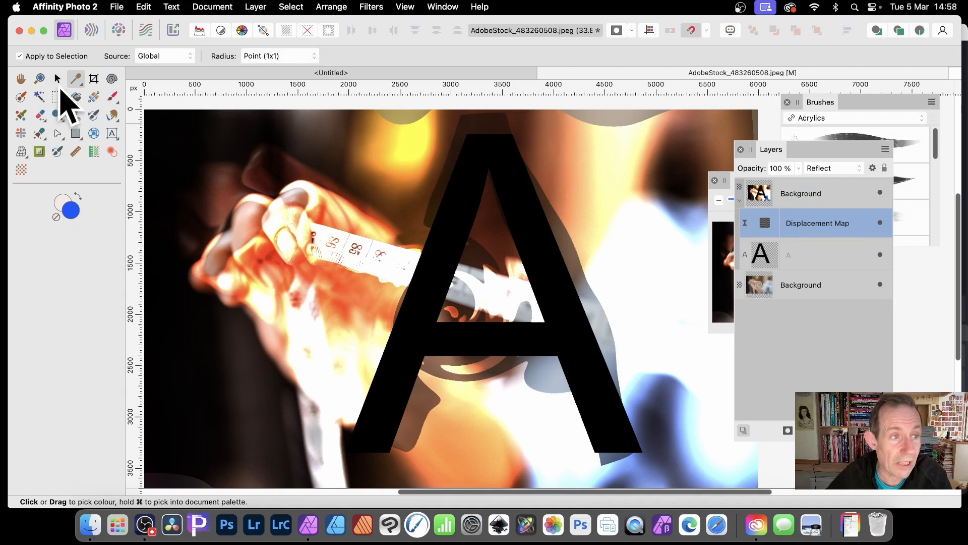
click(58, 80)
click(457, 255)
drag(439, 255, 412, 244)
Step: Apply a Gaussian Blur of about 44.4 px to the "A" and move its layer out of the upper Background, above the lower one
click(371, 6)
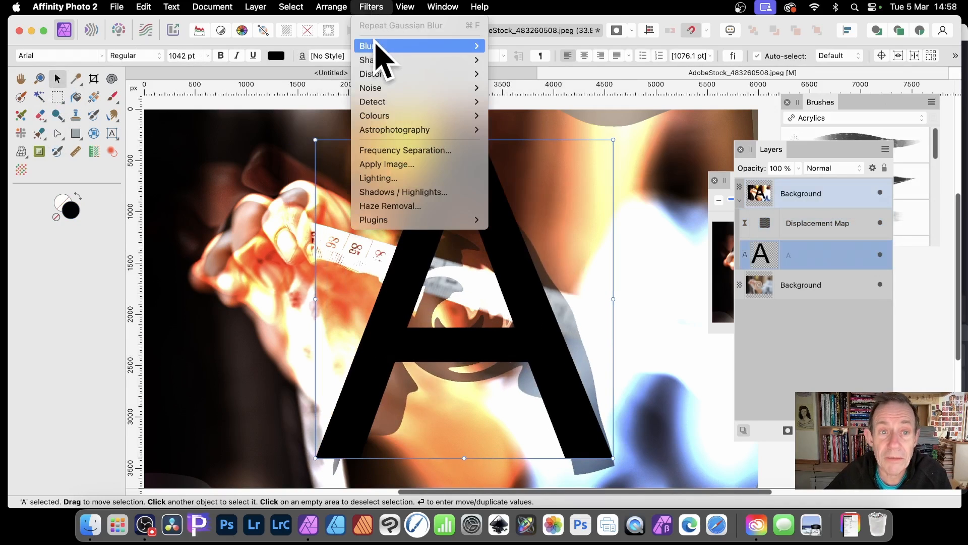
mouse_move(379, 48)
click(555, 61)
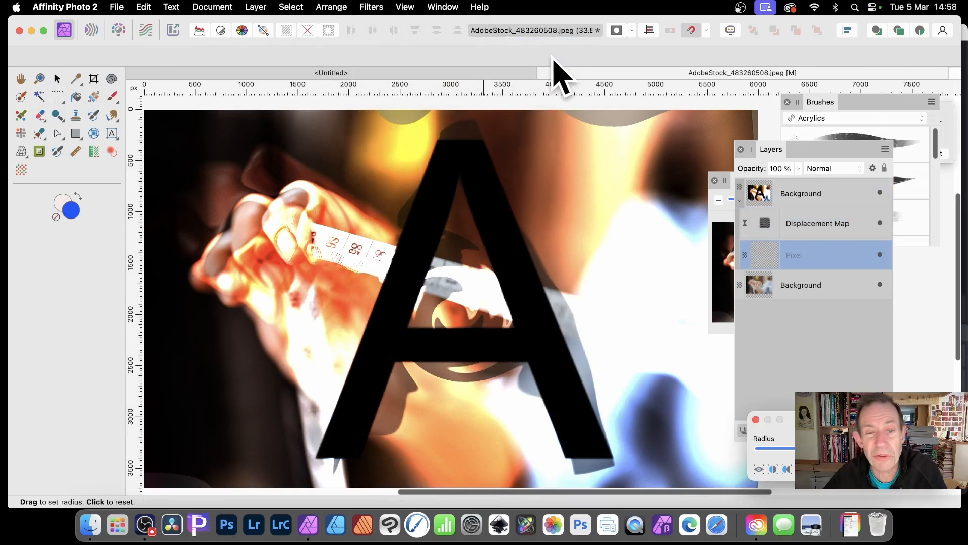
drag(822, 423, 601, 243)
click(575, 243)
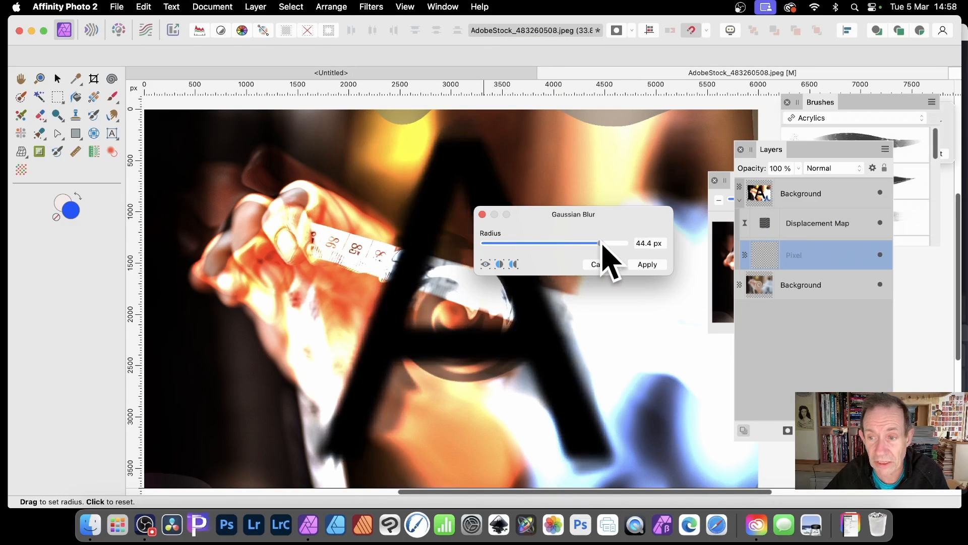
click(647, 264)
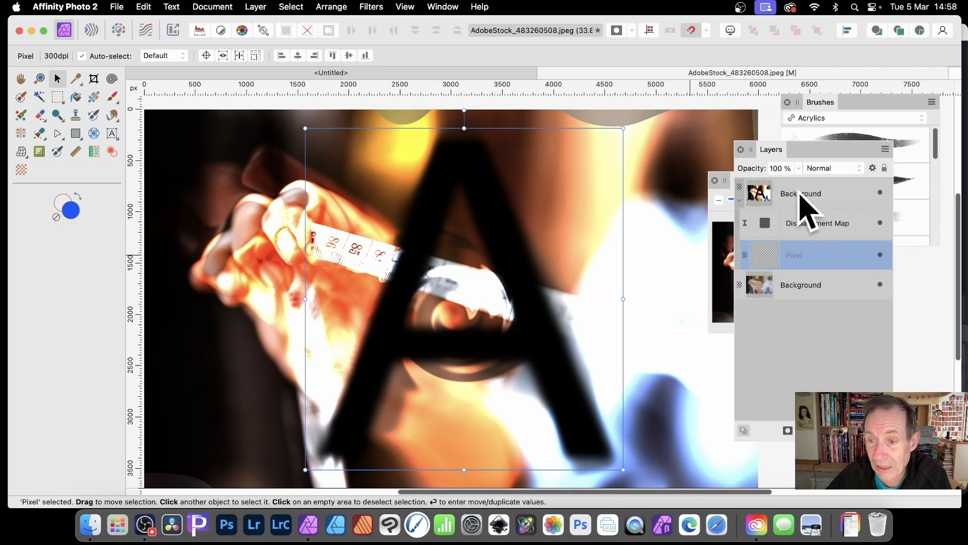
drag(763, 271, 746, 280)
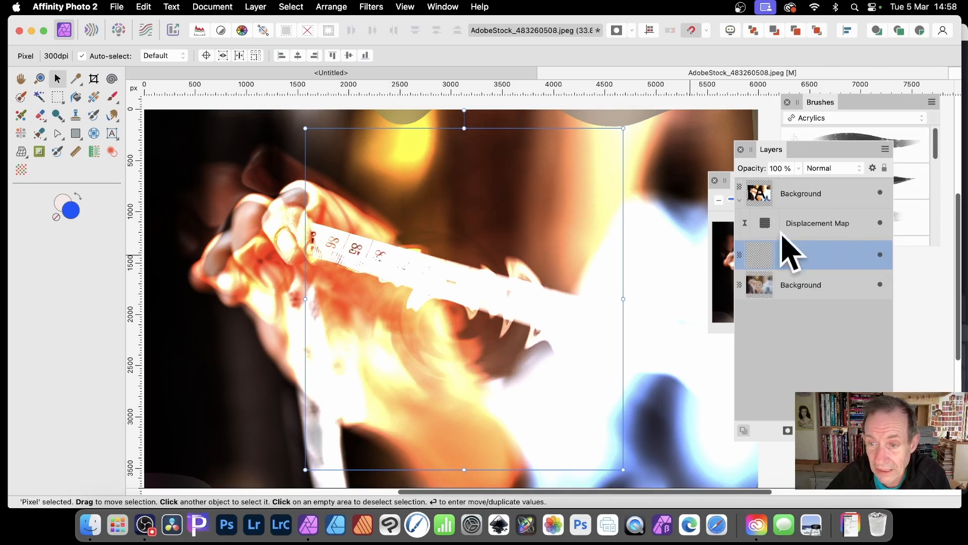
Step: Reload the upper Background's Displacement Map from the layers beneath, using the blurred "A" as the map source
click(783, 193)
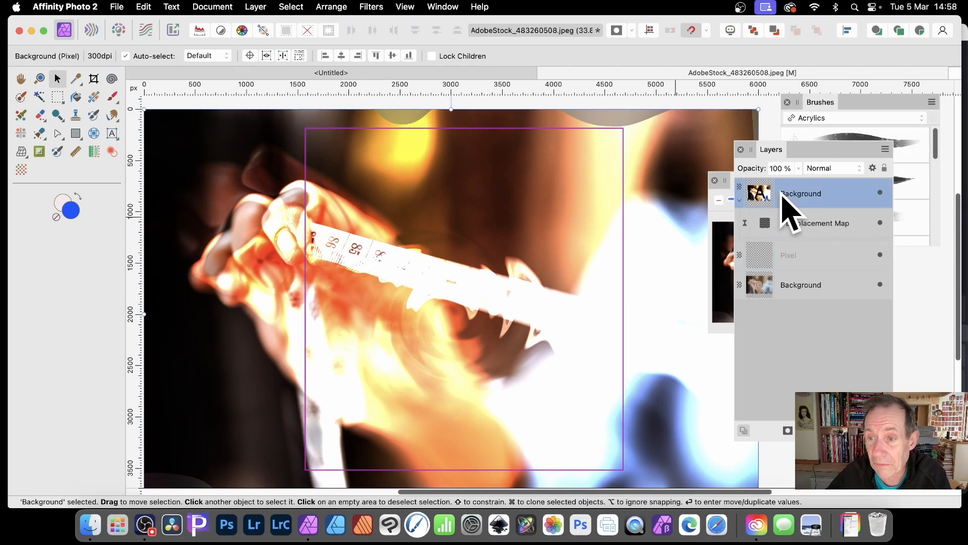
click(813, 224)
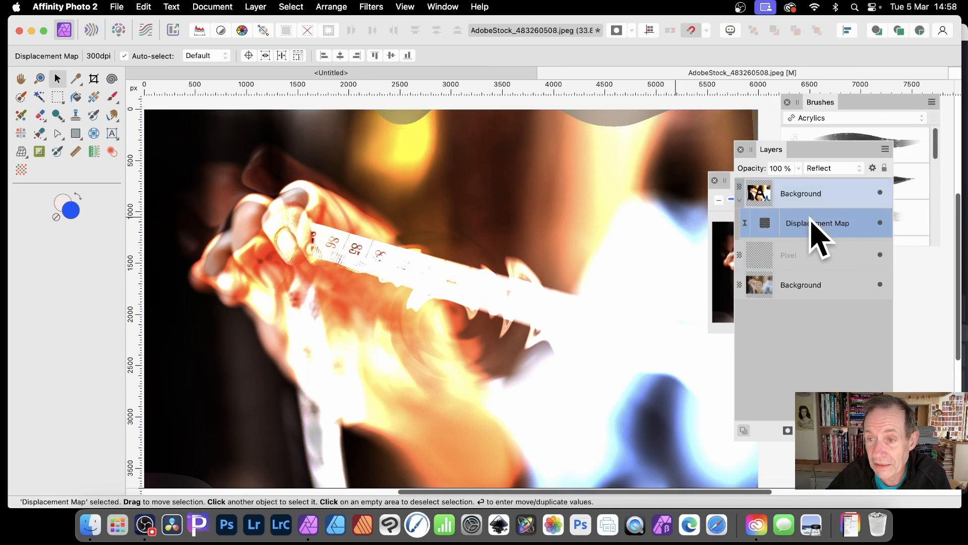
double_click(765, 224)
drag(822, 324, 639, 182)
click(384, 314)
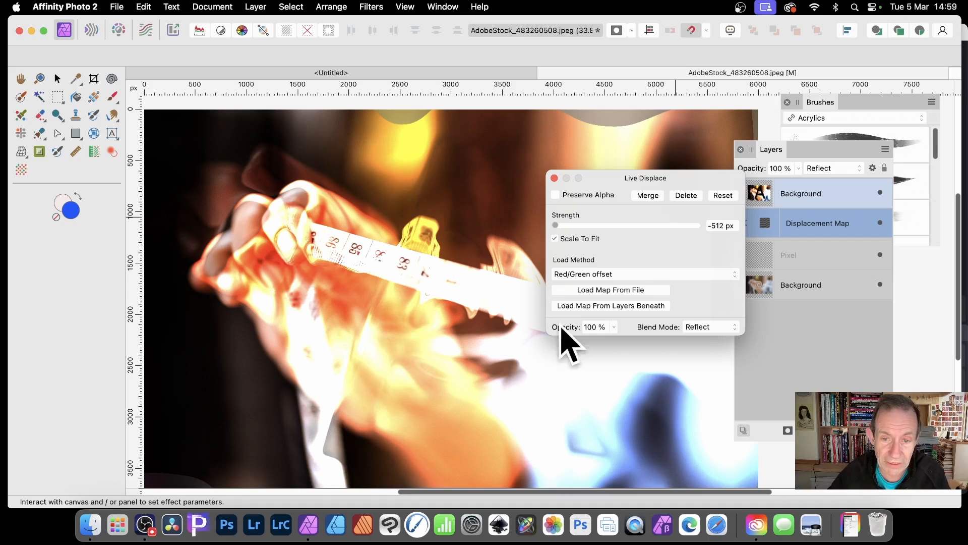
Step: Set the Displacement Map's blend mode to Luminosity and close its settings
click(710, 327)
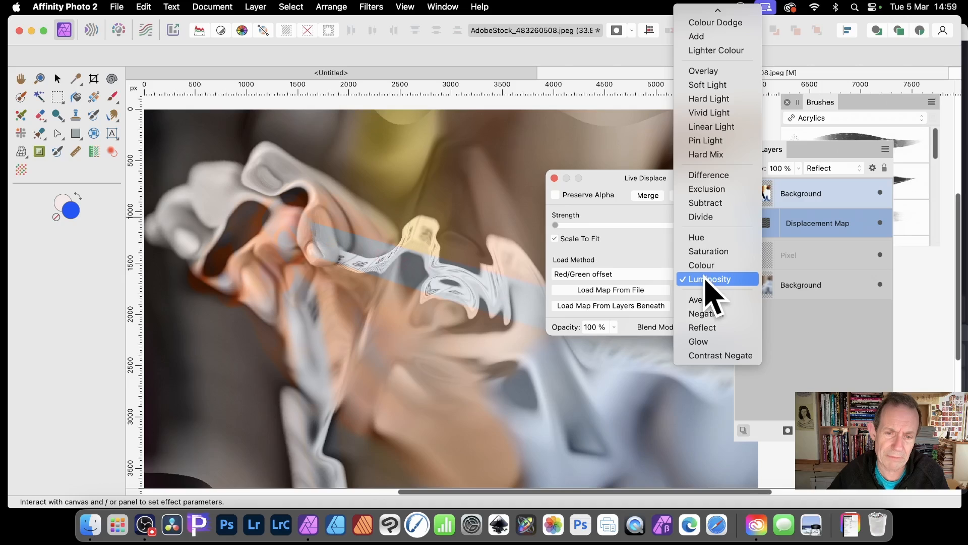
click(706, 280)
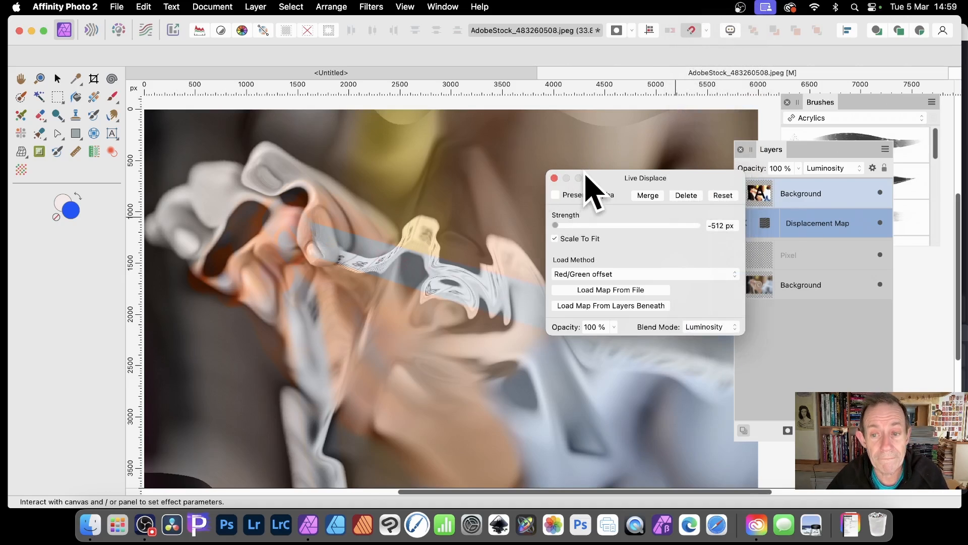
drag(586, 175, 654, 163)
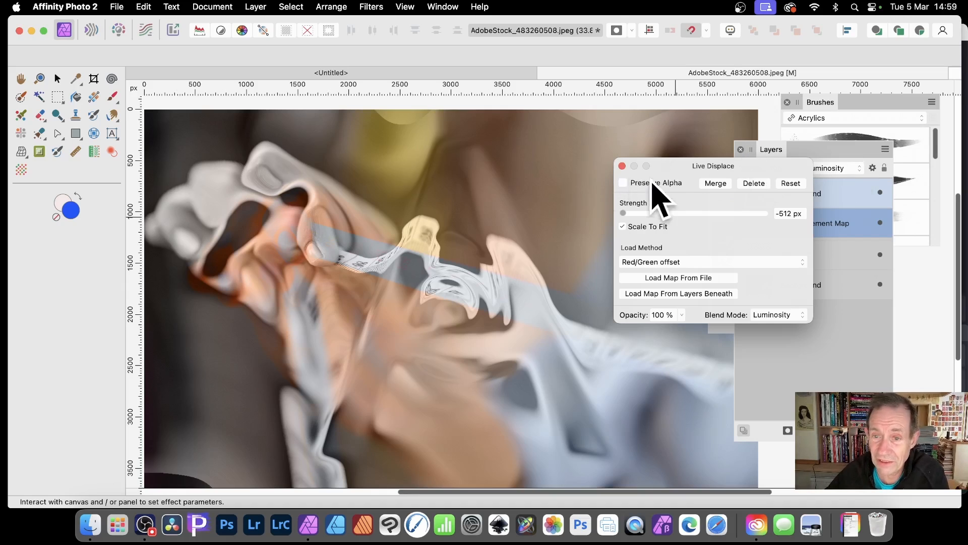
click(623, 165)
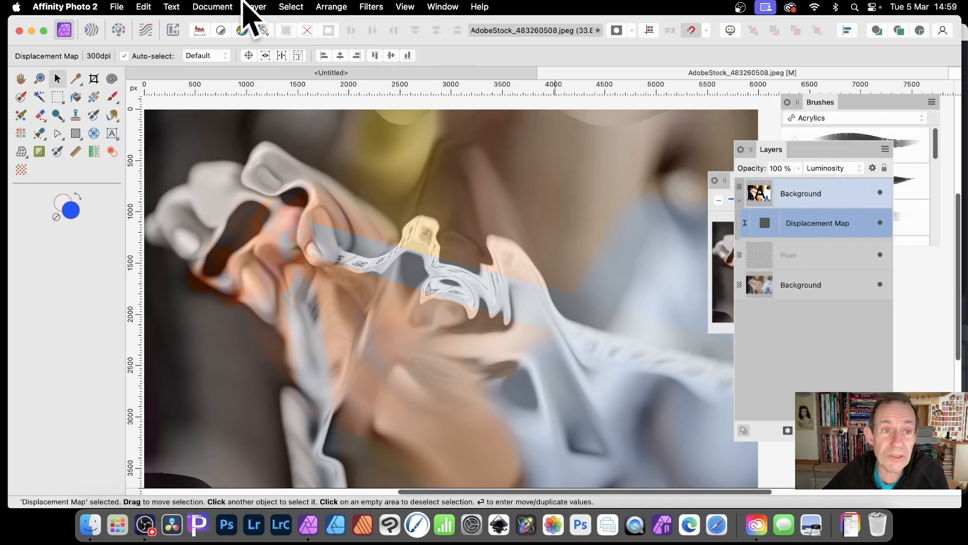
click(257, 7)
mouse_move(353, 184)
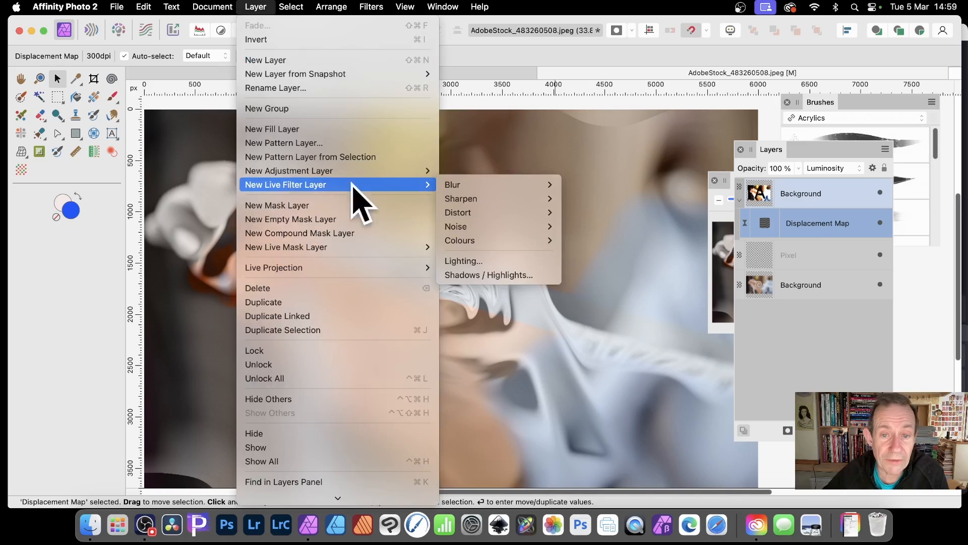
mouse_move(486, 213)
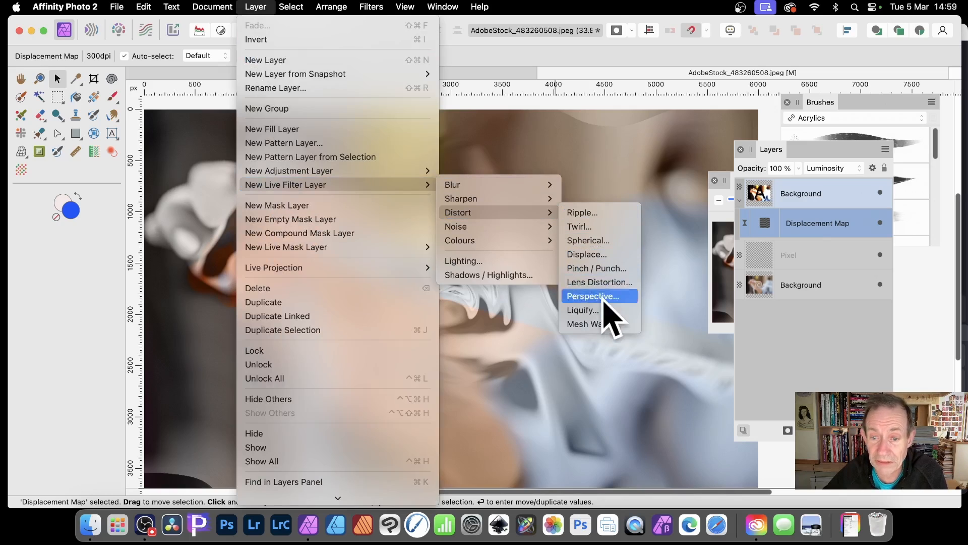
click(807, 347)
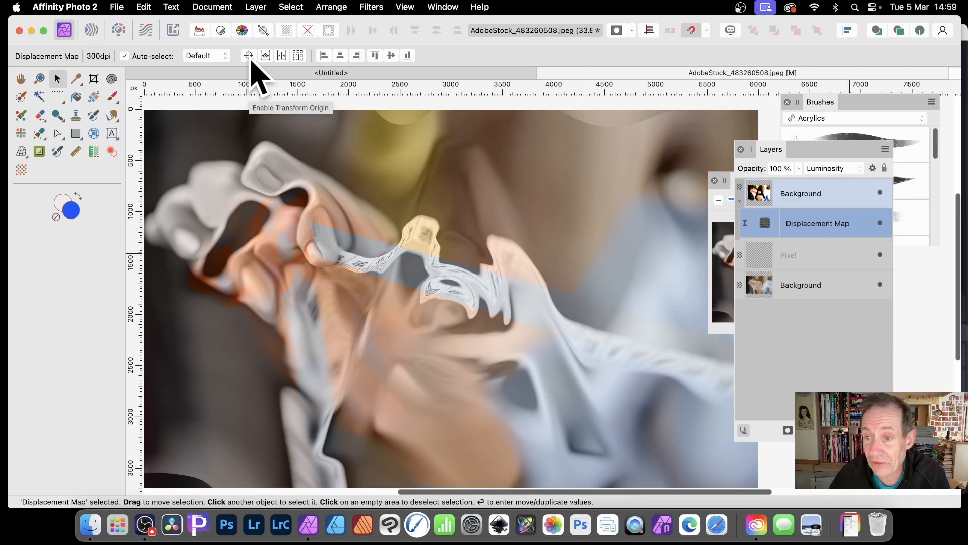
click(765, 223)
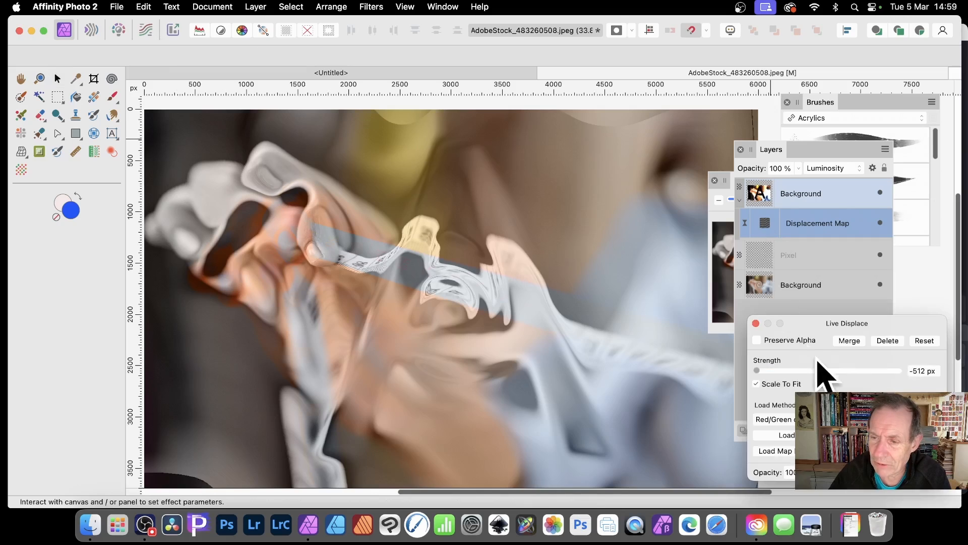
drag(771, 311, 212, 133)
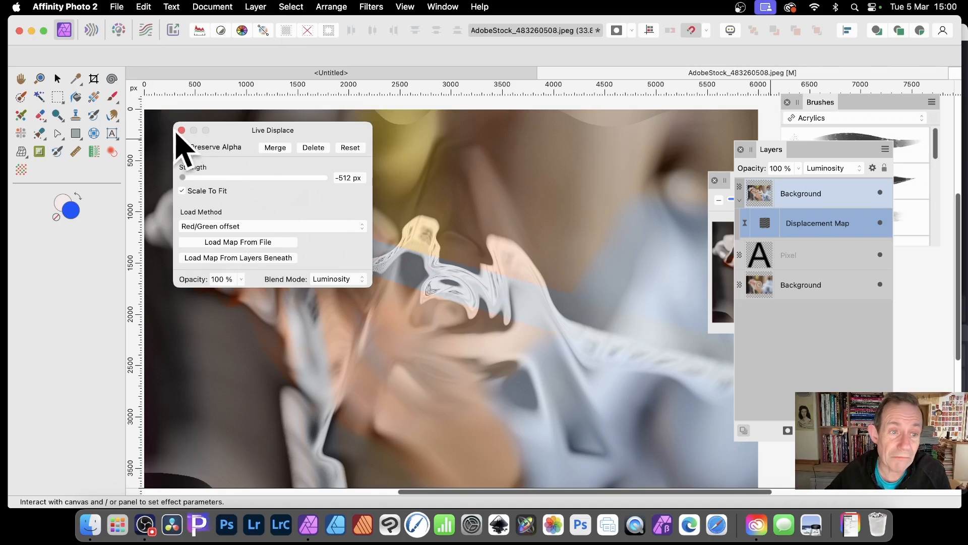
click(181, 130)
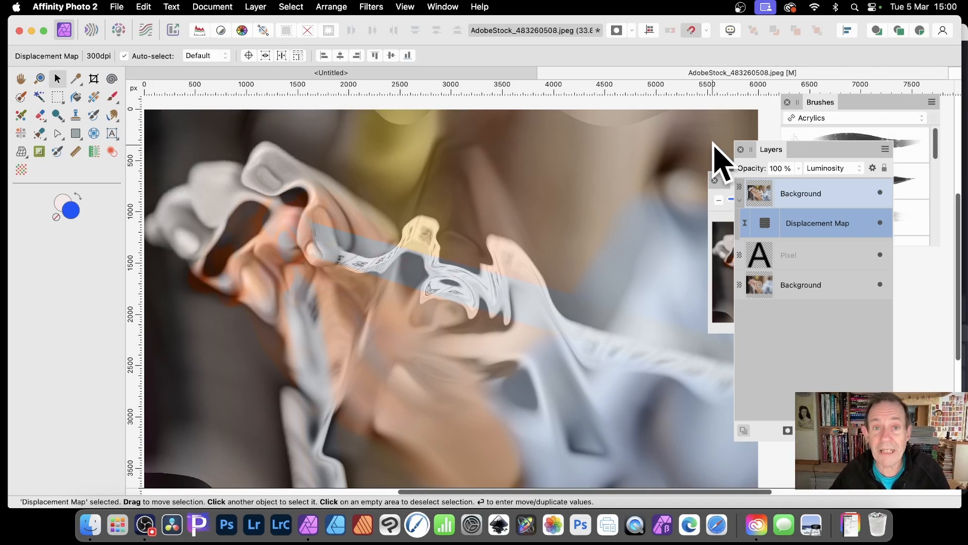